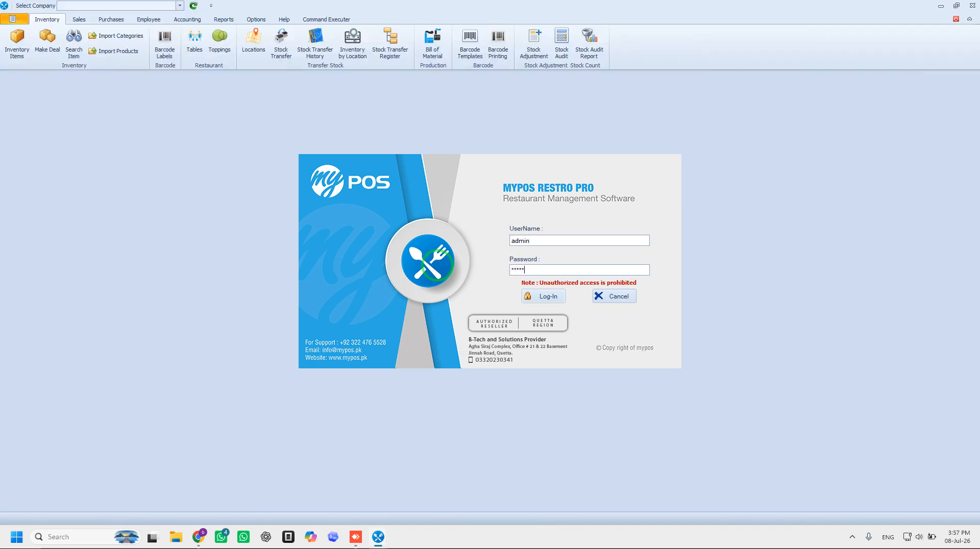
# Log in with the credentials already filled in and open the inventory items manager
pyautogui.press('Return')
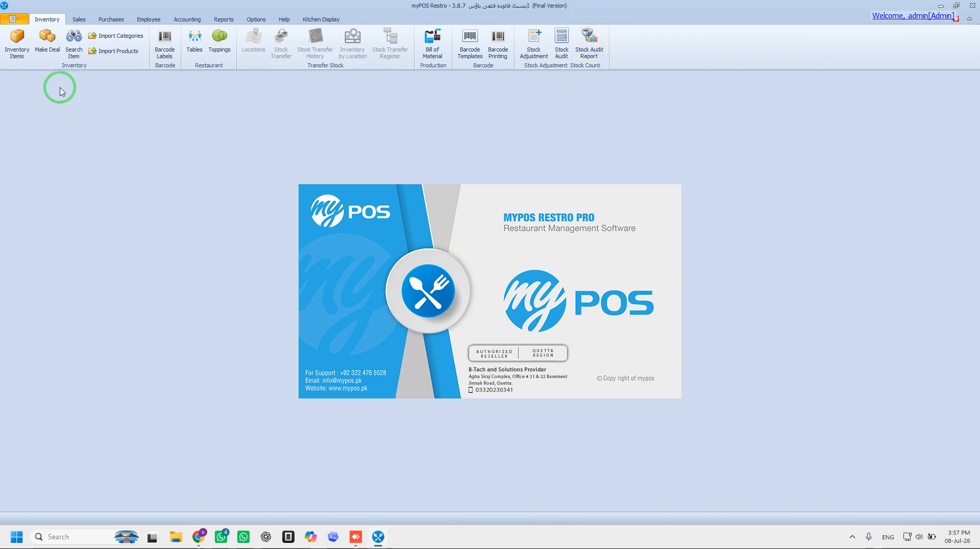
pyautogui.click(21, 56)
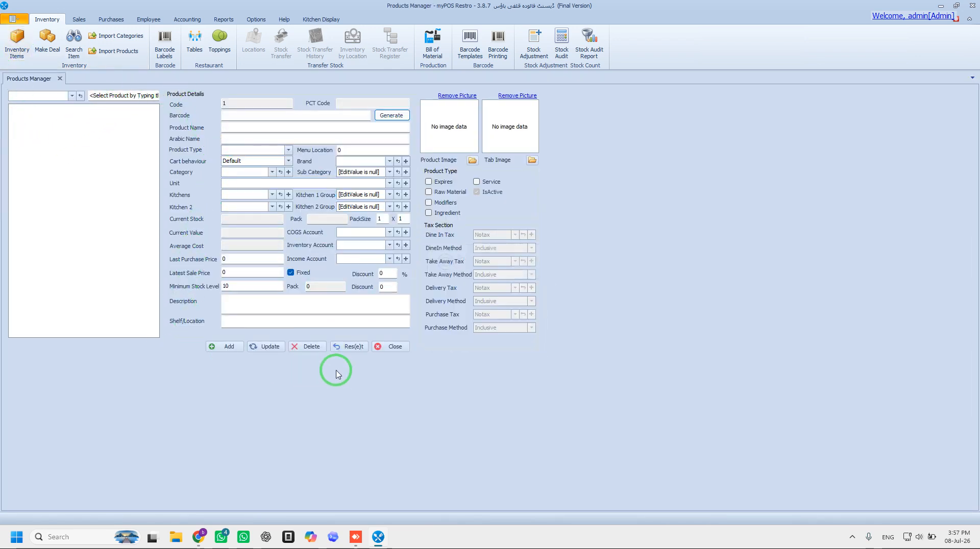
# Start a new sale invoice, open the register with 0 cash in hand, and close the empty invoice
pyautogui.click(78, 19)
pyautogui.click(17, 54)
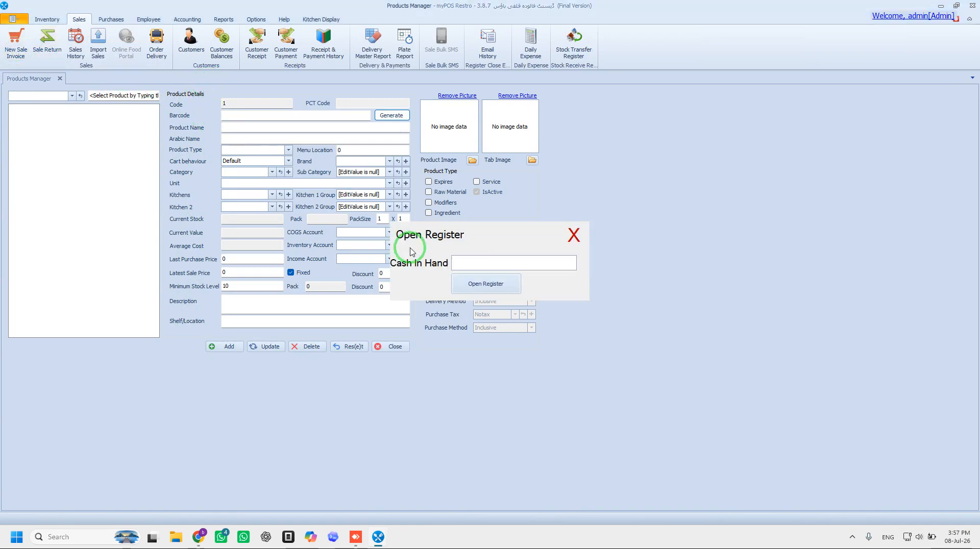
pyautogui.write('0')
pyautogui.click(487, 284)
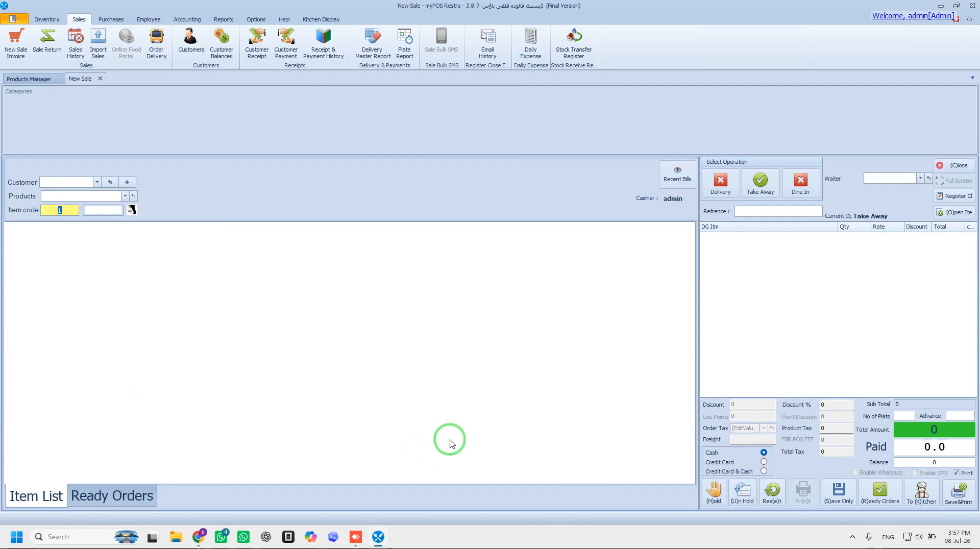
pyautogui.click(100, 78)
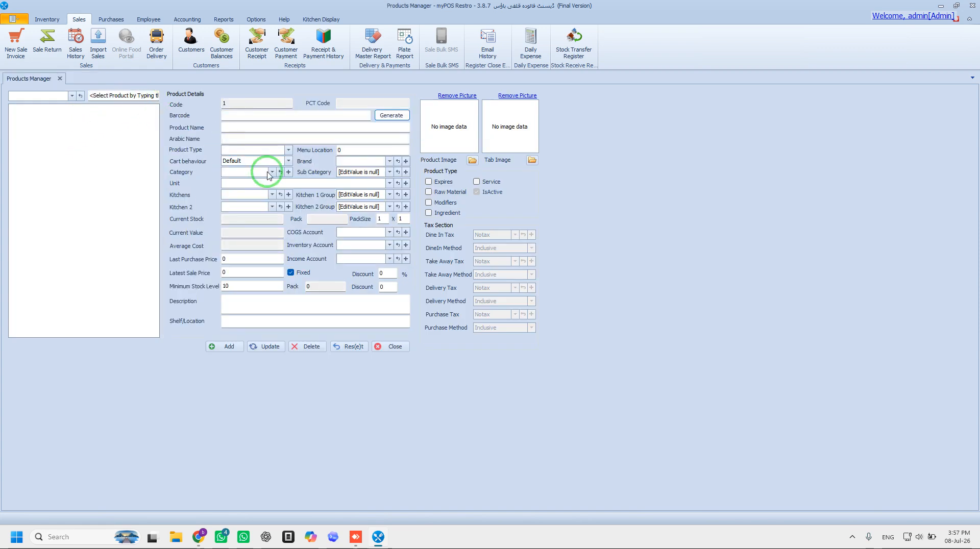
# Enter CHICKEN KARAHI FULL as the new product's name
pyautogui.click(272, 127)
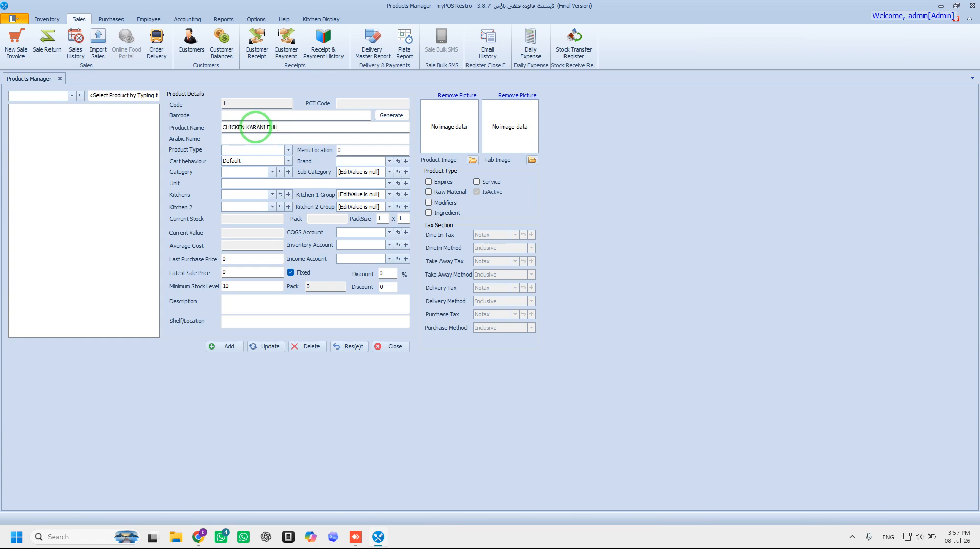
pyautogui.click(264, 126)
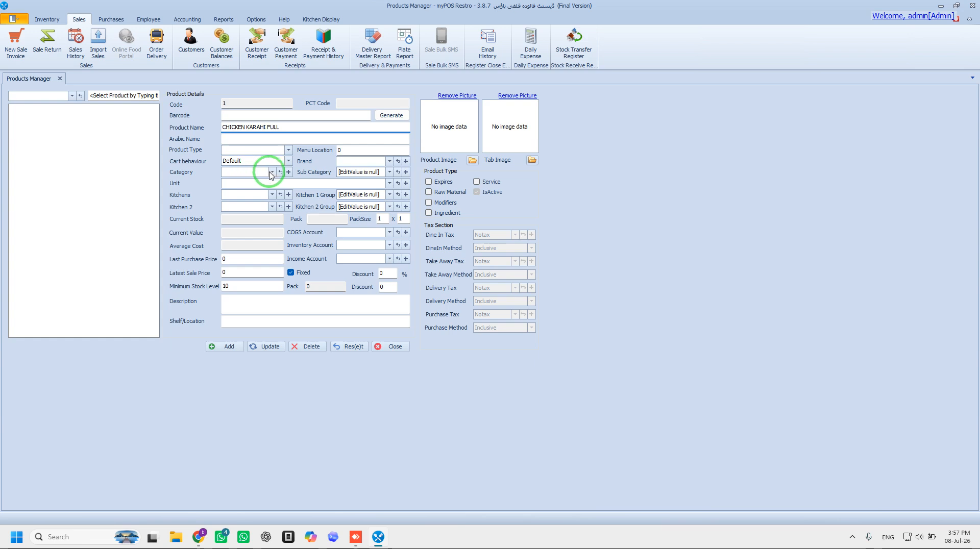
# Create a product category named KARAHI and assign it to the new product
pyautogui.click(288, 172)
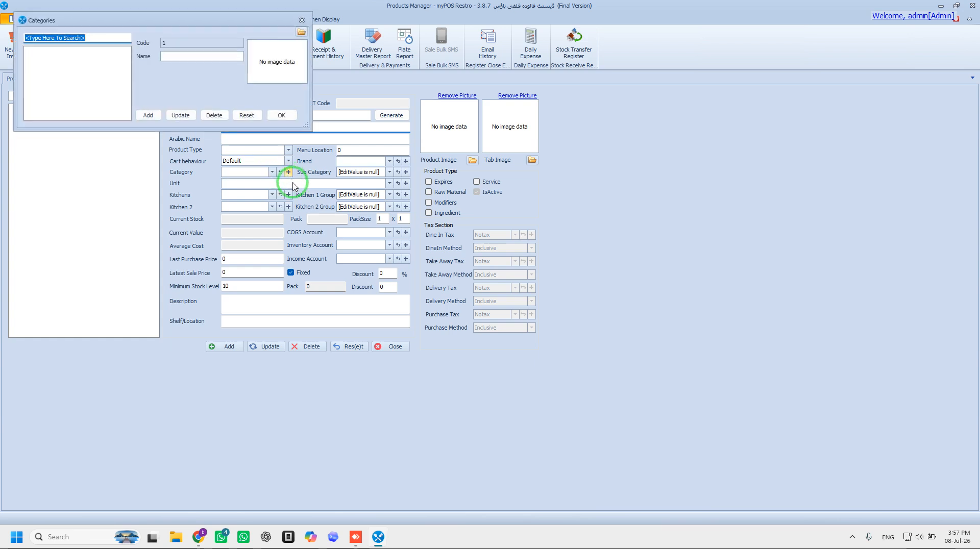
pyautogui.click(301, 20)
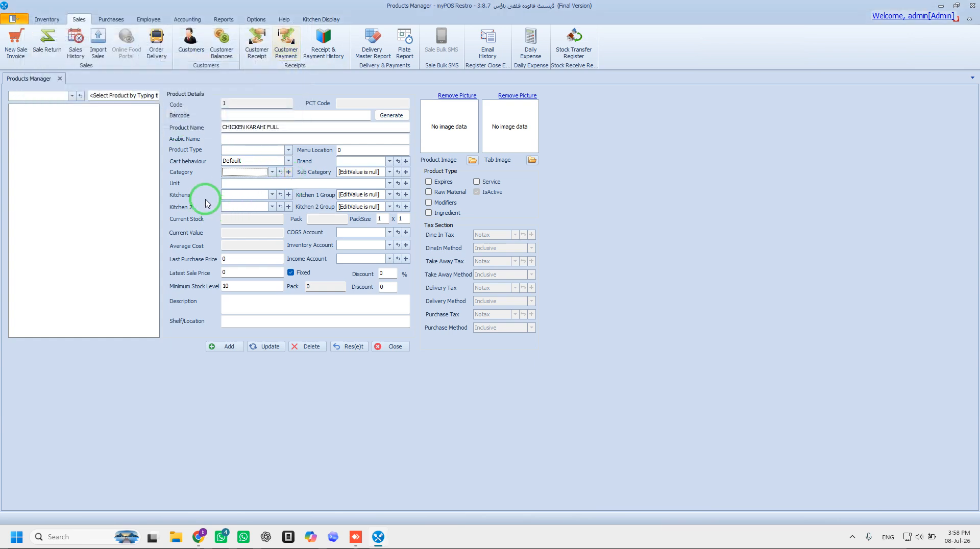
pyautogui.click(288, 172)
pyautogui.click(226, 70)
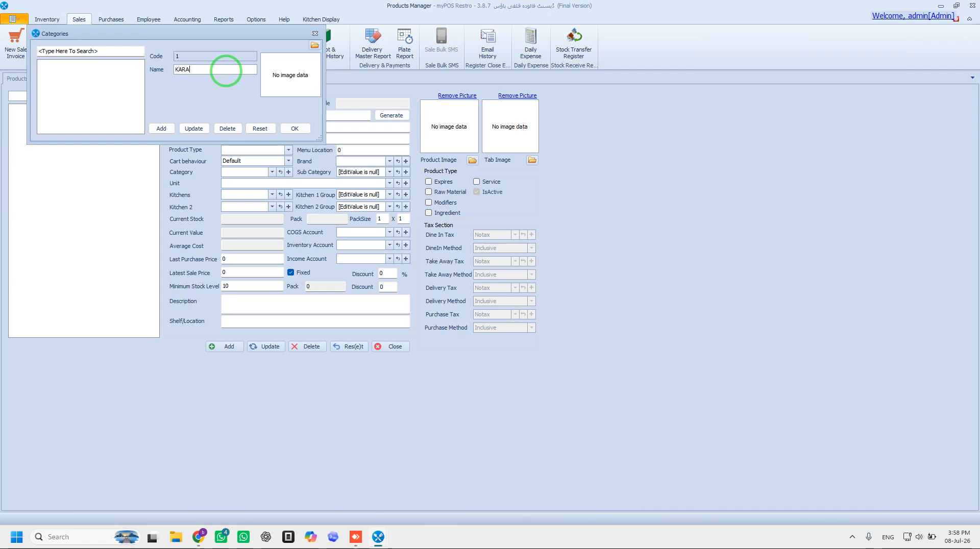
pyautogui.click(165, 129)
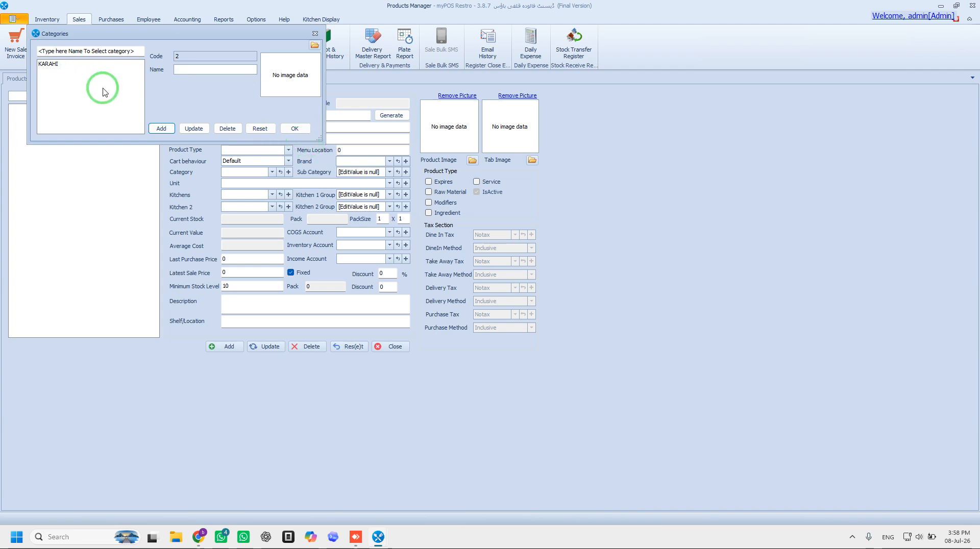
pyautogui.click(294, 128)
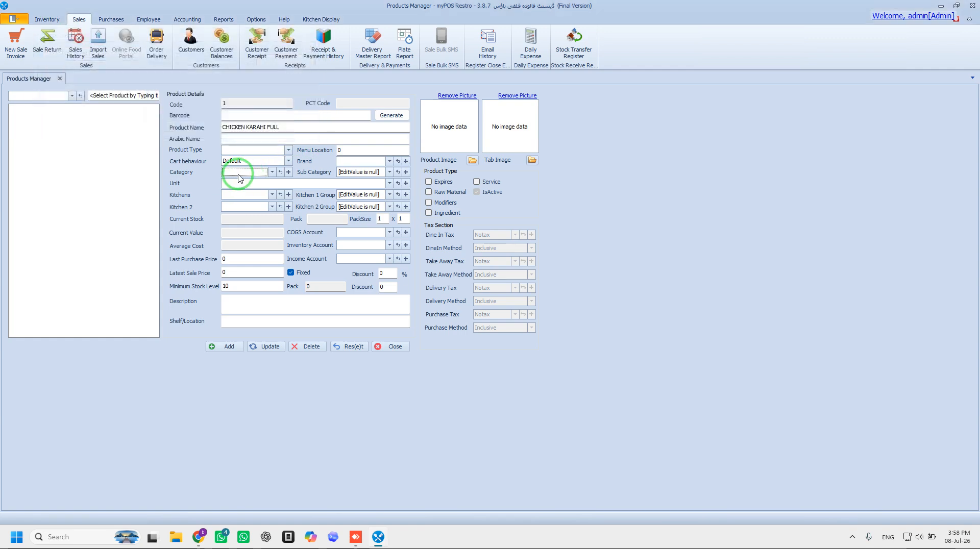
pyautogui.click(272, 172)
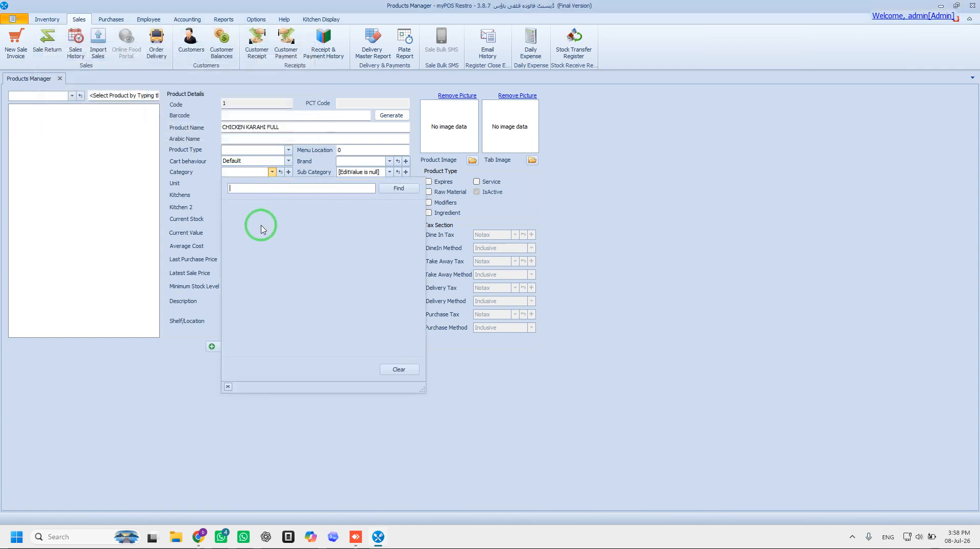
pyautogui.click(274, 218)
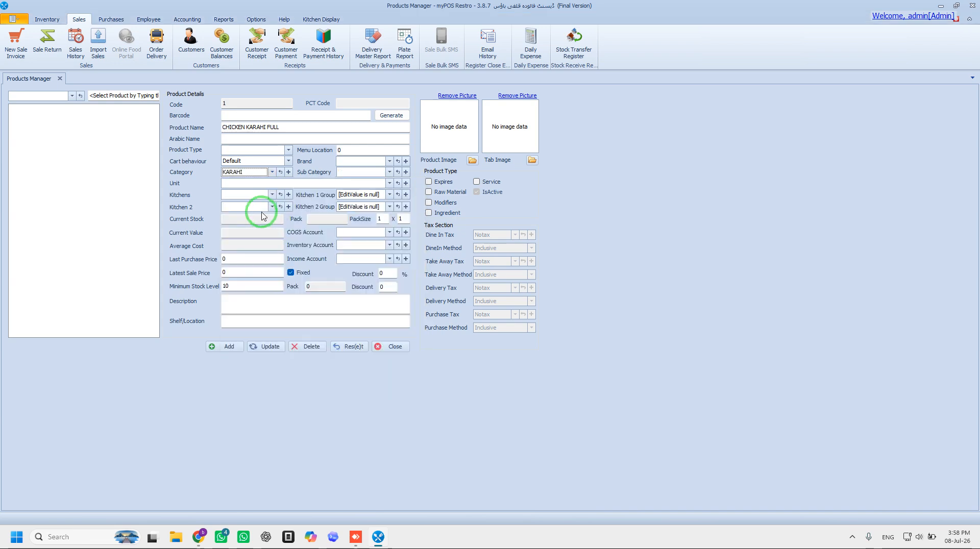
pyautogui.click(288, 196)
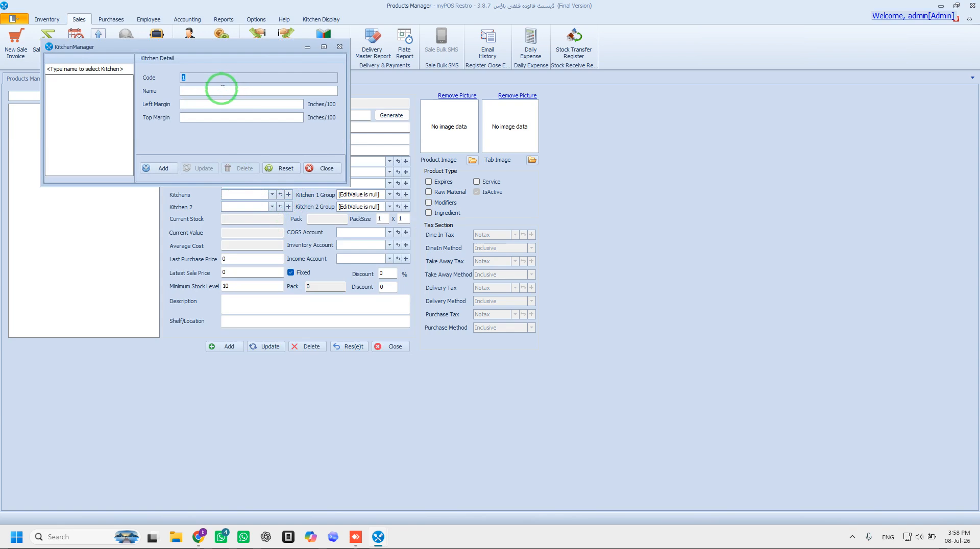
pyautogui.click(321, 168)
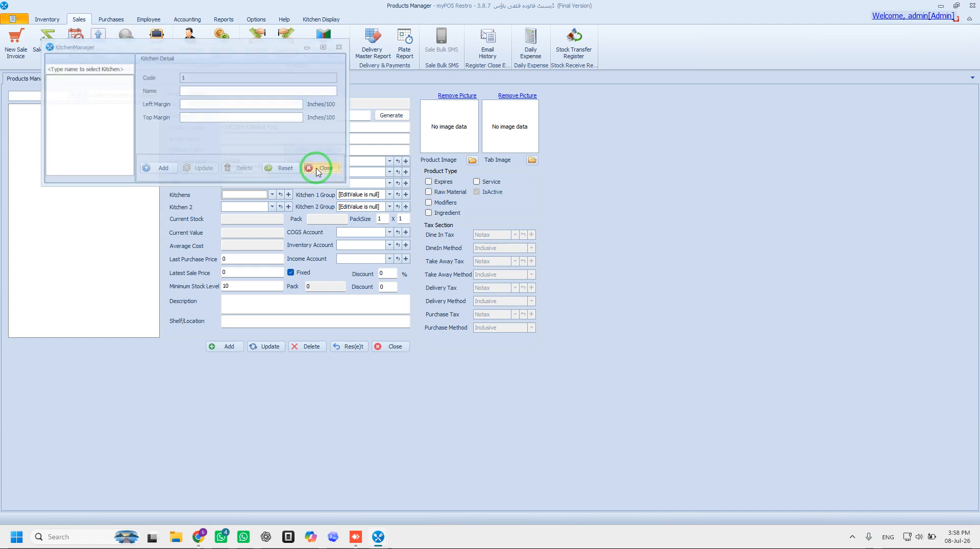
pyautogui.click(287, 194)
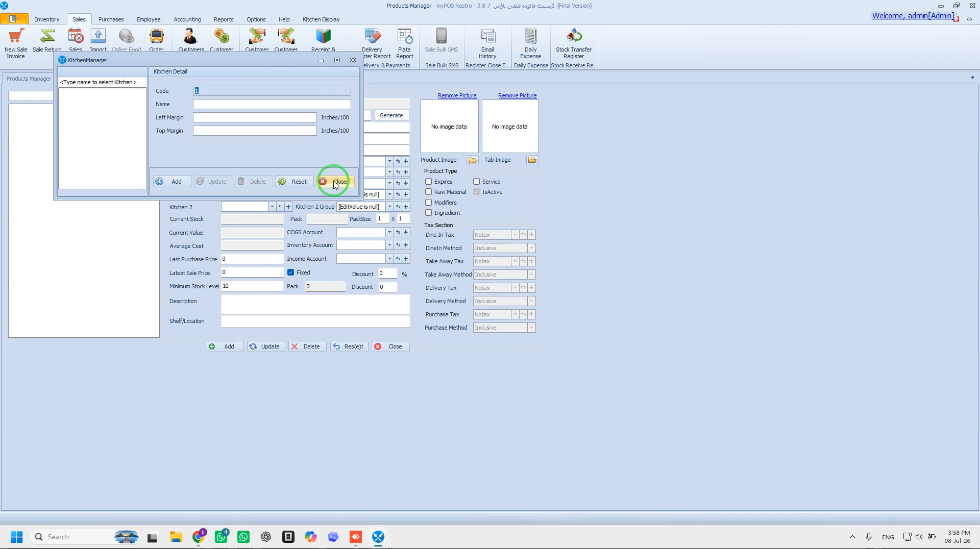
pyautogui.click(226, 105)
pyautogui.click(336, 182)
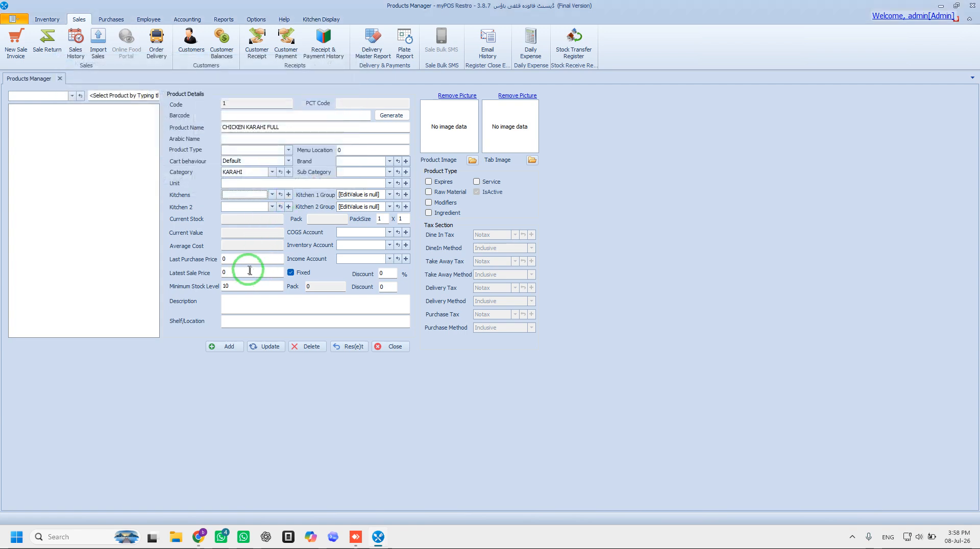
# Set the product's latest sale price to 1900, add the product, and select it in the product list
pyautogui.click(234, 273)
pyautogui.click(211, 275)
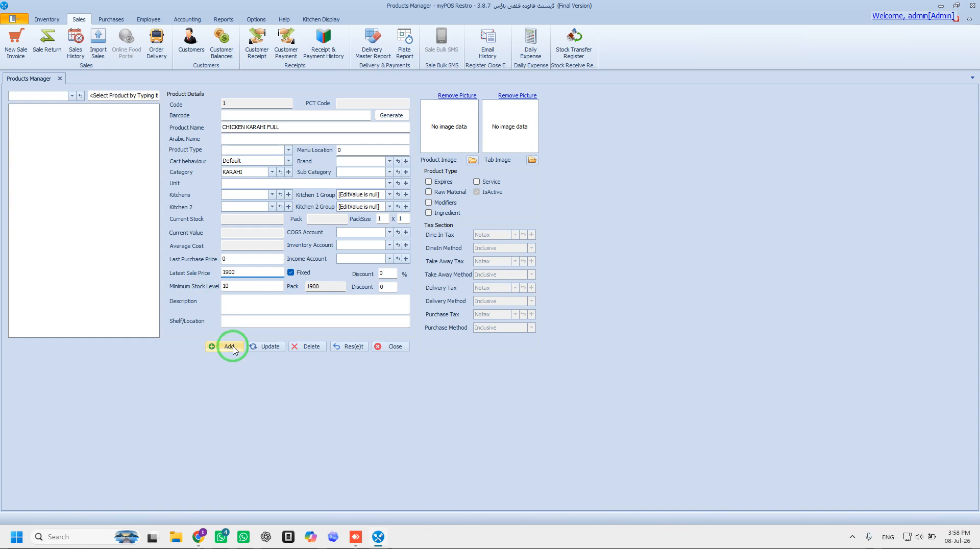
pyautogui.click(229, 347)
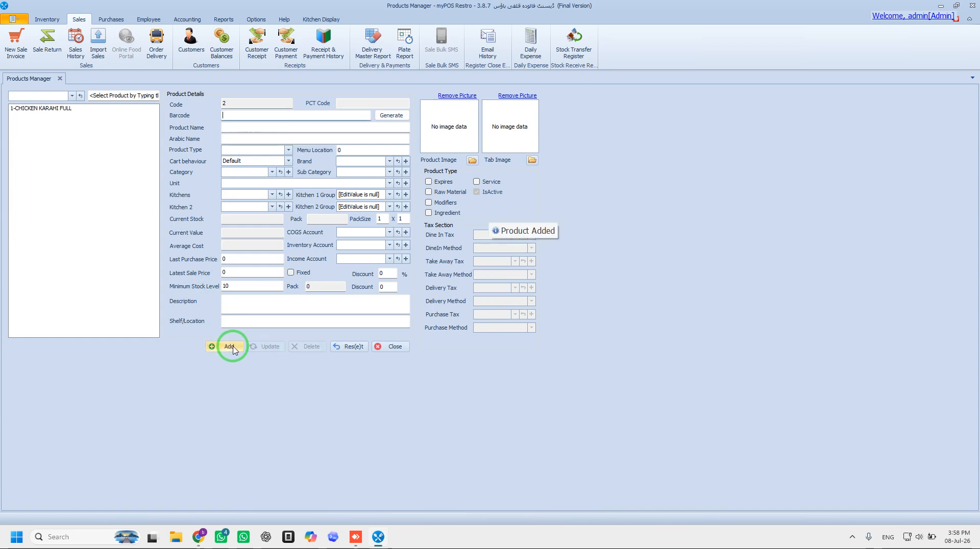
pyautogui.click(42, 112)
# Assign the KARAHI category to the Admin employee, update the record, and close the employee manager
pyautogui.click(149, 19)
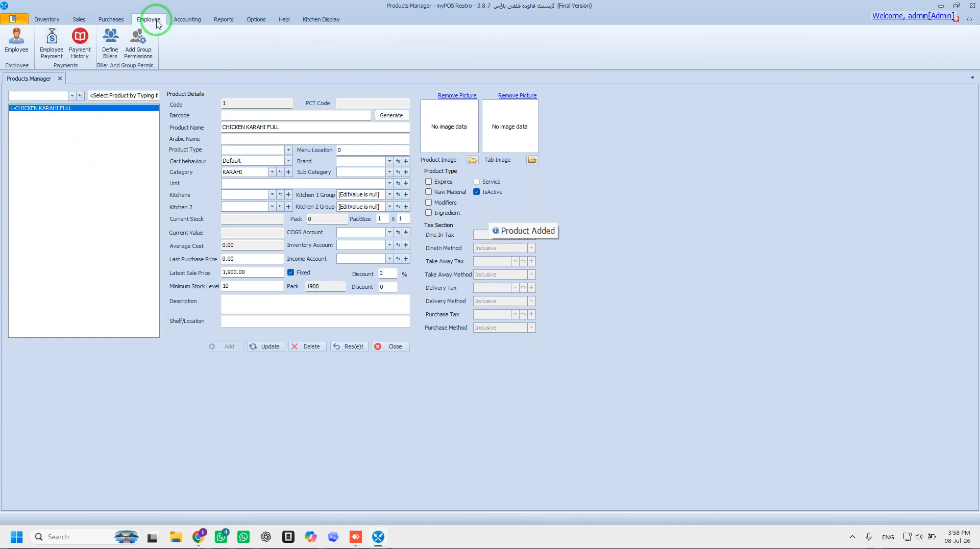
pyautogui.click(14, 60)
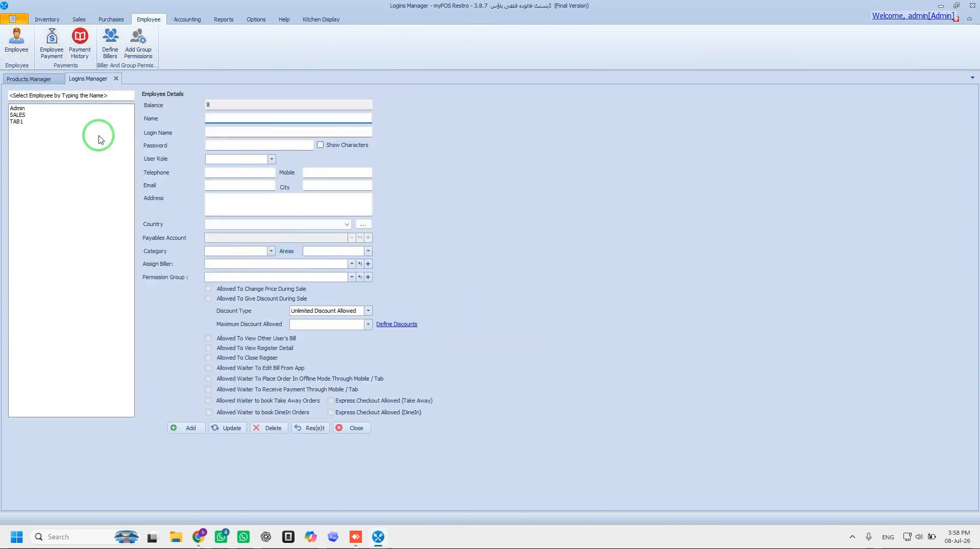
pyautogui.click(18, 109)
pyautogui.click(249, 252)
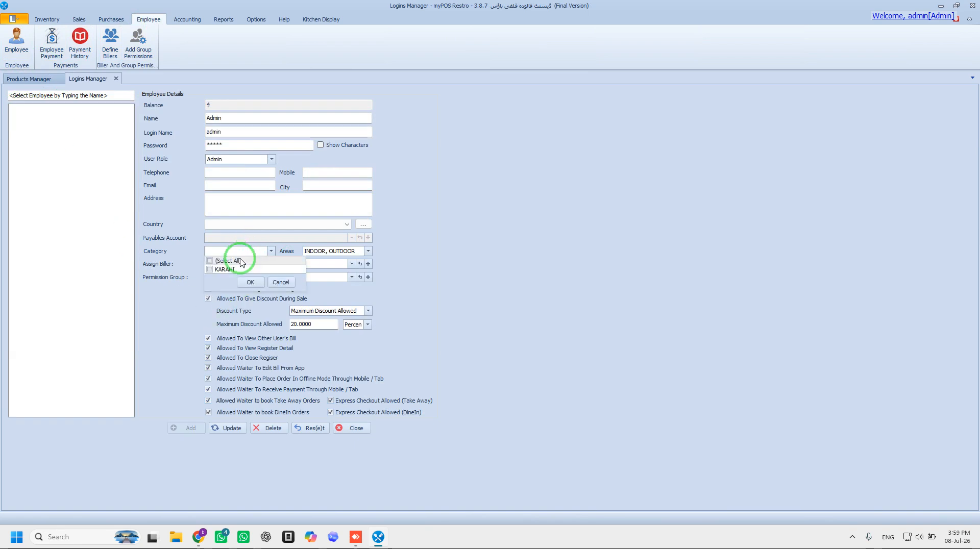
pyautogui.click(210, 269)
pyautogui.click(251, 283)
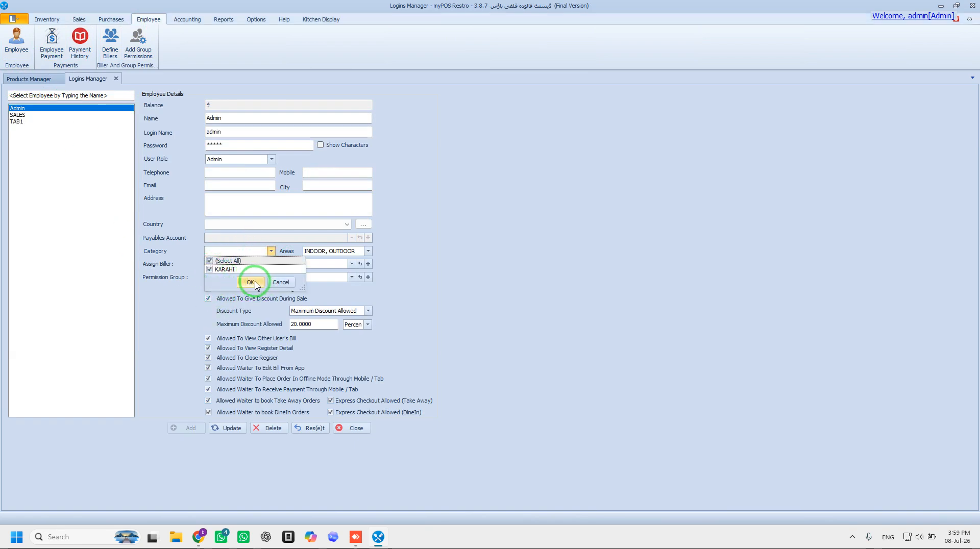
pyautogui.click(231, 429)
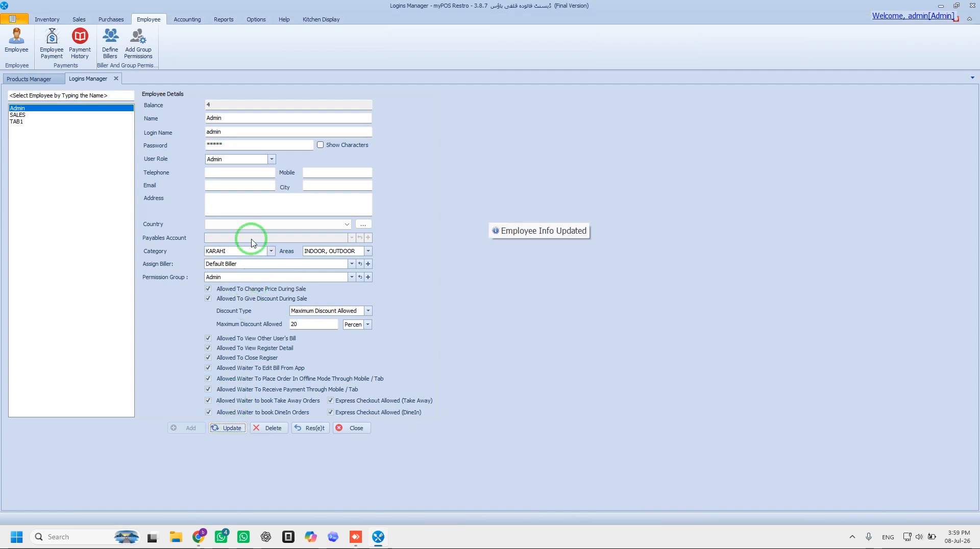
pyautogui.click(116, 79)
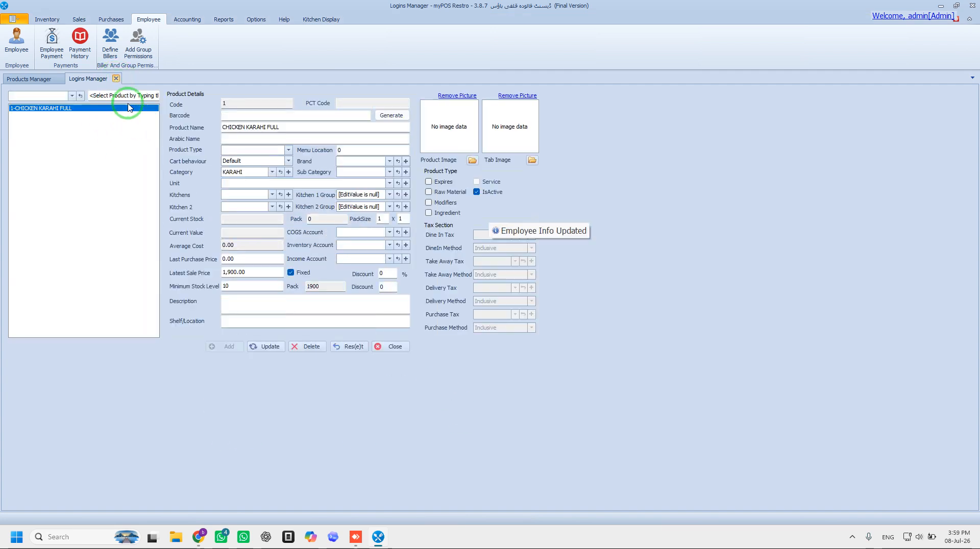
# Add CHICKEN KARAHI FULL from the KARAHI category to a new sale invoice and close the invoice without saving
pyautogui.click(79, 19)
pyautogui.click(12, 47)
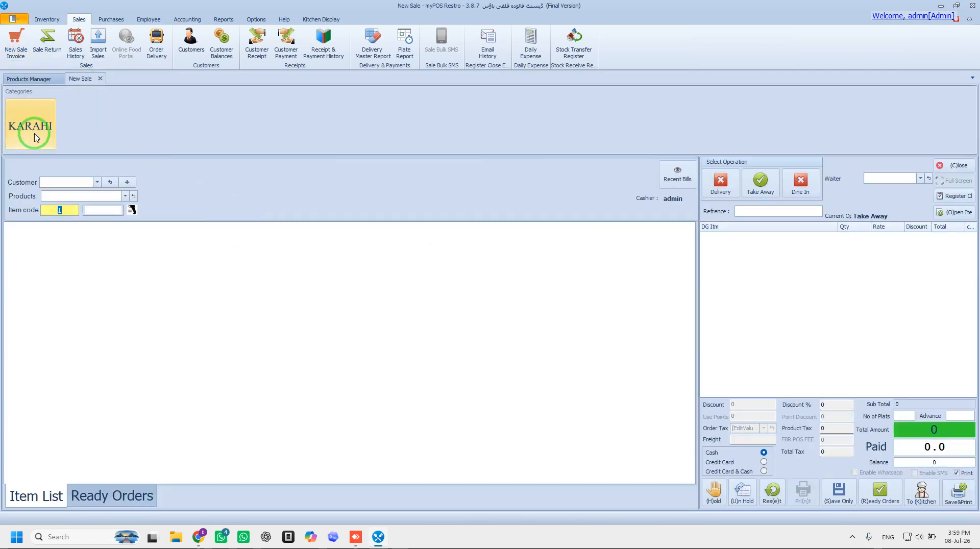
pyautogui.click(35, 137)
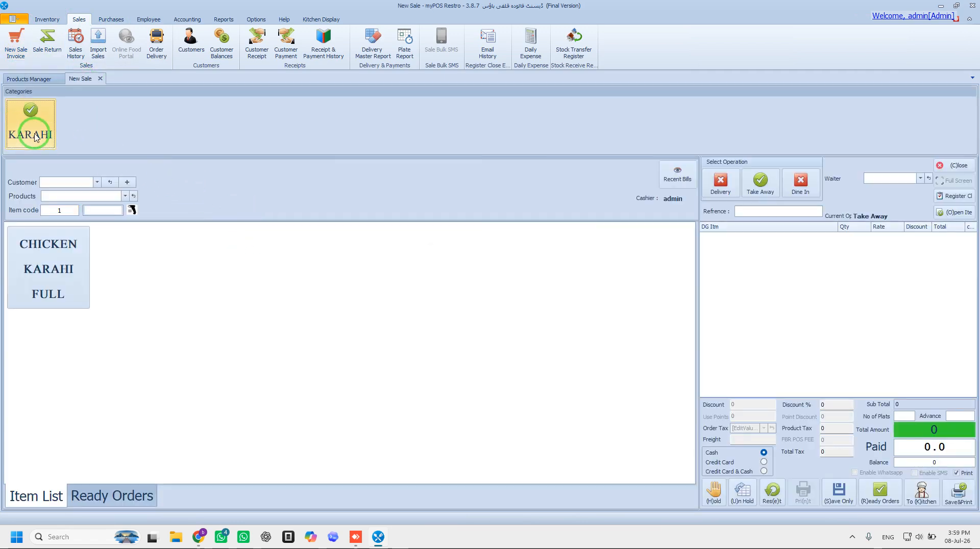
pyautogui.click(73, 299)
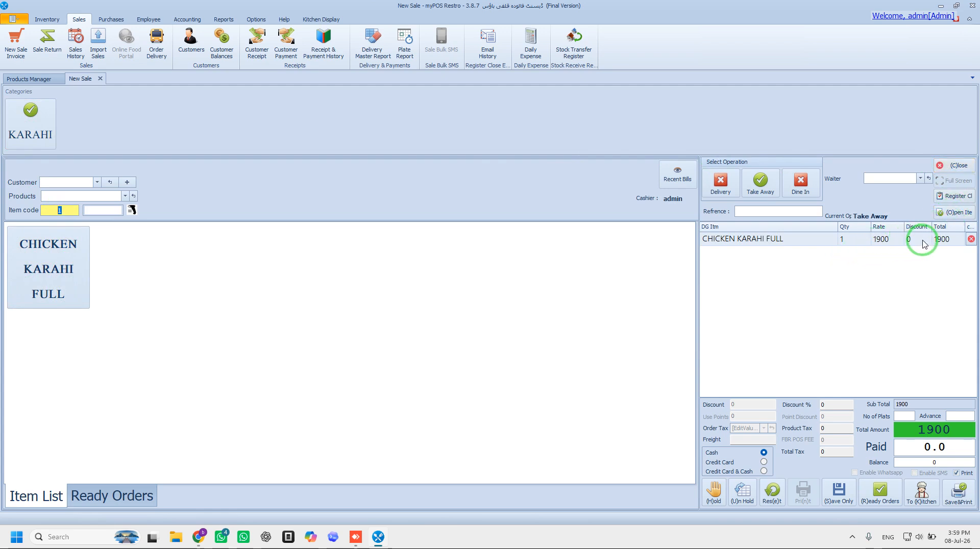
pyautogui.click(100, 78)
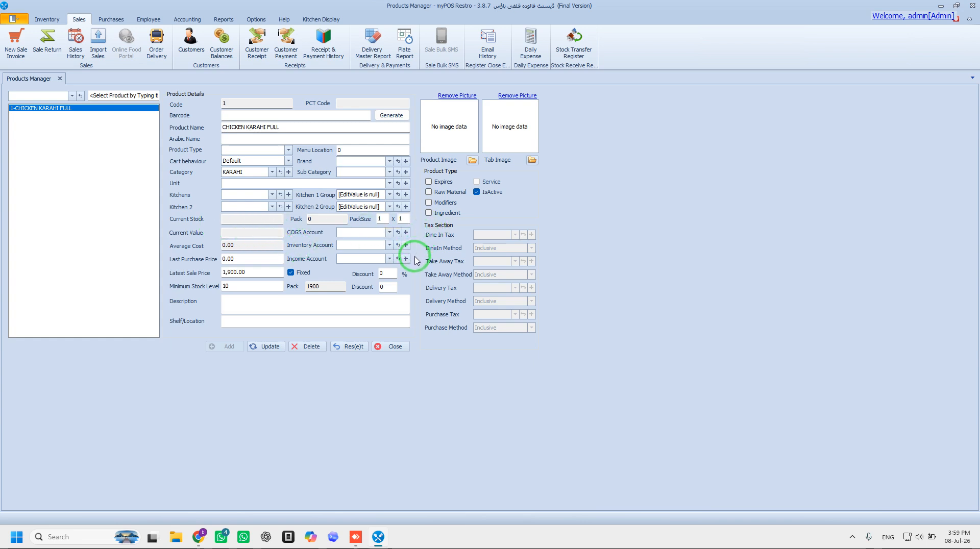
# Reset the product form and add a product named CHICKEN marked as a raw material
pyautogui.click(349, 347)
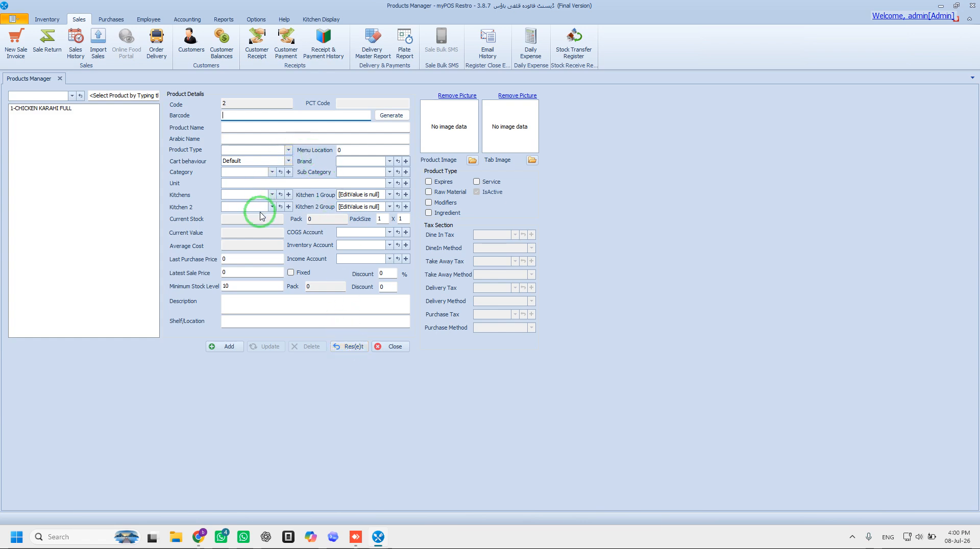
pyautogui.click(46, 108)
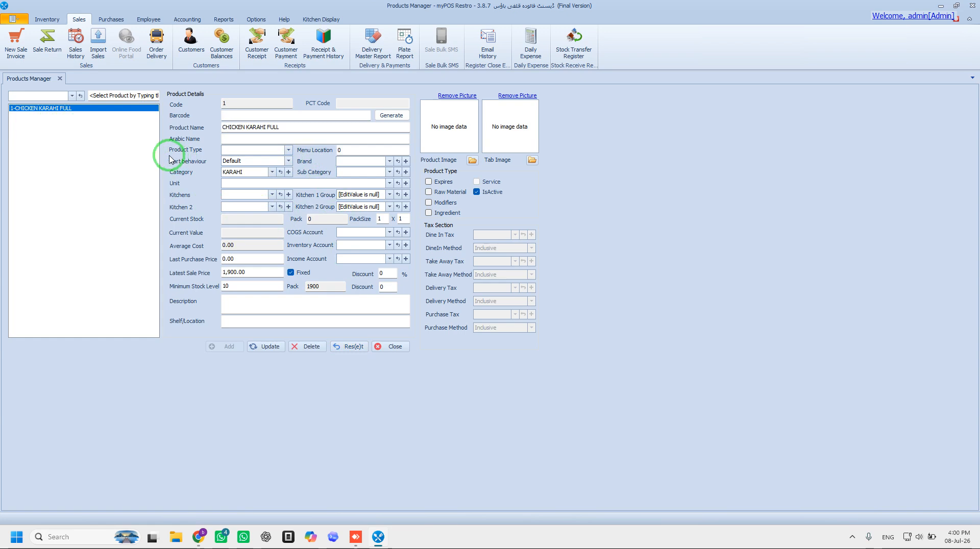
pyautogui.click(352, 347)
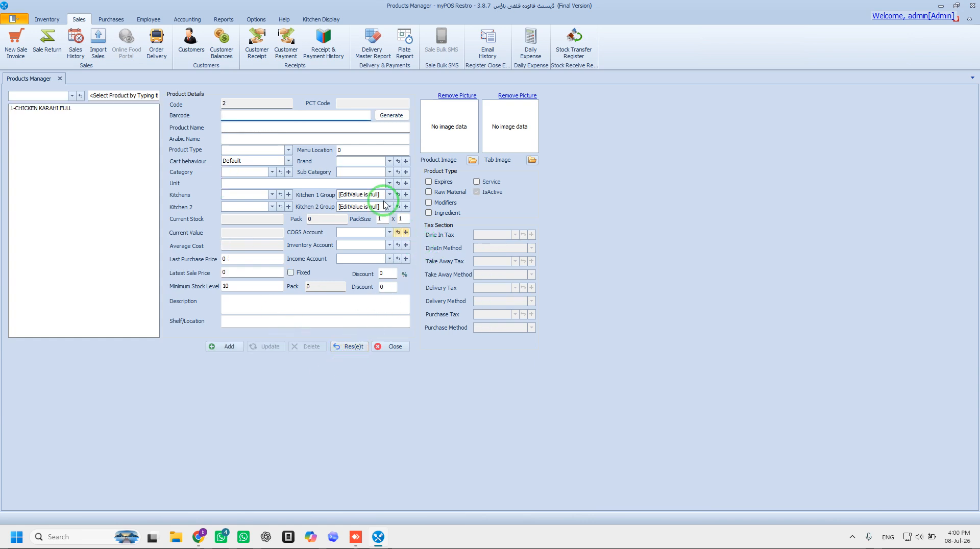
pyautogui.click(243, 131)
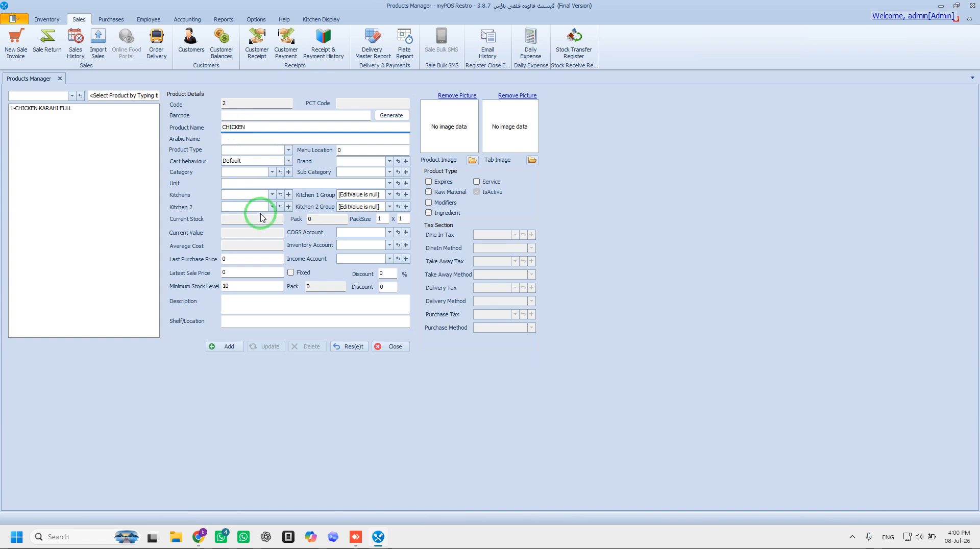
pyautogui.click(435, 194)
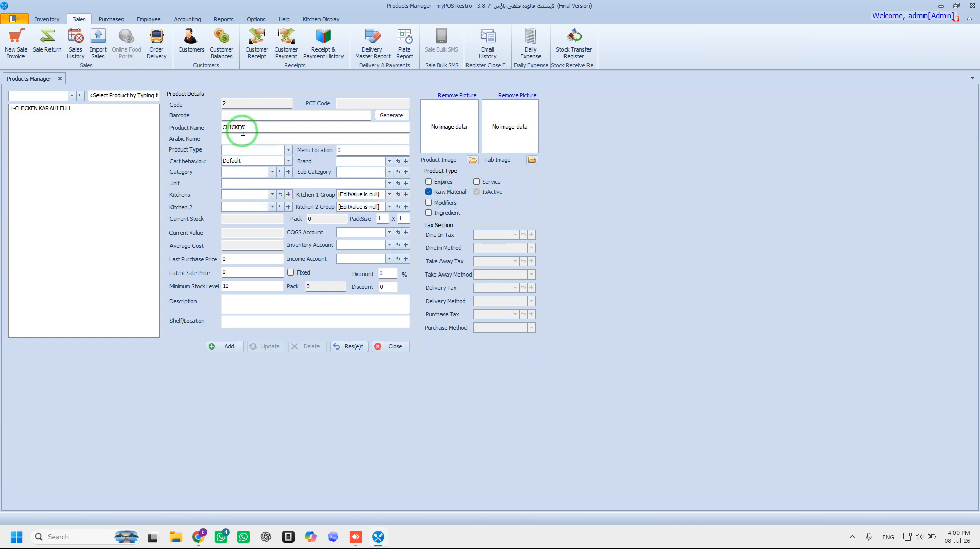
pyautogui.click(229, 348)
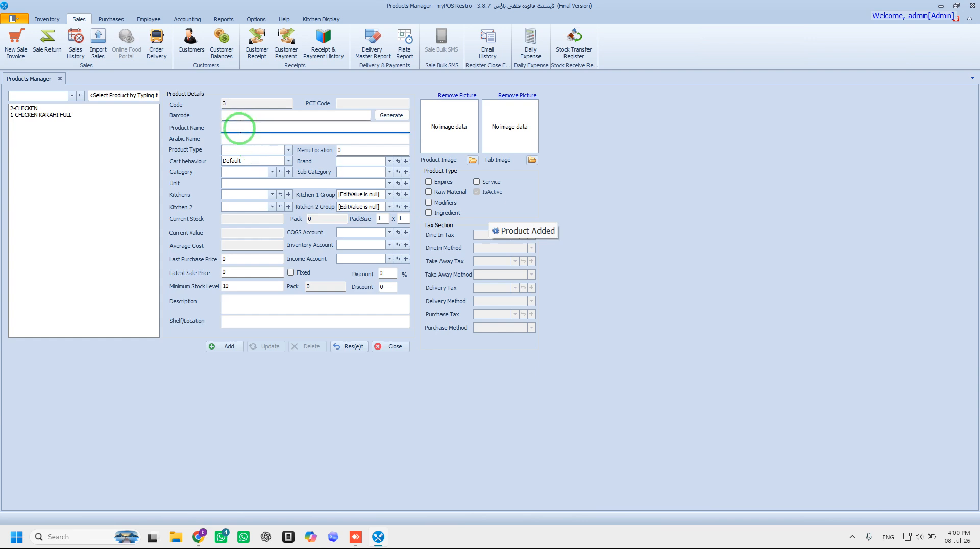
# Add two more products named OIL and NAMAK
pyautogui.write('OIL')
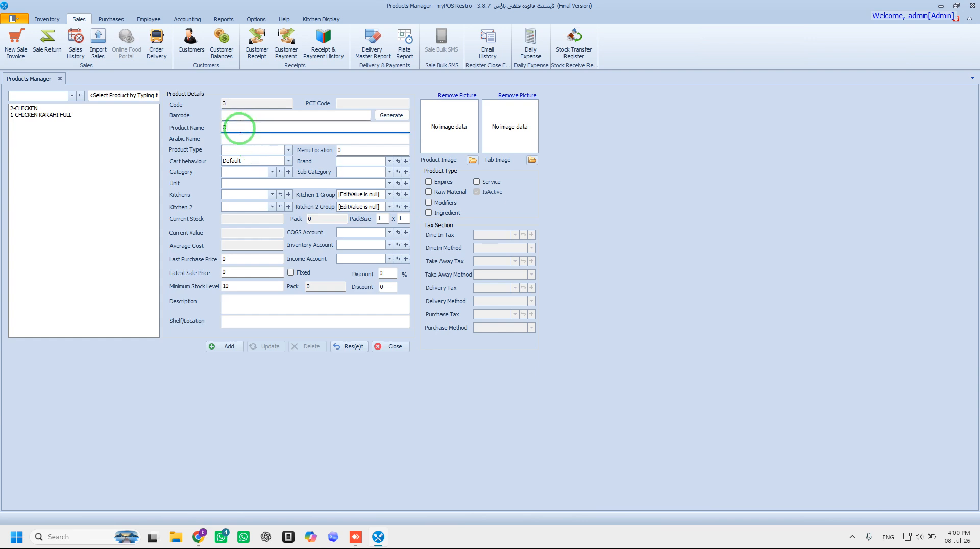
pyautogui.click(227, 347)
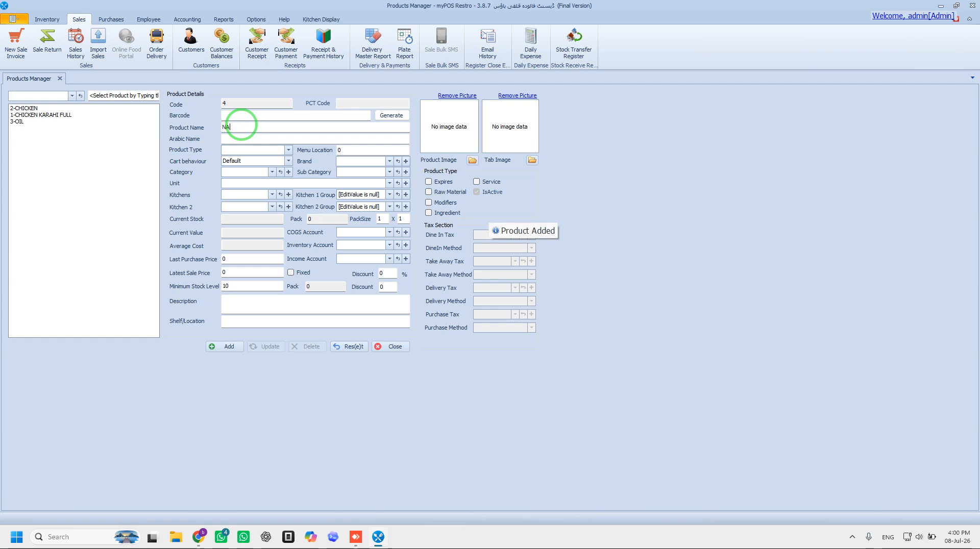
pyautogui.click(228, 346)
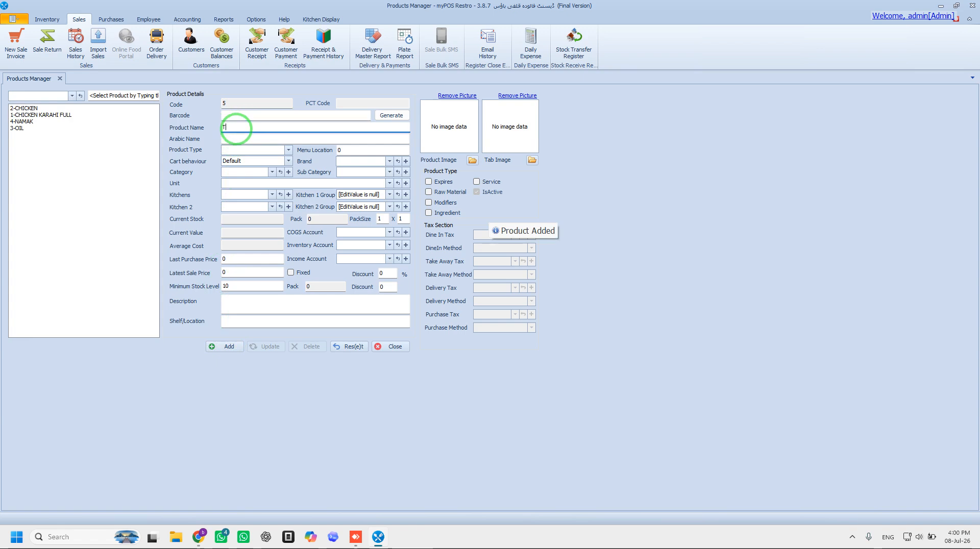
# Add a product named TOMOTO to the product list
pyautogui.click(236, 128)
pyautogui.write('TAMATAR')
pyautogui.press('BackSpace')
pyautogui.press('BackSpace')
pyautogui.press('BackSpace')
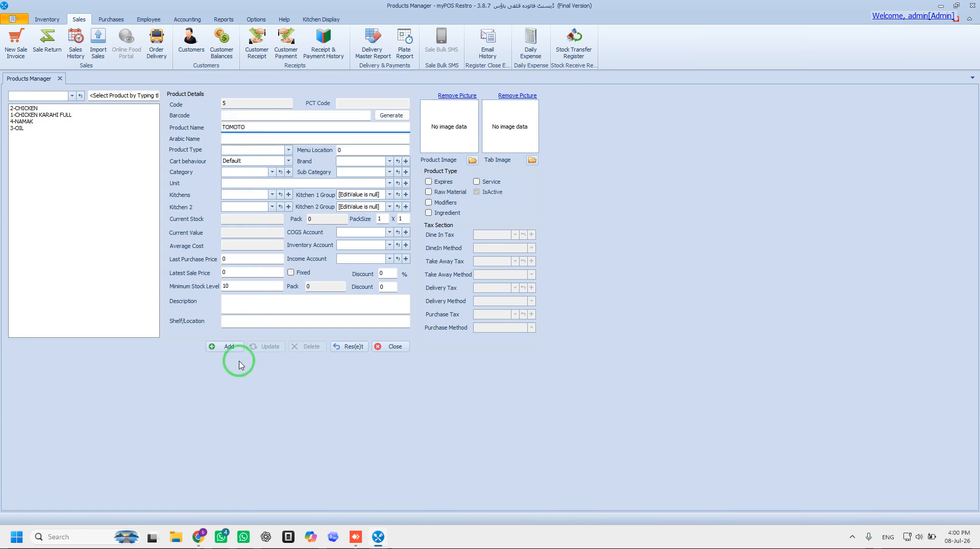
pyautogui.click(228, 346)
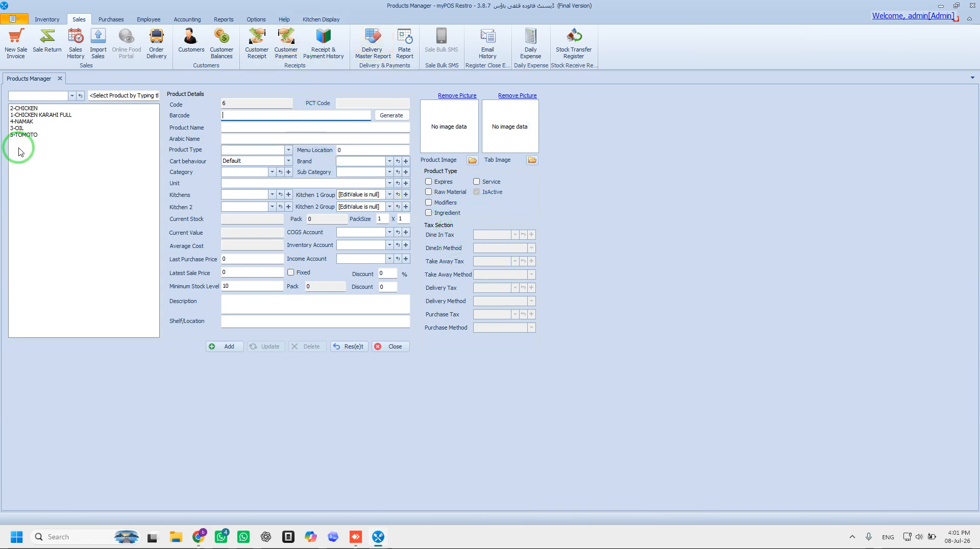
# Mark the NAMAK product as a raw material and update it
pyautogui.click(22, 109)
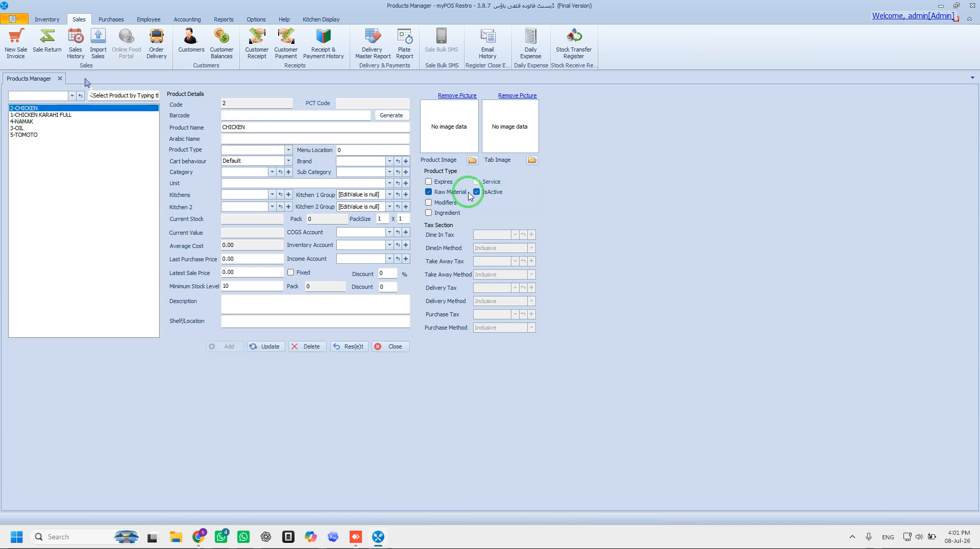
pyautogui.click(21, 122)
pyautogui.click(431, 192)
pyautogui.click(266, 346)
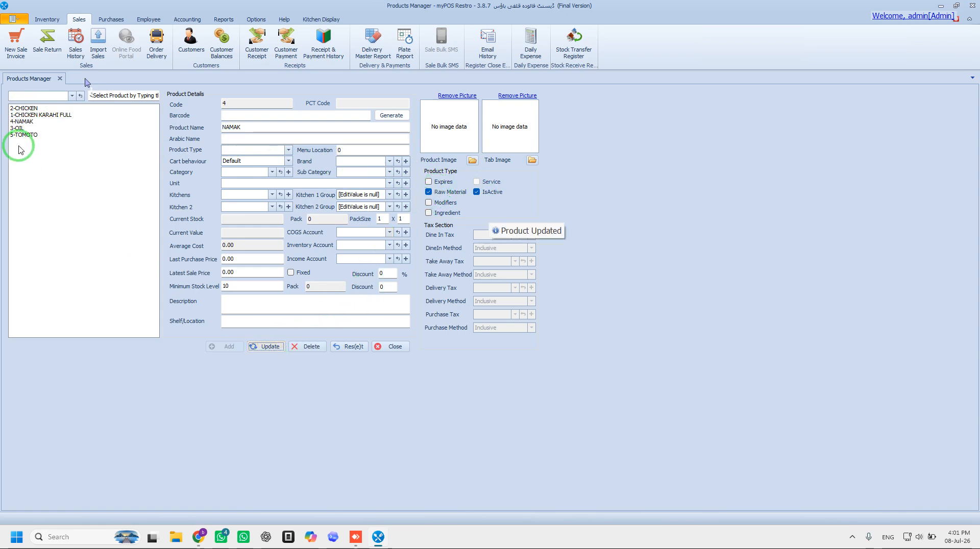
# Mark the OIL and TOMOTO products as raw materials and update both
pyautogui.click(19, 128)
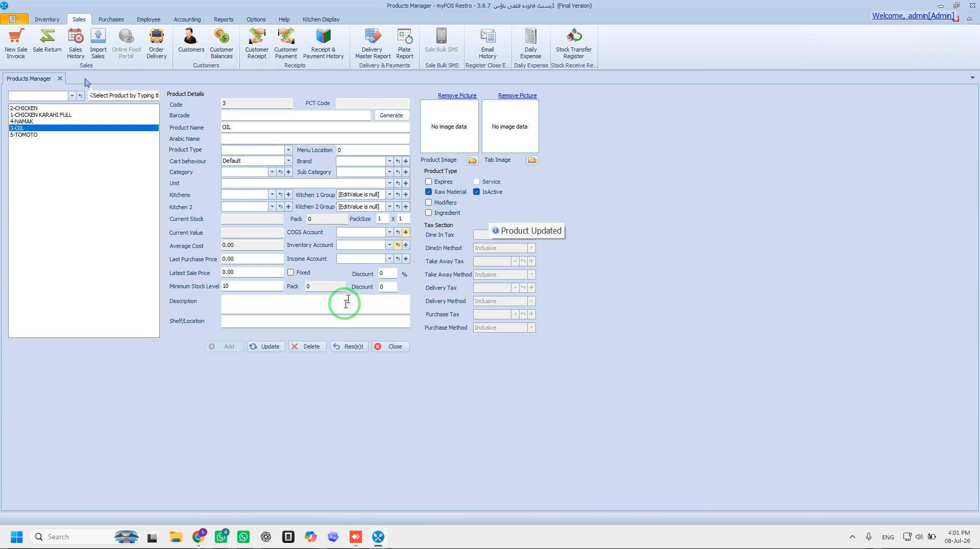
pyautogui.click(267, 347)
pyautogui.click(25, 135)
pyautogui.click(449, 191)
pyautogui.click(266, 346)
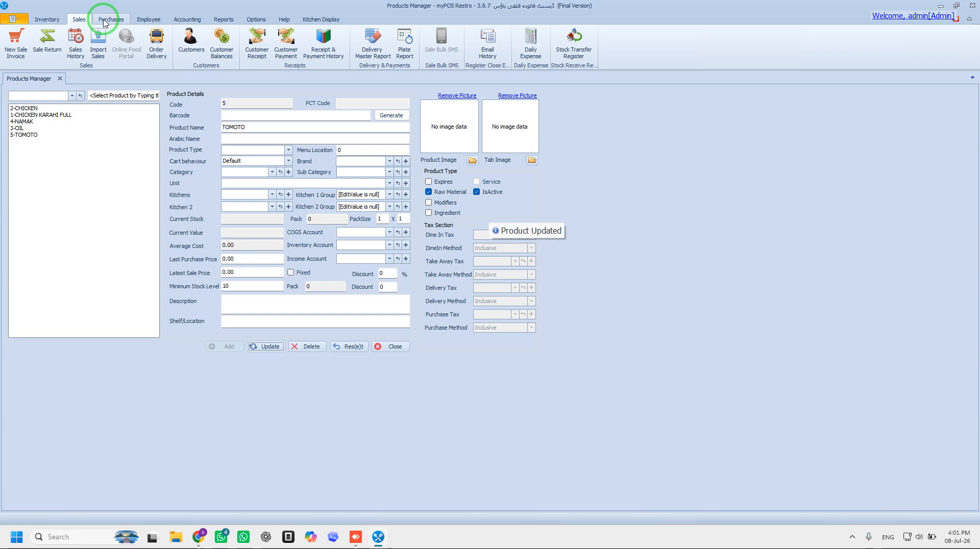
# Check the last purchase price of the CHICKEN KARAHI FULL product
pyautogui.click(20, 109)
pyautogui.click(30, 115)
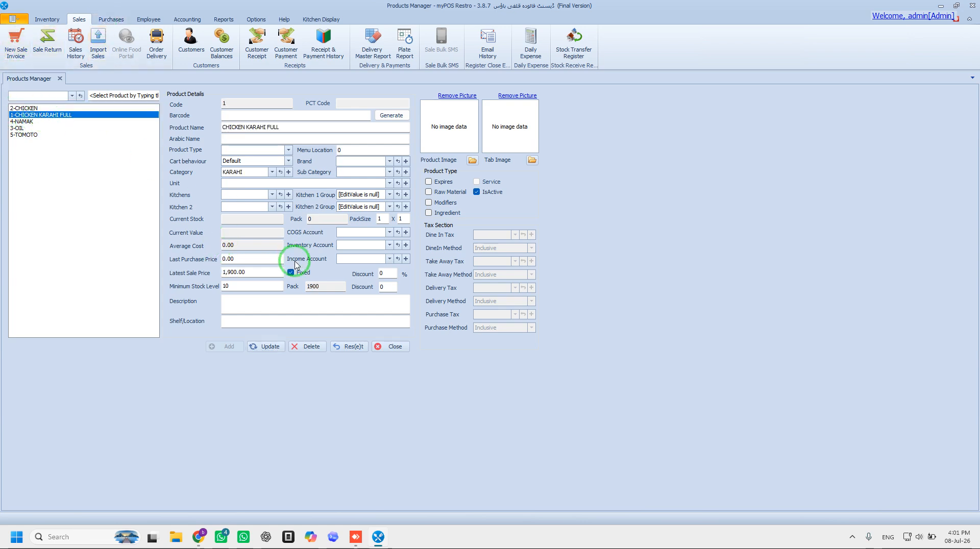
pyautogui.click(244, 259)
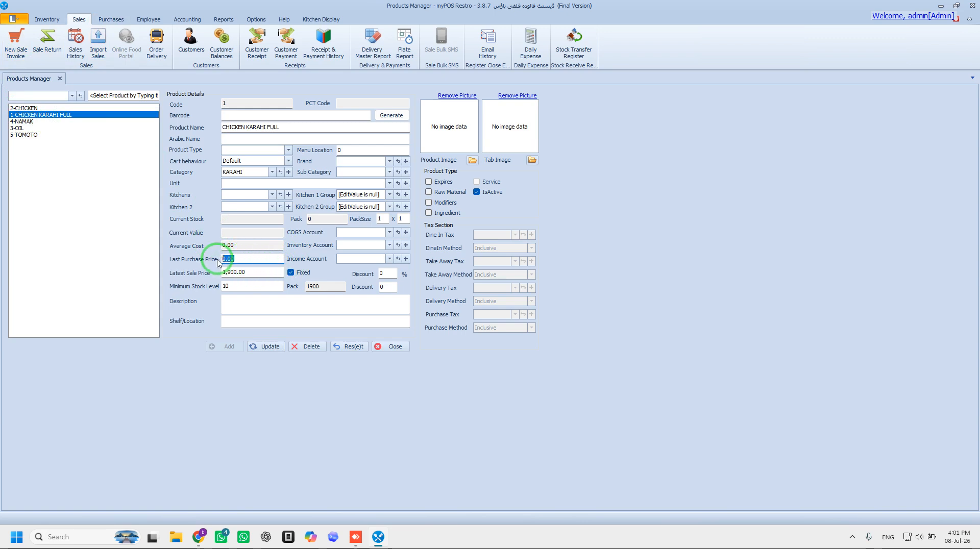
# Create a supplier named DEMO from a new purchase bill and select it as the bill's supplier
pyautogui.click(113, 22)
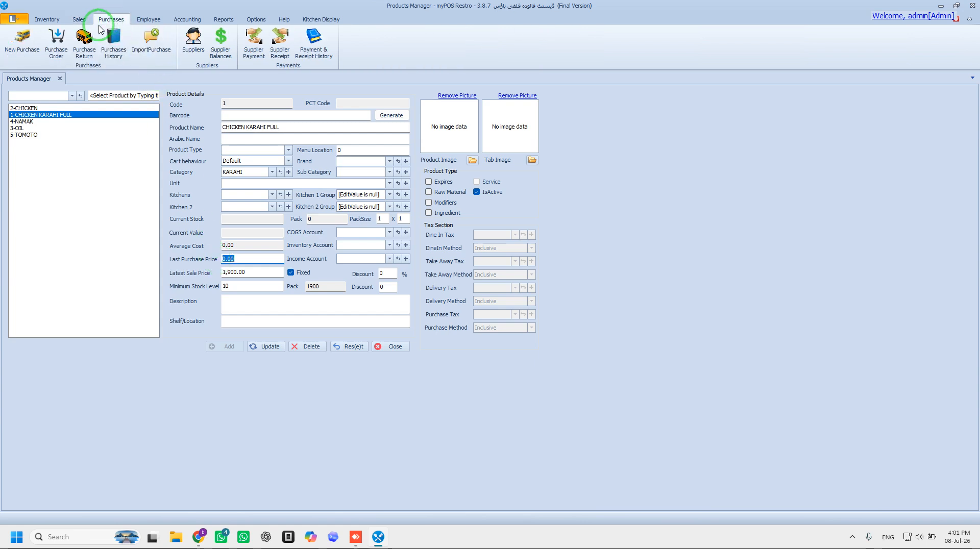
pyautogui.click(21, 52)
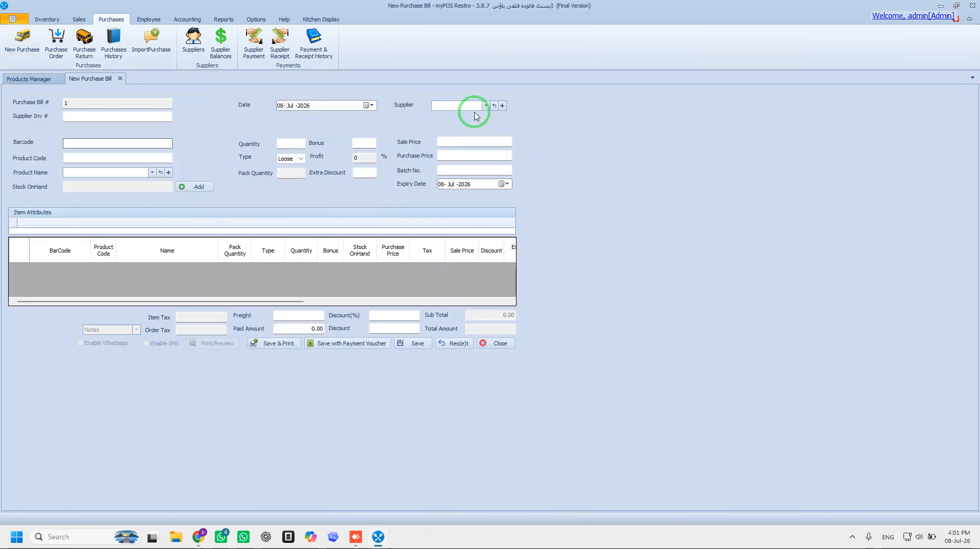
pyautogui.click(470, 105)
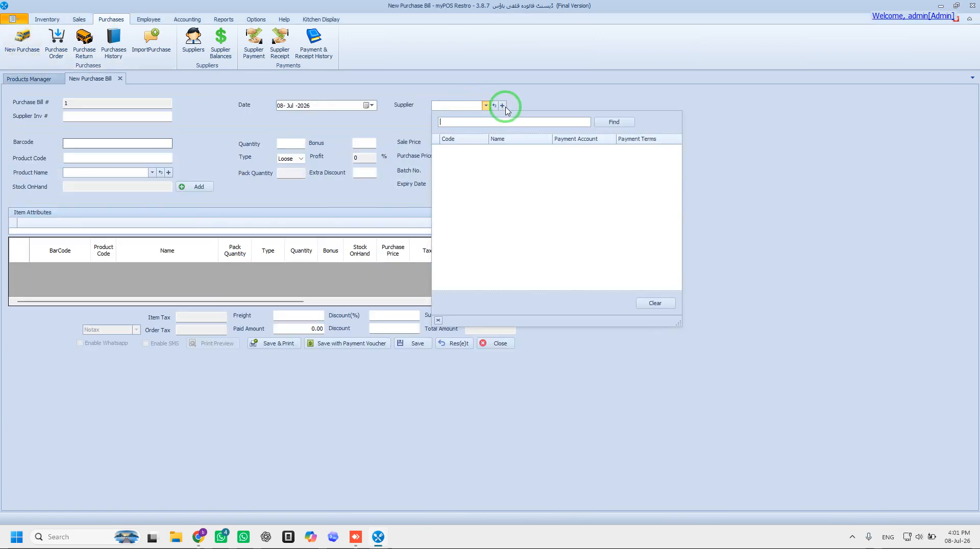
pyautogui.click(755, 207)
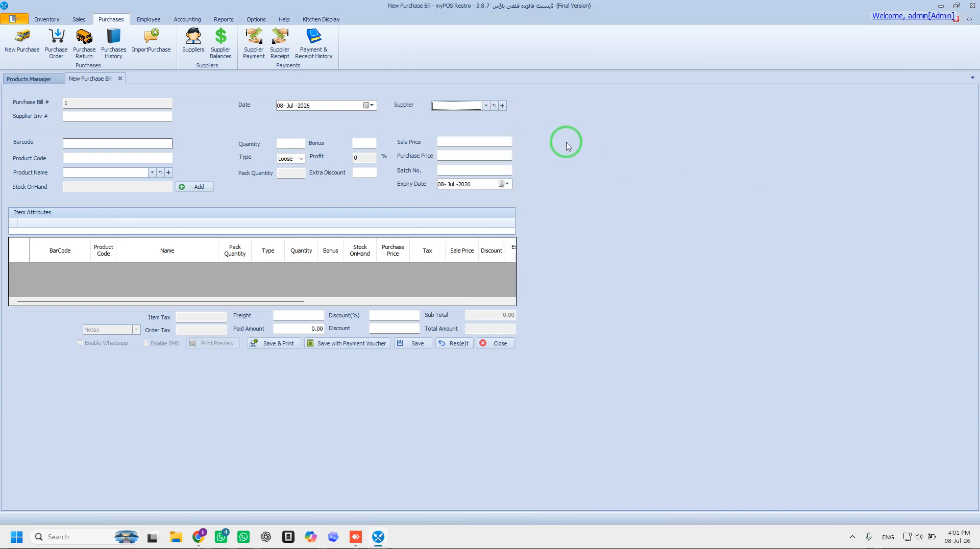
pyautogui.click(502, 106)
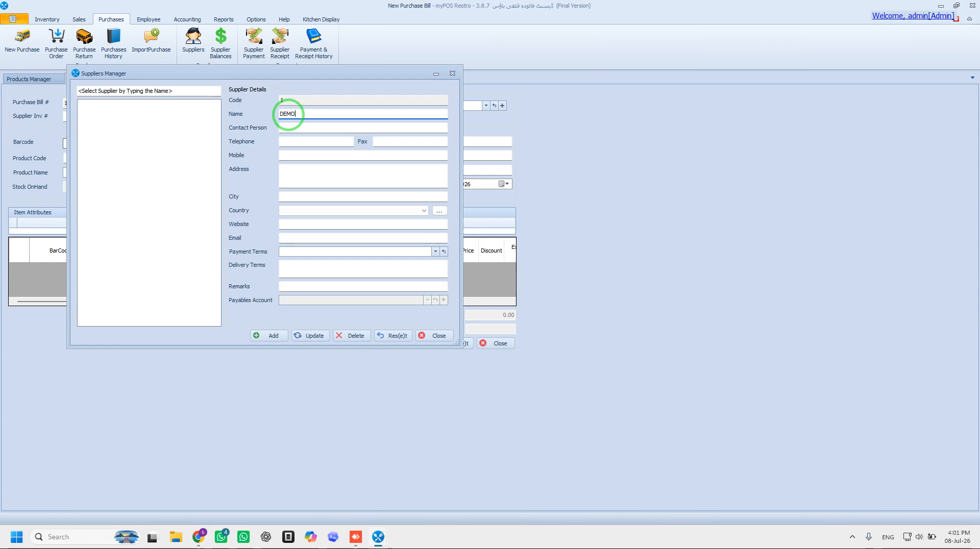
pyautogui.click(265, 336)
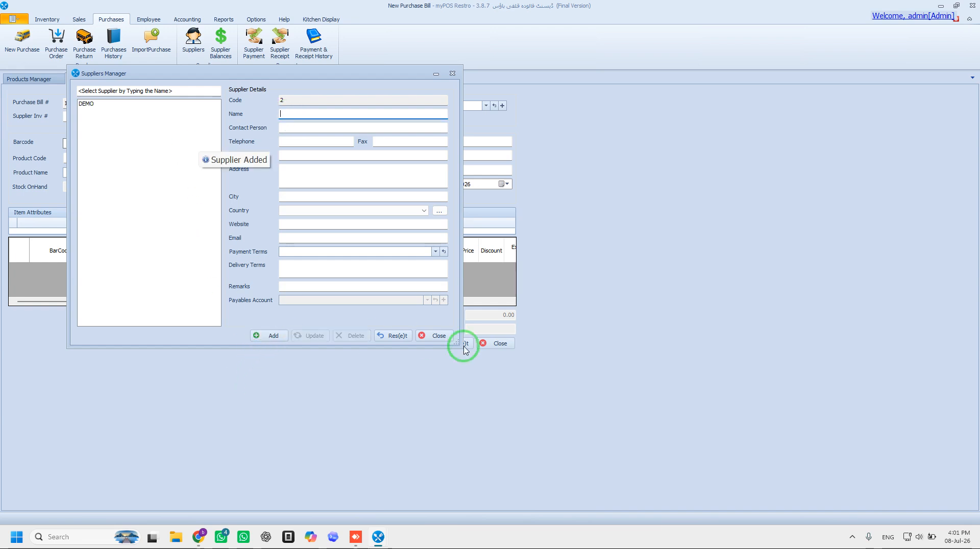
pyautogui.click(435, 336)
pyautogui.click(459, 106)
pyautogui.click(460, 149)
# Add CHICKEN to the purchase bill with quantity 10 and purchase price 600
pyautogui.click(99, 173)
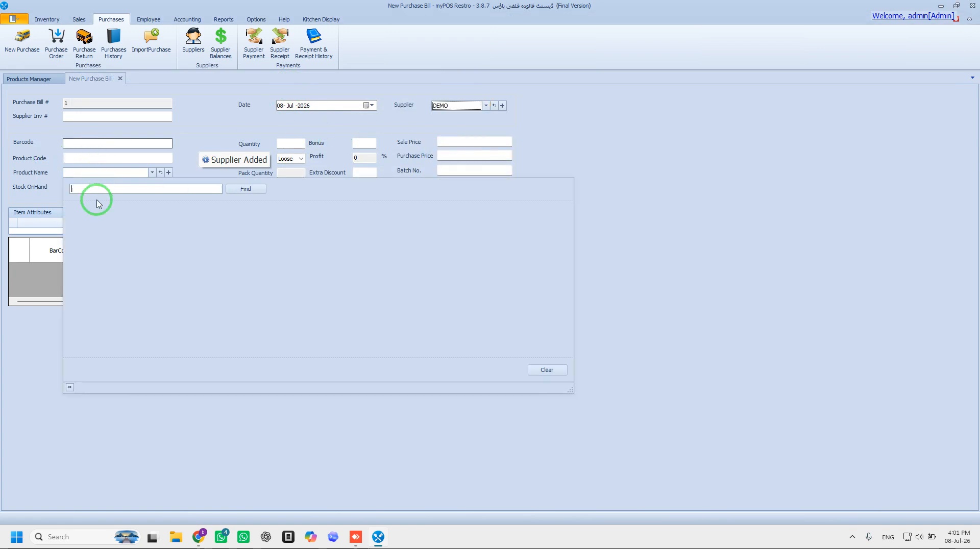
pyautogui.click(108, 227)
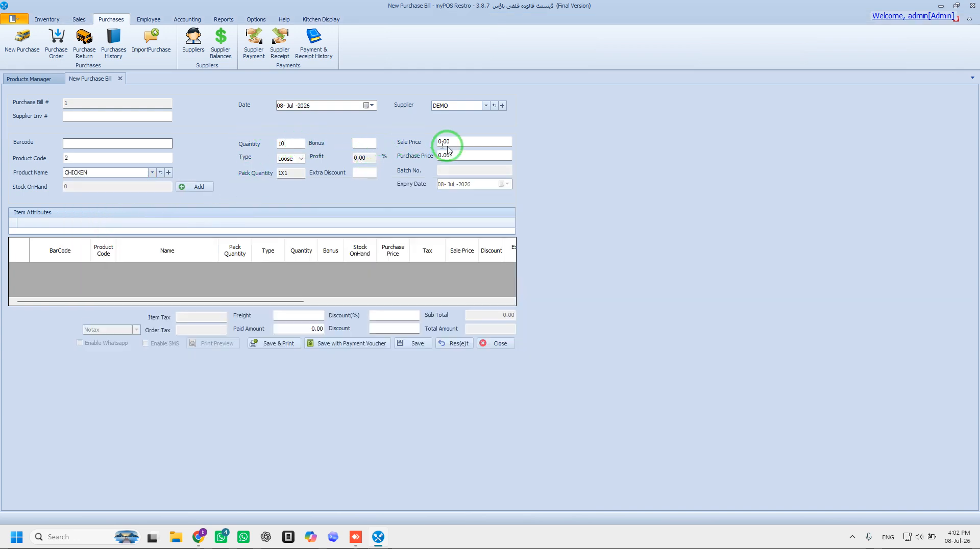
pyautogui.click(466, 155)
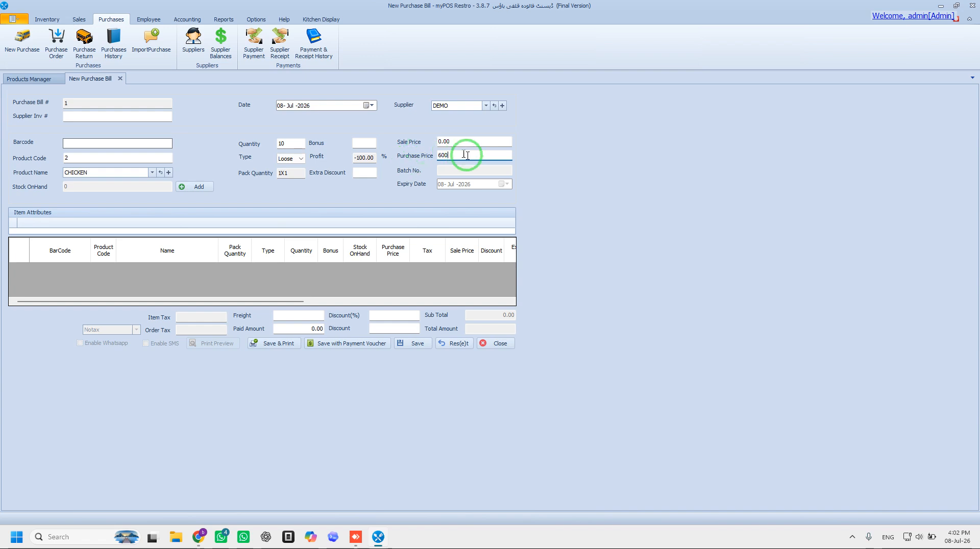
pyautogui.click(404, 346)
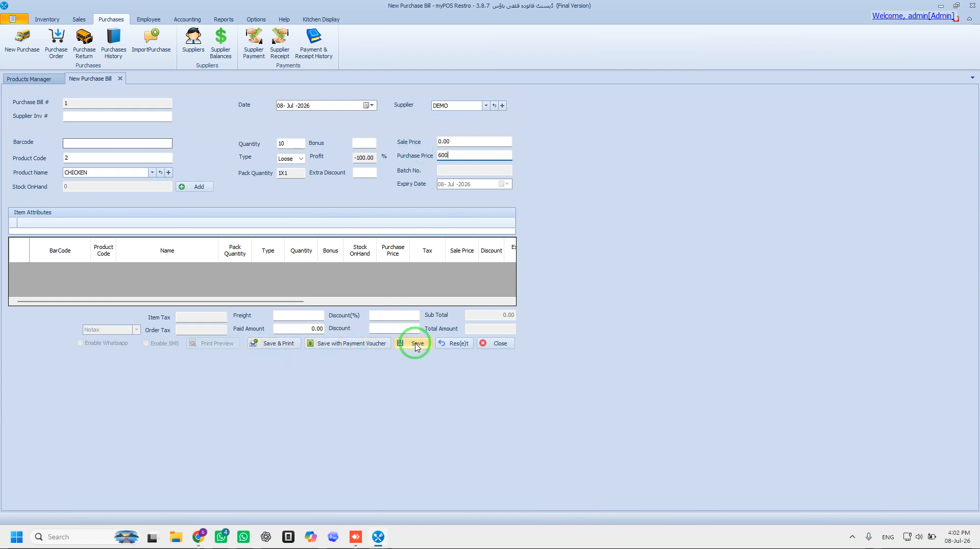
pyautogui.click(177, 189)
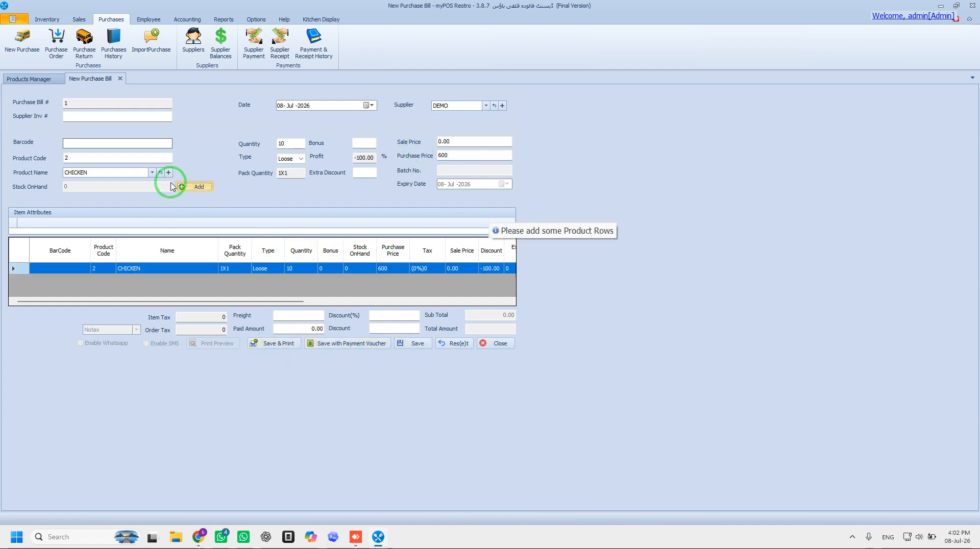
# Add OIL to the purchase bill with quantity 2 and purchase price 560
pyautogui.click(87, 176)
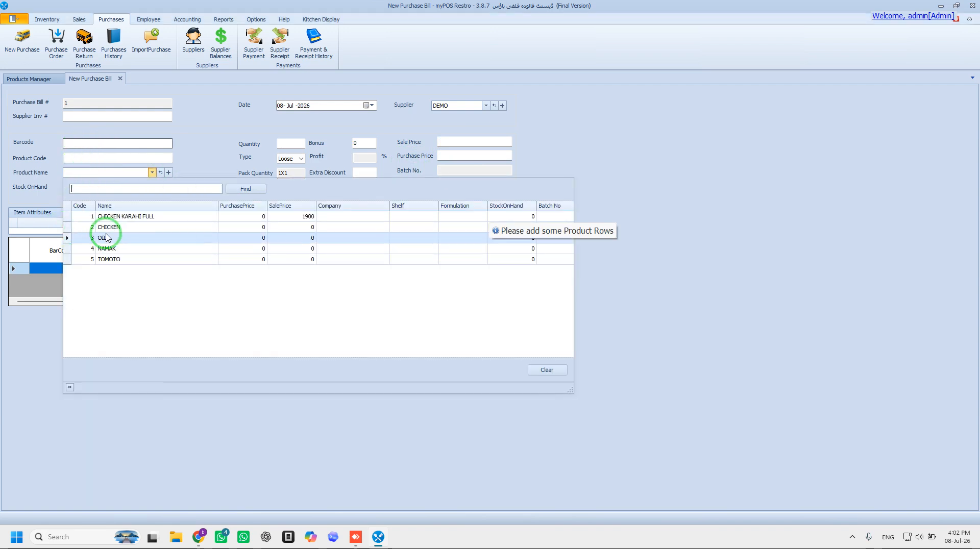
pyautogui.click(113, 228)
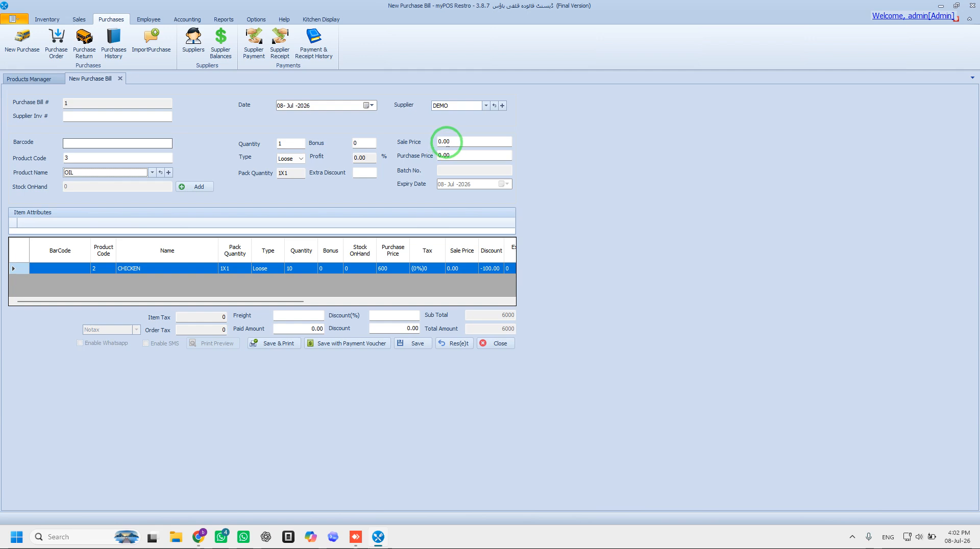
pyautogui.click(459, 156)
pyautogui.click(286, 140)
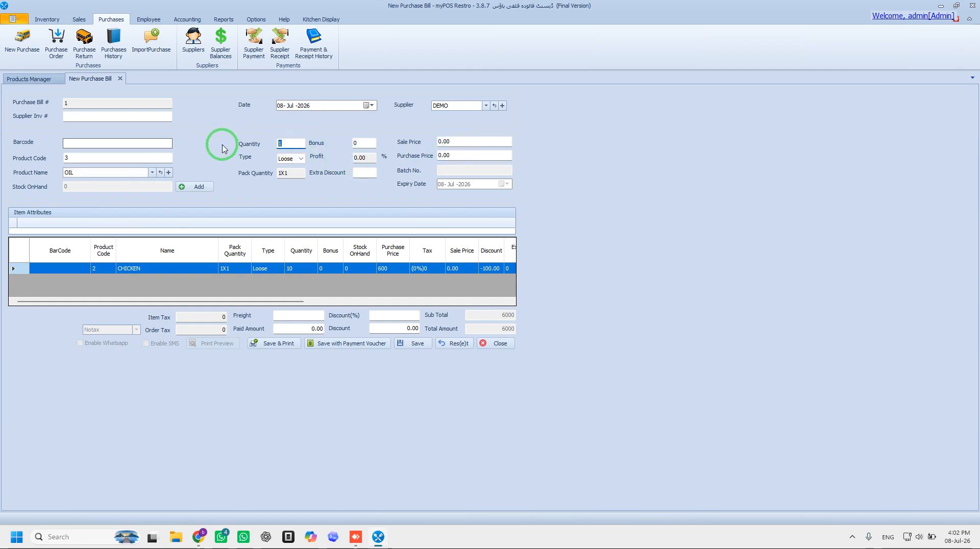
pyautogui.click(449, 155)
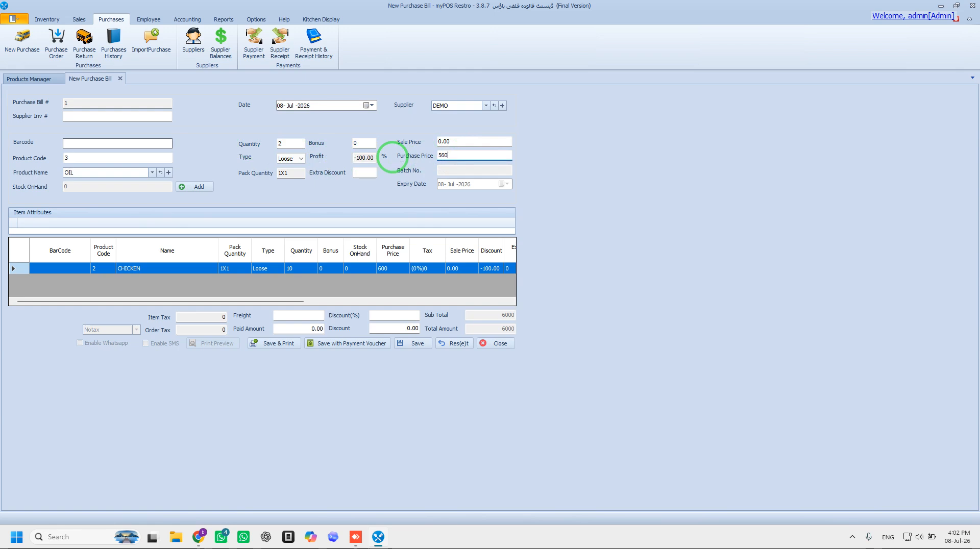
pyautogui.click(193, 187)
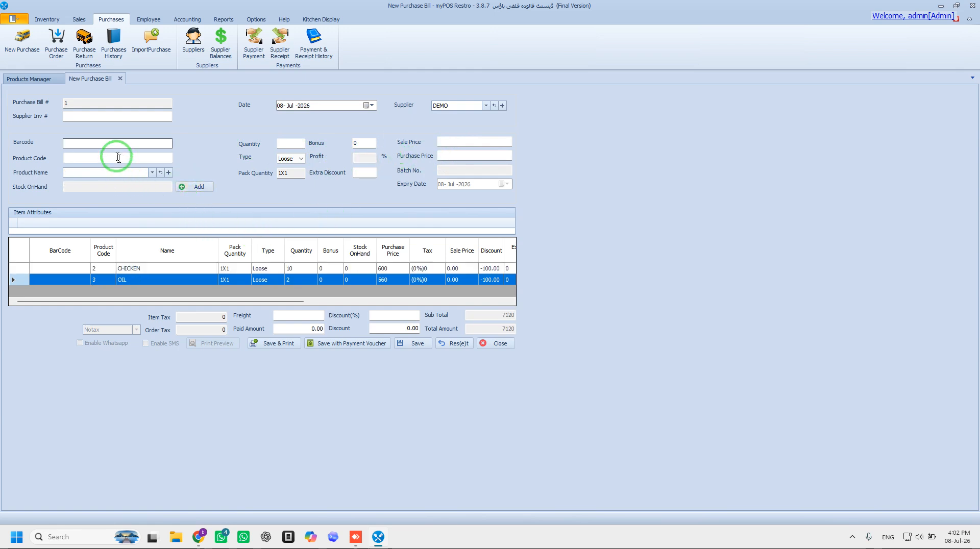
# Add NAMAK to the purchase bill with quantity 1 and purchase price 50
pyautogui.click(94, 173)
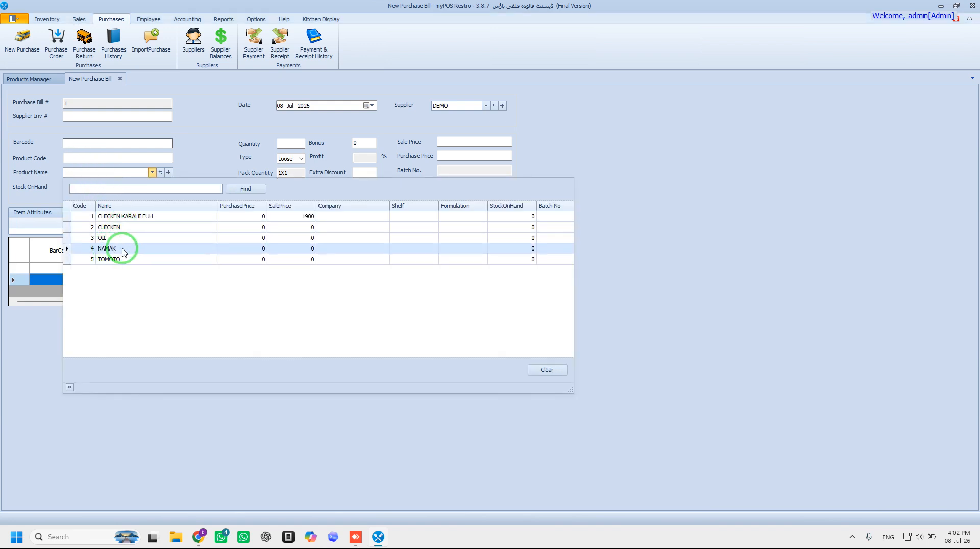
pyautogui.click(123, 252)
pyautogui.click(461, 155)
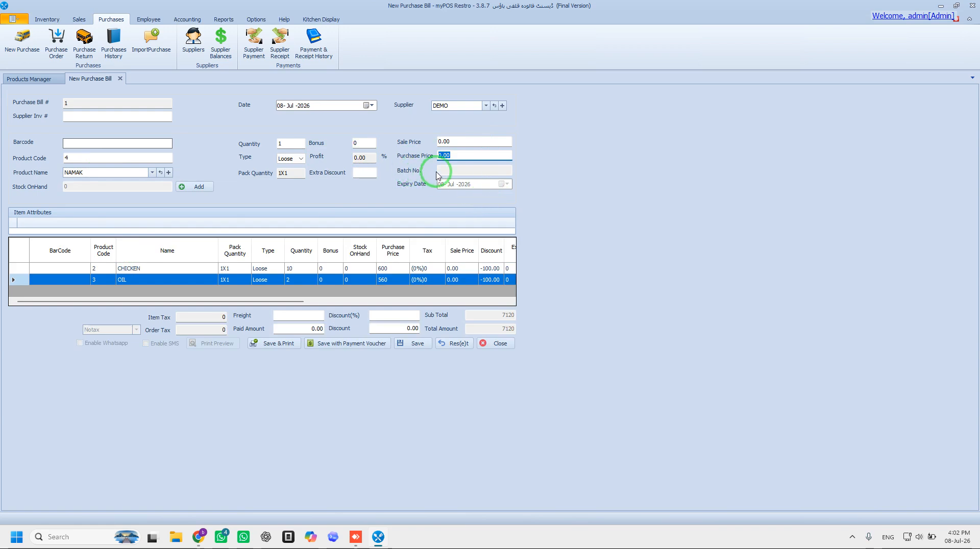
pyautogui.click(288, 143)
pyautogui.click(465, 156)
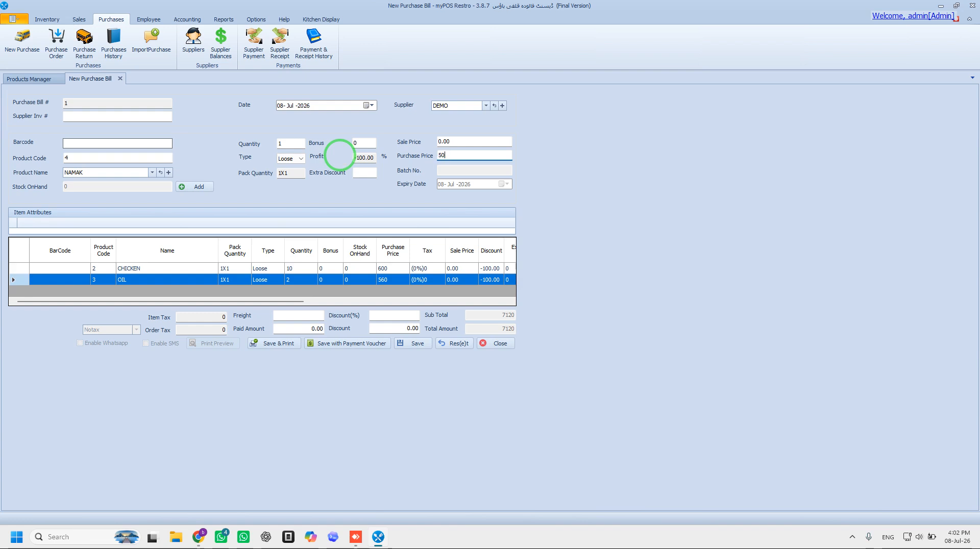
pyautogui.click(193, 188)
# Fill in the item entry with TOMOTO, quantity 3 and a purchase price, and save the purchase bill
pyautogui.click(98, 172)
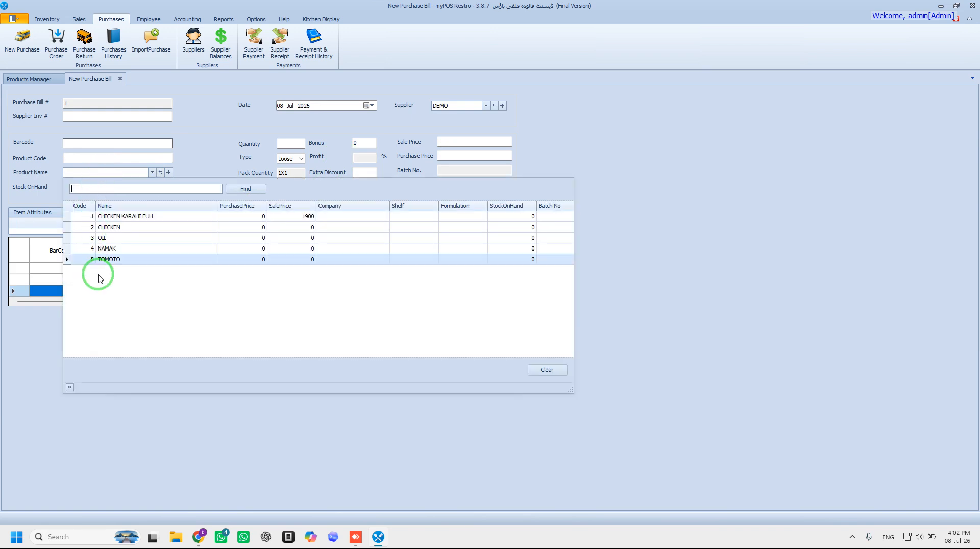
pyautogui.click(109, 260)
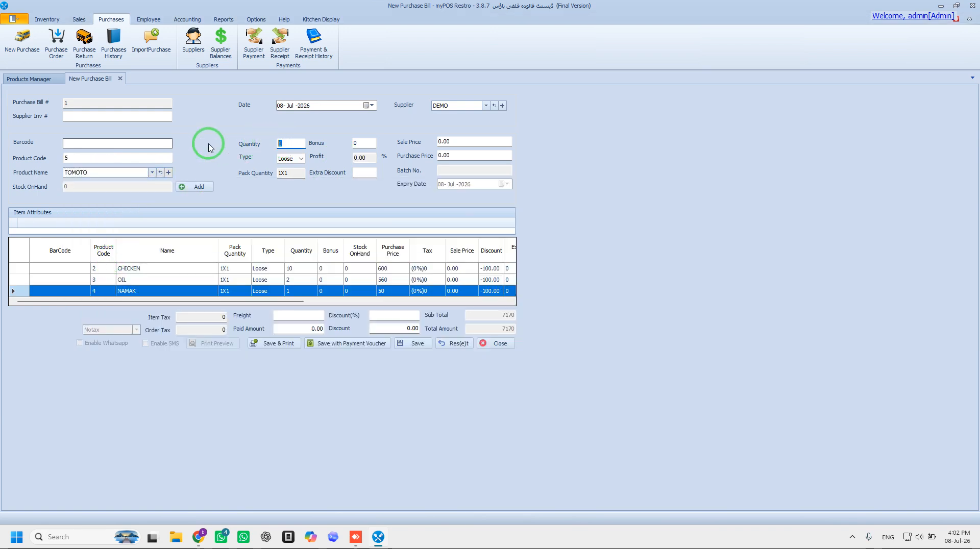
pyautogui.click(477, 155)
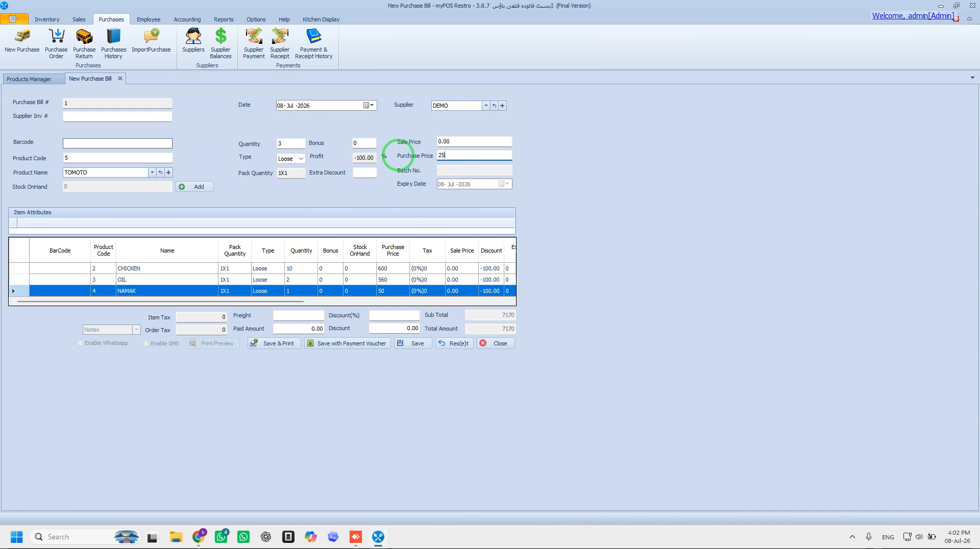
pyautogui.click(415, 344)
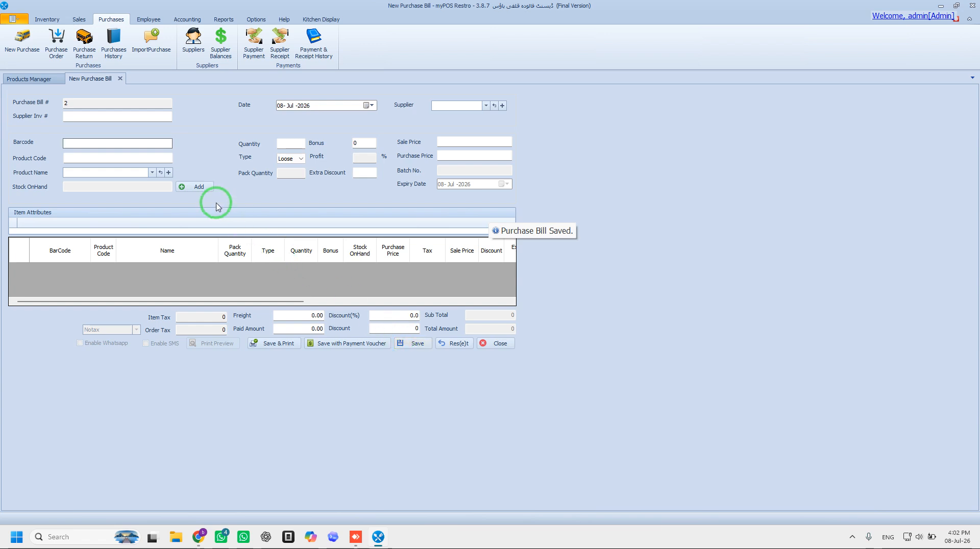
# Review the items on DEMO's saved purchase bill in the purchases history, and close both views
pyautogui.click(114, 45)
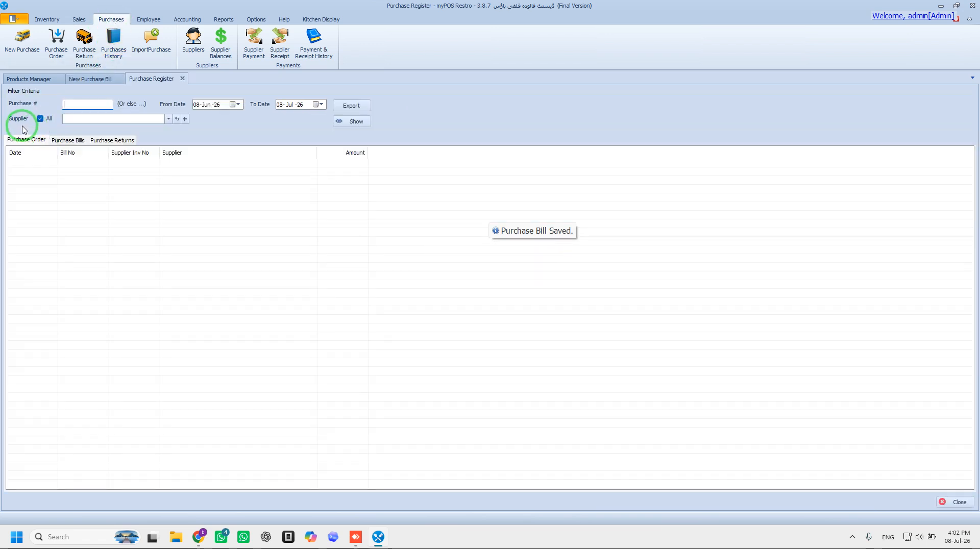
pyautogui.click(64, 141)
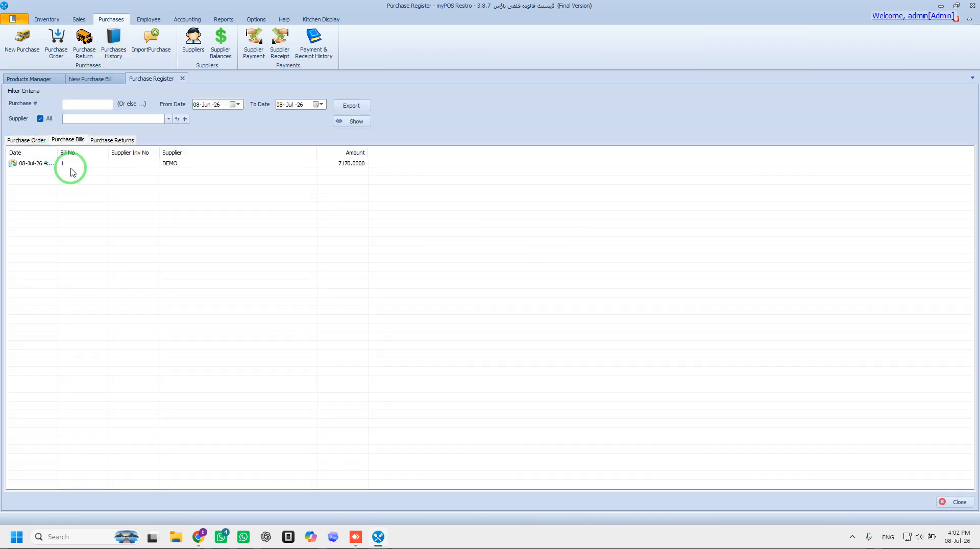
pyautogui.click(194, 173)
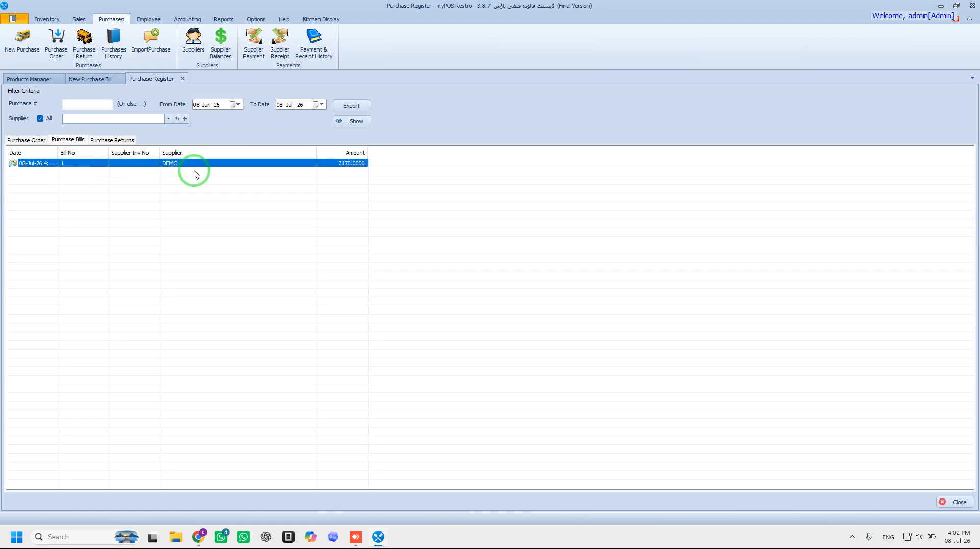
pyautogui.doubleClick(88, 164)
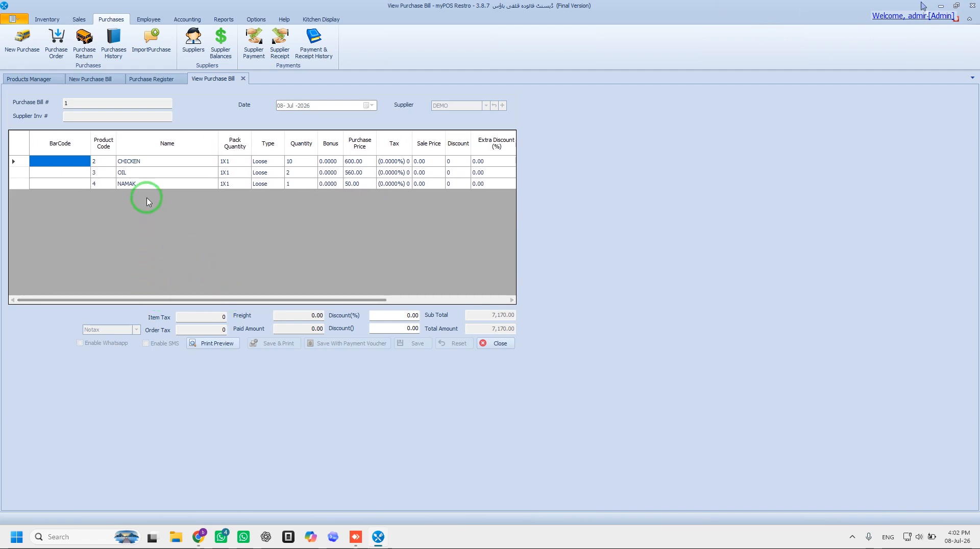
pyautogui.click(244, 79)
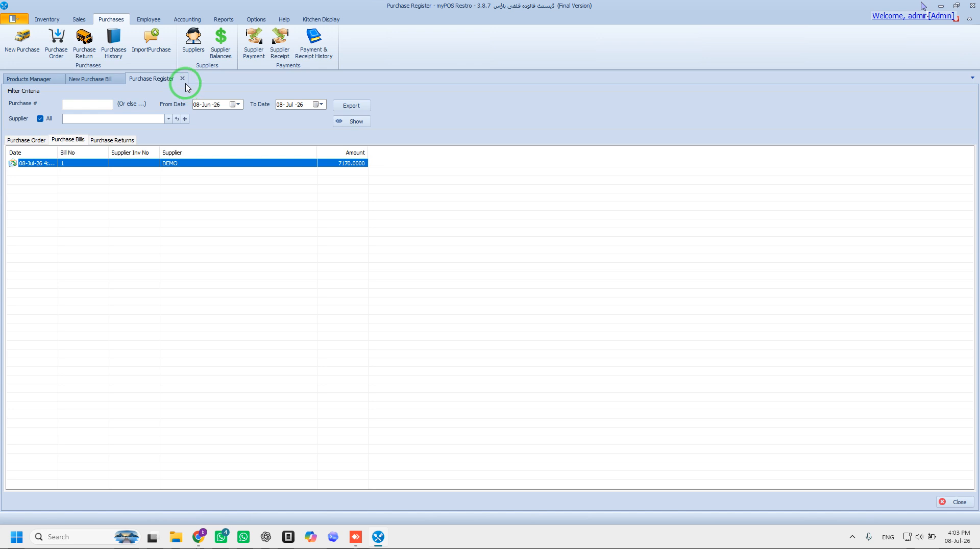
pyautogui.click(182, 81)
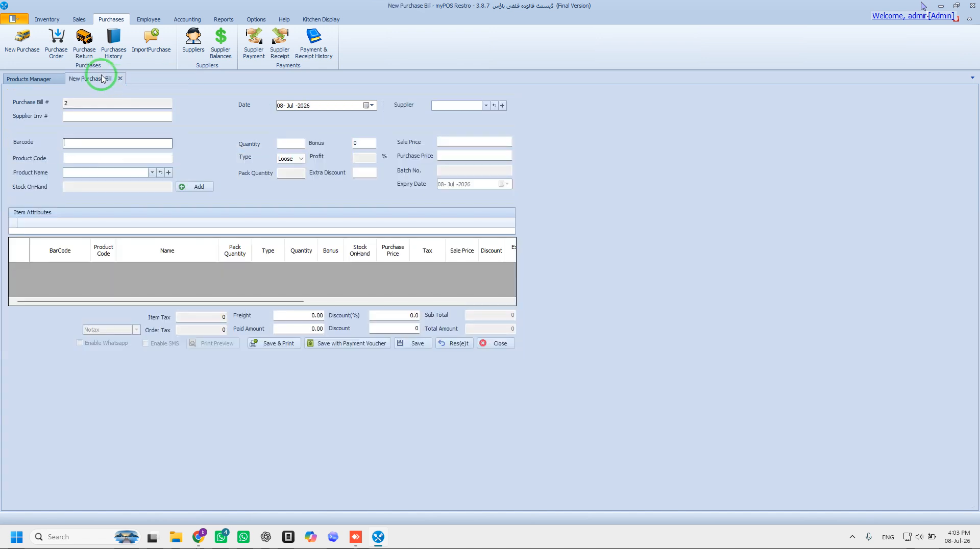
# Save a second purchase bill from supplier DEMO with TOMOTO, quantity 1, purchase price 250
pyautogui.click(104, 173)
pyautogui.doubleClick(109, 259)
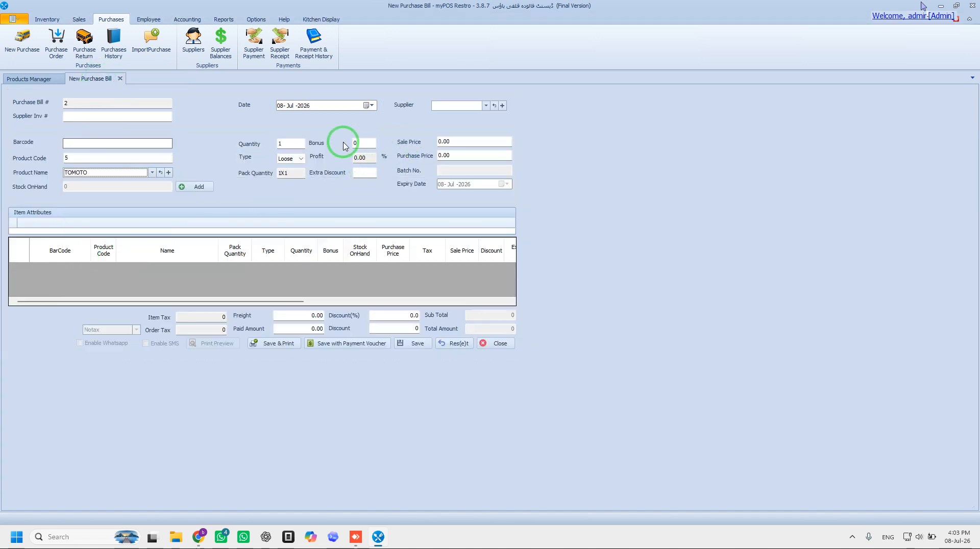
pyautogui.click(452, 155)
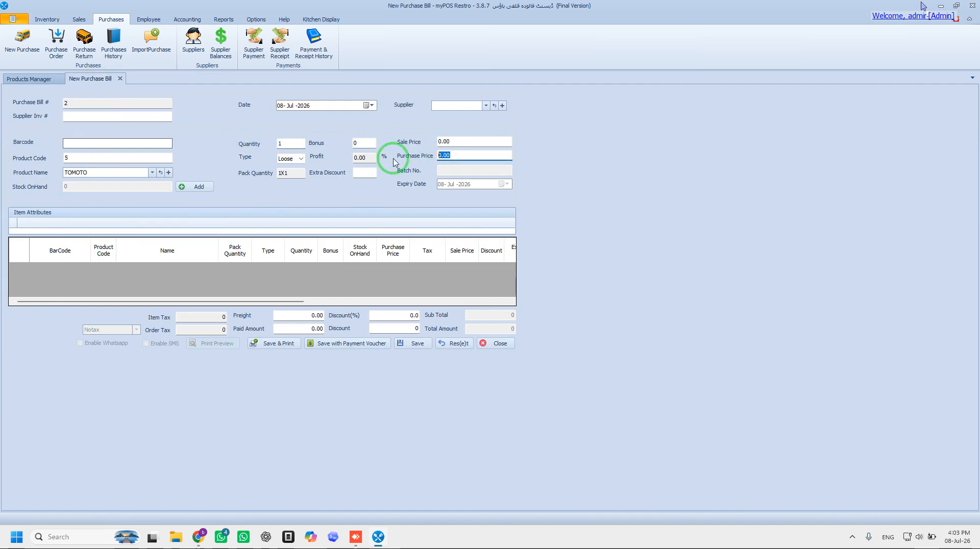
pyautogui.click(458, 106)
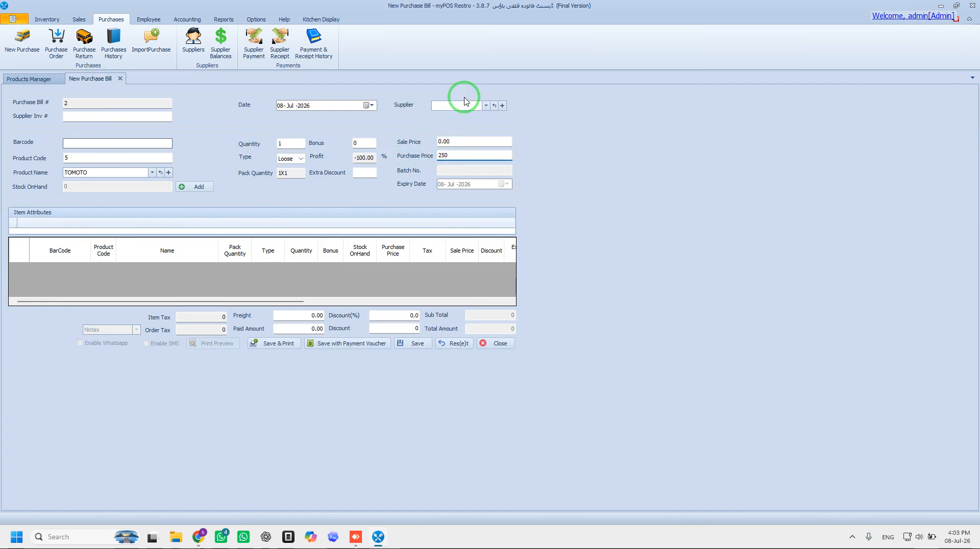
pyautogui.doubleClick(470, 147)
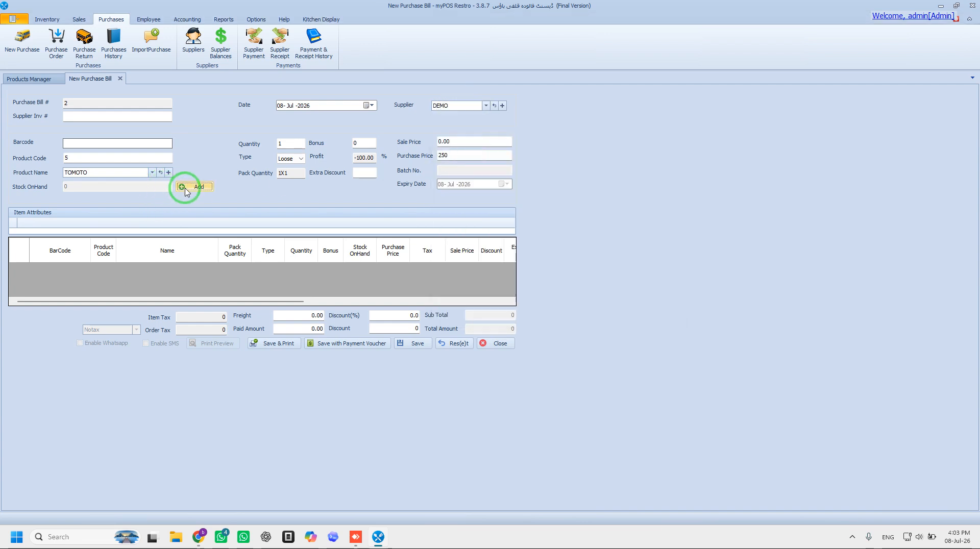
pyautogui.click(195, 187)
pyautogui.click(419, 344)
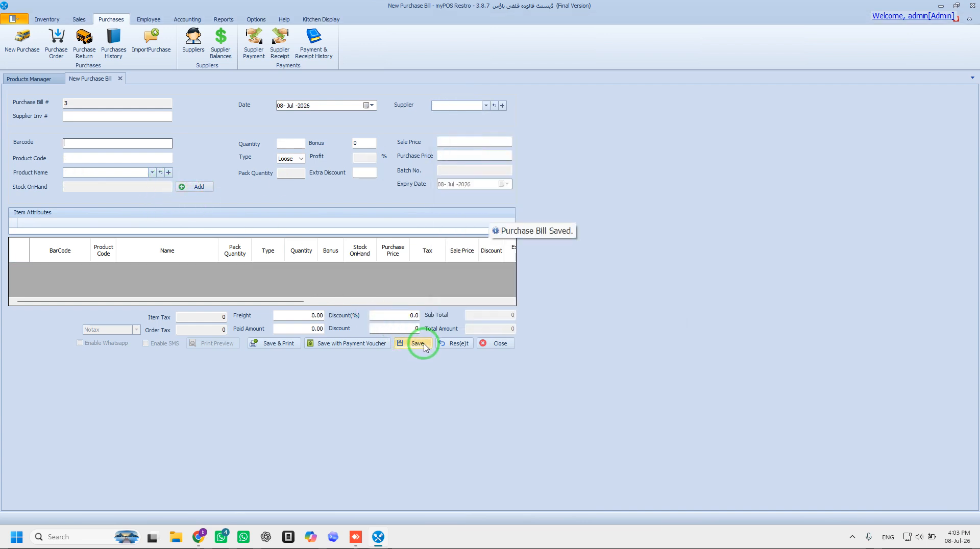
# Close the purchase bill and check the current stock of CHICKEN, NAMAK, OIL and TOMOTO in the products manager
pyautogui.click(120, 78)
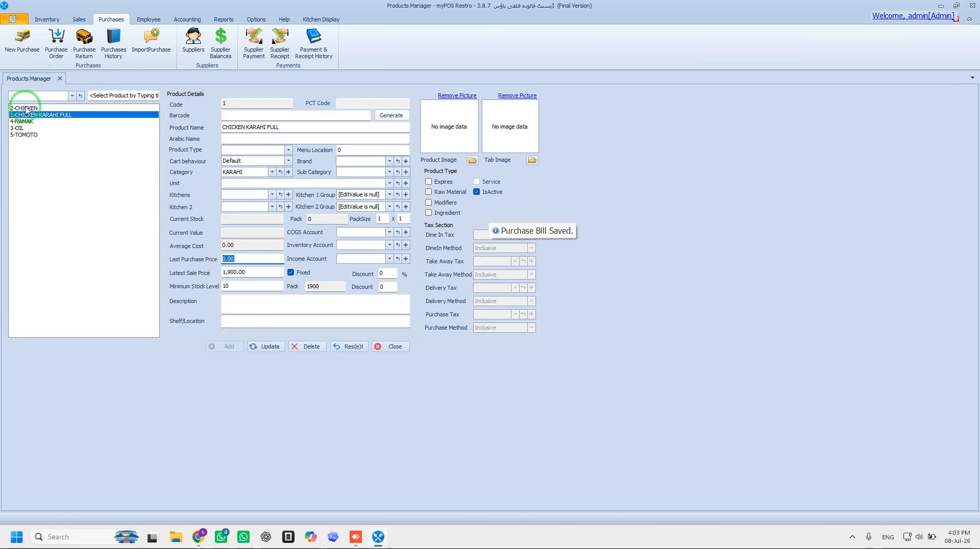
pyautogui.click(31, 109)
pyautogui.click(236, 219)
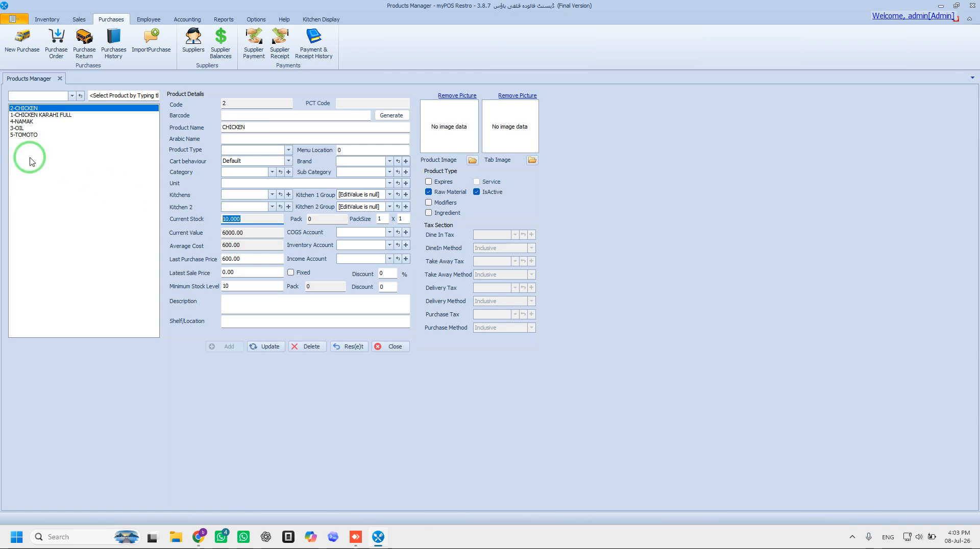
pyautogui.click(23, 122)
pyautogui.doubleClick(223, 219)
pyautogui.click(16, 129)
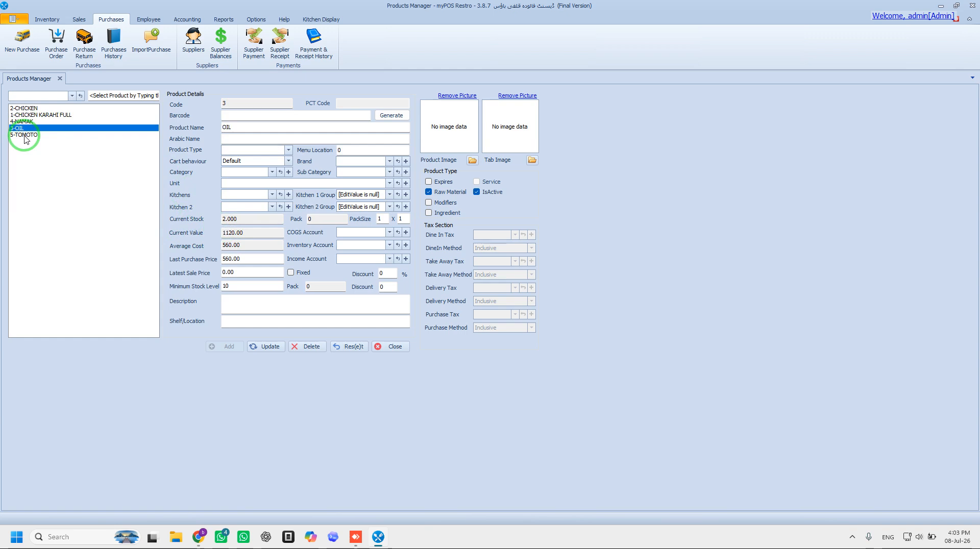
pyautogui.click(25, 136)
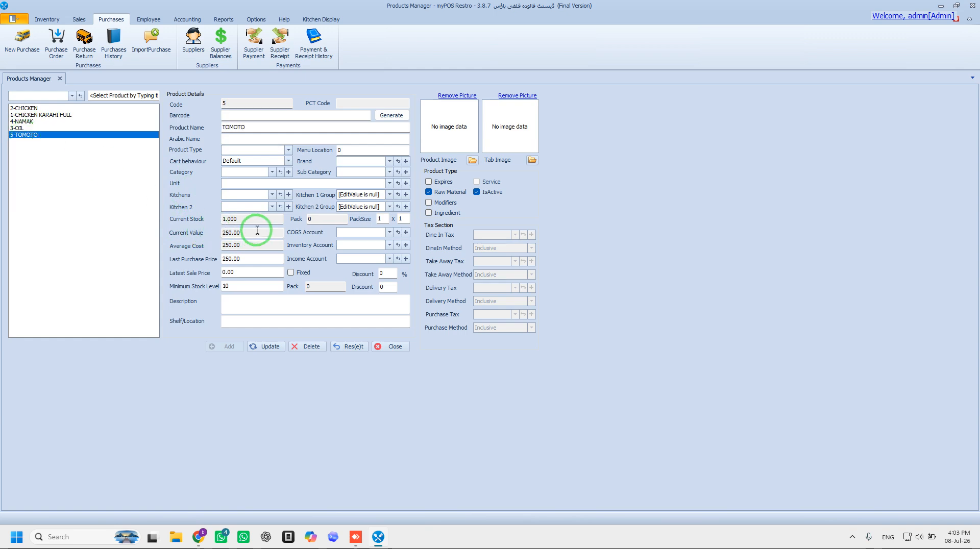
pyautogui.moveTo(253, 221); pyautogui.dragTo(194, 226)
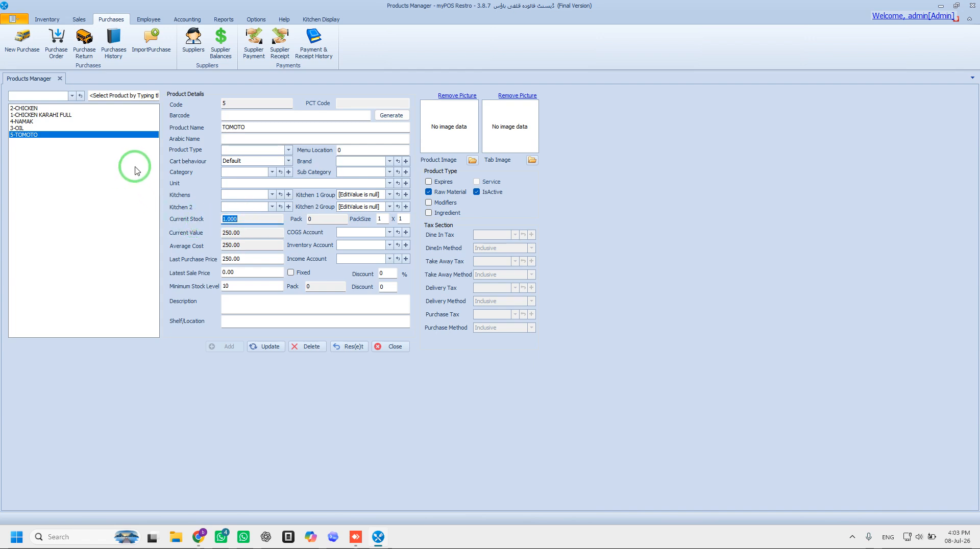
# Enable the Ingredient option for CHICKEN KARAHI FULL and add CHICKEN to its recipe
pyautogui.click(27, 115)
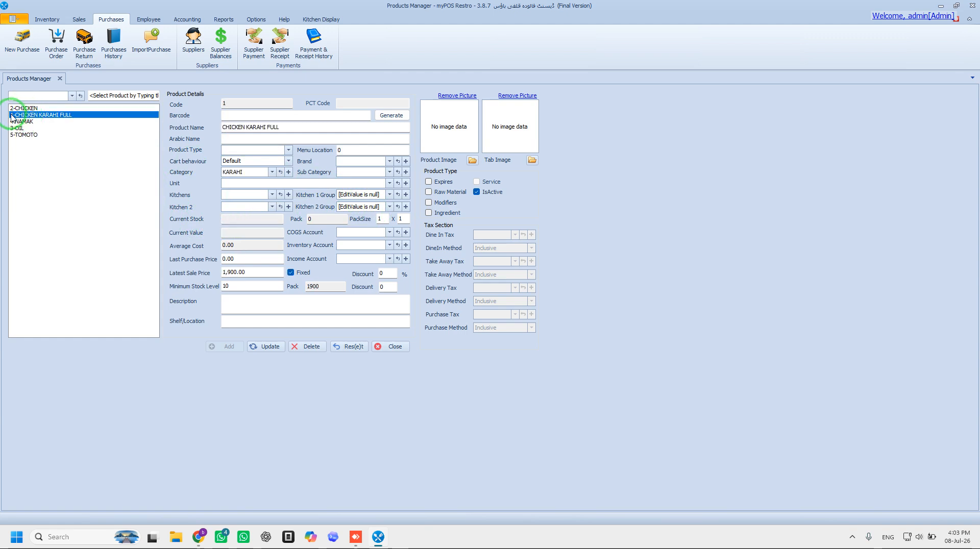
pyautogui.click(431, 215)
pyautogui.click(491, 214)
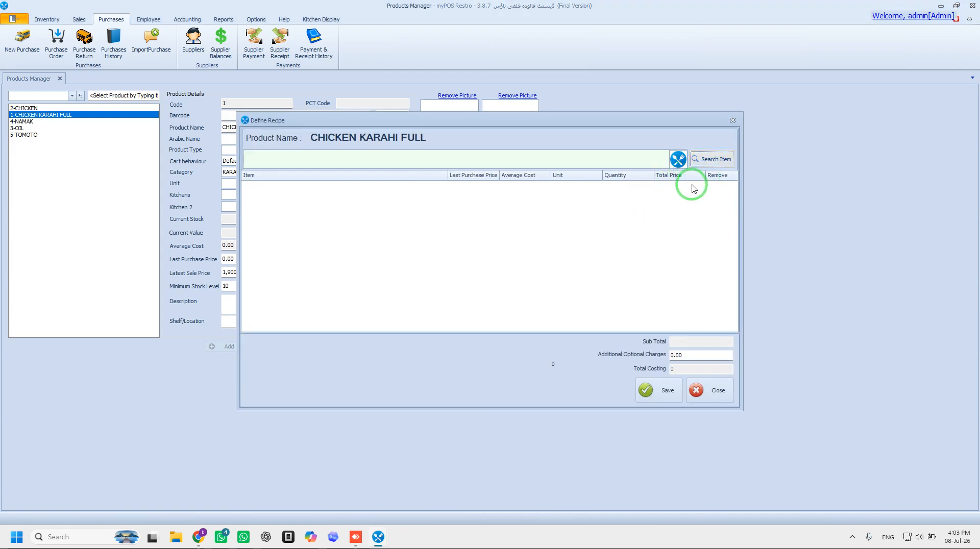
pyautogui.click(713, 159)
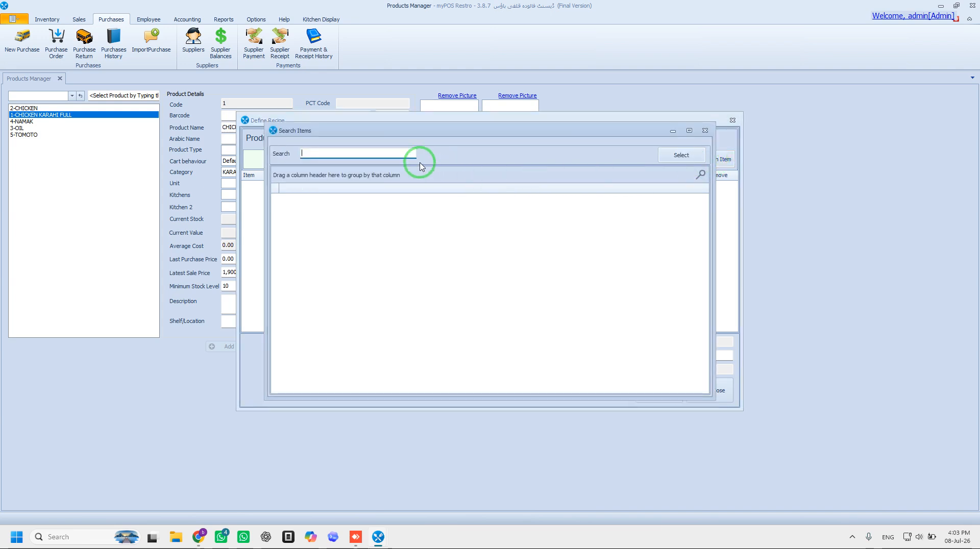
pyautogui.write('CHI')
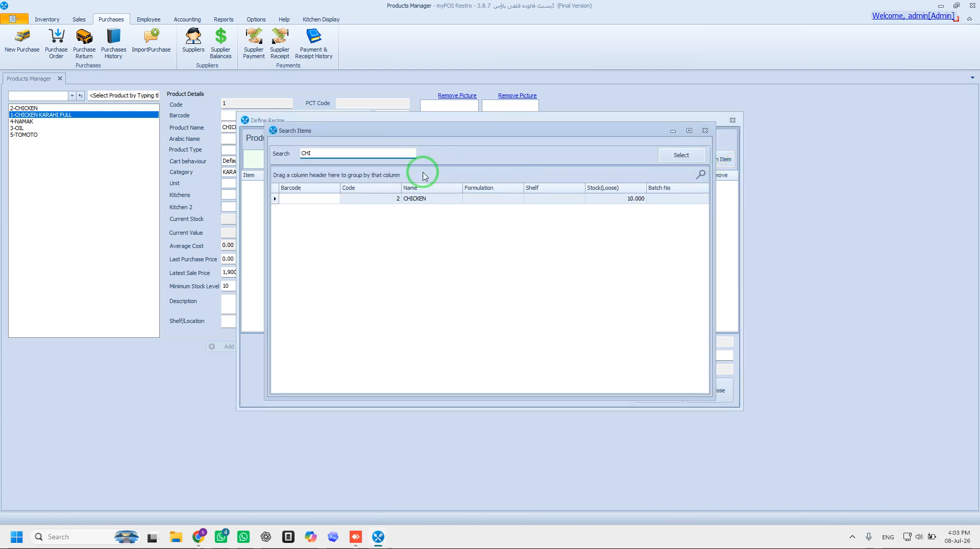
pyautogui.click(416, 200)
pyautogui.click(657, 163)
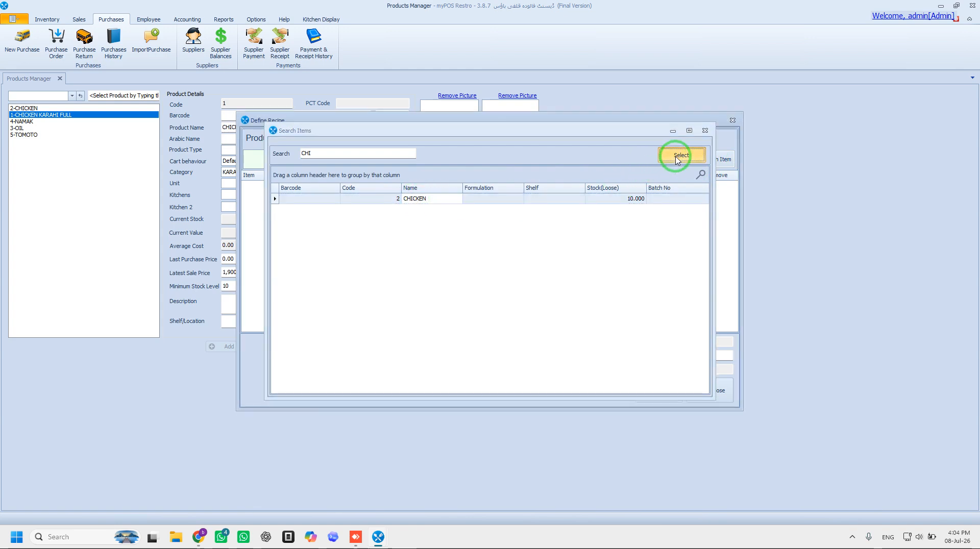
# Find OIL in the item search and add it to the CHICKEN KARAHI FULL recipe
pyautogui.click(721, 159)
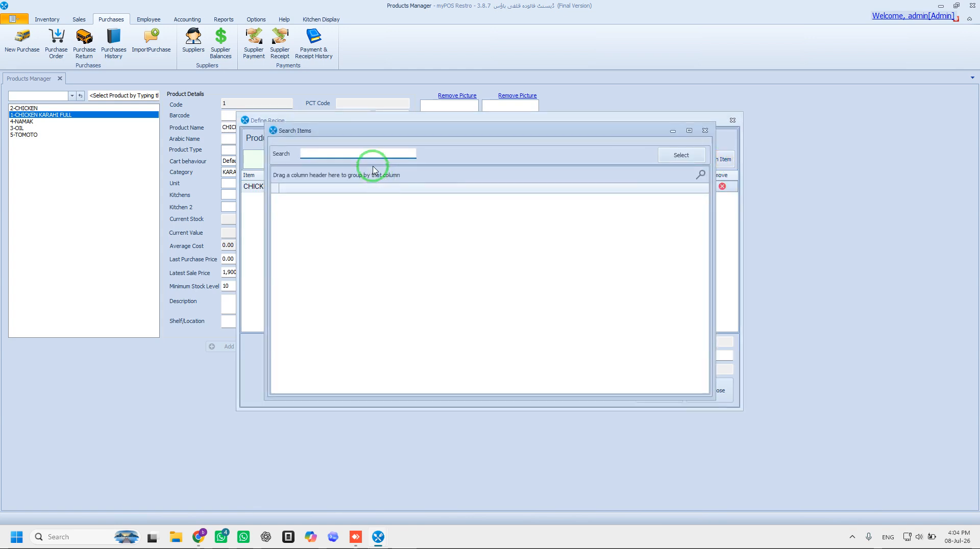
pyautogui.write('OL')
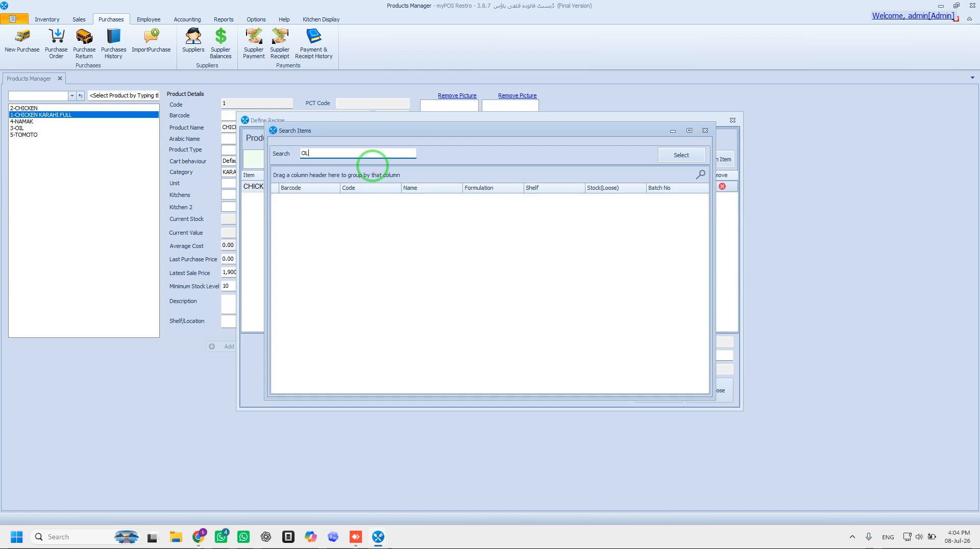
pyautogui.press('BackSpace')
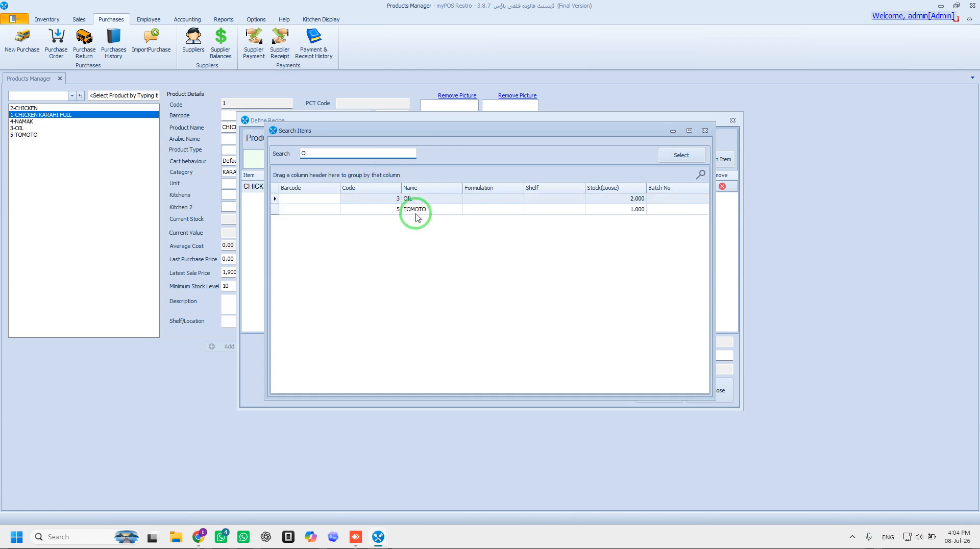
pyautogui.click(415, 199)
pyautogui.click(682, 154)
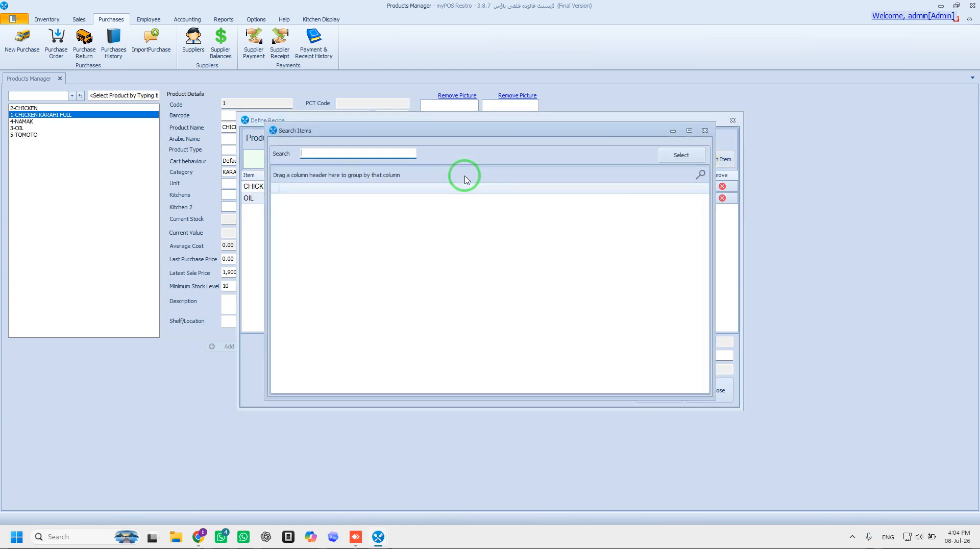
# Search for NAMAK and add it to the CHICKEN KARAHI FULL recipe
pyautogui.write('NA')
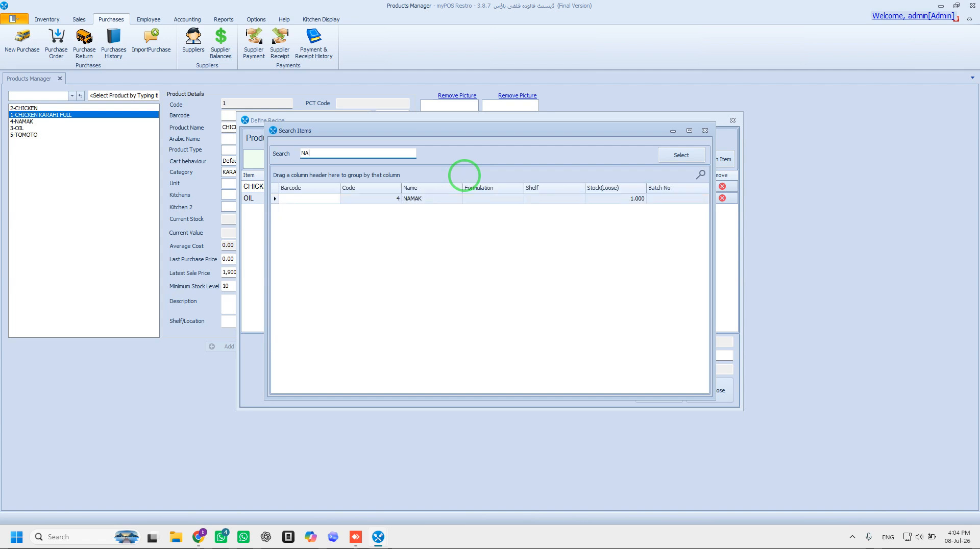
pyautogui.click(417, 198)
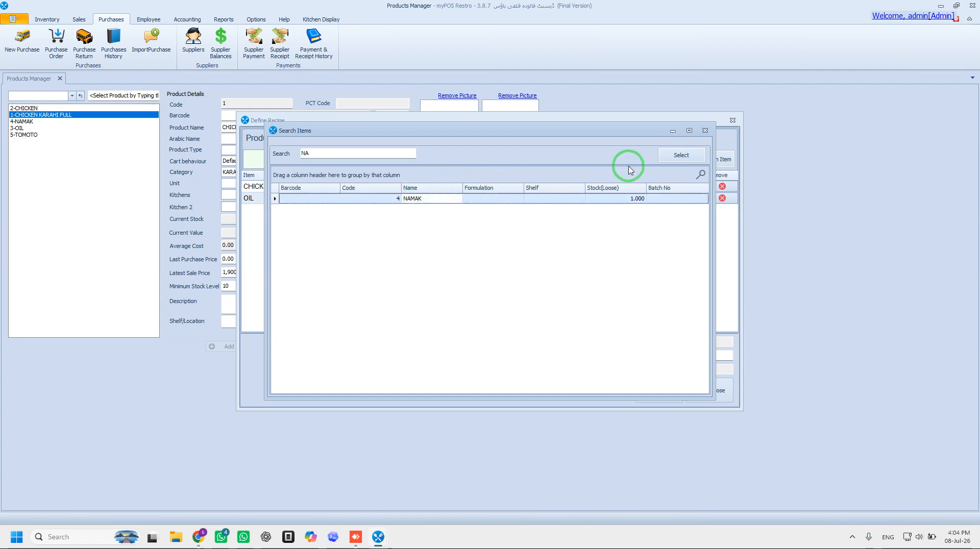
pyautogui.click(677, 156)
# Search for TOMOTO and add it to the CHICKEN KARAHI FULL recipe
pyautogui.click(706, 160)
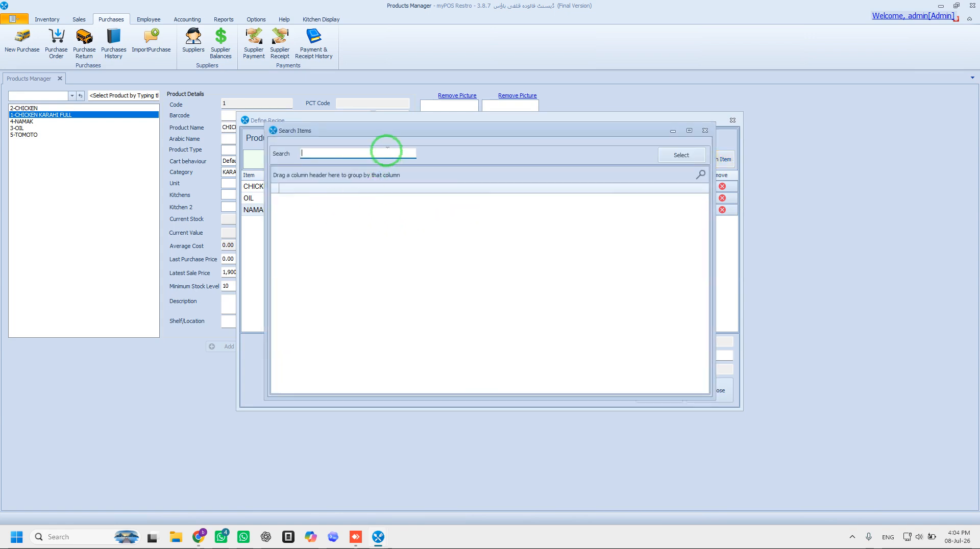
pyautogui.write('TO')
pyautogui.click(418, 200)
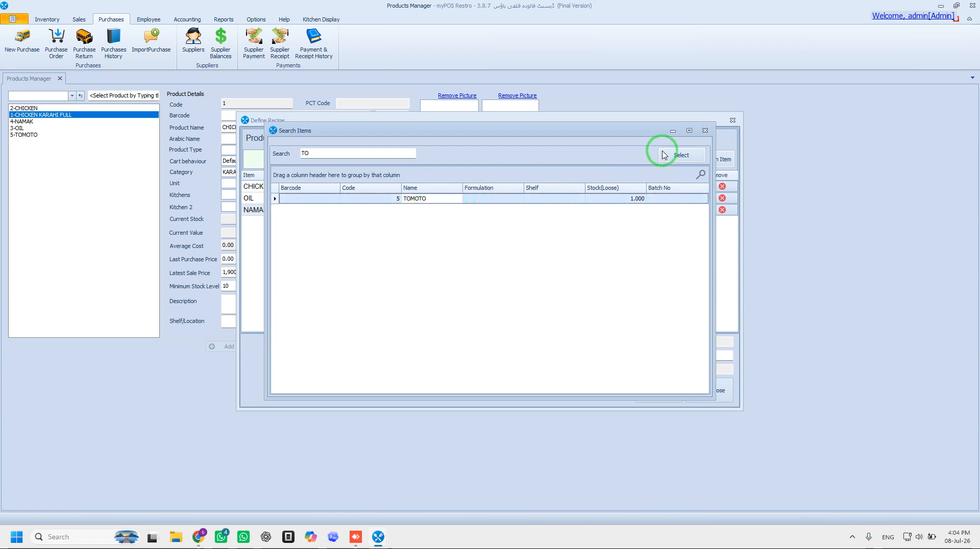
pyautogui.click(664, 155)
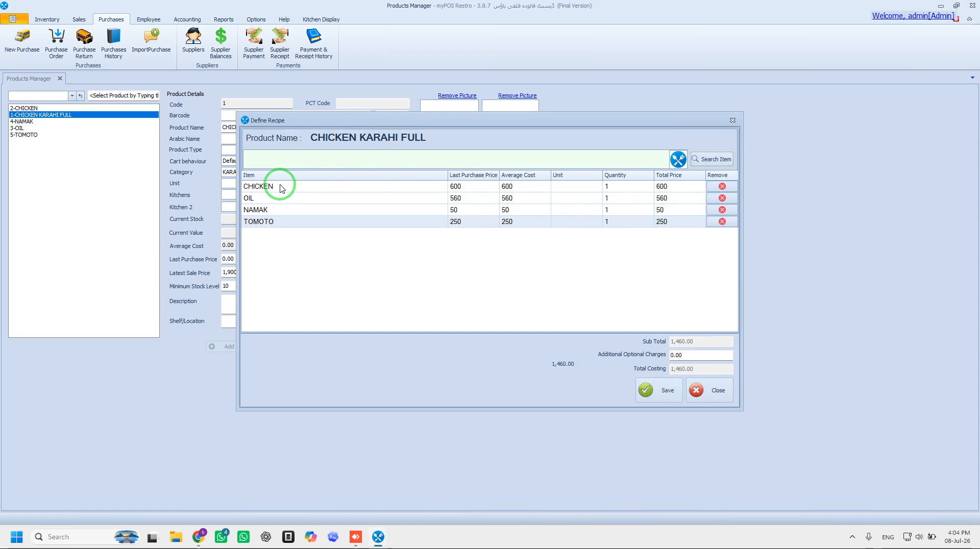
# Review the last purchase prices of CHICKEN, OIL, NAMAK and TOMOTO in the recipe
pyautogui.click(464, 189)
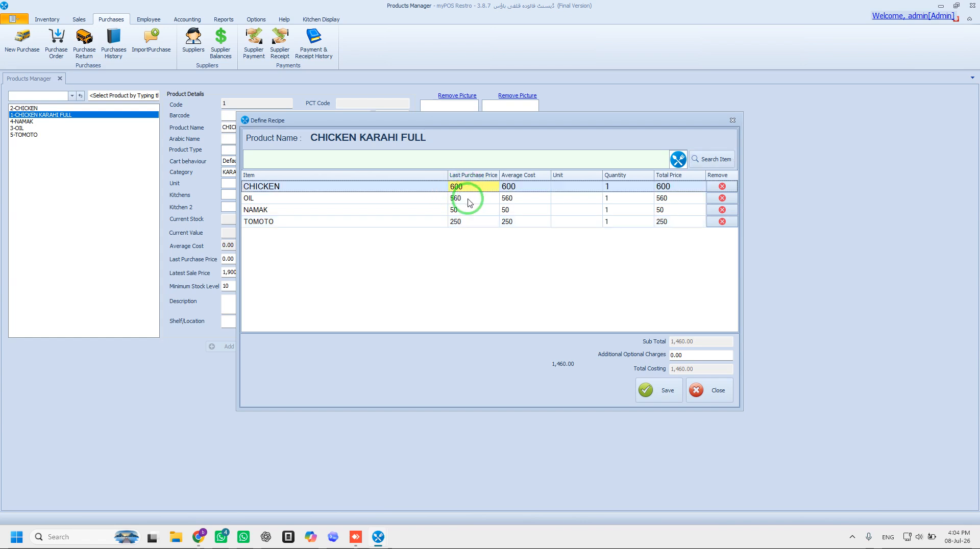
pyautogui.click(467, 199)
pyautogui.click(467, 211)
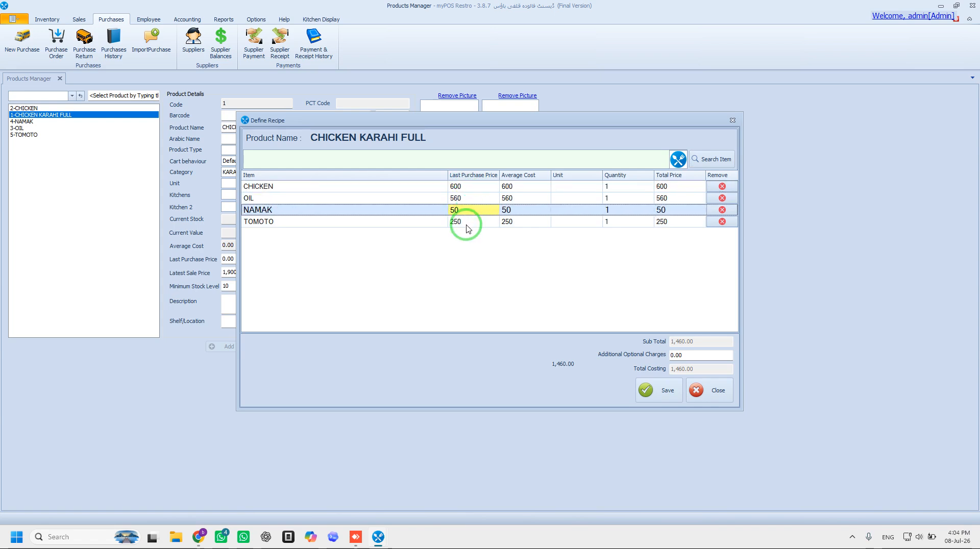
pyautogui.click(466, 223)
pyautogui.click(465, 187)
pyautogui.click(472, 199)
pyautogui.click(471, 211)
pyautogui.click(474, 223)
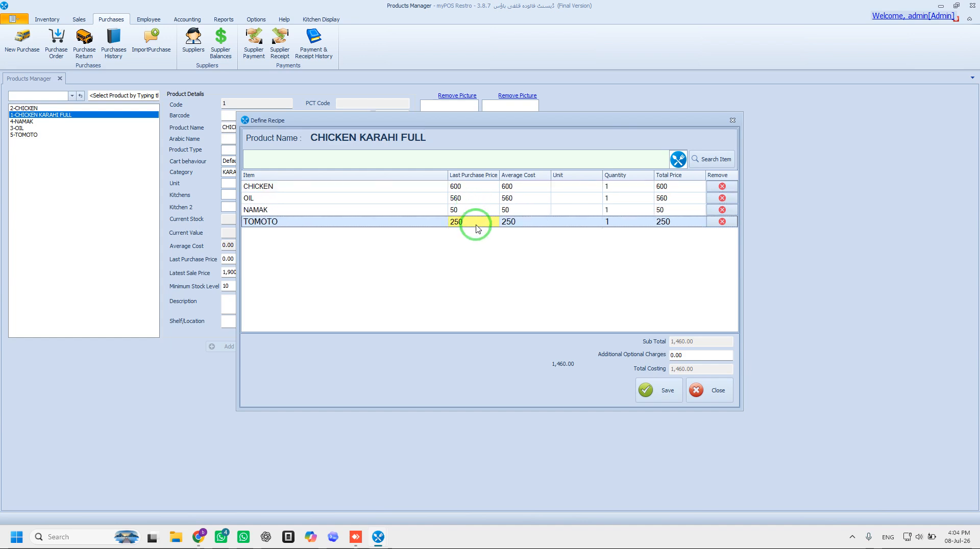
pyautogui.click(571, 188)
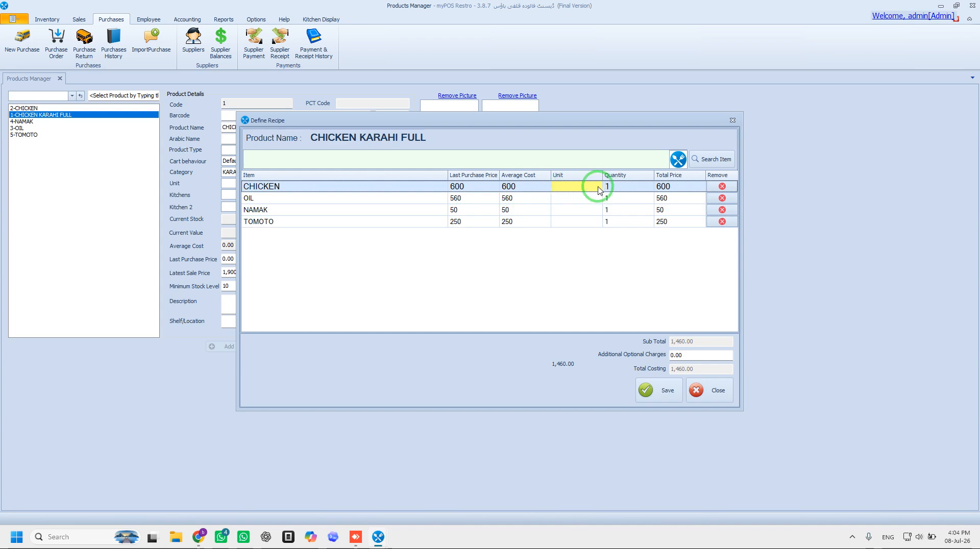
pyautogui.click(614, 189)
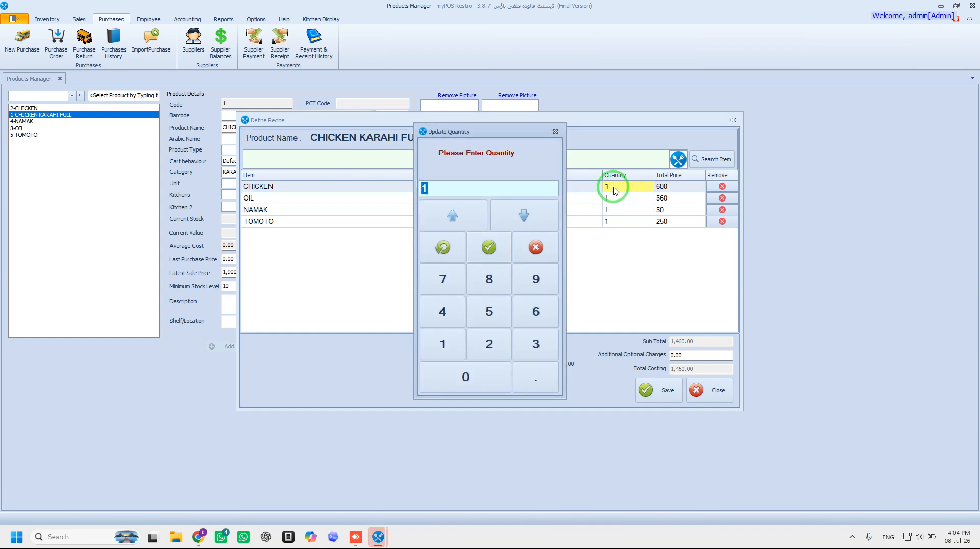
pyautogui.click(556, 131)
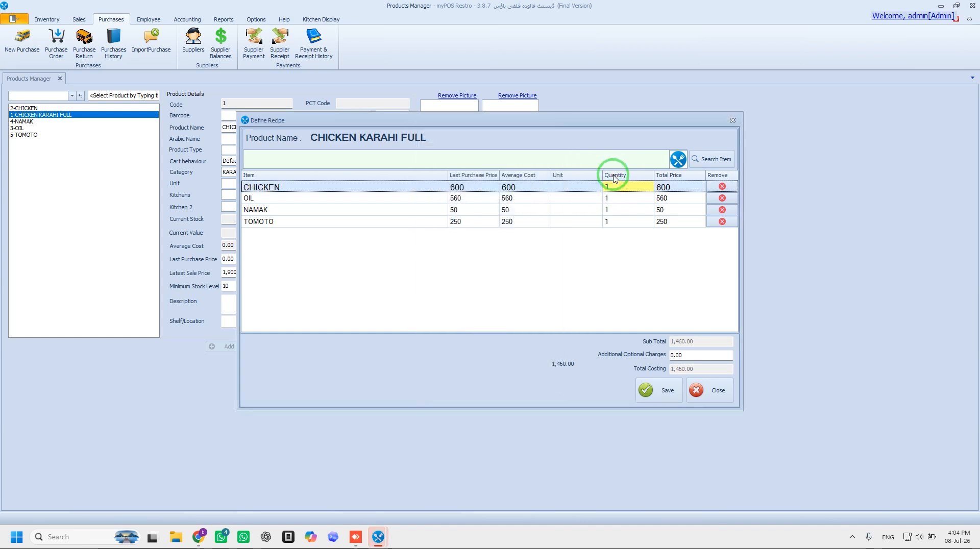
pyautogui.click(616, 189)
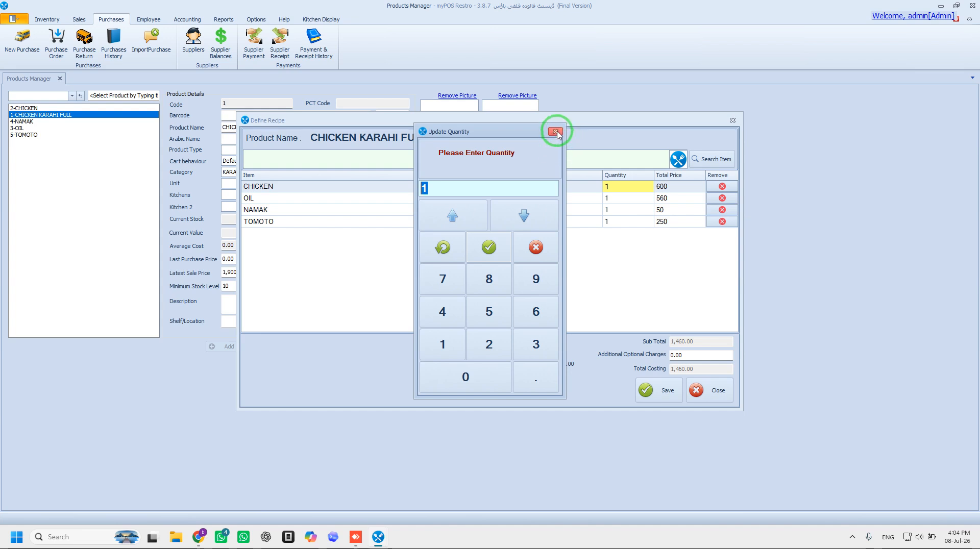
pyautogui.click(556, 132)
# Set the CHICKEN quantity in the CHICKEN KARAHI FULL recipe to 1
pyautogui.click(616, 189)
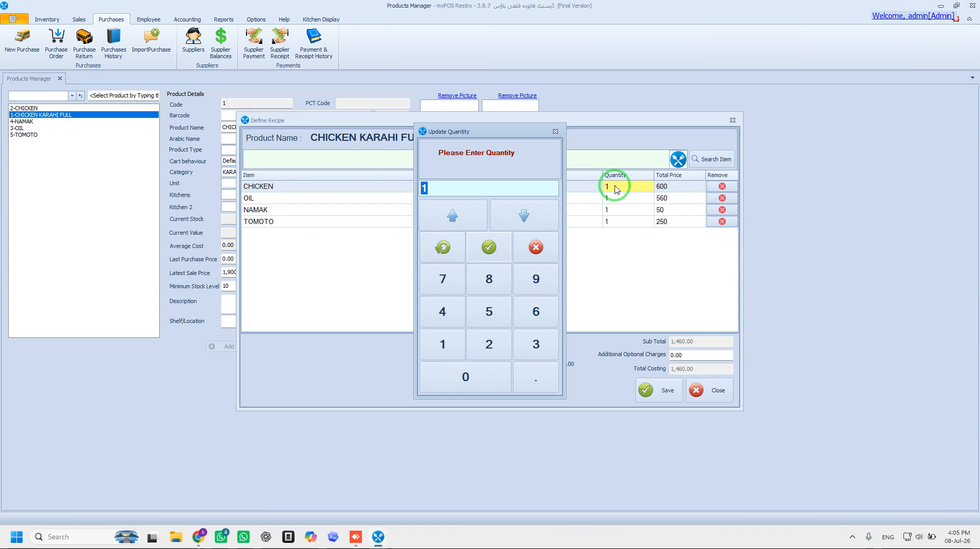
pyautogui.click(442, 349)
pyautogui.click(489, 246)
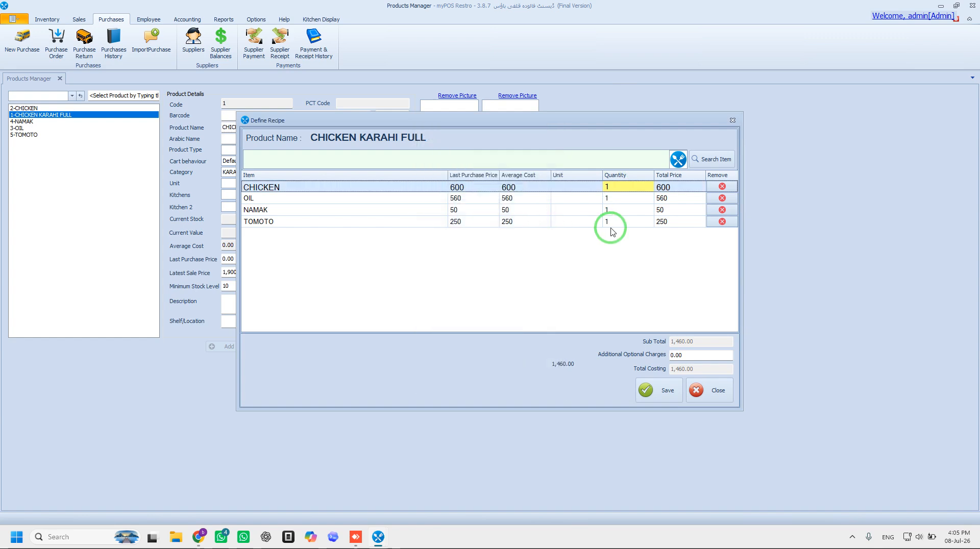
# Set the OIL quantity in the CHICKEN KARAHI FULL recipe to .2
pyautogui.doubleClick(624, 198)
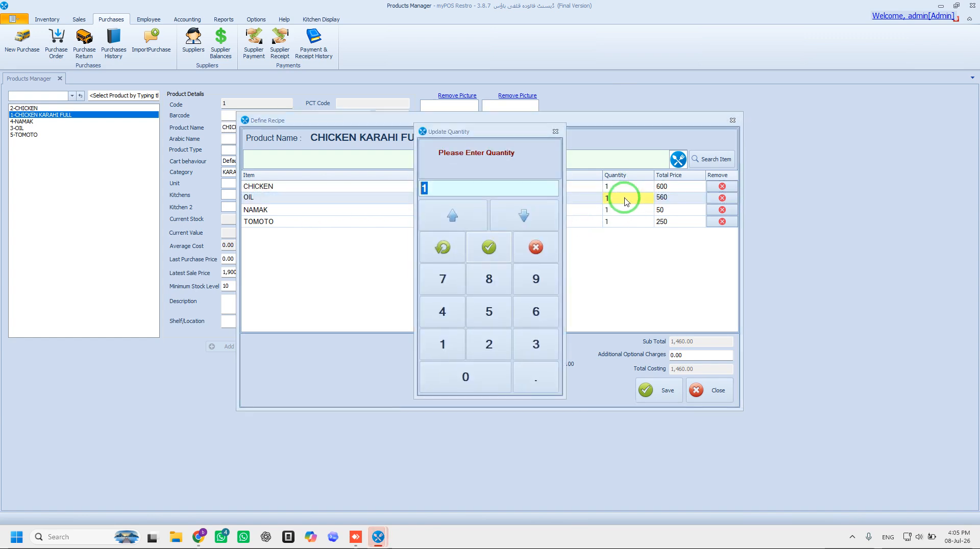
pyautogui.write('00')
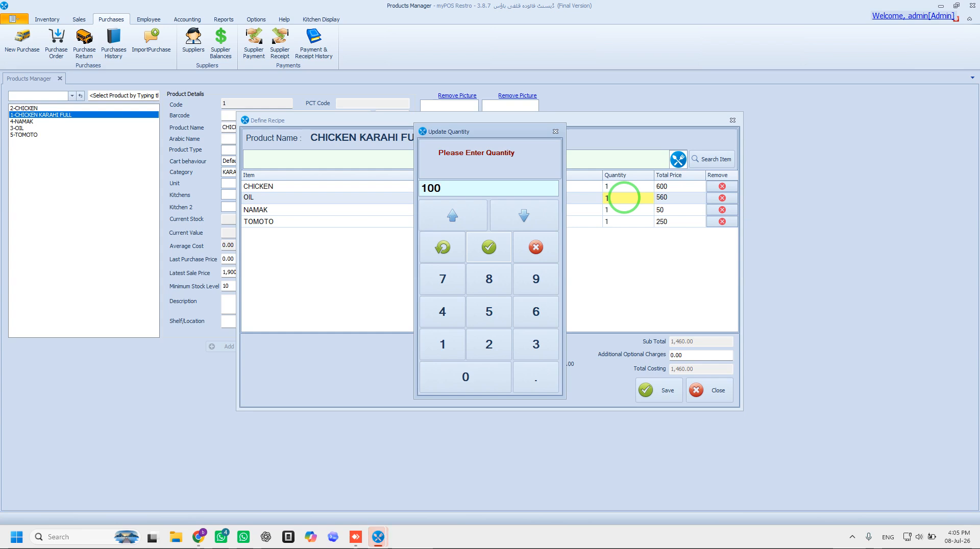
pyautogui.press('BackSpace')
pyautogui.press('BackSpace')
pyautogui.write('.2')
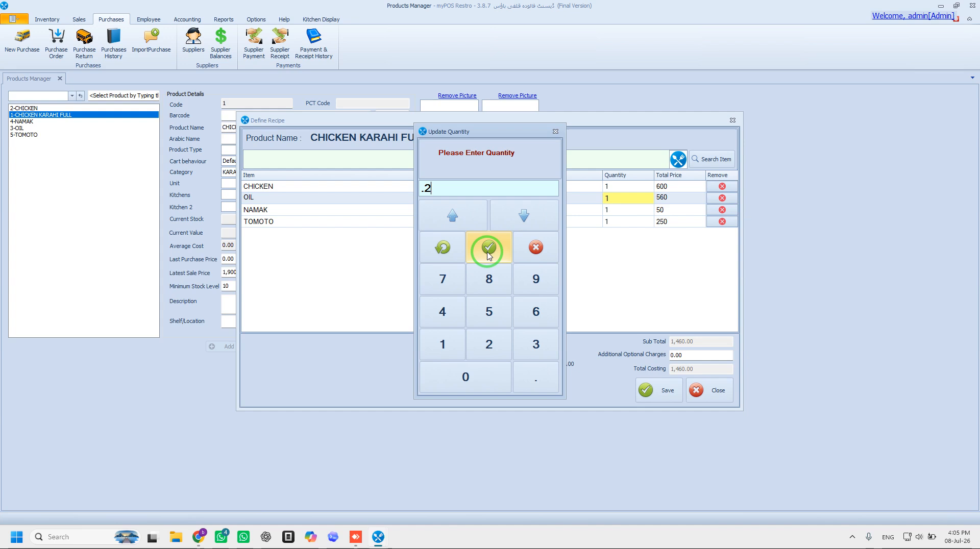
pyautogui.click(488, 249)
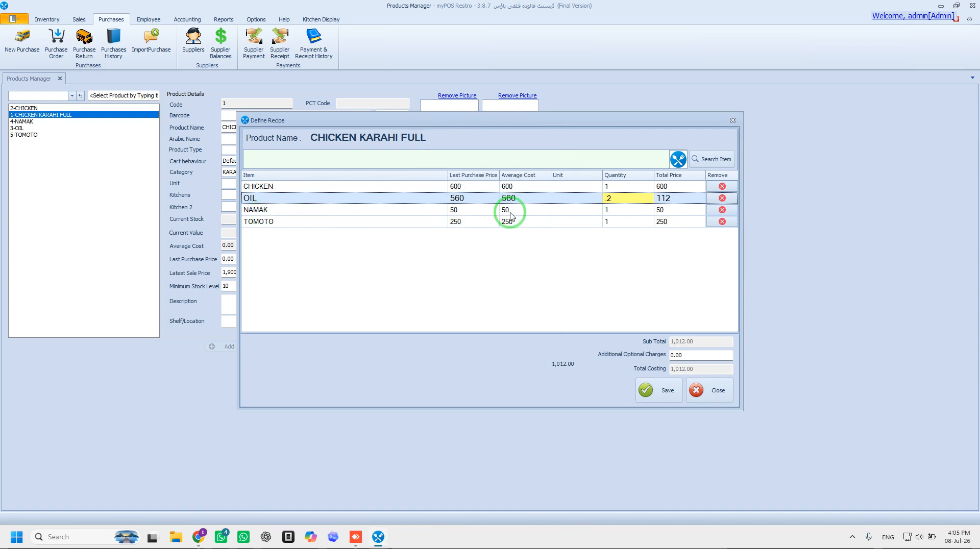
# Set the NAMAK quantity in the CHICKEN KARAHI FULL recipe to 0.05
pyautogui.doubleClick(616, 213)
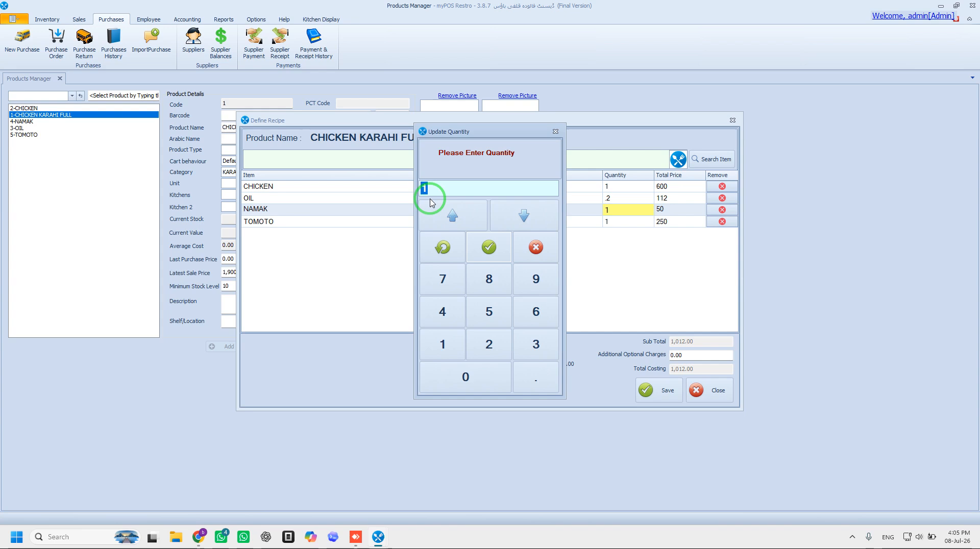
pyautogui.write('0.')
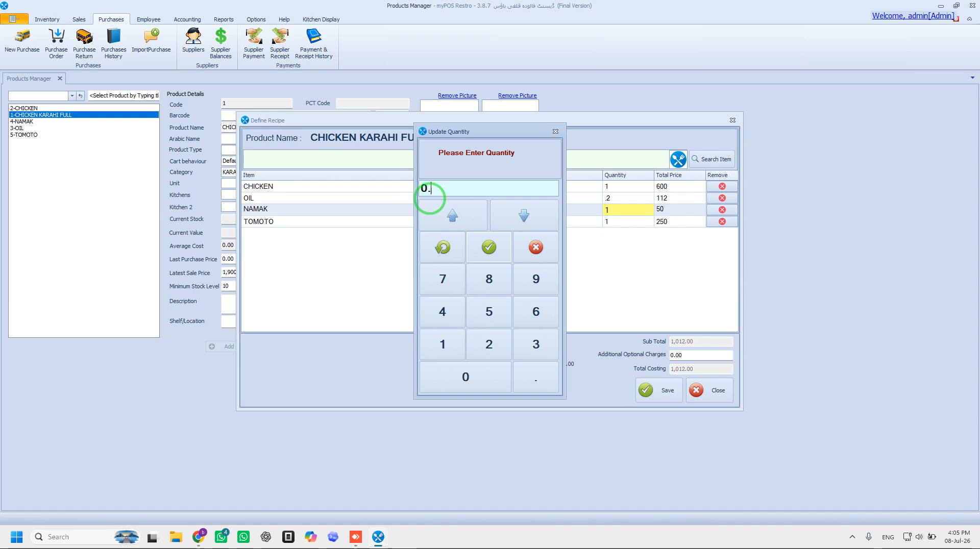
pyautogui.write('05')
pyautogui.click(489, 248)
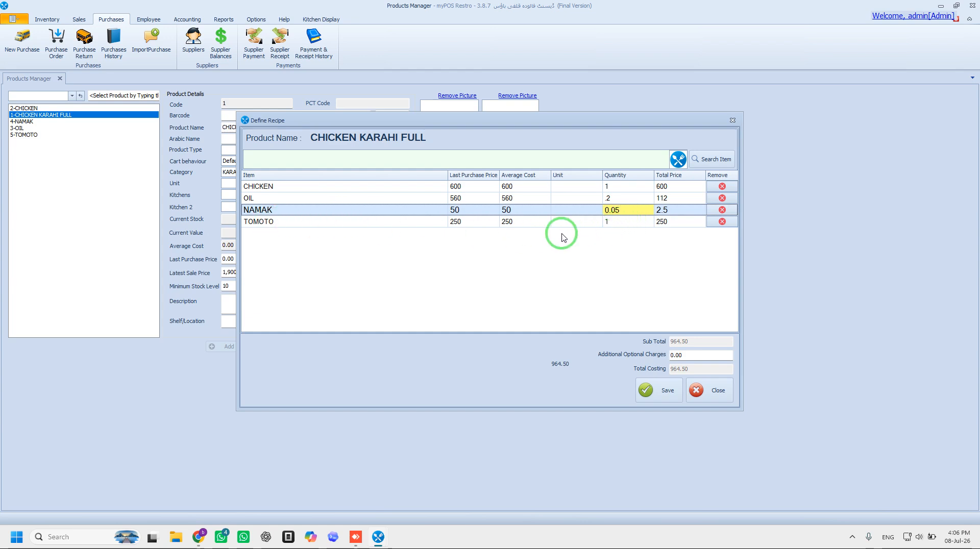
# Set the TOMOTO quantity in the CHICKEN KARAHI FULL recipe to .2
pyautogui.click(616, 224)
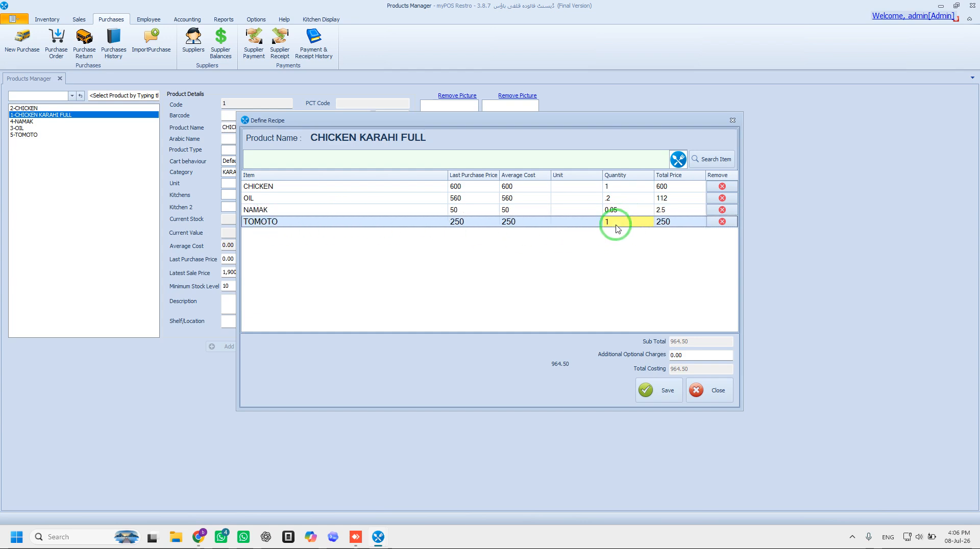
pyautogui.write('.2')
pyautogui.click(489, 249)
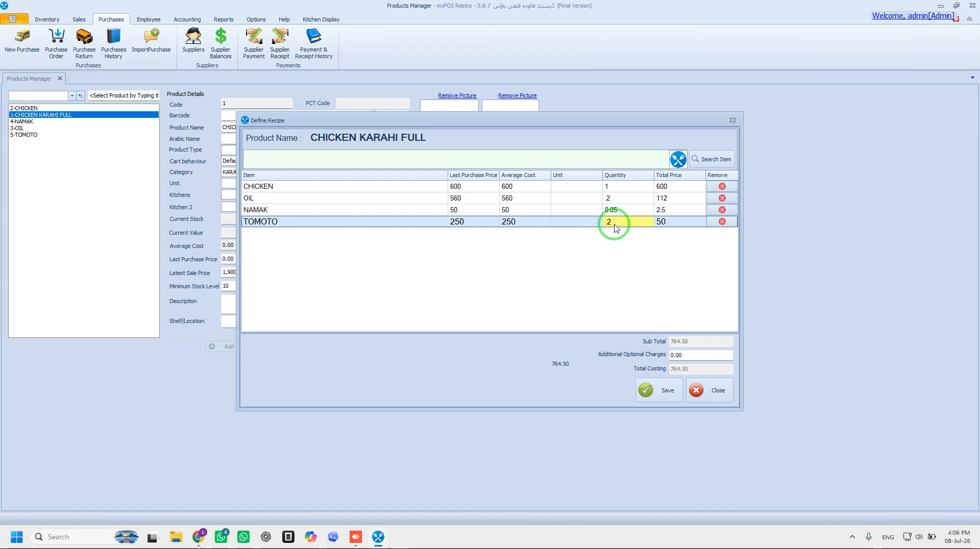
# Check each ingredient's total price, then save the recipe and update the CHICKEN KARAHI FULL product
pyautogui.click(671, 189)
pyautogui.click(675, 201)
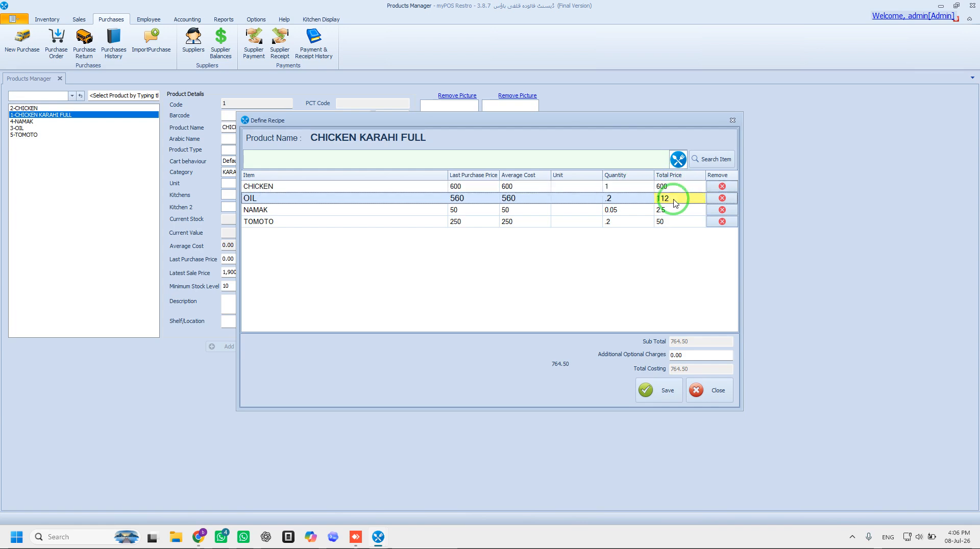
pyautogui.click(675, 214)
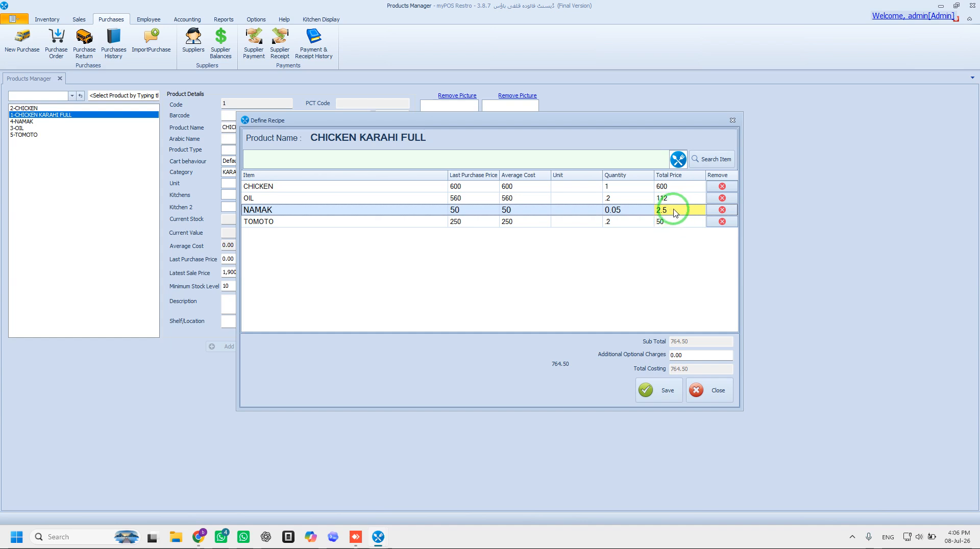
pyautogui.click(673, 226)
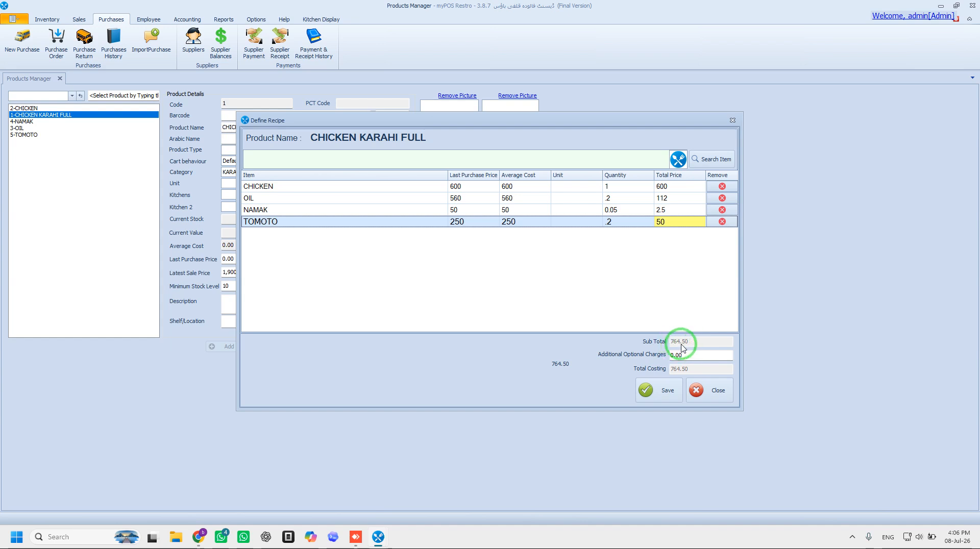
pyautogui.click(661, 392)
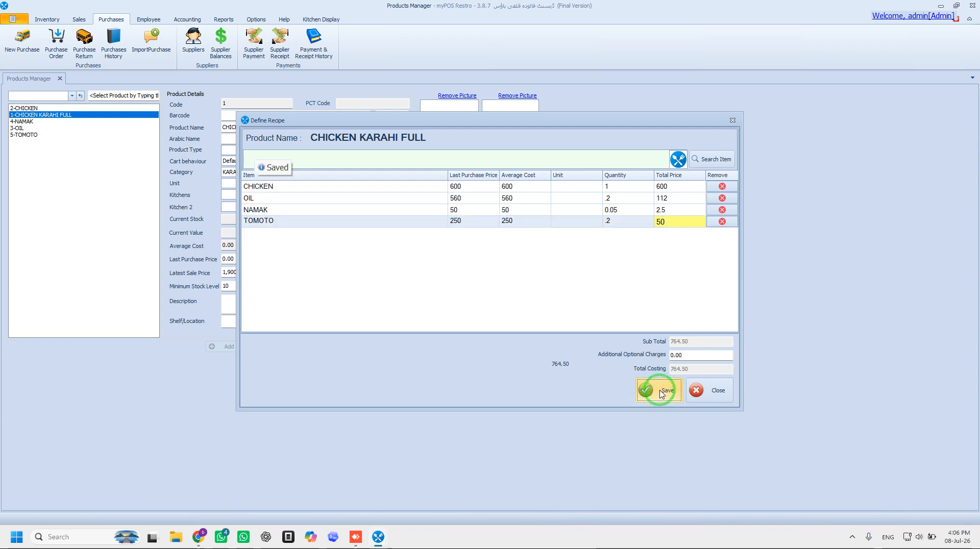
pyautogui.click(714, 393)
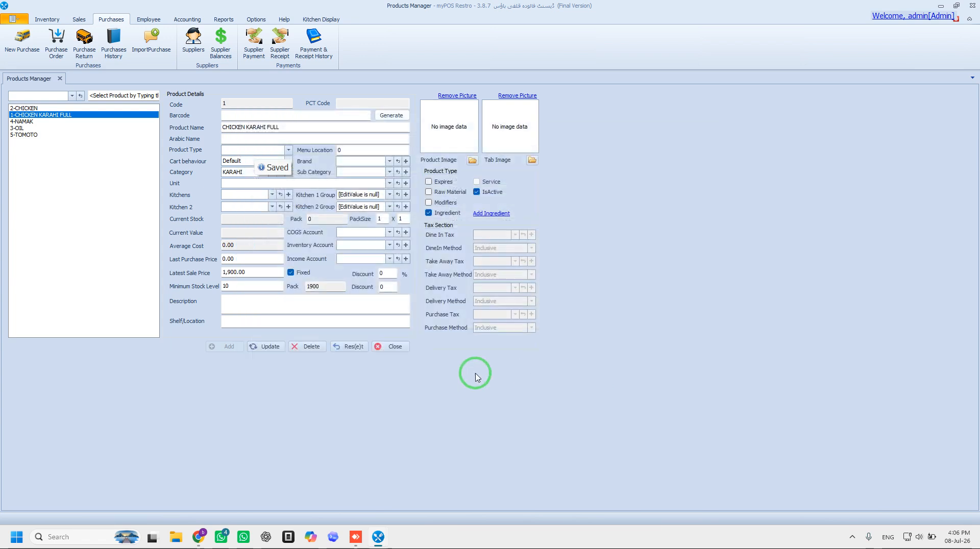
pyautogui.click(271, 347)
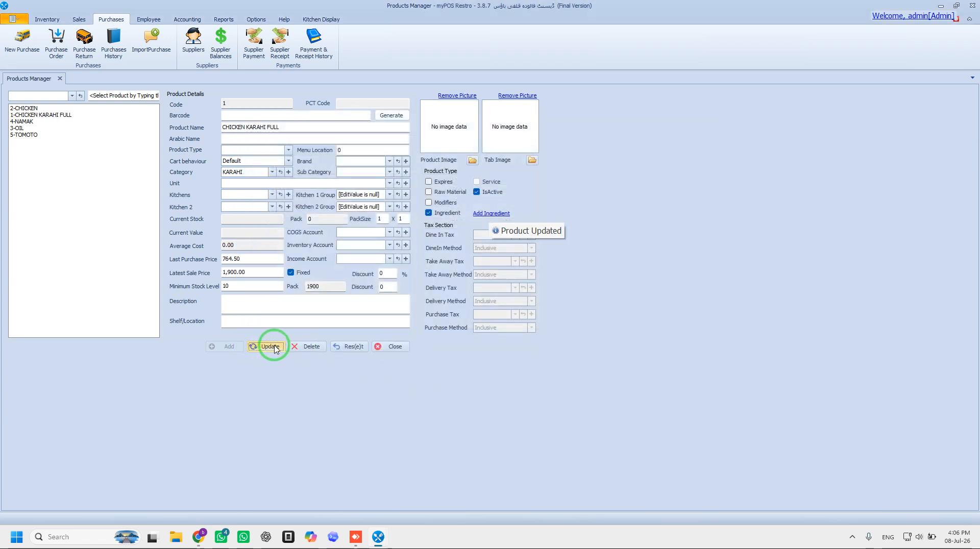
# Examine the sale and last purchase prices of CHICKEN KARAHI FULL and the product details of CHICKEN, NAMAK, OIL and TOMOTO
pyautogui.click(245, 272)
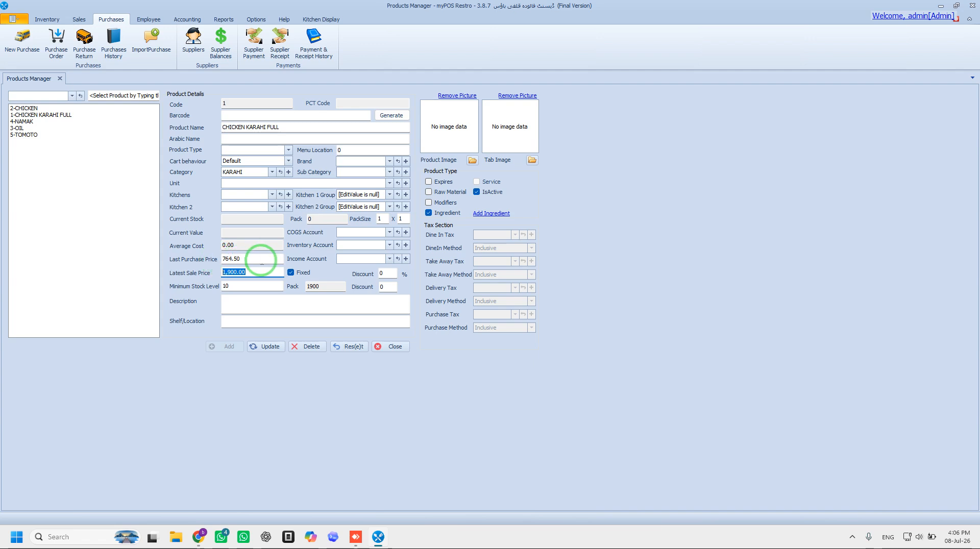
pyautogui.moveTo(262, 261); pyautogui.dragTo(223, 262)
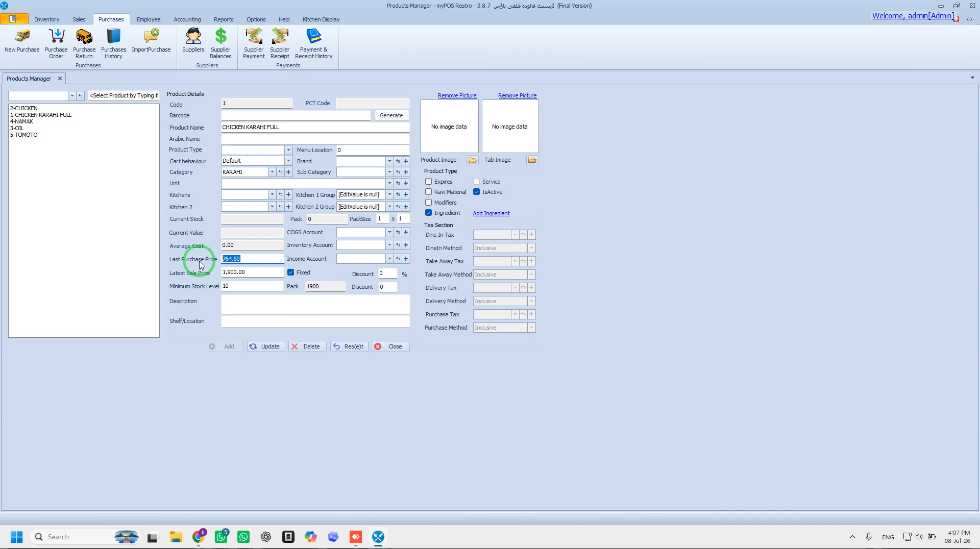
pyautogui.click(49, 116)
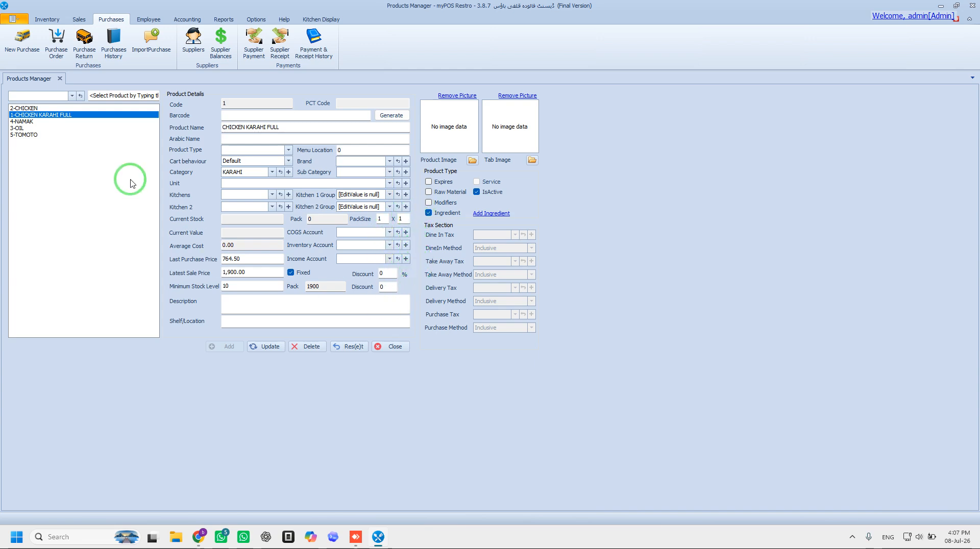
pyautogui.click(23, 108)
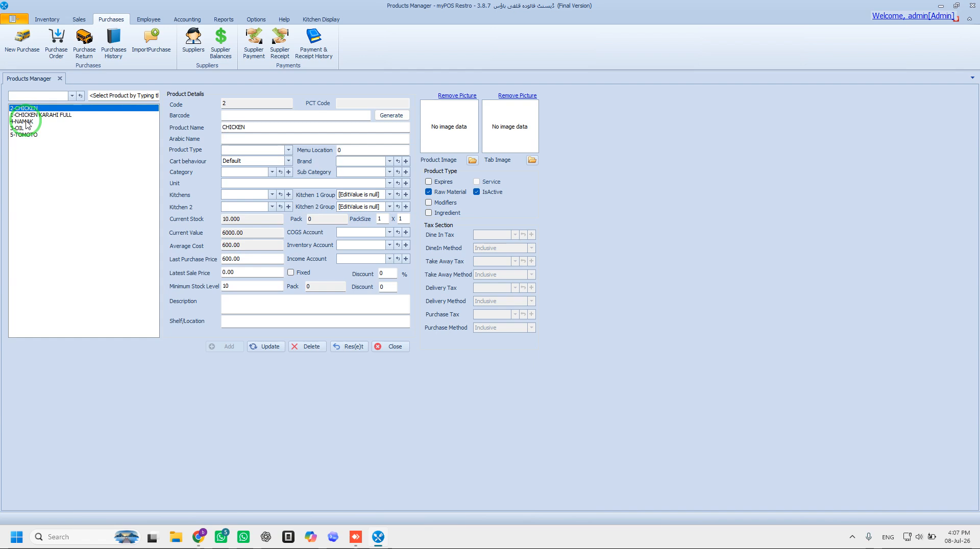
pyautogui.click(19, 121)
pyautogui.click(17, 128)
pyautogui.click(28, 136)
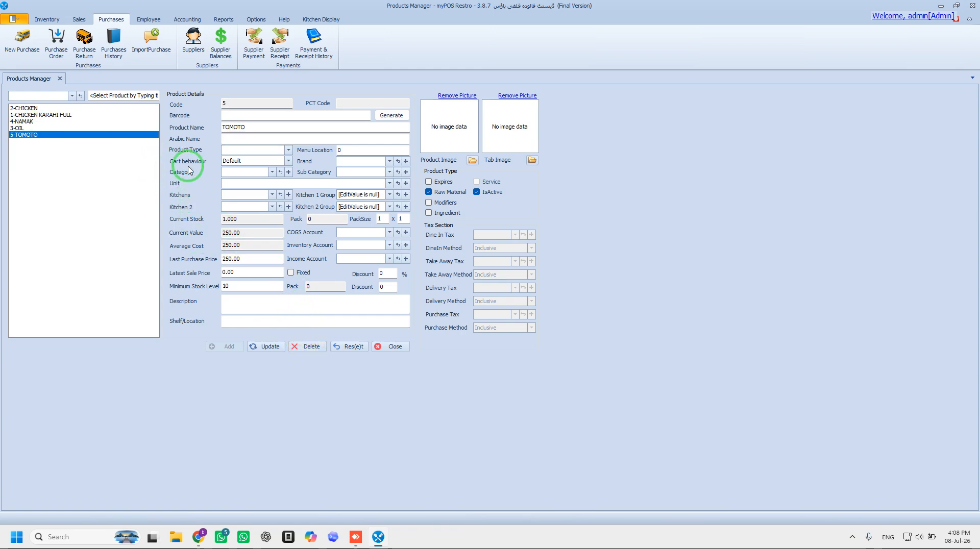
pyautogui.click(33, 115)
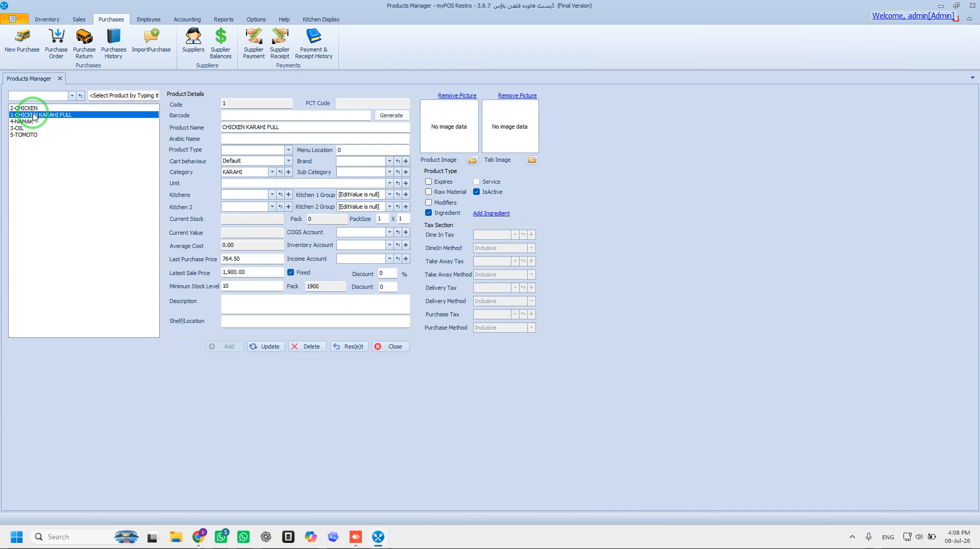
# Add a new product named CHICKN KARAHI HALF in the KARAHI category with a sale price of 1000
pyautogui.click(349, 348)
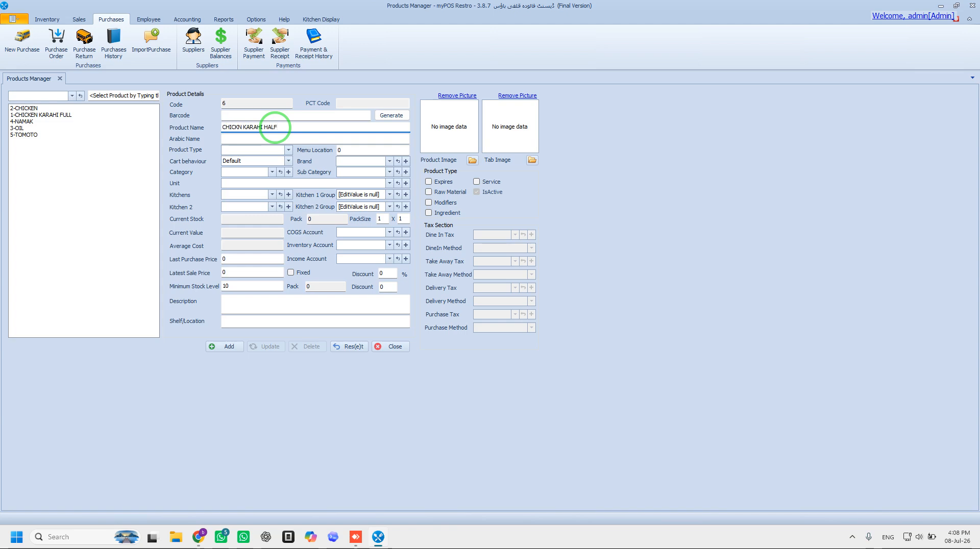
pyautogui.click(247, 197)
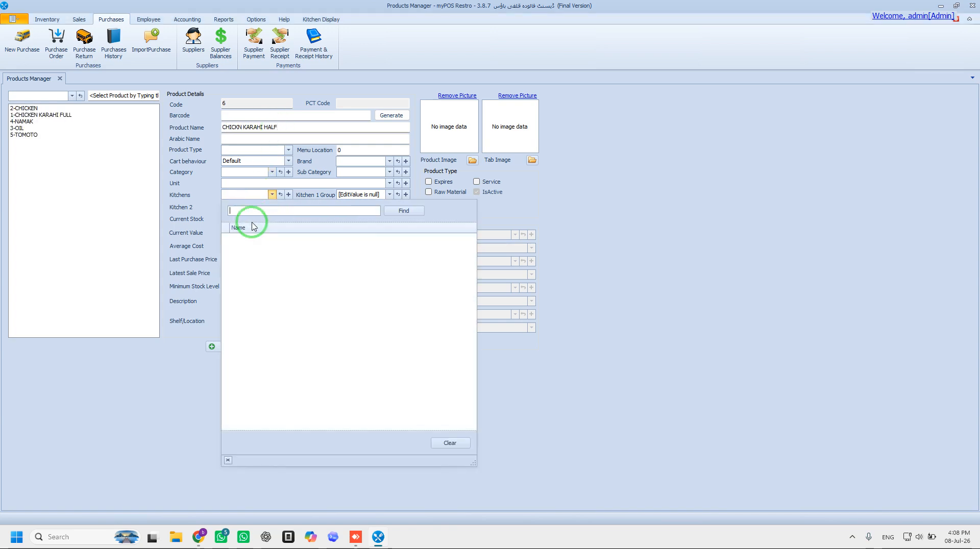
pyautogui.click(256, 174)
pyautogui.click(252, 220)
pyautogui.click(231, 273)
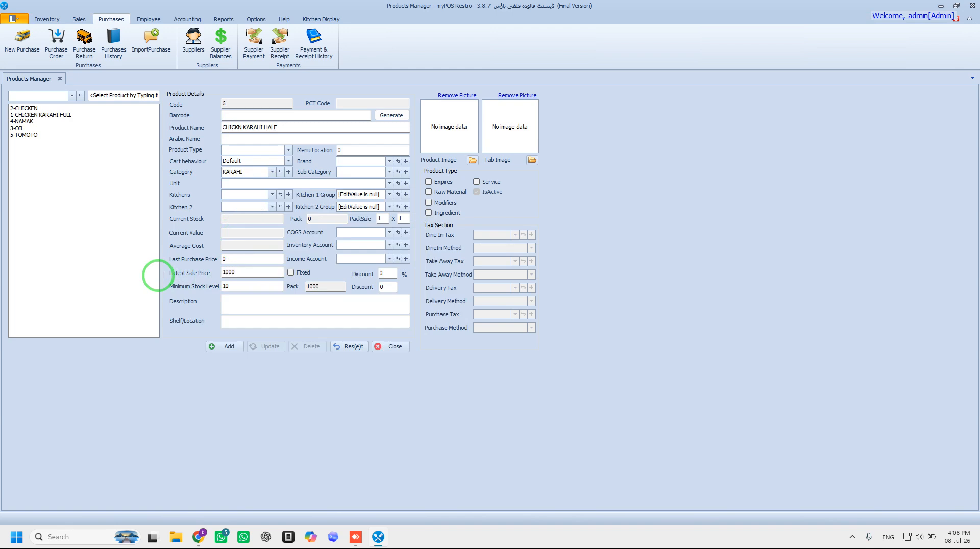
pyautogui.click(226, 346)
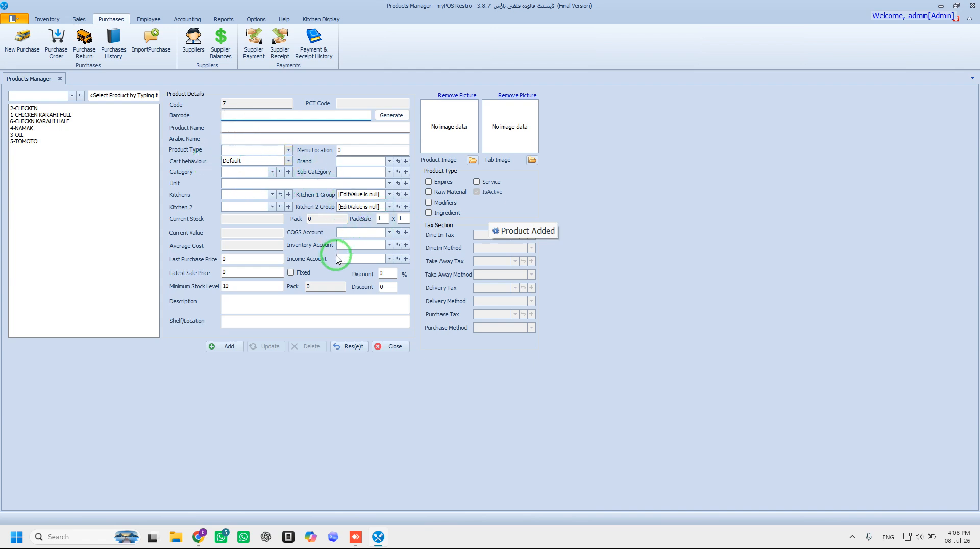
# Open the ingredient recipe of CHICKN KARAHI HALF and add CHICKEN to it
pyautogui.click(55, 122)
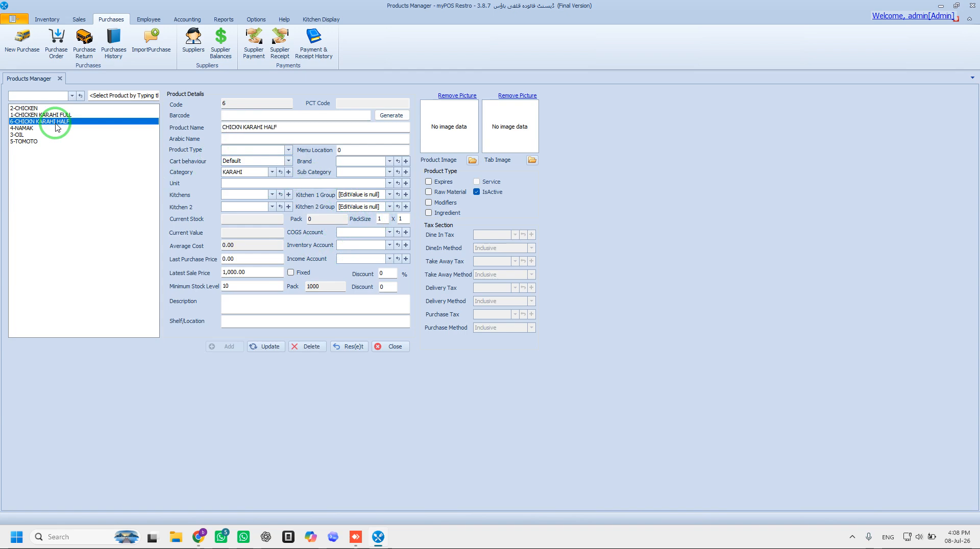
pyautogui.click(483, 214)
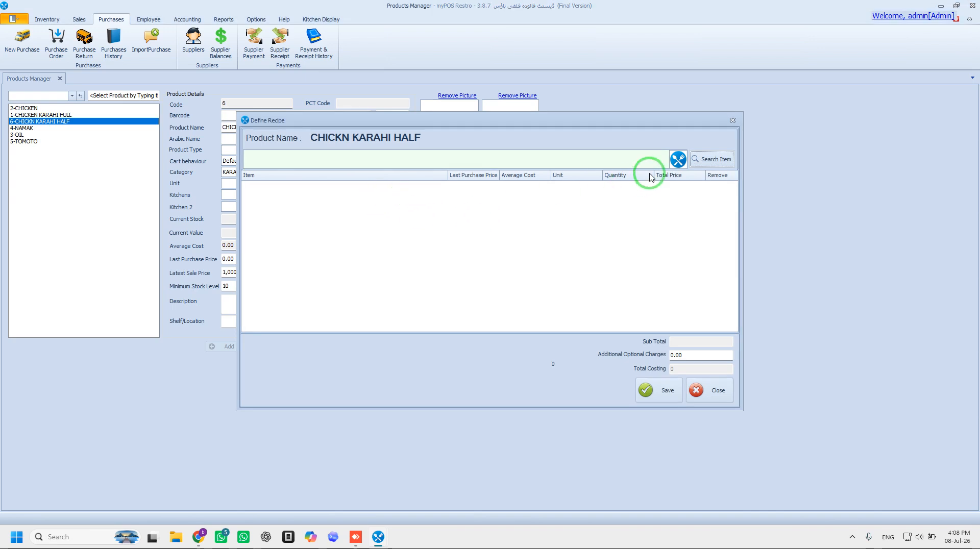
pyautogui.click(699, 159)
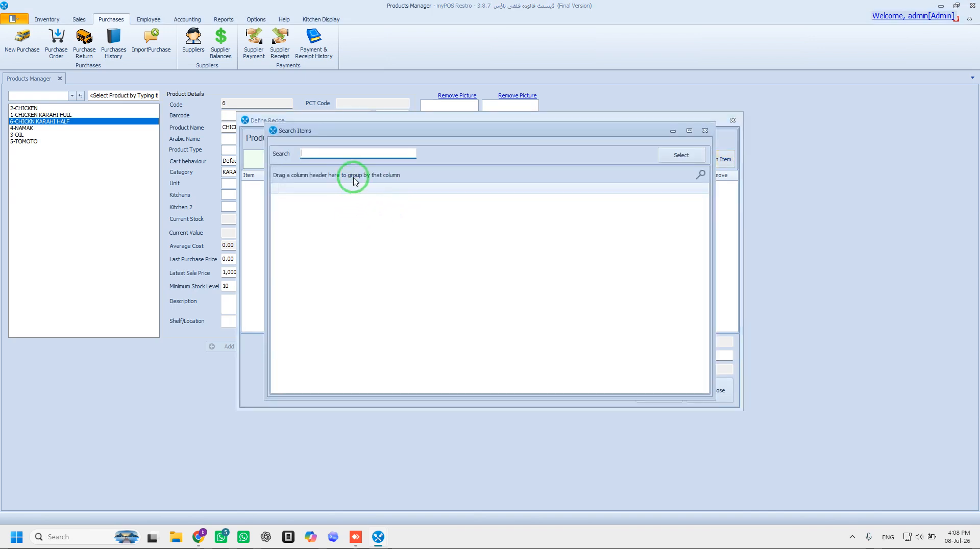
pyautogui.write('CH')
pyautogui.click(443, 199)
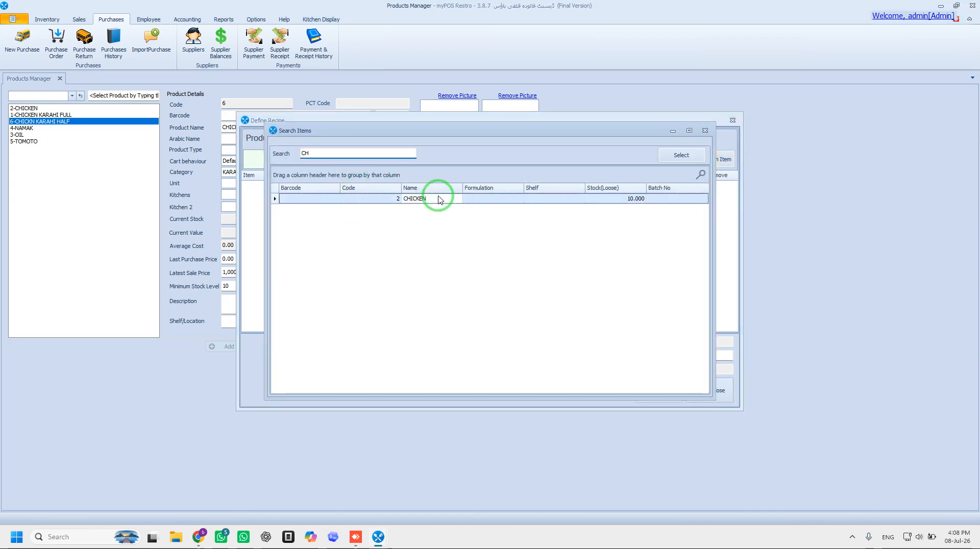
pyautogui.click(681, 155)
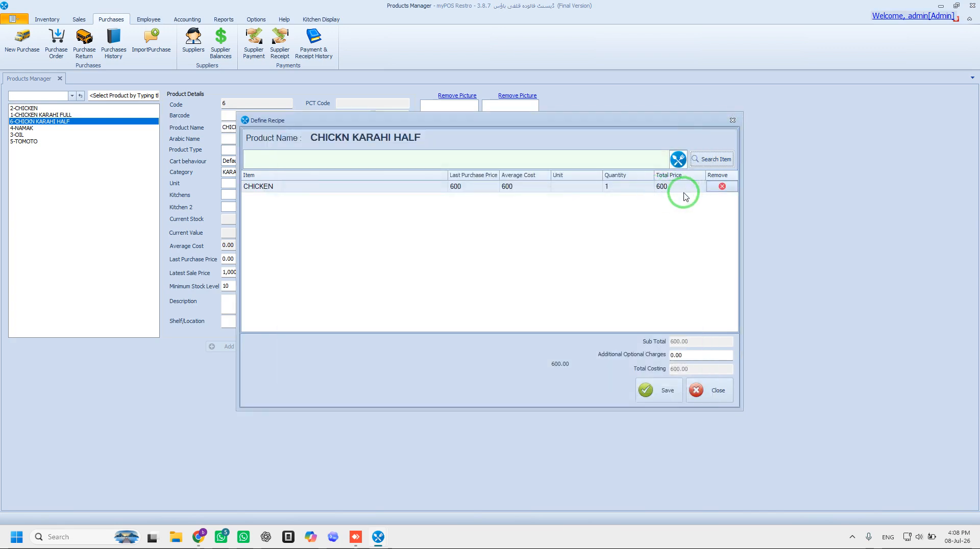
# Add OIL as an ingredient to the CHICKN KARAHI HALF recipe
pyautogui.click(704, 159)
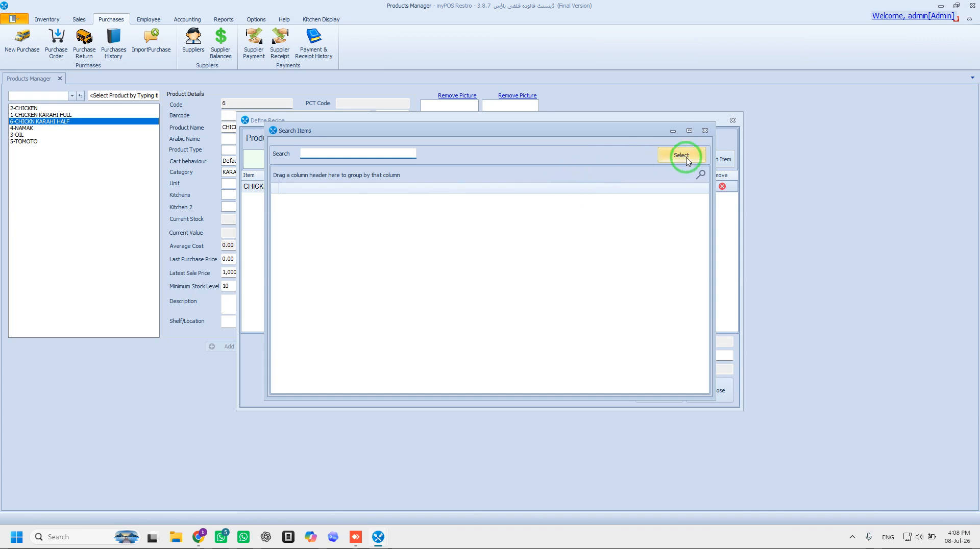
pyautogui.click(379, 157)
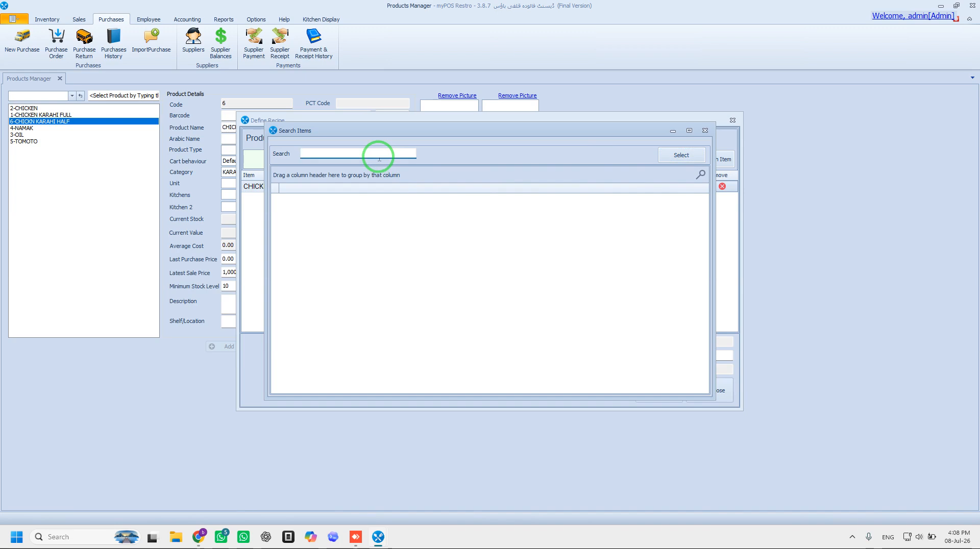
pyautogui.write('O')
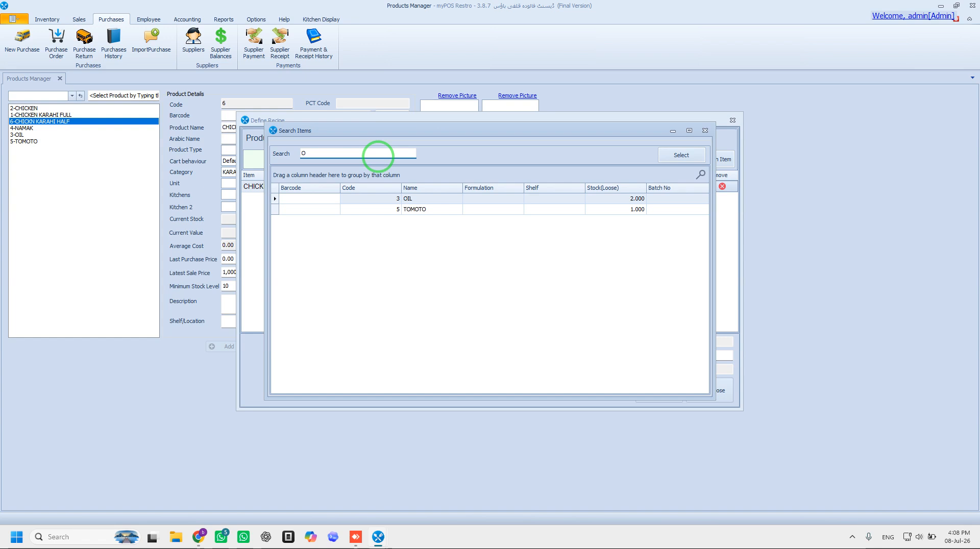
pyautogui.click(385, 199)
pyautogui.click(674, 155)
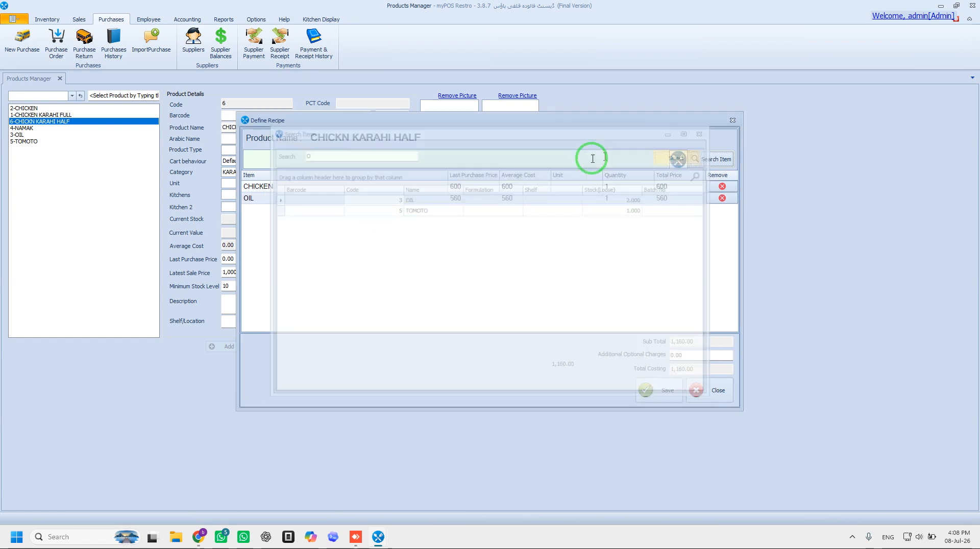
# Add NAMAK and TOMOTO as ingredients to the CHICKN KARAHI HALF recipe
pyautogui.click(720, 158)
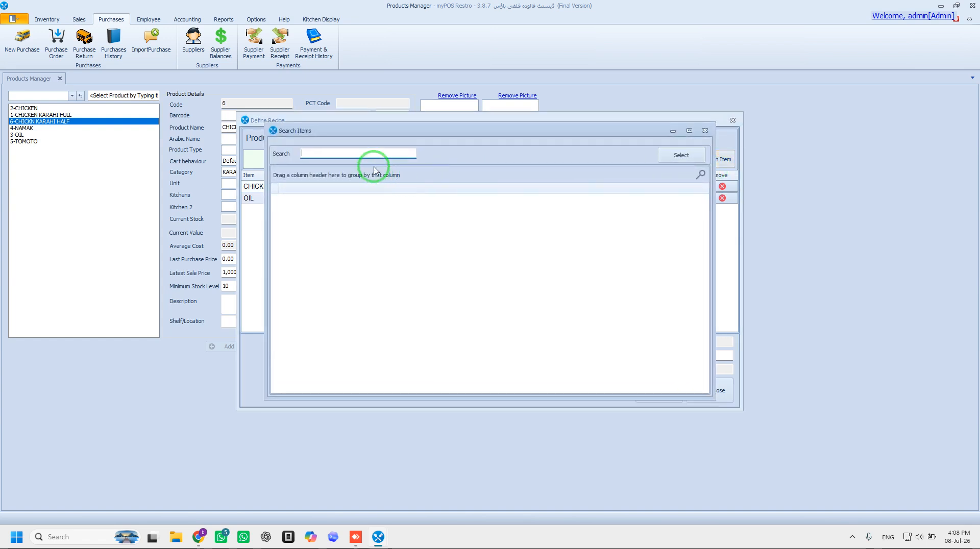
pyautogui.write('NA')
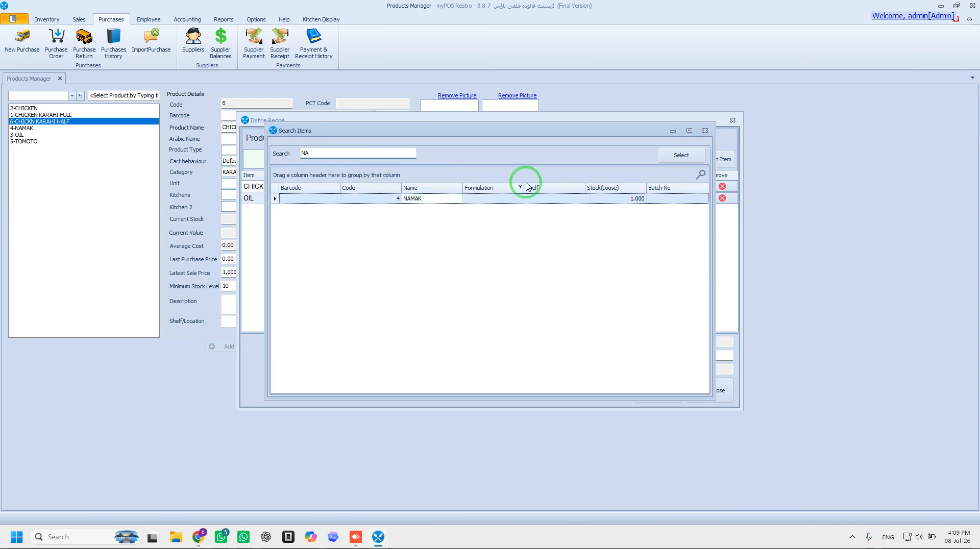
pyautogui.click(681, 155)
pyautogui.click(720, 159)
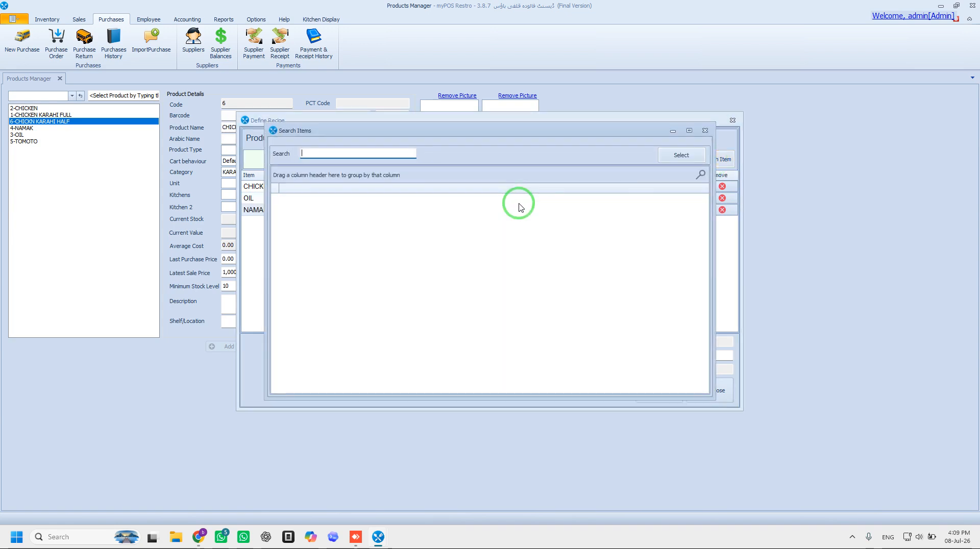
pyautogui.write('TO')
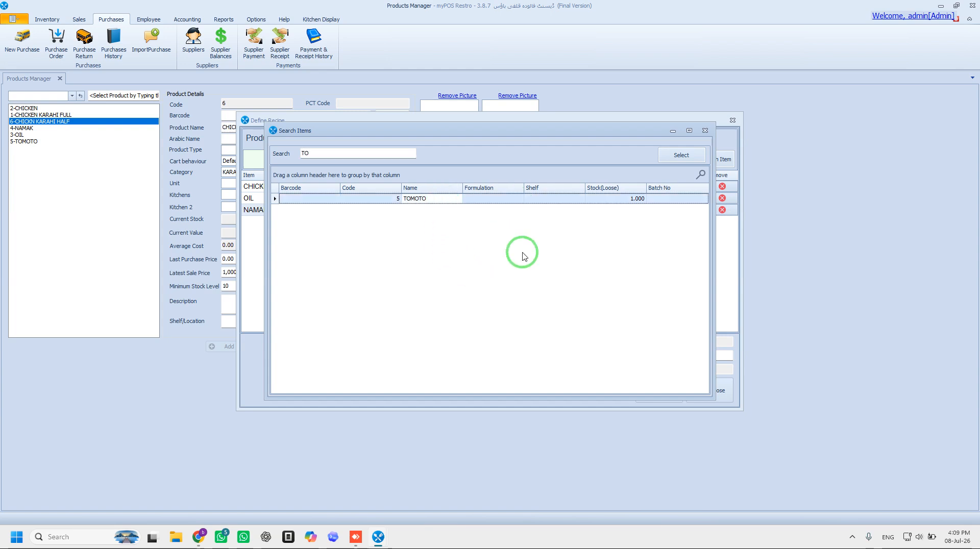
pyautogui.click(668, 154)
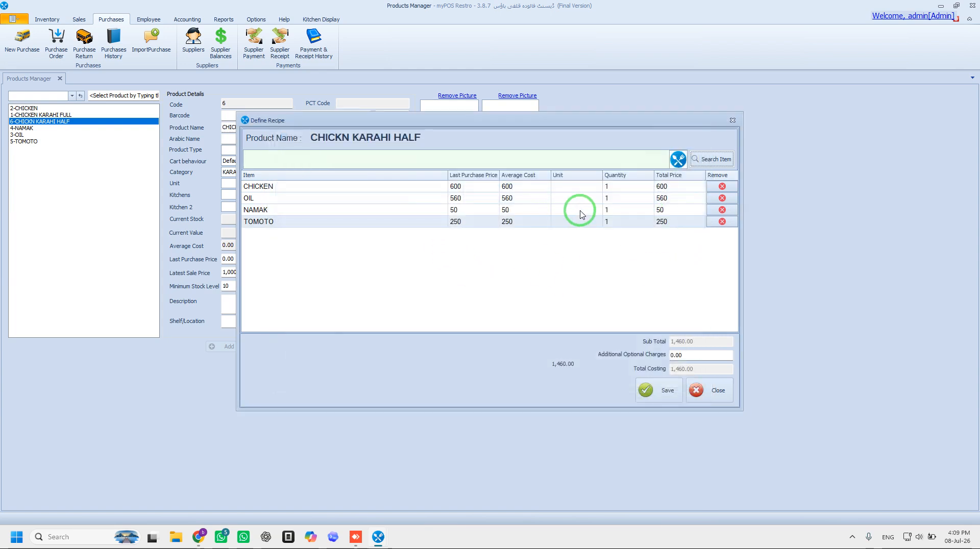
# Set the CHICKEN quantity to .5 and the OIL quantity to .12 in the CHICKN KARAHI HALF recipe
pyautogui.doubleClick(612, 187)
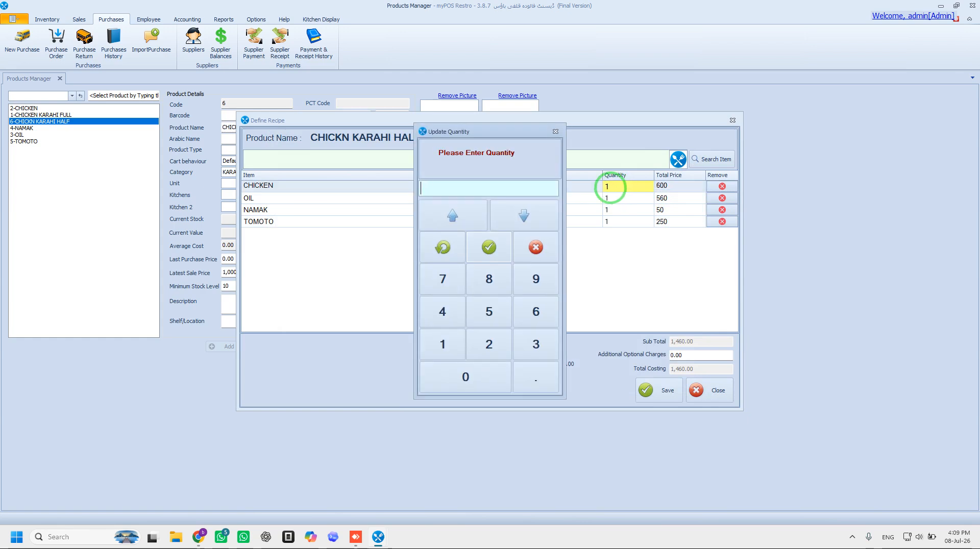
pyautogui.click(489, 247)
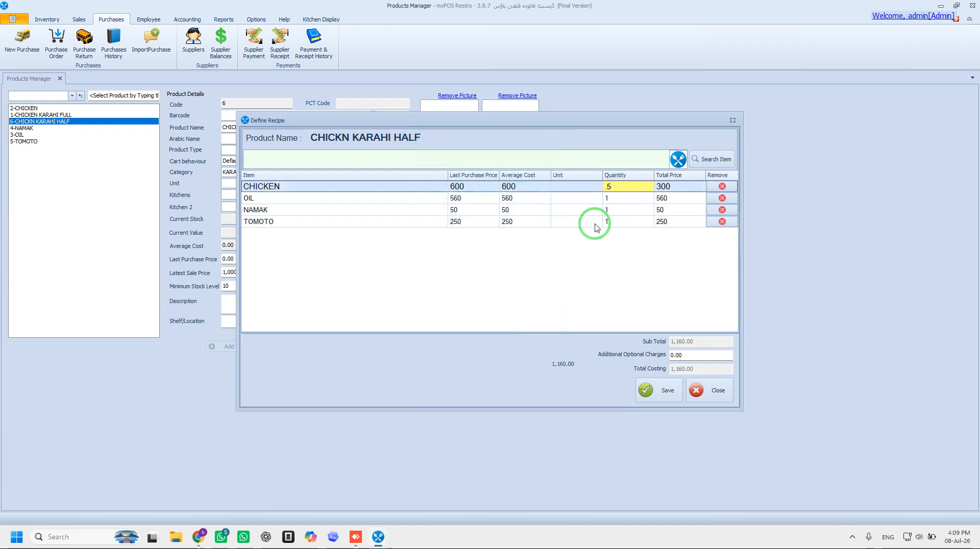
pyautogui.click(616, 199)
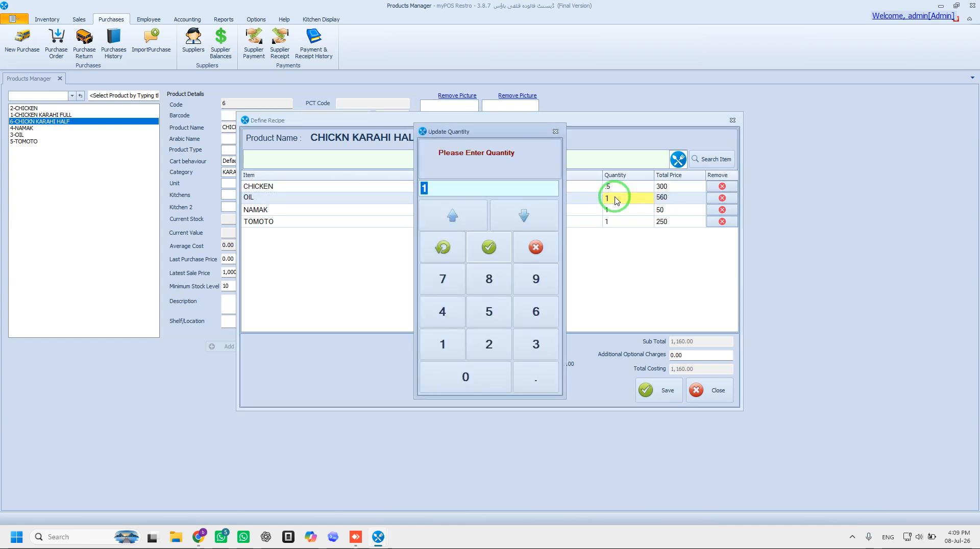
pyautogui.write('120')
pyautogui.moveTo(448, 195); pyautogui.dragTo(407, 190)
pyautogui.write('.12')
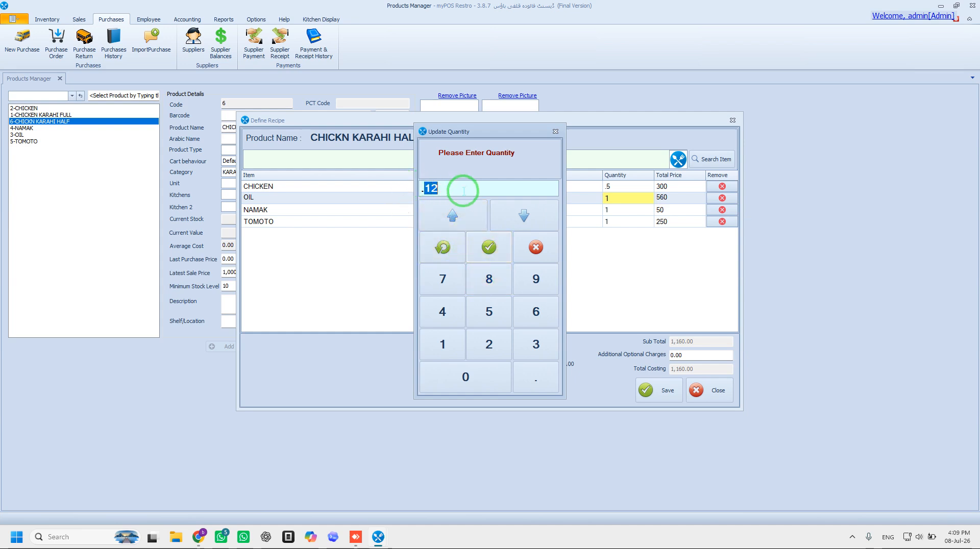
pyautogui.click(424, 190)
pyautogui.click(488, 247)
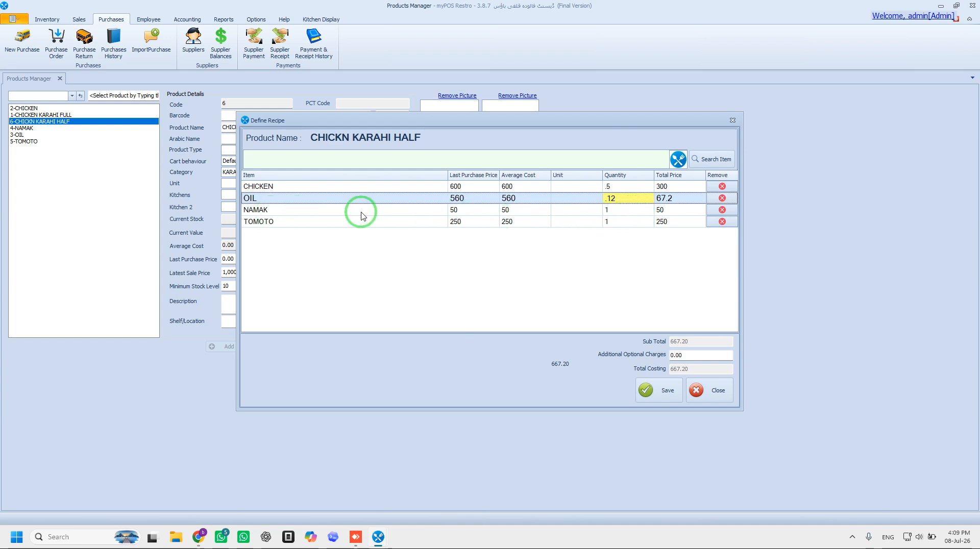
# Set the NAMAK quantity to .01 and the TOMOTO quantity to .15 in the CHICKN KARAHI HALF recipe
pyautogui.click(613, 212)
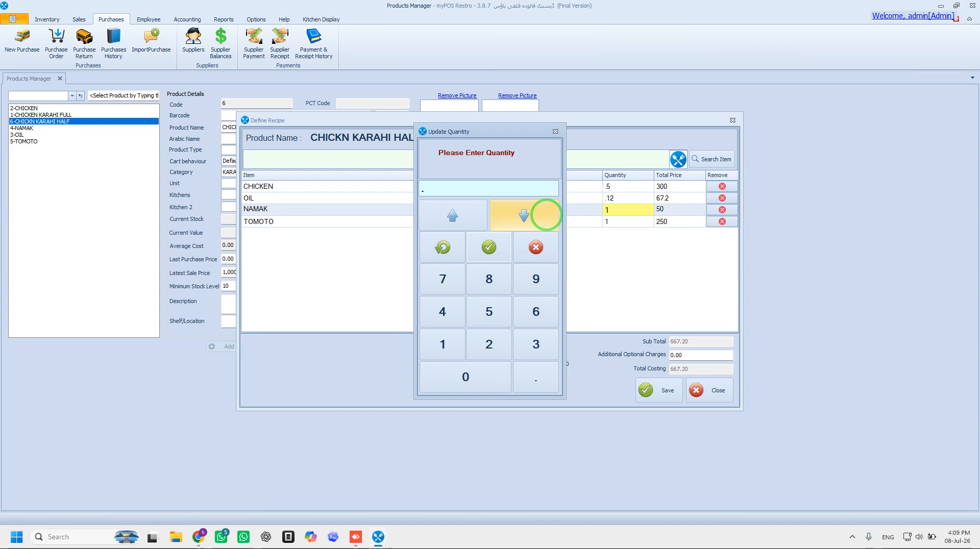
pyautogui.write('.01')
pyautogui.click(488, 247)
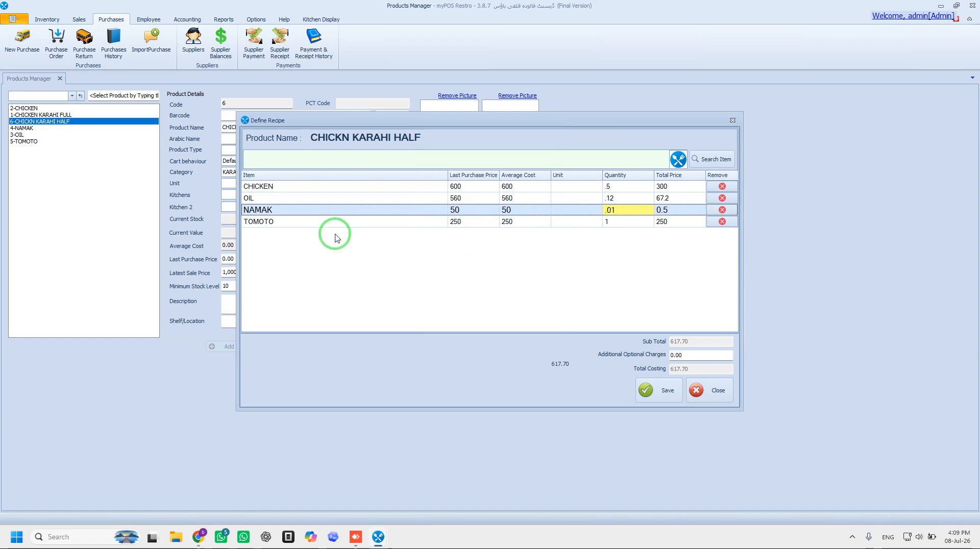
pyautogui.doubleClick(618, 222)
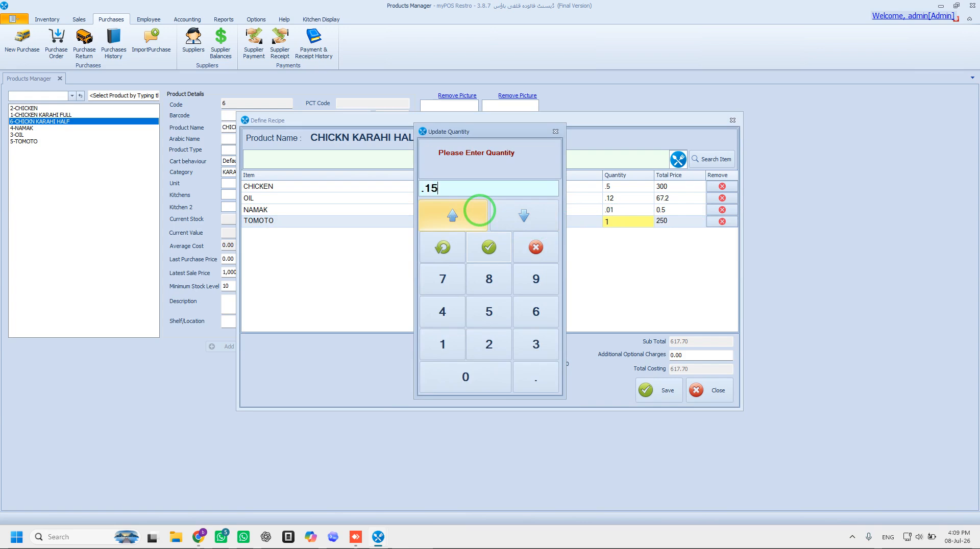
pyautogui.write('.15')
pyautogui.click(488, 248)
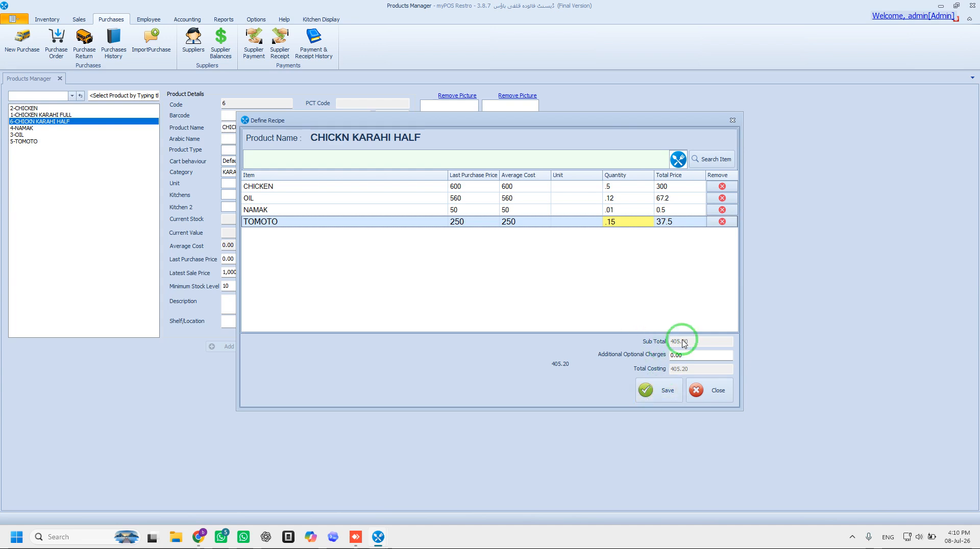
# Save the CHICKN KARAHI HALF recipe, check the last purchase and sale prices, and update the product
pyautogui.click(668, 394)
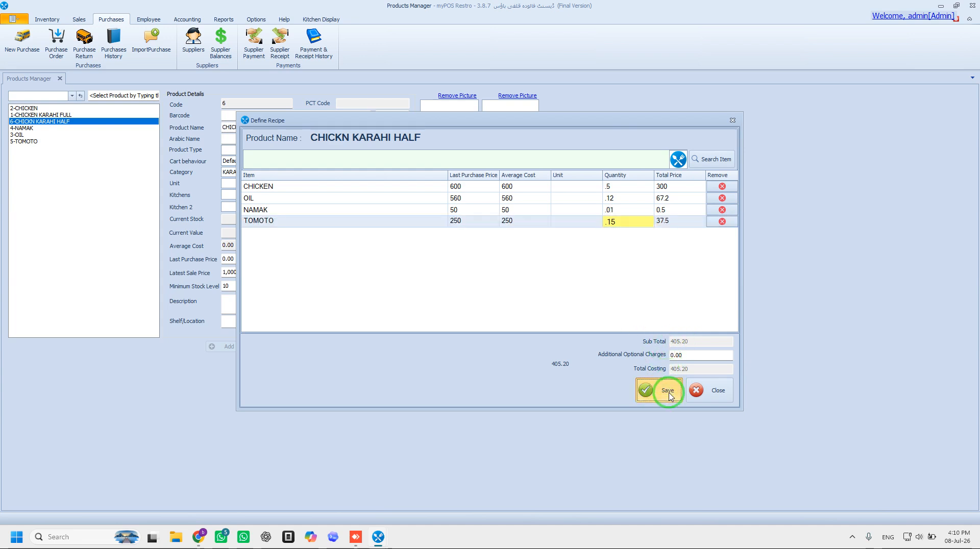
pyautogui.click(695, 390)
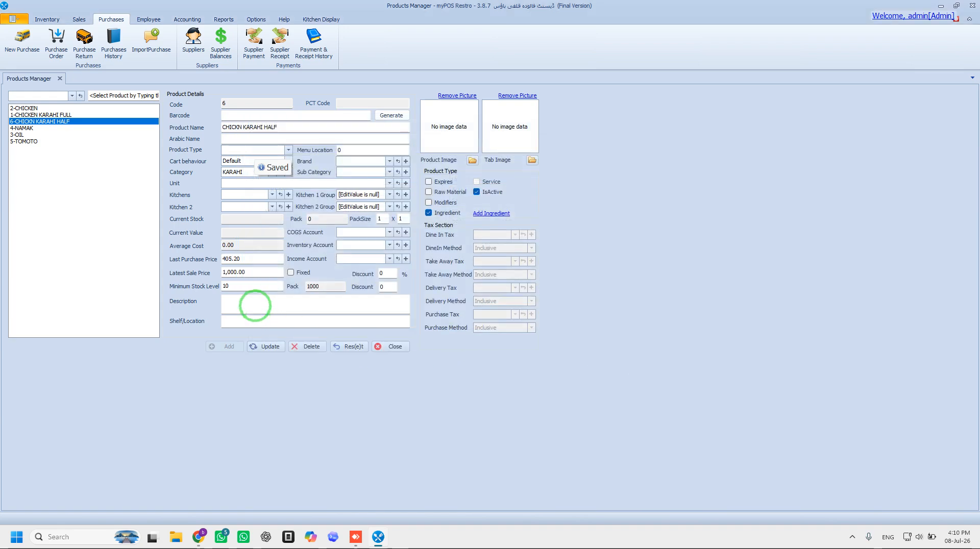
pyautogui.click(215, 258)
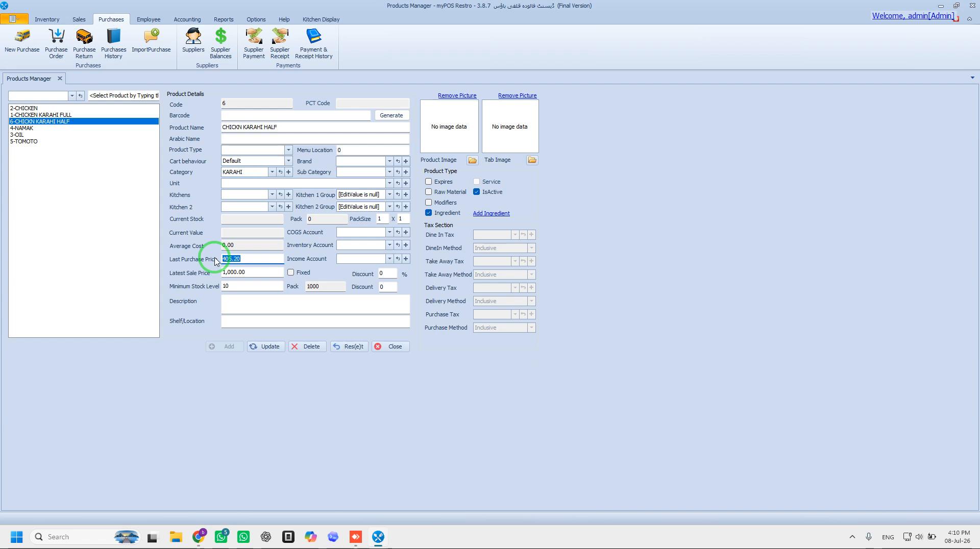
pyautogui.click(225, 272)
pyautogui.click(284, 352)
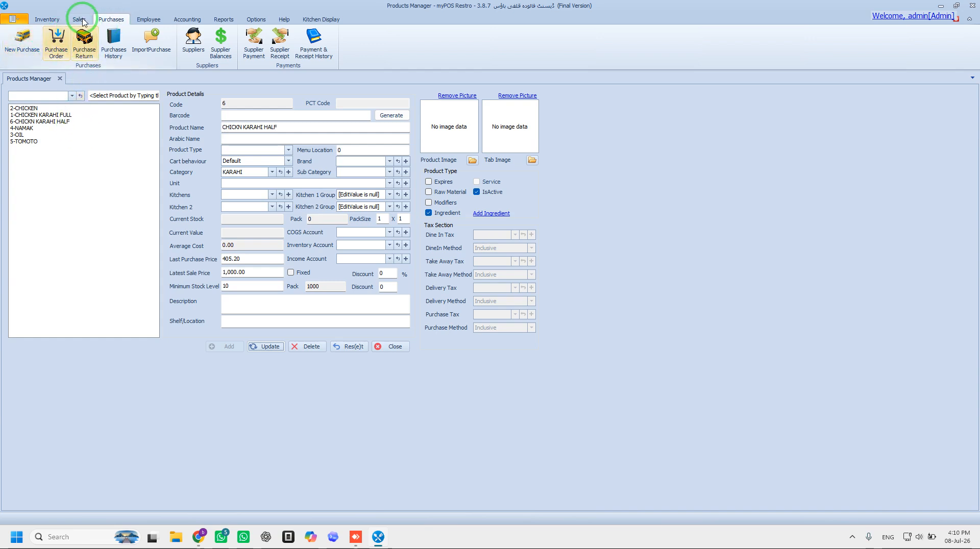
# Start a new sale invoice, add one CHICKEN KARAHI FULL from the KARAHI category, and set the order to Dine In
pyautogui.click(79, 19)
pyautogui.click(17, 58)
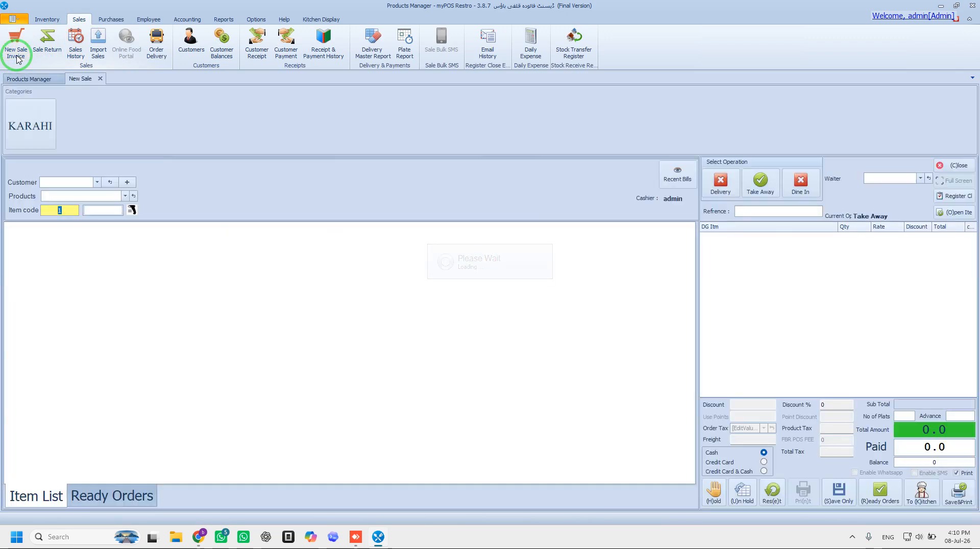
pyautogui.click(33, 148)
pyautogui.click(34, 134)
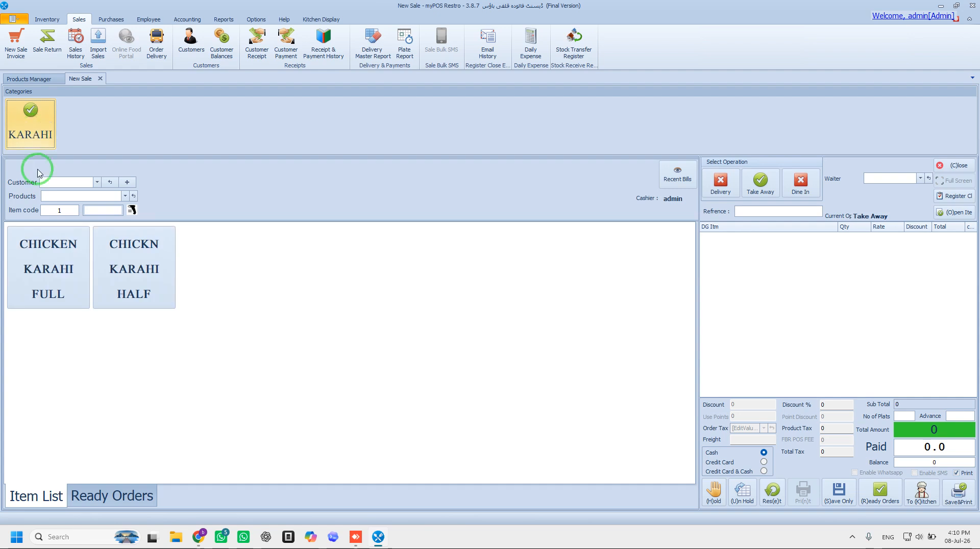
pyautogui.click(59, 272)
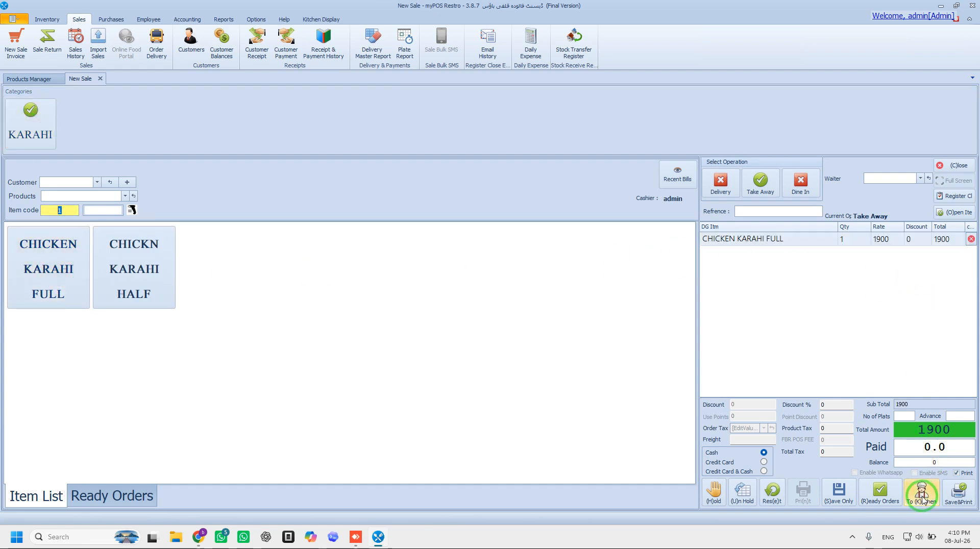
pyautogui.click(801, 183)
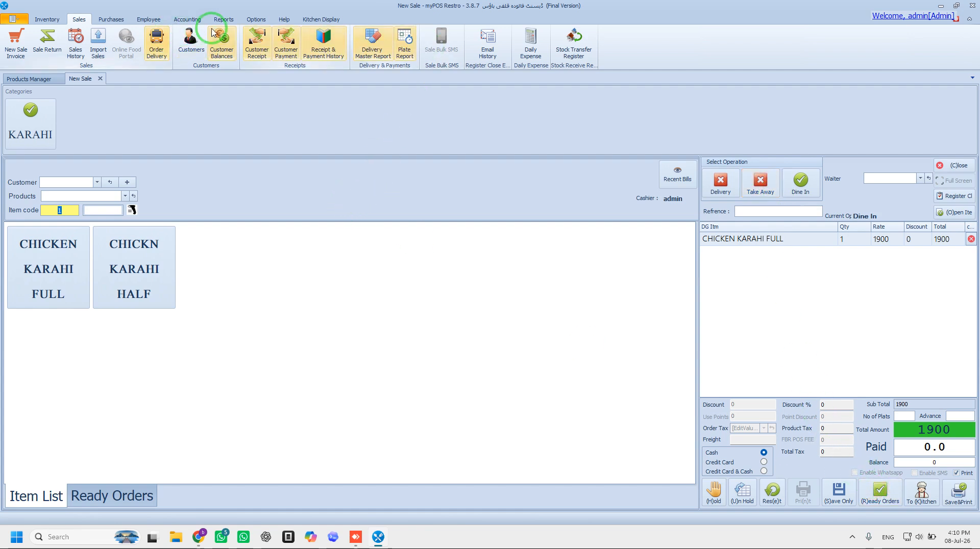
# Enable Allow Table Selection and Skip Seat Selection in the POS settings and save the options
pyautogui.click(260, 21)
pyautogui.click(15, 45)
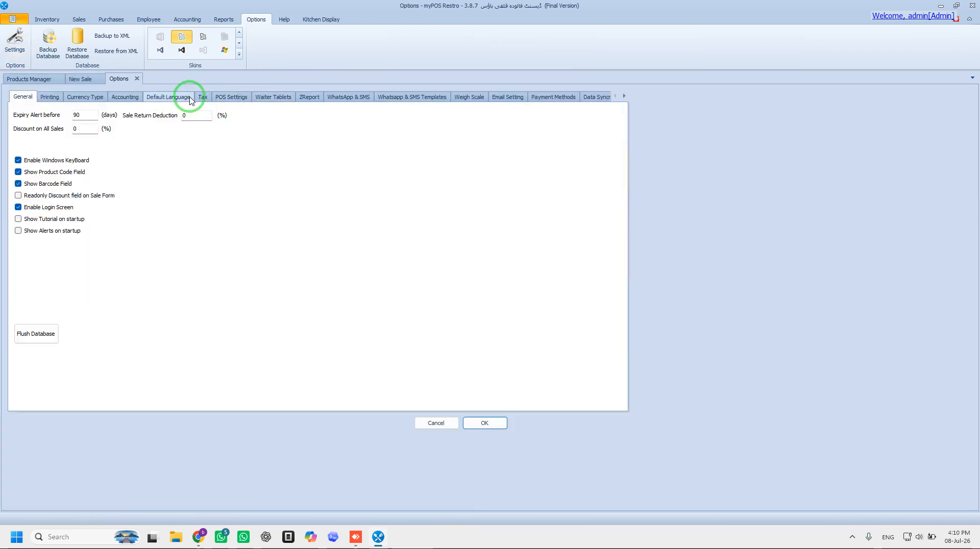
pyautogui.click(230, 97)
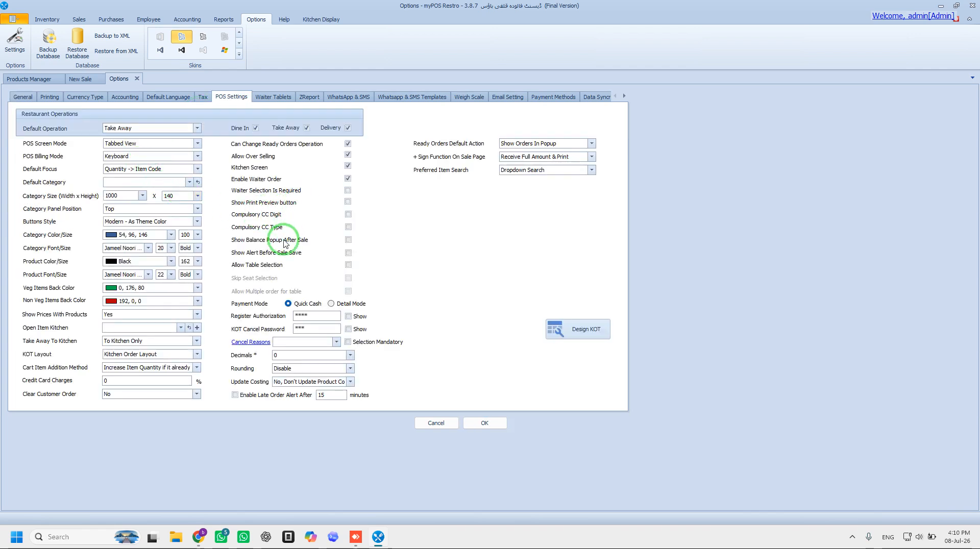
pyautogui.click(348, 265)
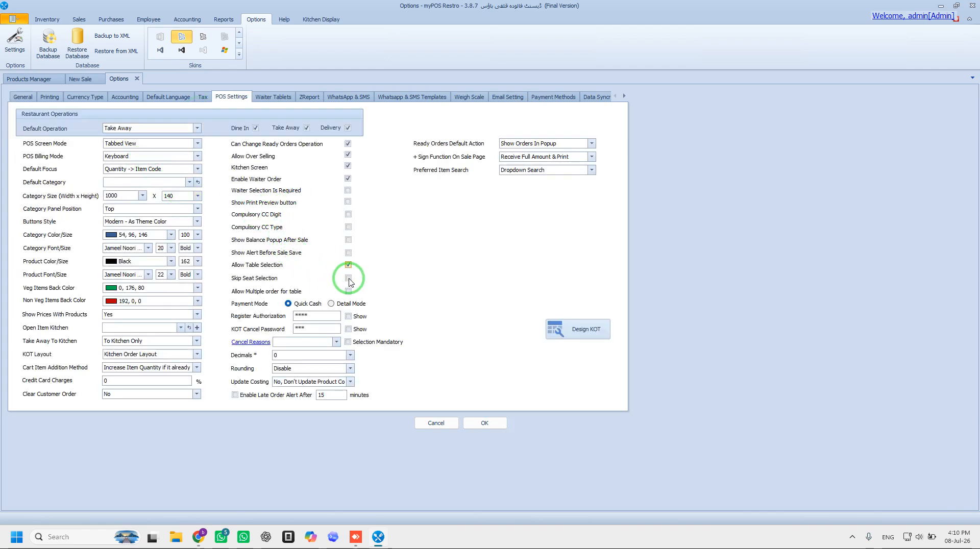
pyautogui.click(477, 423)
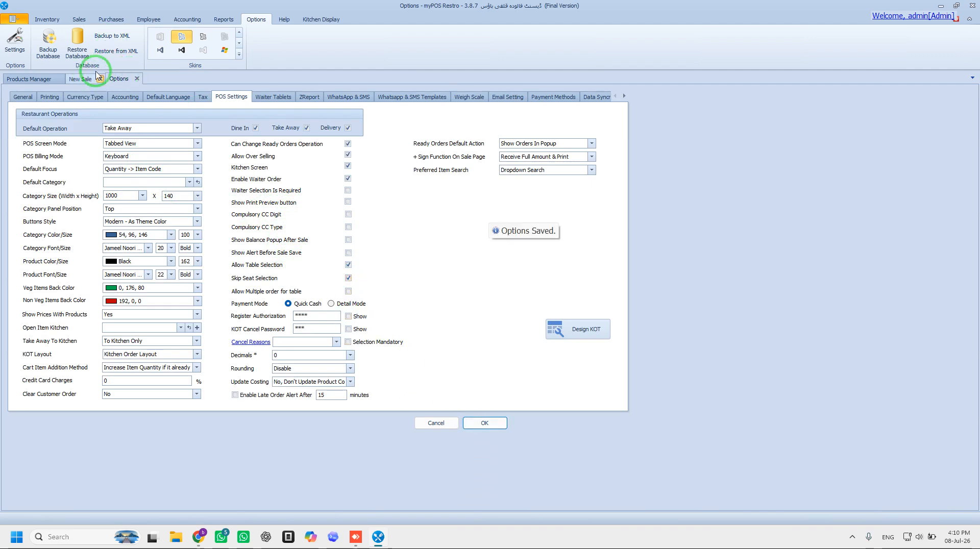
# Start a fresh sale with one CHICKEN KARAHI FULL, assign it to Dine In at TABLE 1, and send it to the kitchen
pyautogui.click(99, 79)
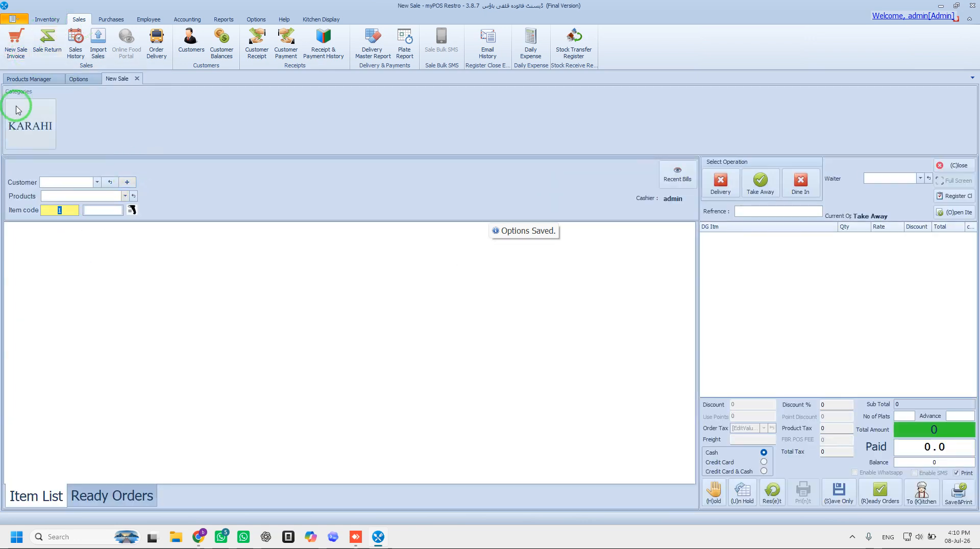
pyautogui.click(17, 106)
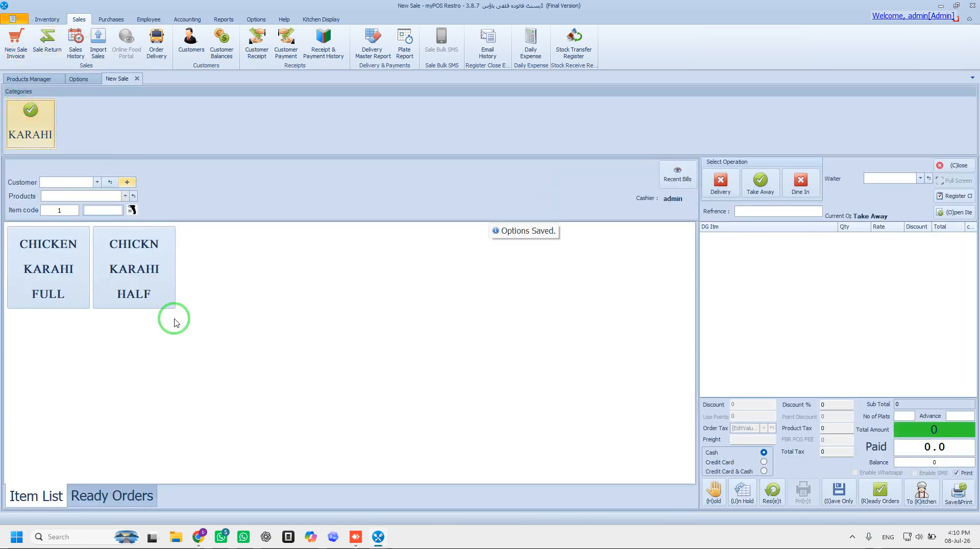
pyautogui.click(74, 286)
pyautogui.click(800, 188)
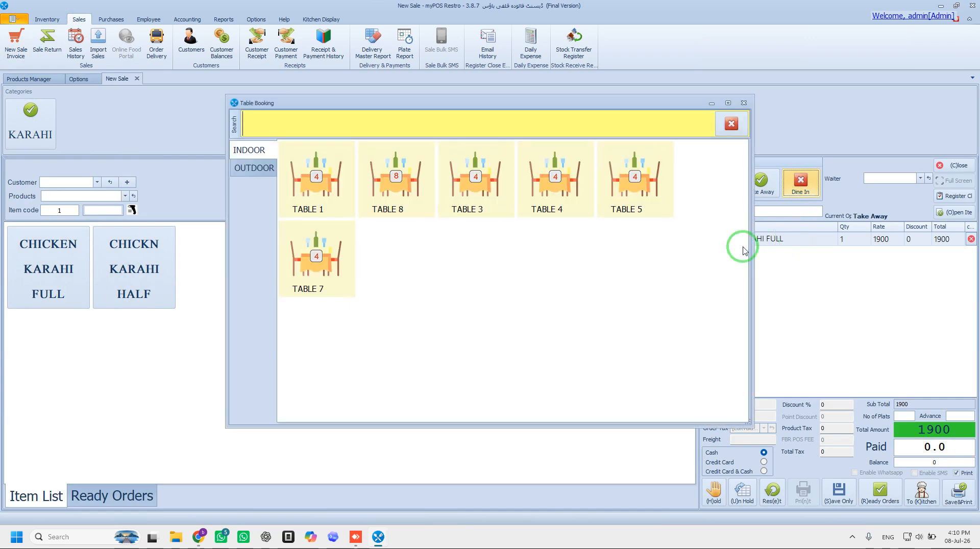
pyautogui.click(335, 185)
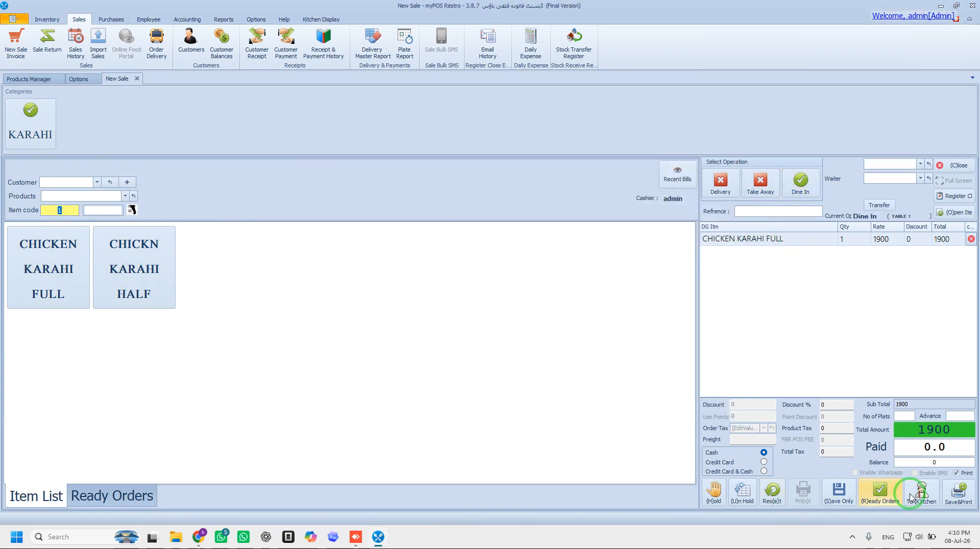
pyautogui.click(922, 494)
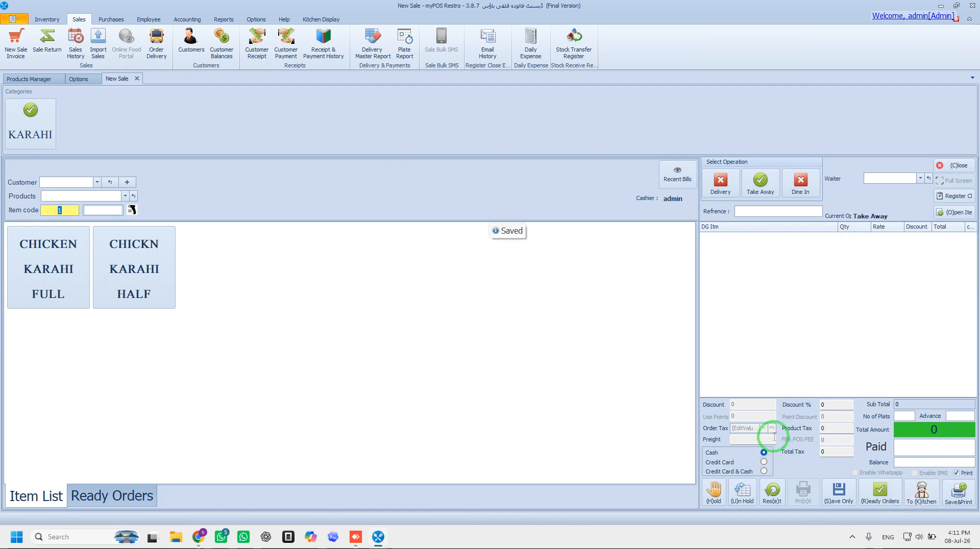
# Book a Dine In order at TABLE 3 with one CHICKN KARAHI HALF and send it to the kitchen
pyautogui.click(801, 182)
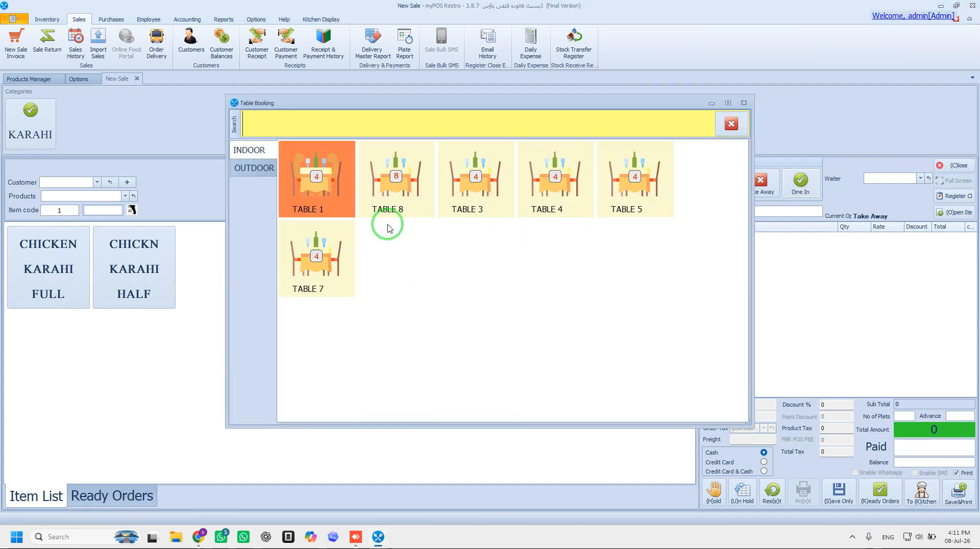
pyautogui.click(474, 204)
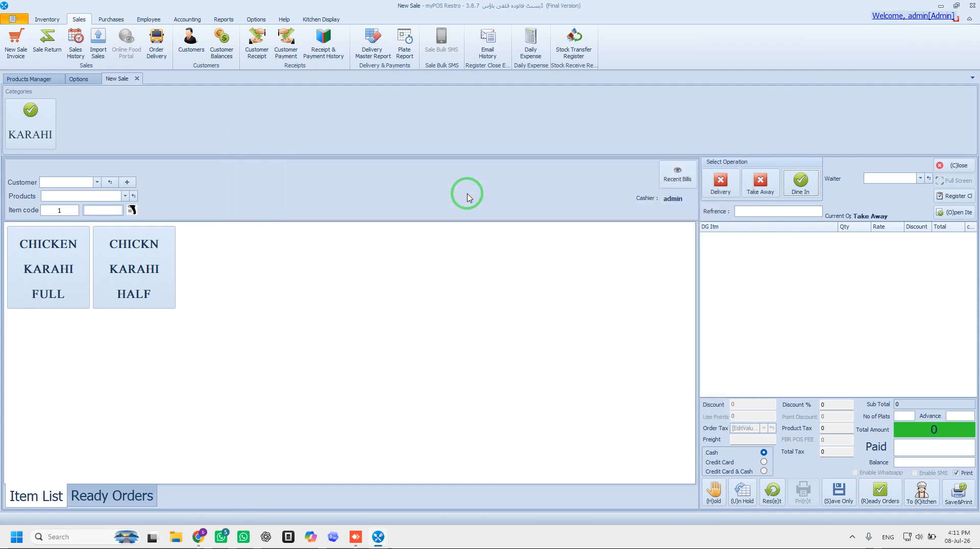
pyautogui.click(129, 309)
pyautogui.click(921, 494)
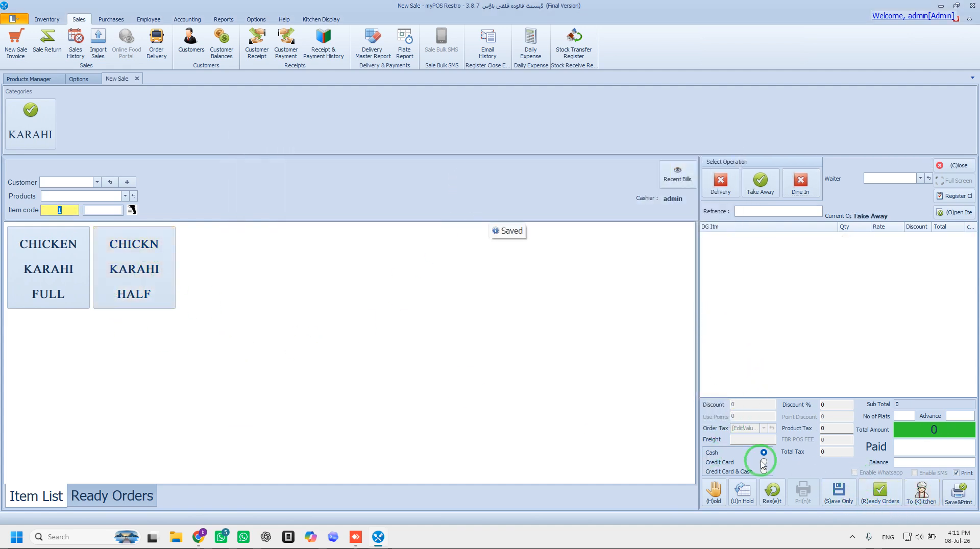
# Load the TABLE 1 ready order, set the paid amount to 1900, and save and print the invoice
pyautogui.click(880, 492)
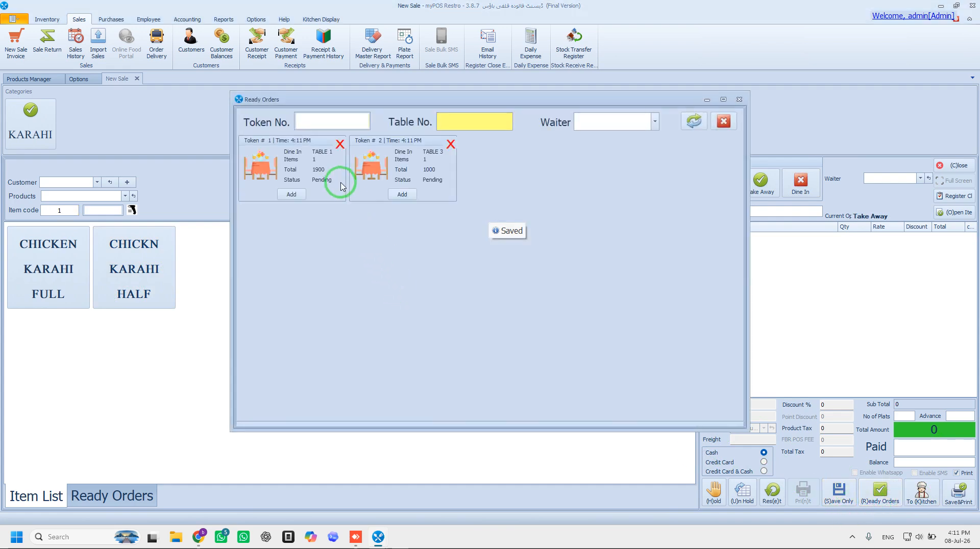
pyautogui.click(297, 194)
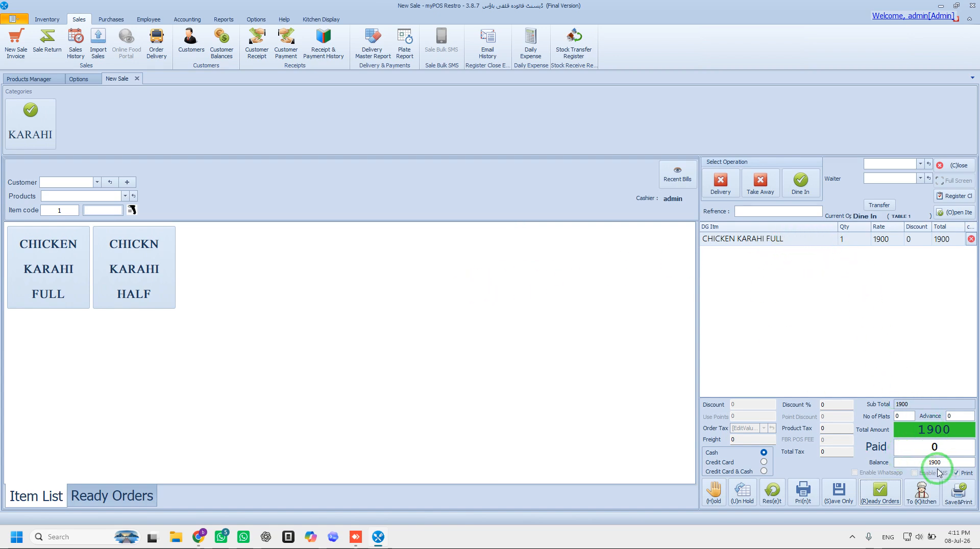
pyautogui.click(935, 449)
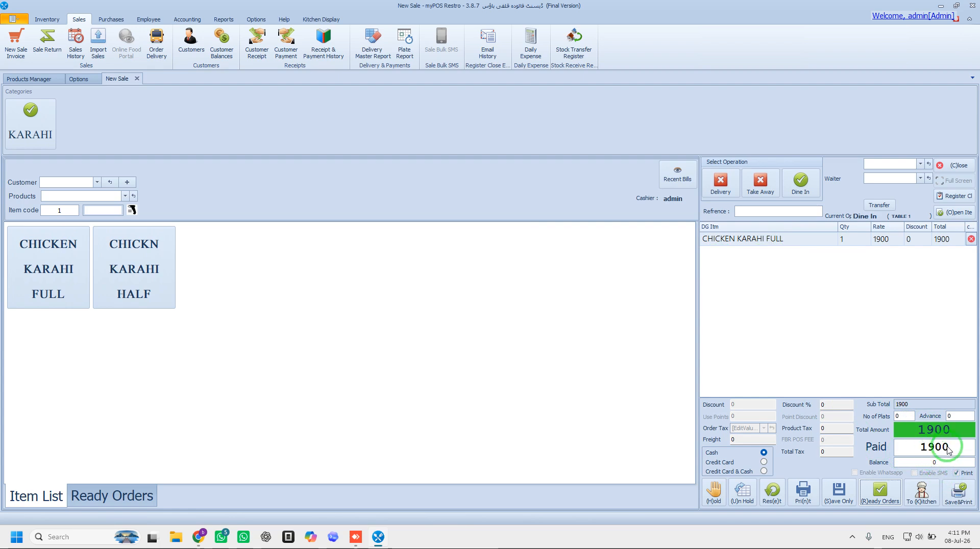
pyautogui.click(963, 499)
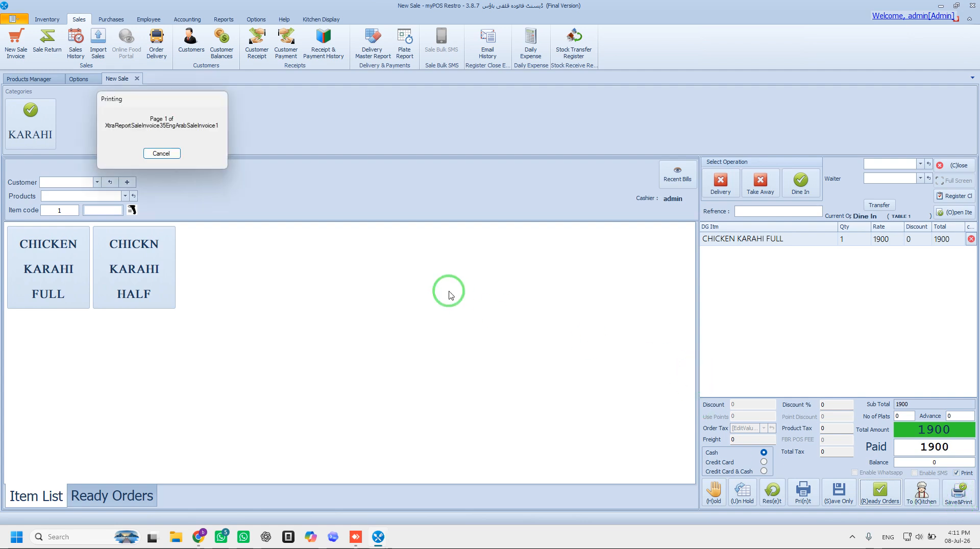
pyautogui.click(451, 334)
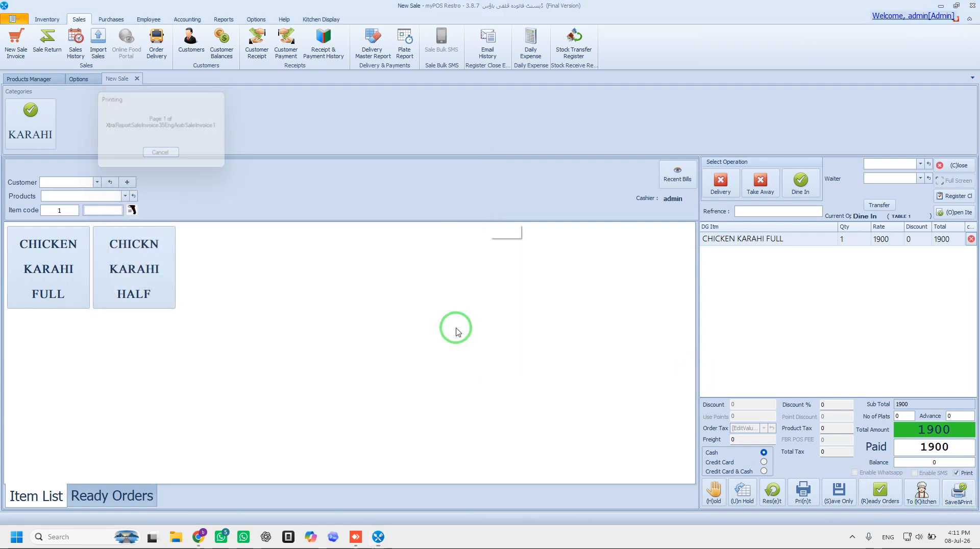
# Load the TABLE 3 ready order, enter 1000 as paid, and save the invoice without keeping the PDF printout
pyautogui.click(879, 491)
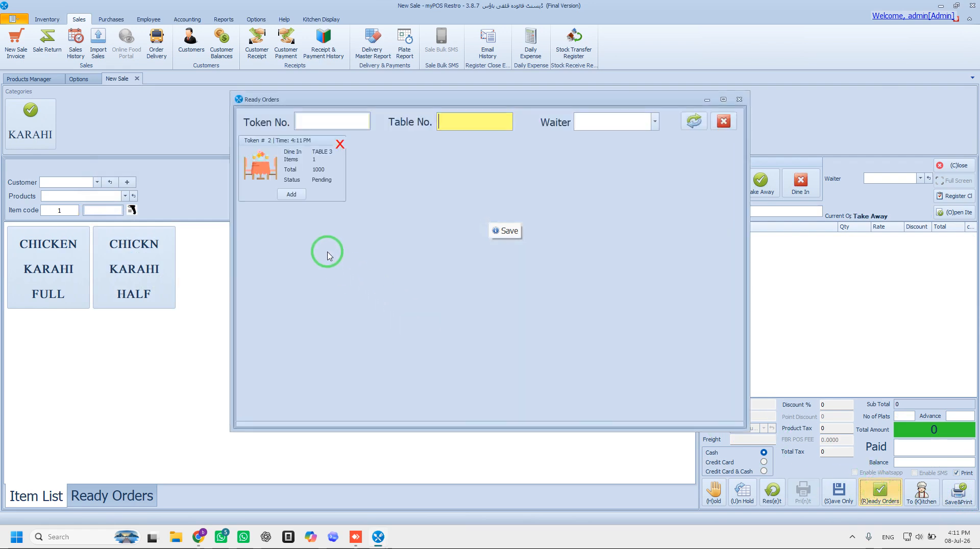
pyautogui.click(291, 195)
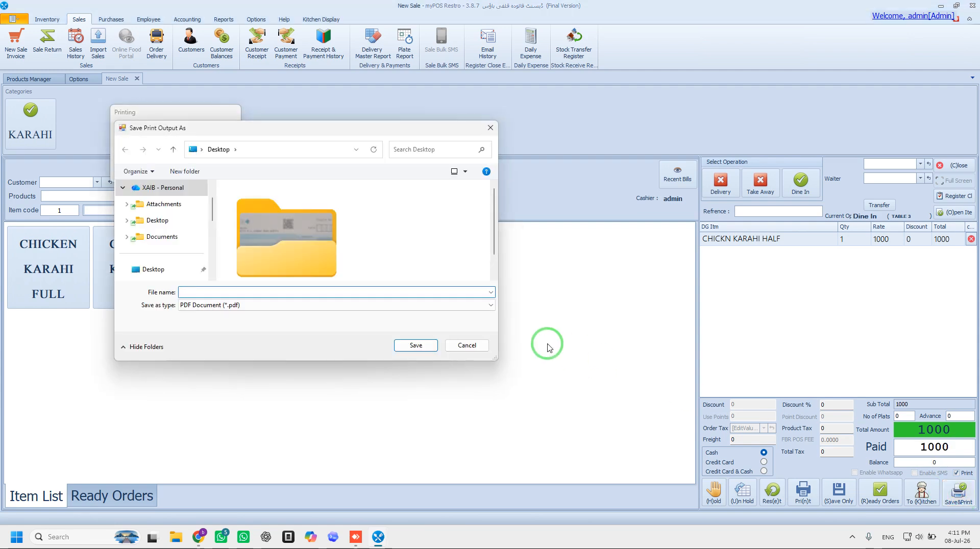
pyautogui.press('Escape')
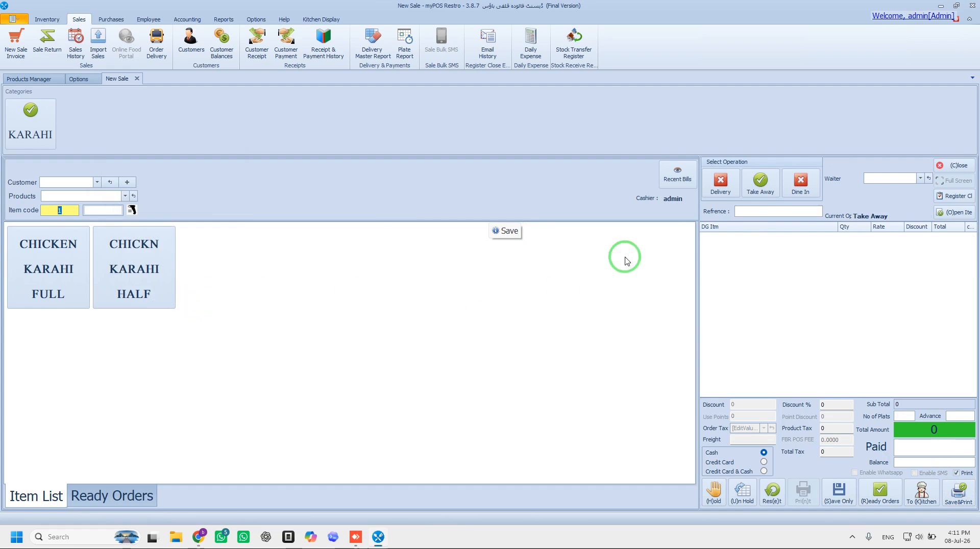
# Review the close-register summary without closing the register, and check the CHICKEN product's current stock and last purchase price
pyautogui.click(975, 200)
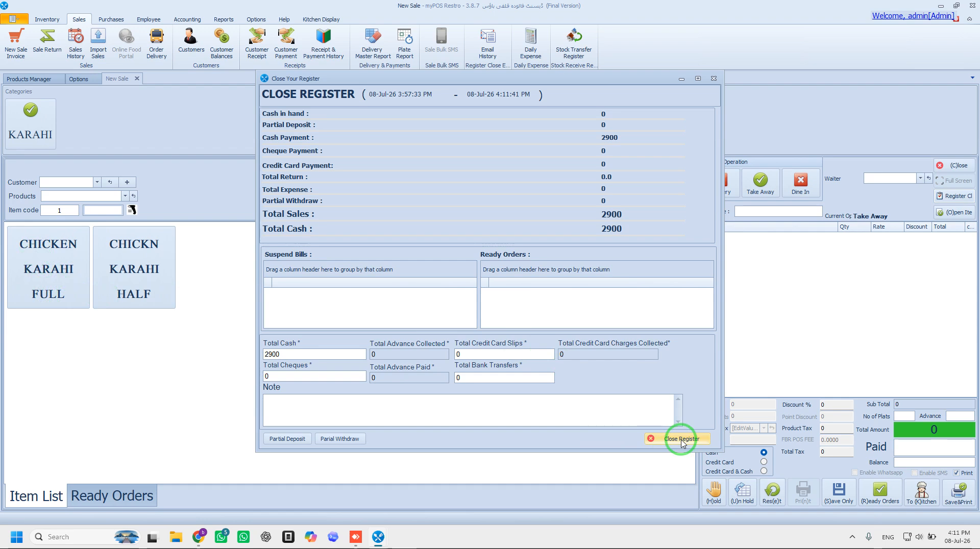
pyautogui.click(714, 78)
pyautogui.click(29, 79)
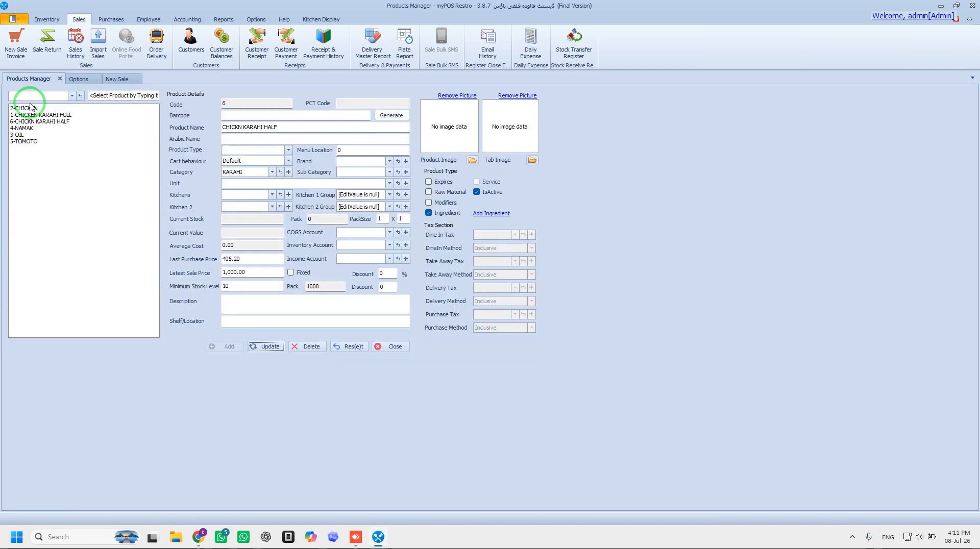
pyautogui.click(26, 108)
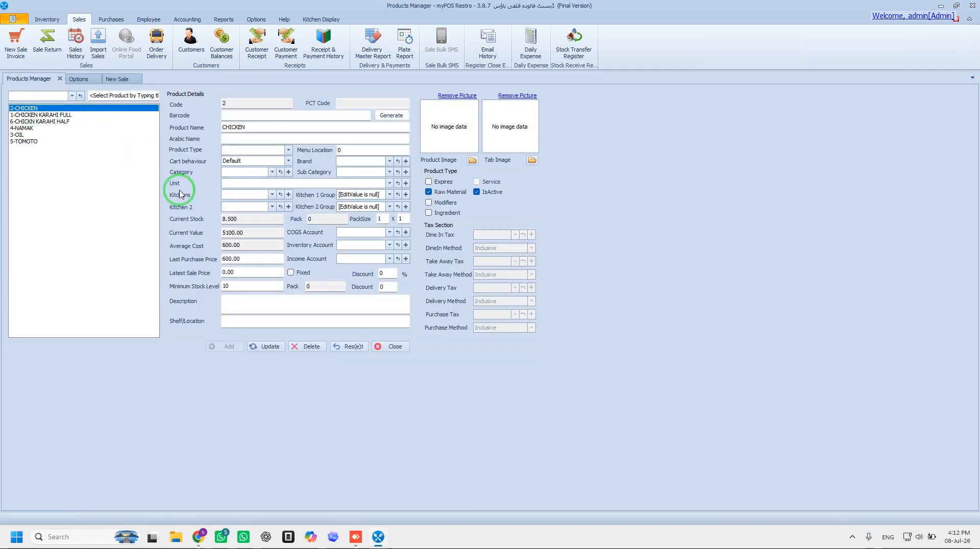
pyautogui.moveTo(240, 221); pyautogui.dragTo(215, 220)
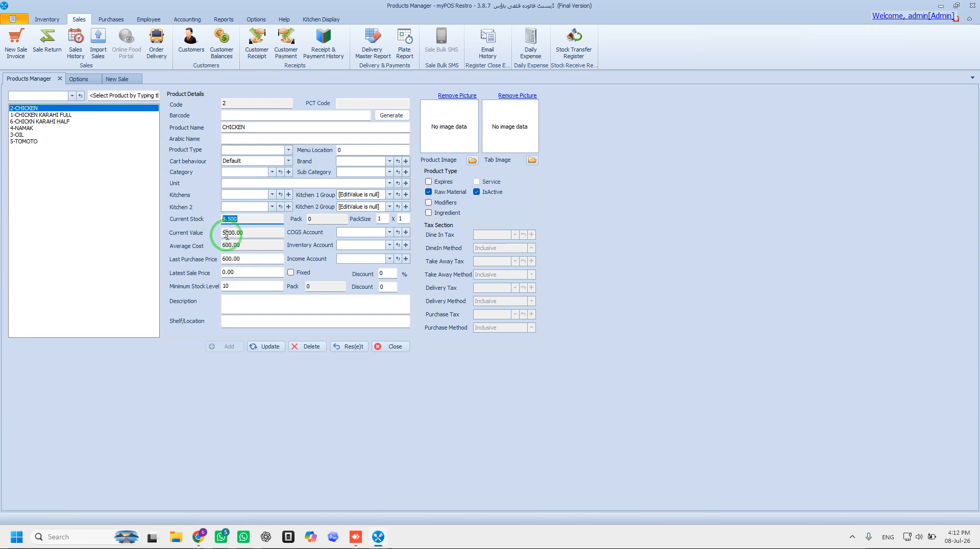
pyautogui.click(248, 257)
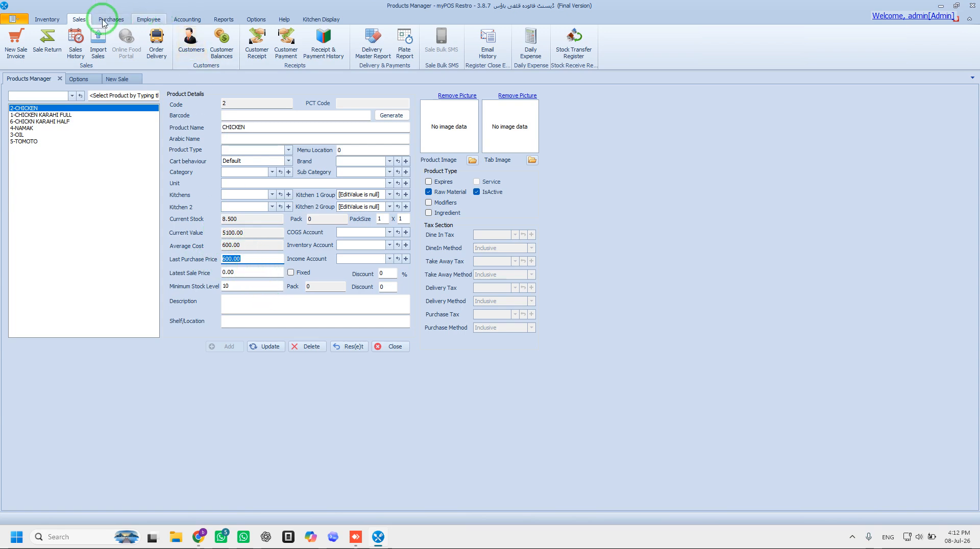
# Open the daily expense form and set the payment account to Petty Cash and the expense account to General Expenses
pyautogui.click(118, 78)
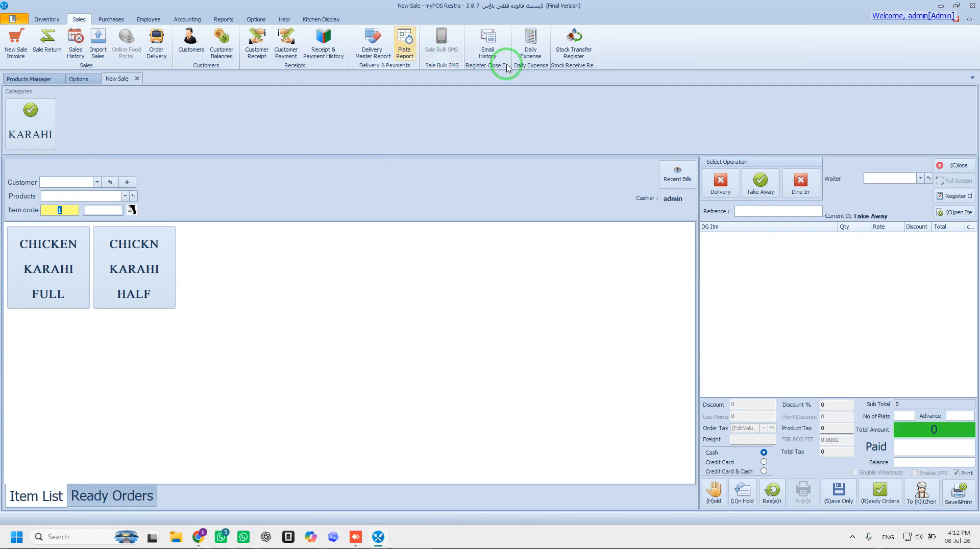
pyautogui.click(533, 58)
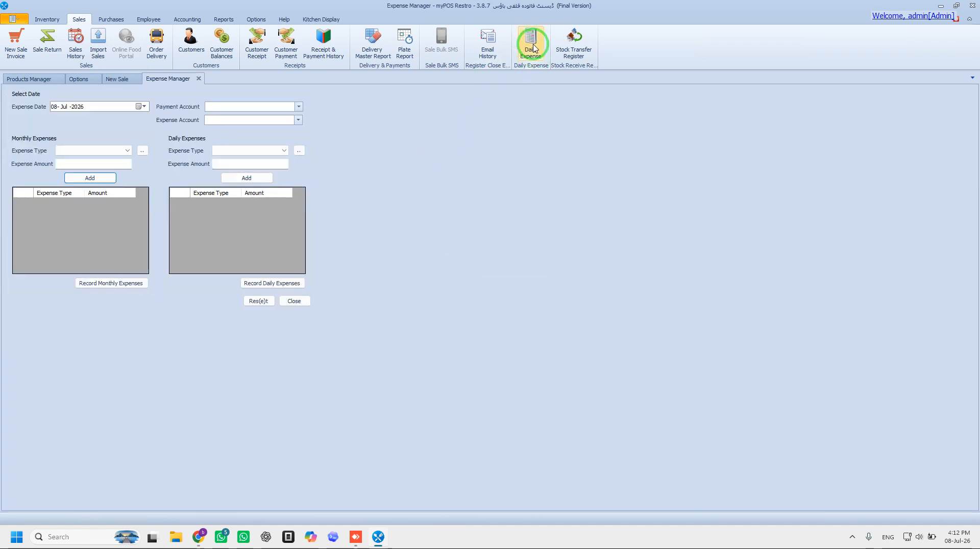
pyautogui.click(298, 107)
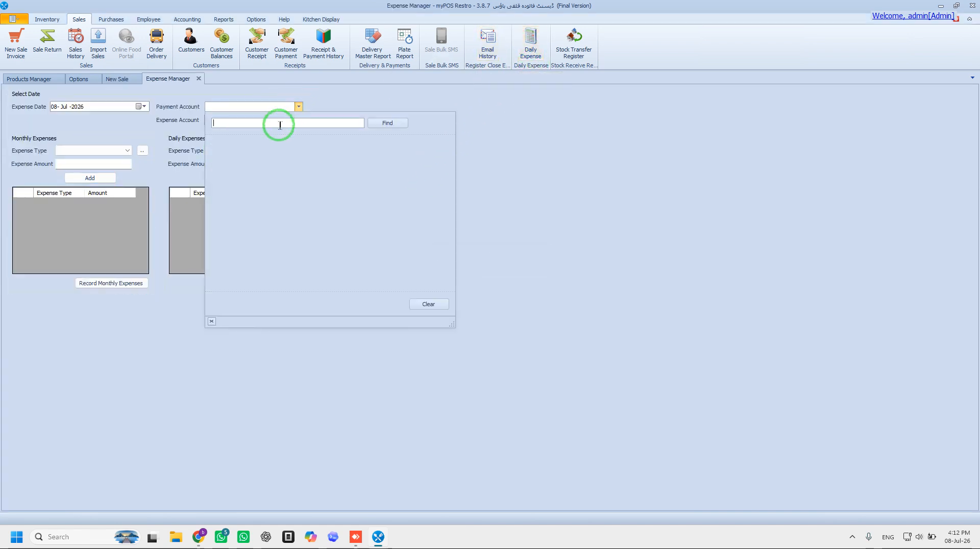
pyautogui.doubleClick(263, 152)
pyautogui.click(298, 121)
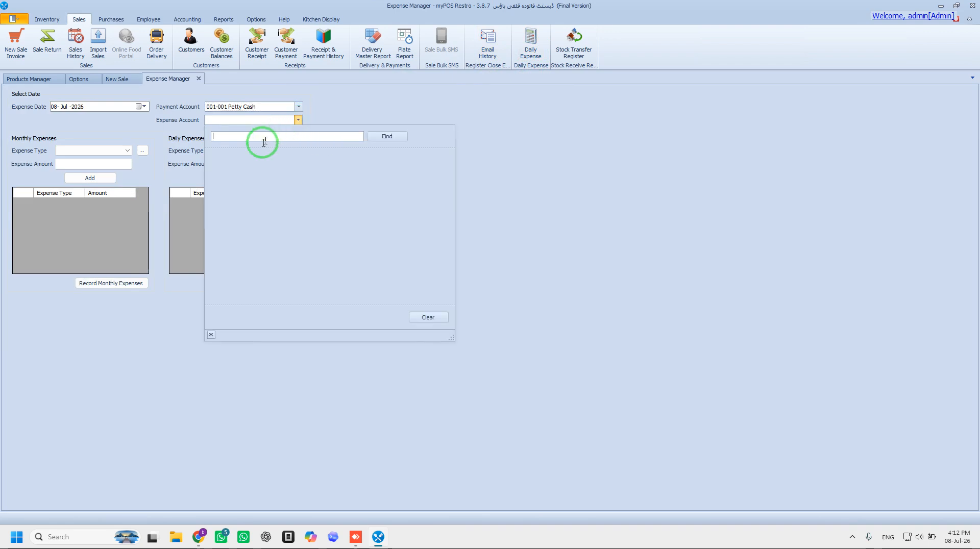
pyautogui.doubleClick(268, 207)
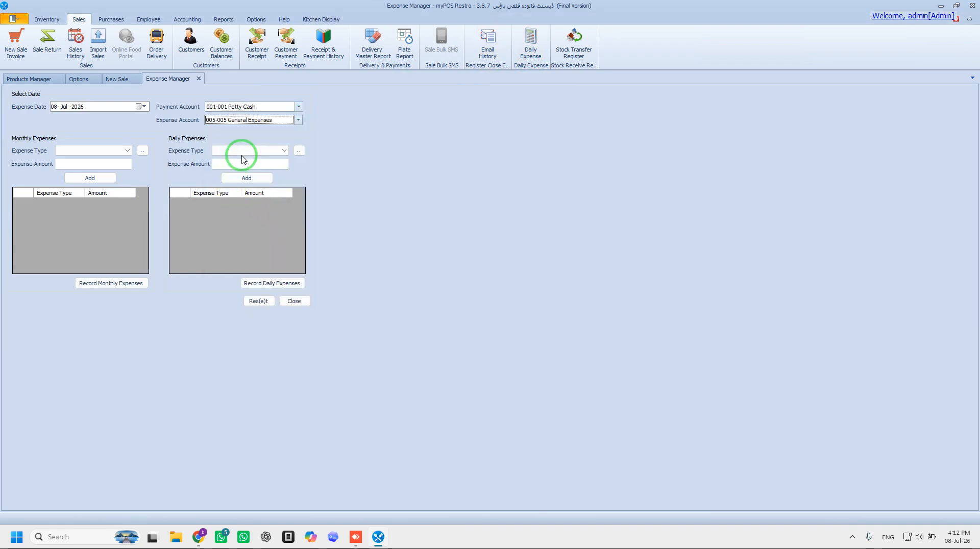
# Add KOILA to the list of daily expense types and confirm the list
pyautogui.click(283, 150)
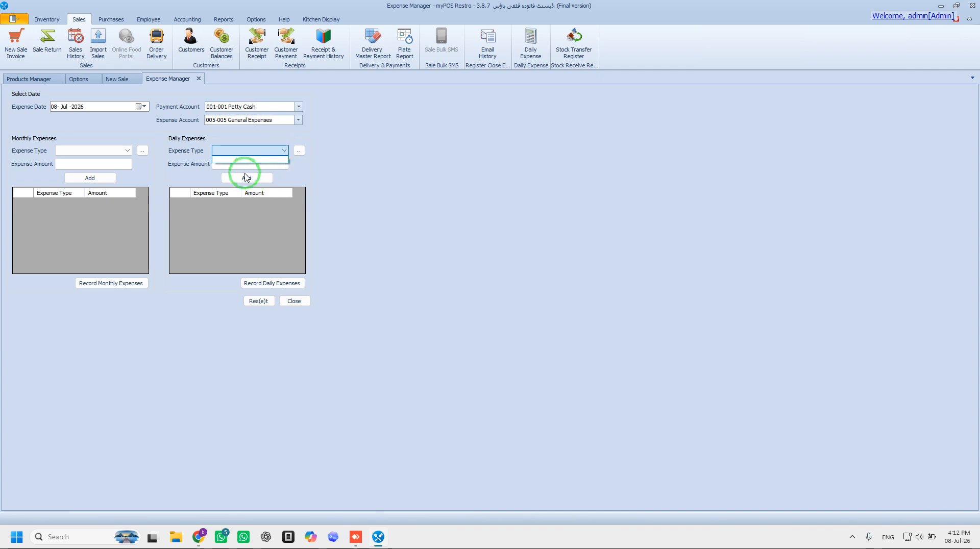
pyautogui.click(300, 150)
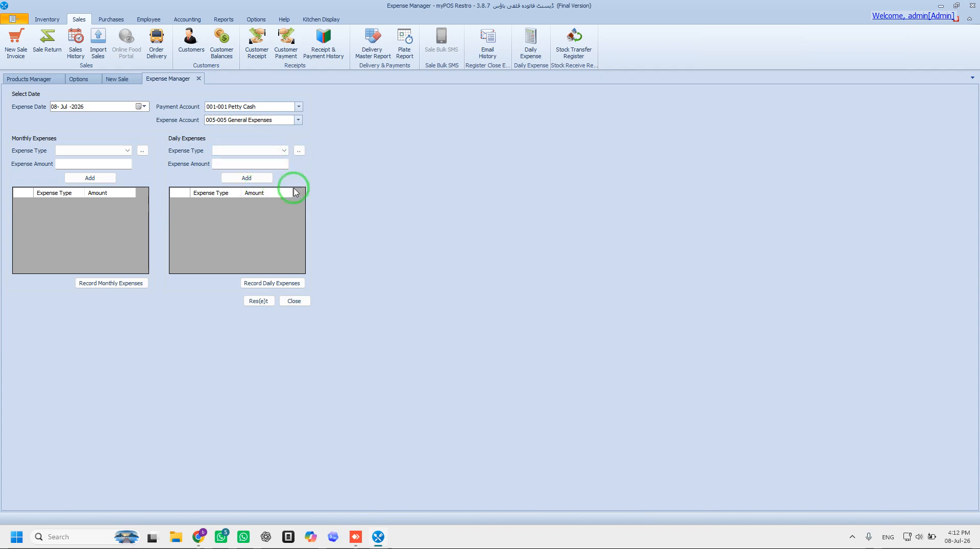
pyautogui.click(300, 152)
pyautogui.click(168, 147)
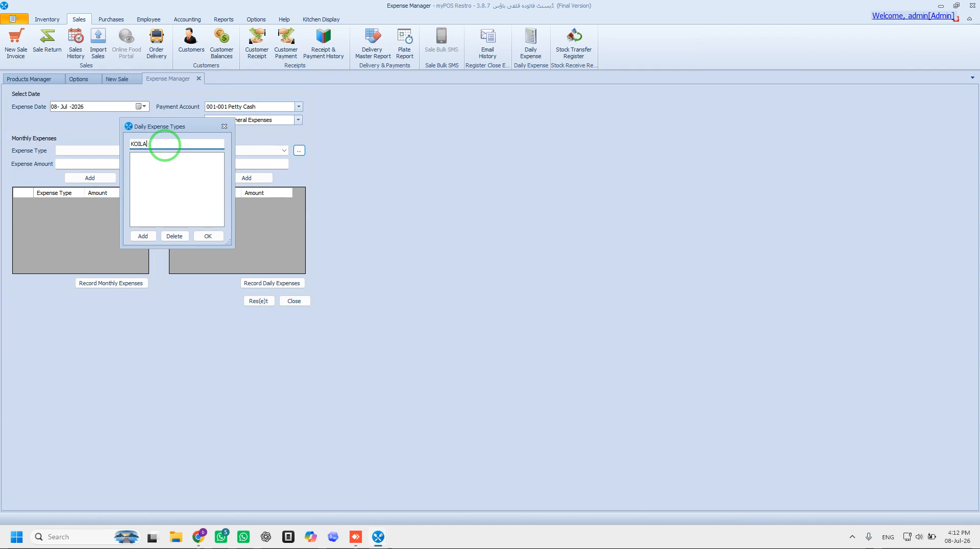
pyautogui.click(142, 237)
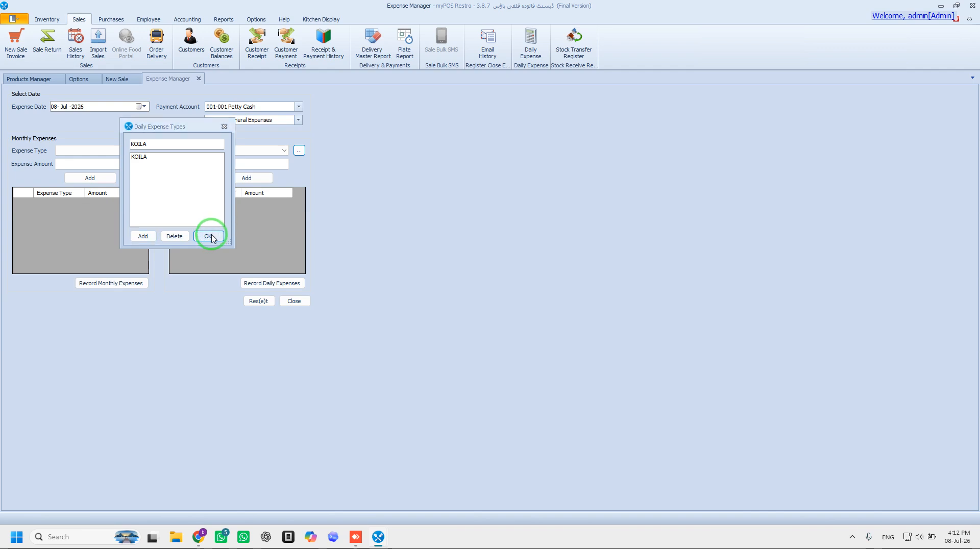
pyautogui.click(209, 237)
# Add a KOILA daily expense of 500, record the daily expenses, and close the expense form
pyautogui.click(244, 150)
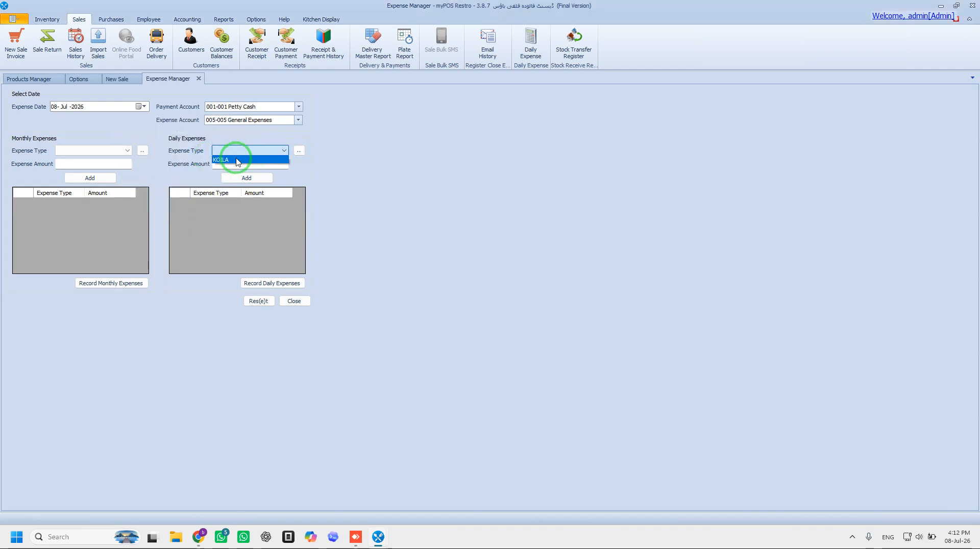
pyautogui.click(237, 160)
pyautogui.click(233, 164)
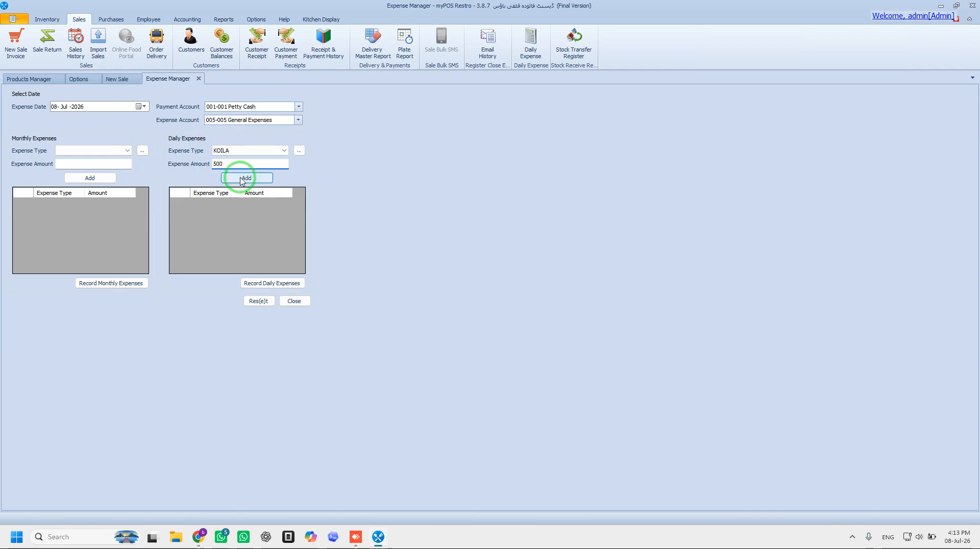
pyautogui.click(246, 177)
pyautogui.click(265, 284)
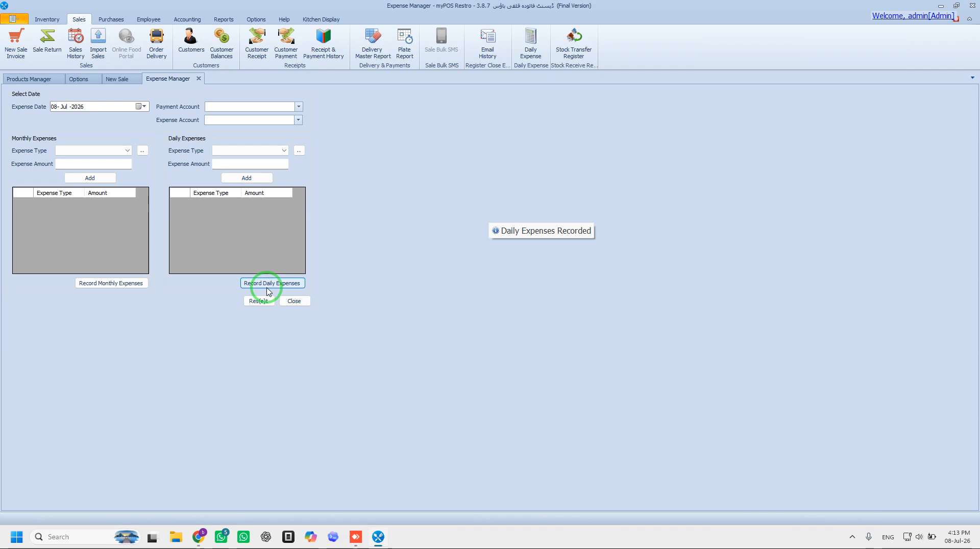
pyautogui.click(199, 79)
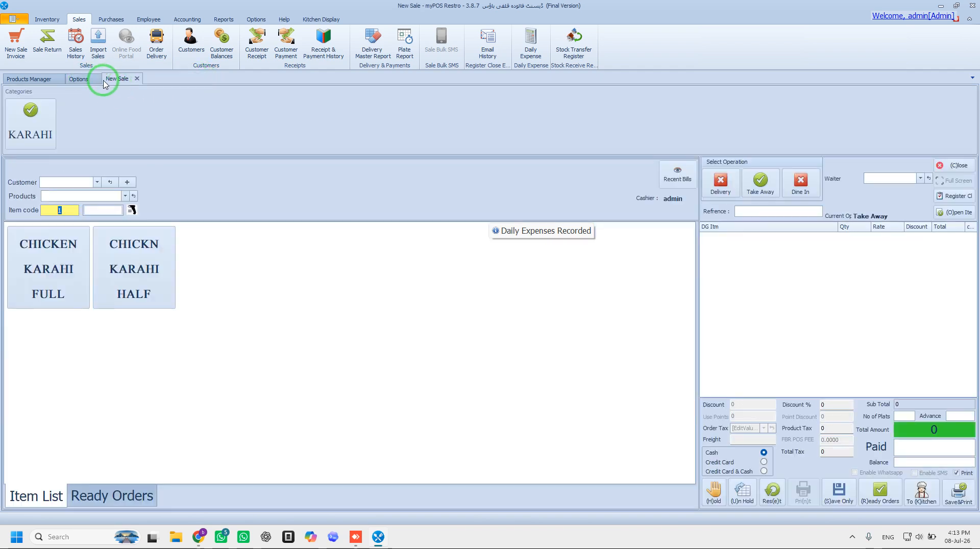
# Review the close-register summary, then close the register and print its report to the desktop as the PDF ZREPORT
pyautogui.click(955, 199)
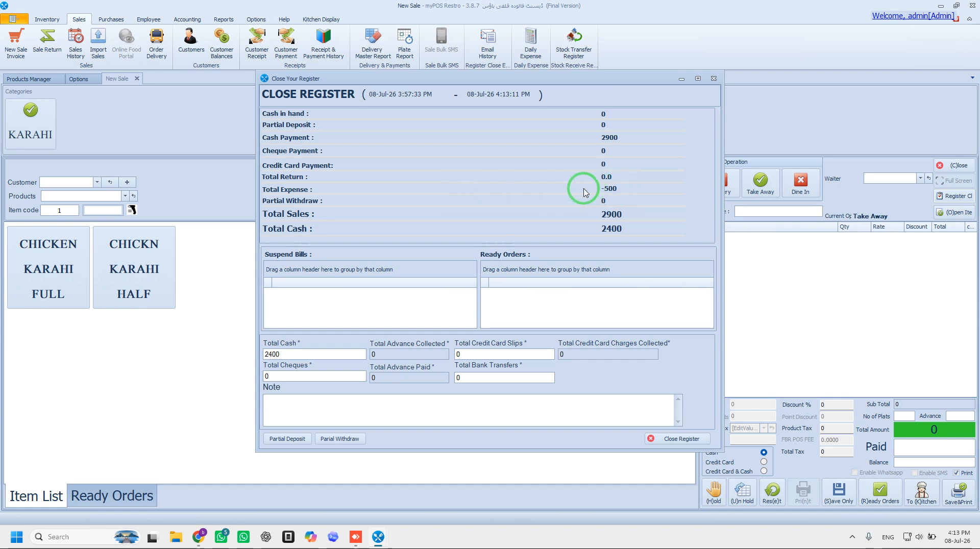
pyautogui.click(714, 78)
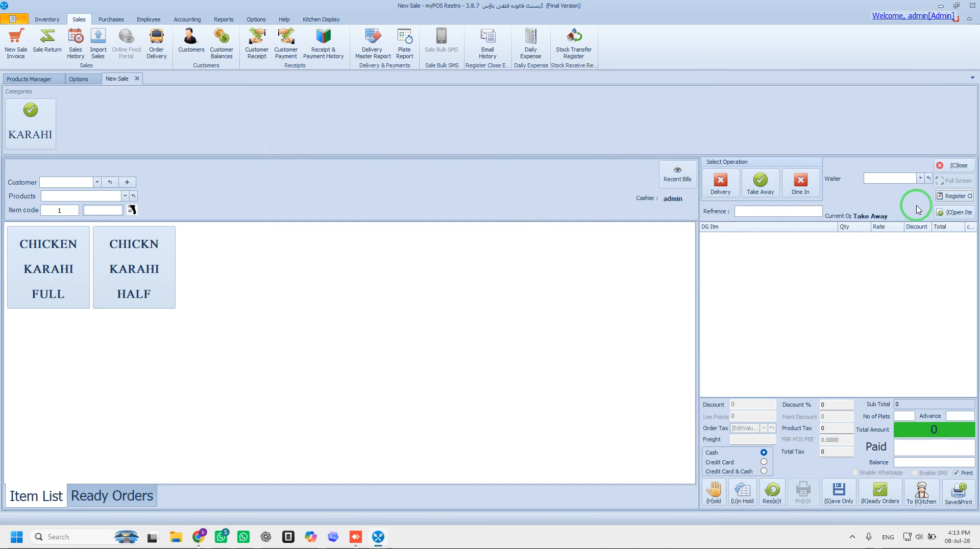
pyautogui.click(955, 197)
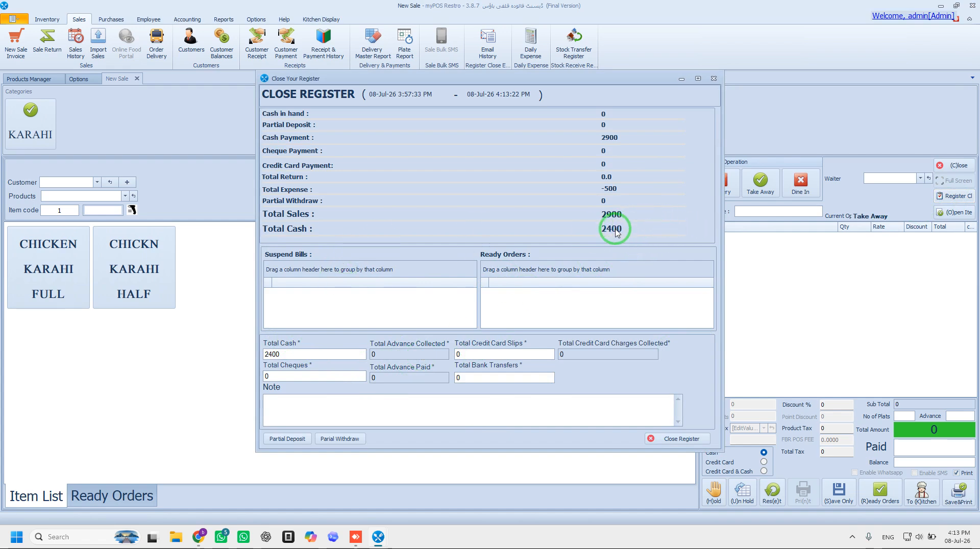
pyautogui.click(316, 356)
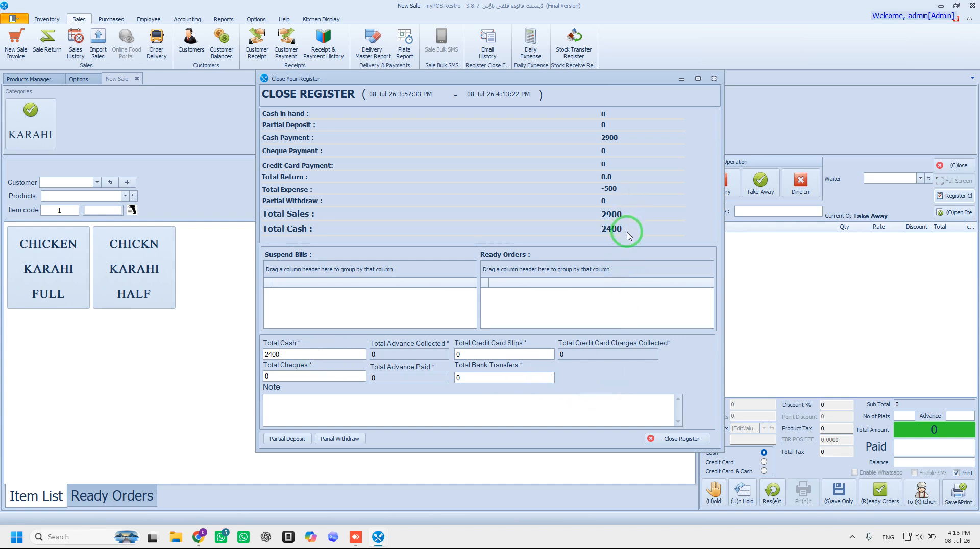
pyautogui.click(672, 443)
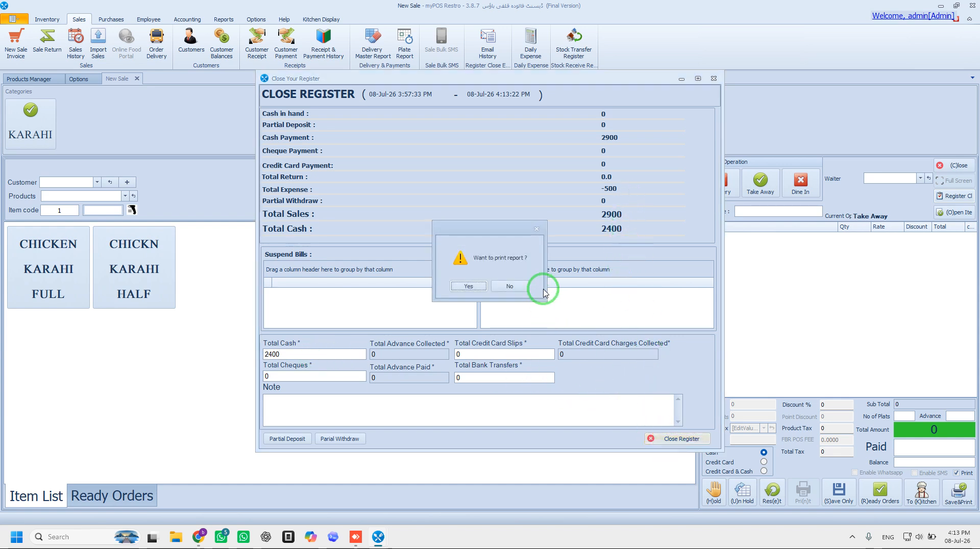
pyautogui.click(465, 287)
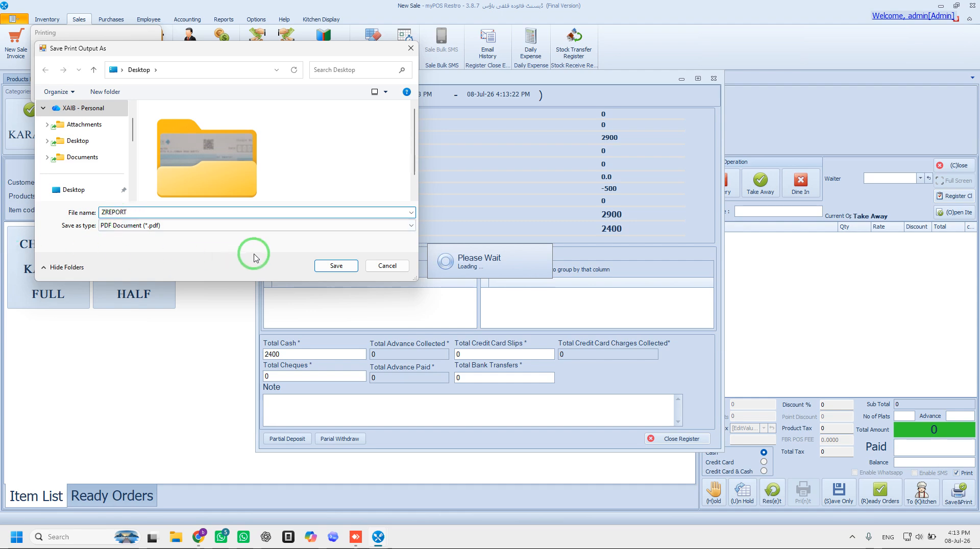
pyautogui.click(329, 266)
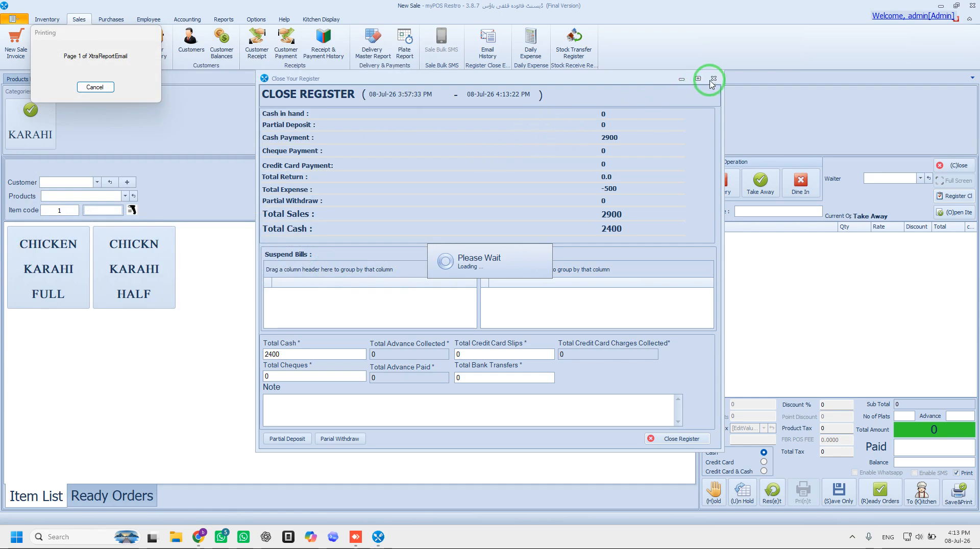
pyautogui.click(517, 291)
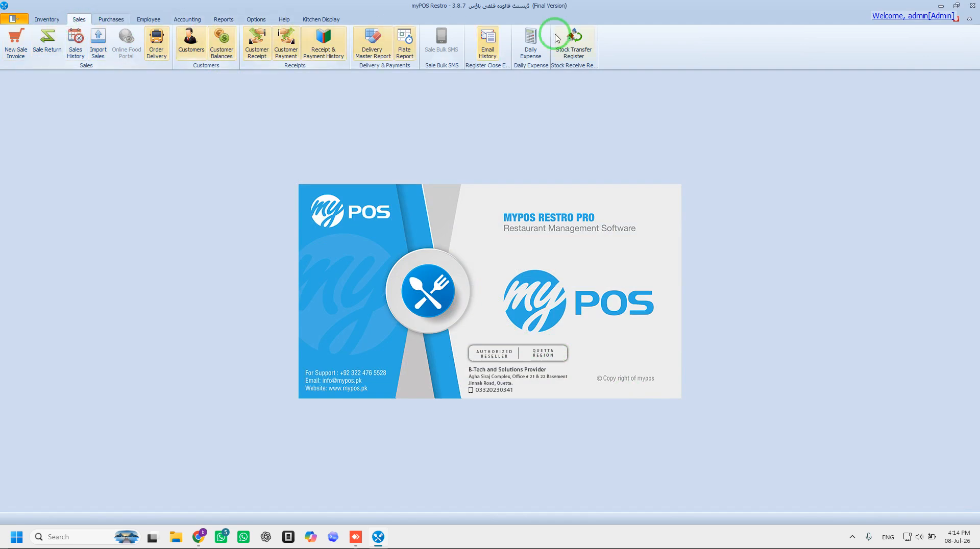
# Try Petty Cash as payment account and Freight Paid as expense account in the daily expense form, and close it without recording
pyautogui.click(532, 41)
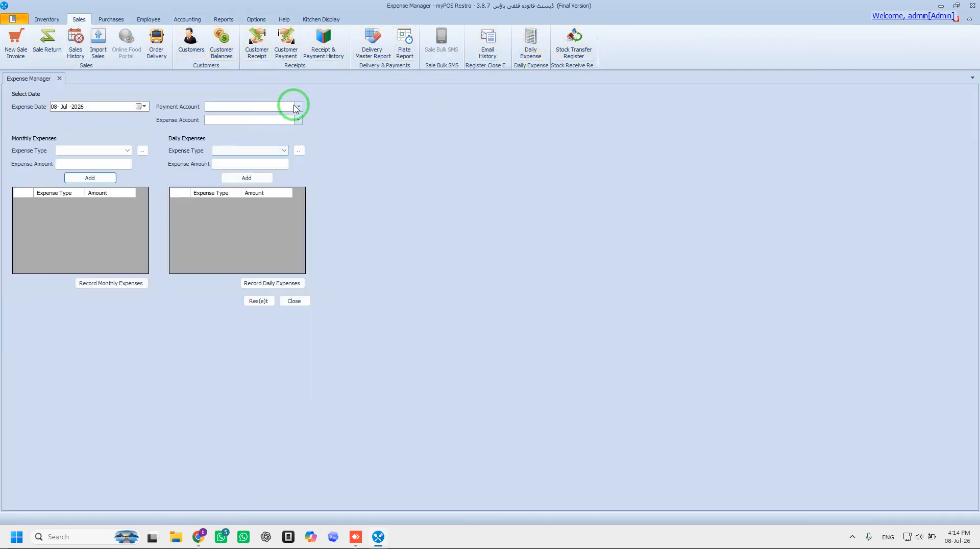
pyautogui.click(299, 107)
pyautogui.click(257, 152)
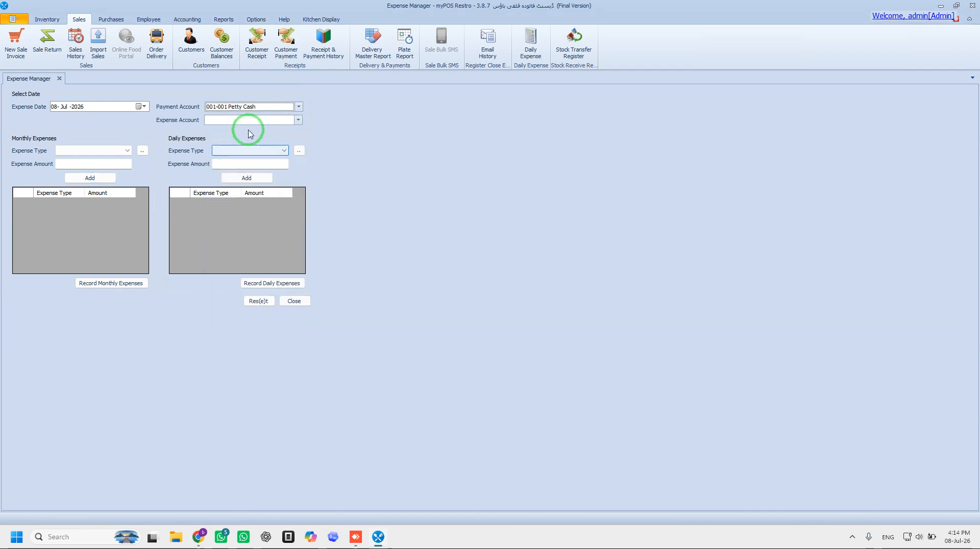
pyautogui.click(298, 121)
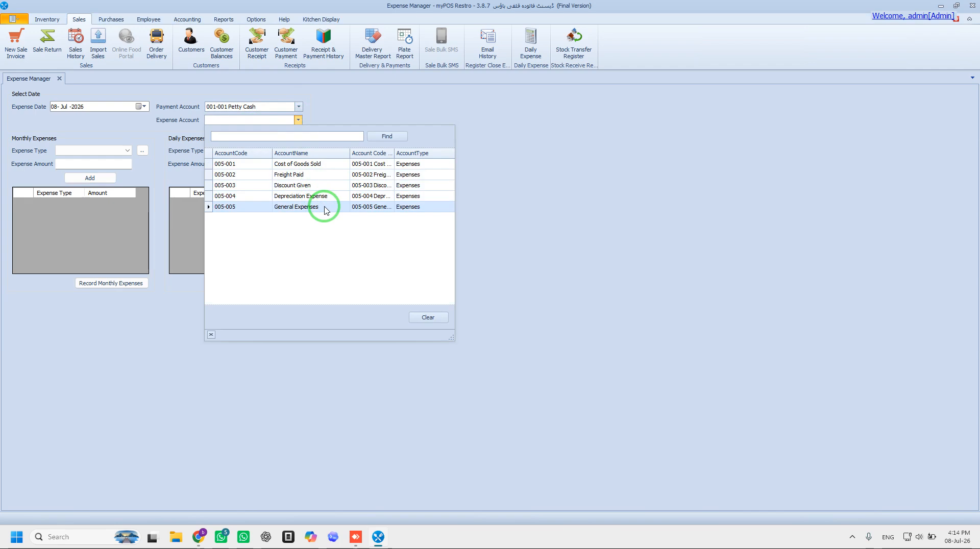
pyautogui.click(307, 175)
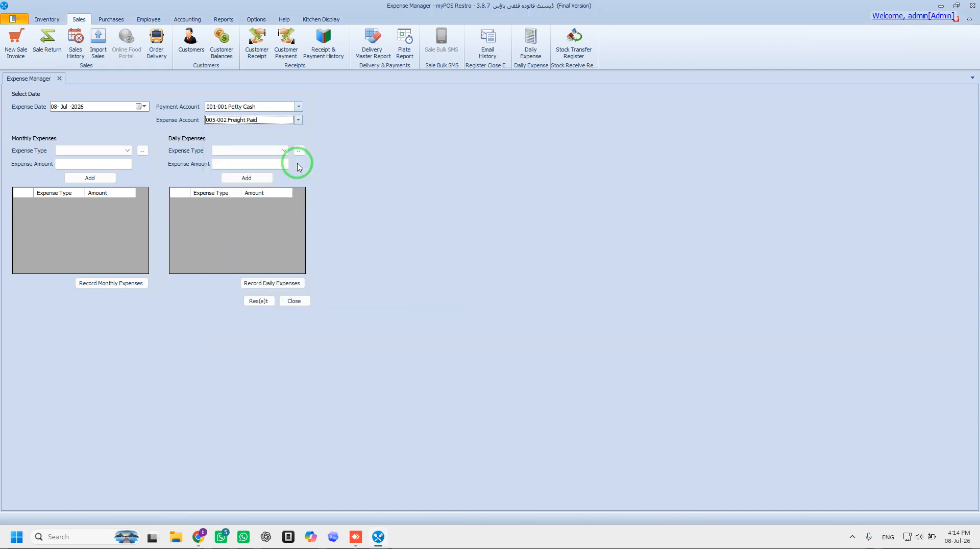
pyautogui.click(299, 120)
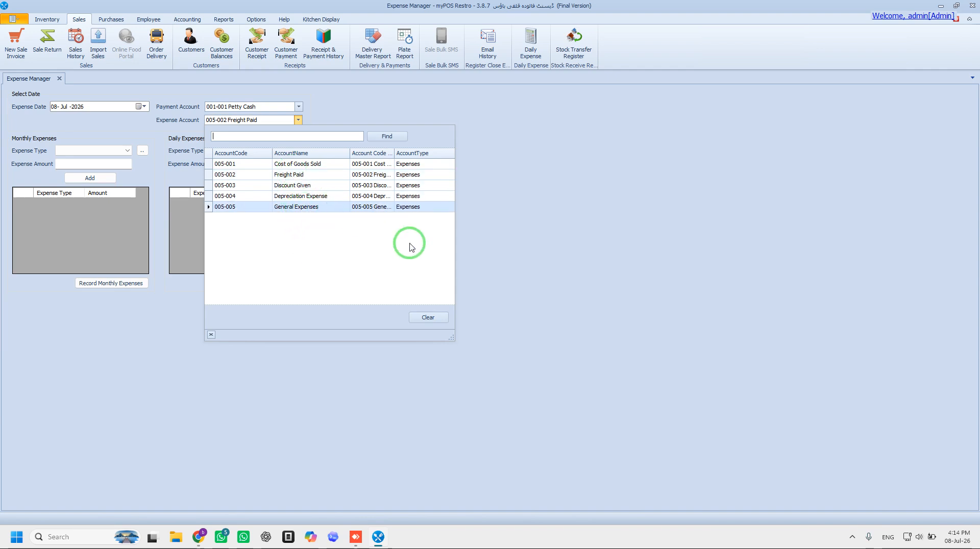
pyautogui.click(507, 264)
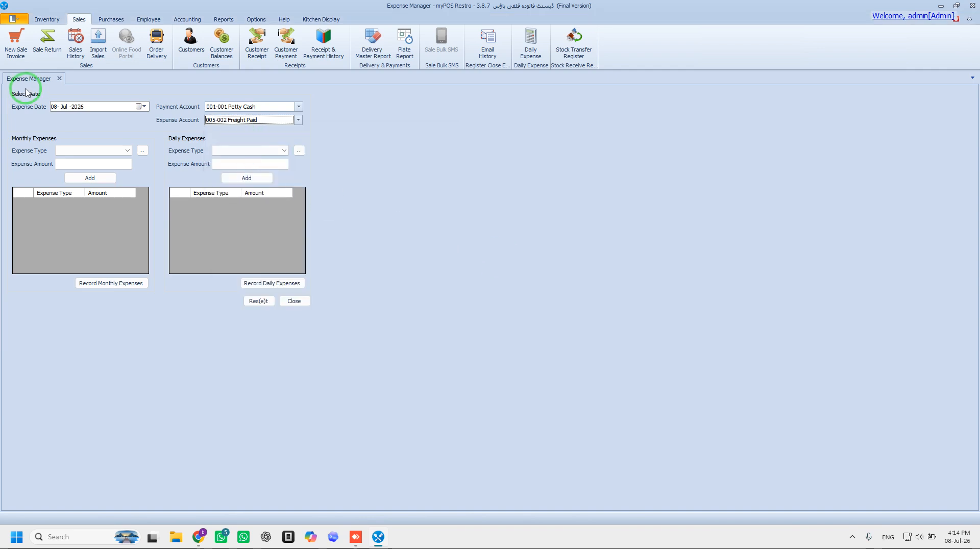
pyautogui.click(59, 78)
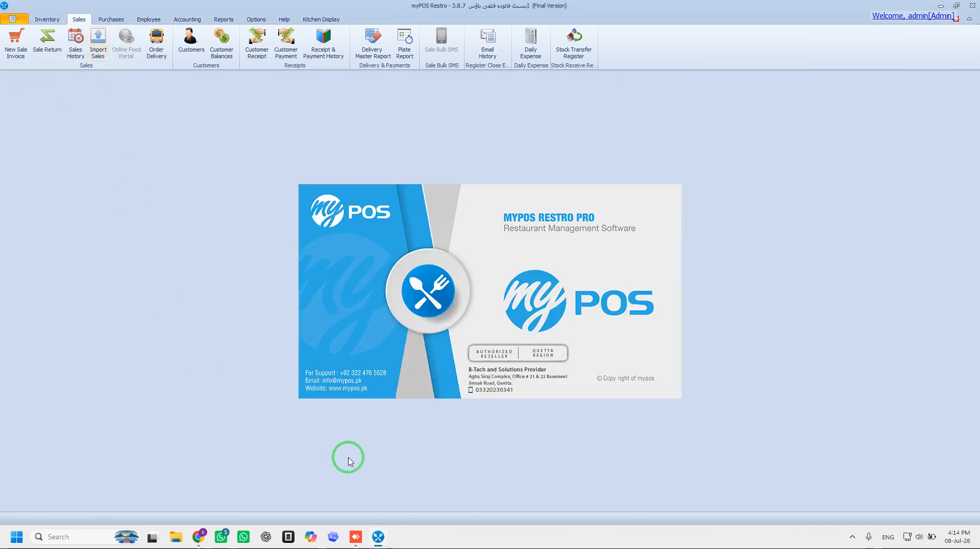
# Switch to the desktop, open ZREPORT.pdf, and examine the first and last invoice dates
pyautogui.click(940, 7)
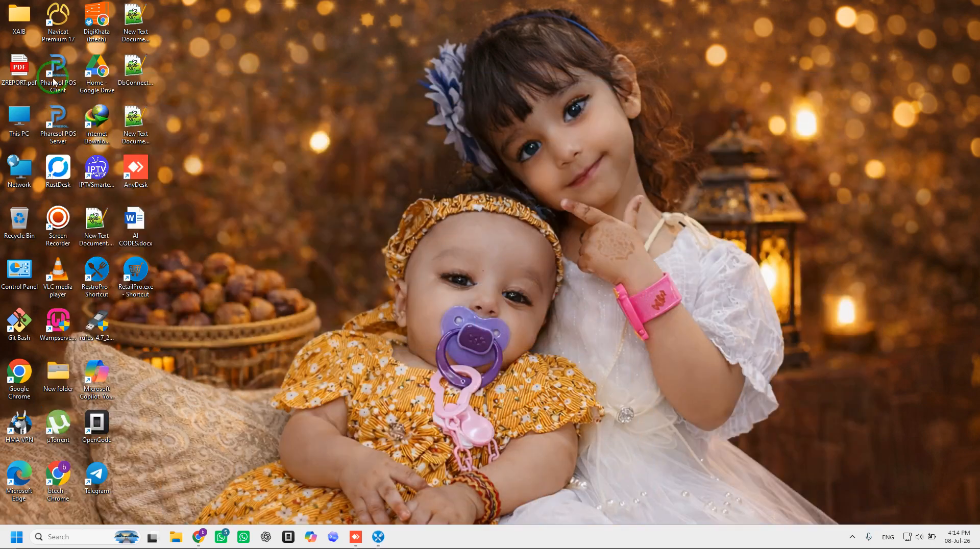
pyautogui.doubleClick(20, 66)
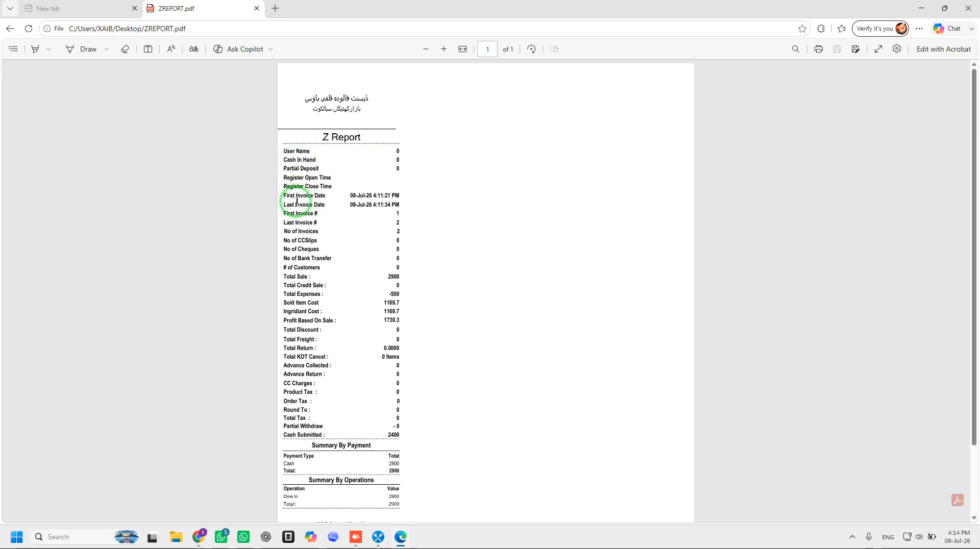
pyautogui.moveTo(345, 195); pyautogui.dragTo(415, 203)
pyautogui.click(361, 204)
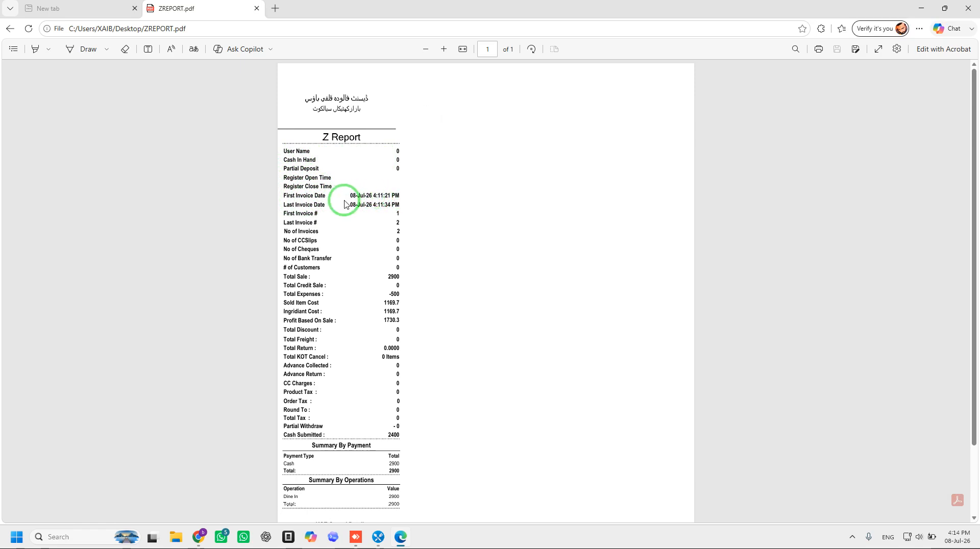
pyautogui.moveTo(402, 204); pyautogui.dragTo(351, 204)
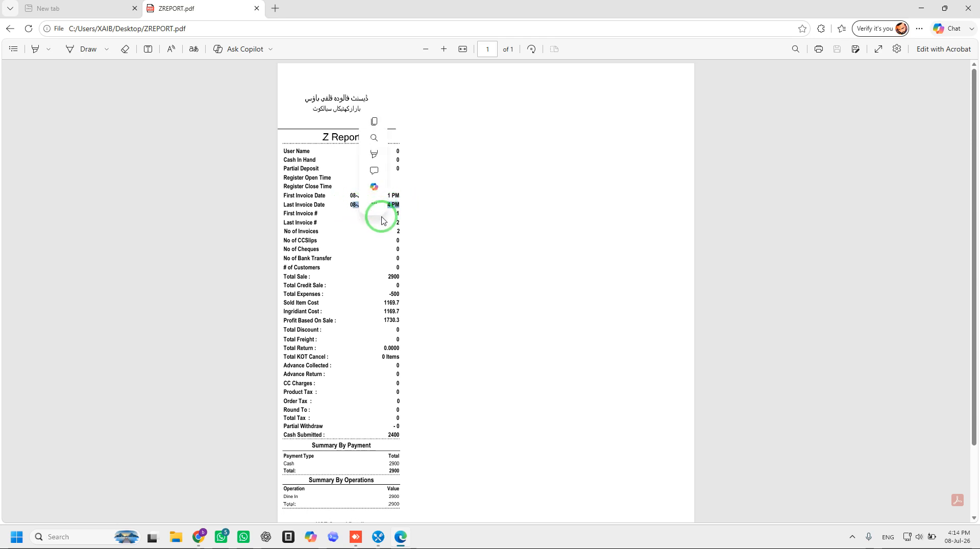
# Examine the Z report's invoice numbers, total sale, total expenses, and cost and profit lines at a larger size
pyautogui.keyDown('ctrl'); pyautogui.scroll(4, 379, 225); pyautogui.keyUp('ctrl')
pyautogui.keyDown('ctrl'); pyautogui.scroll(-2, 378, 245); pyautogui.keyUp('ctrl')
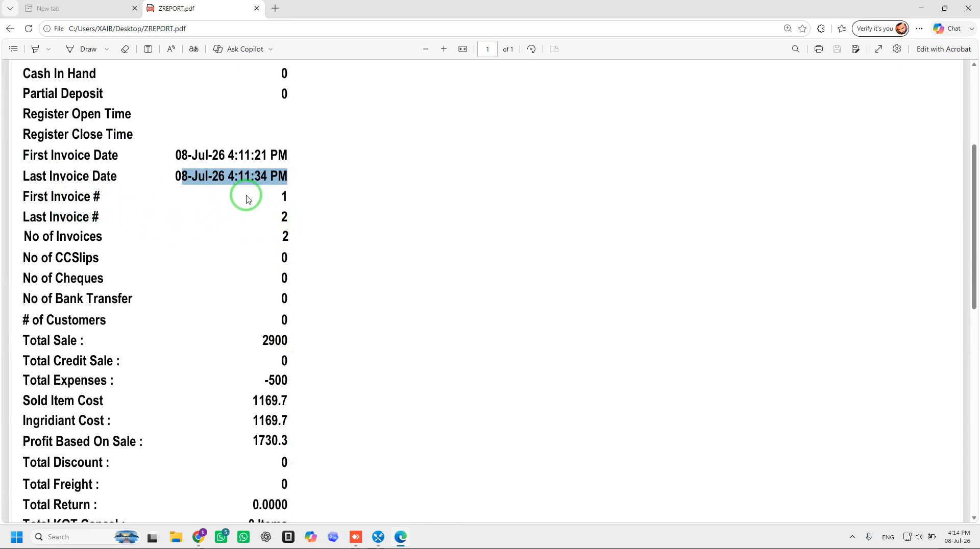
pyautogui.moveTo(280, 197); pyautogui.dragTo(297, 217)
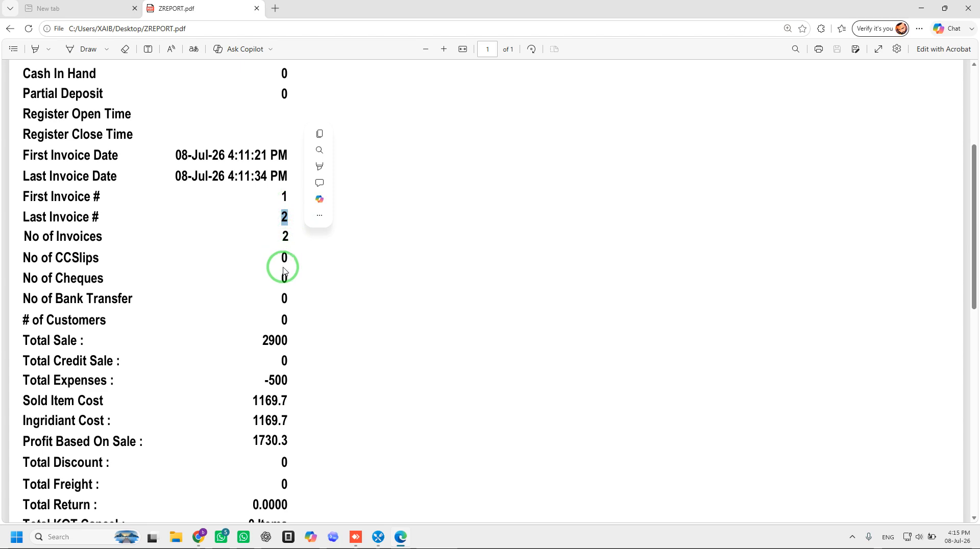
pyautogui.scroll(-1, 271, 320)
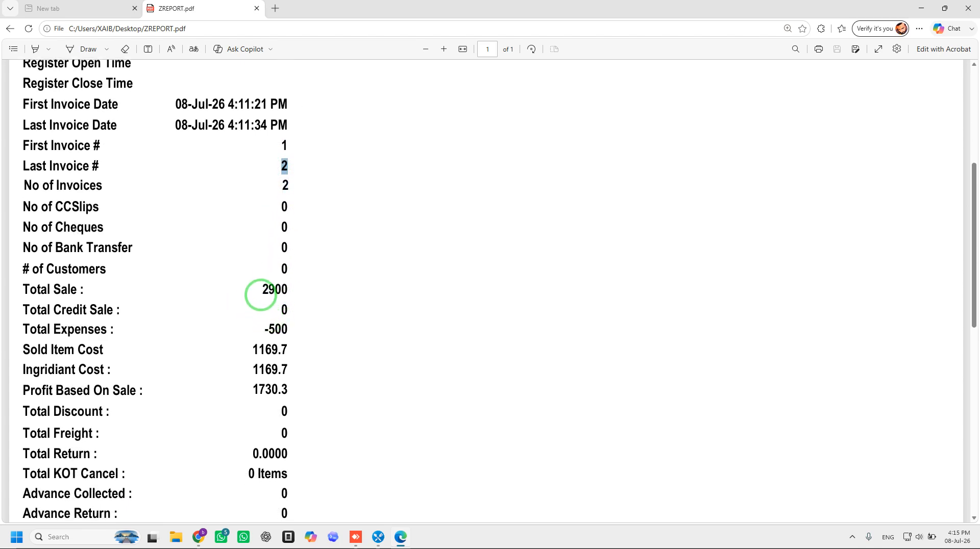
pyautogui.scroll(-1, 262, 293)
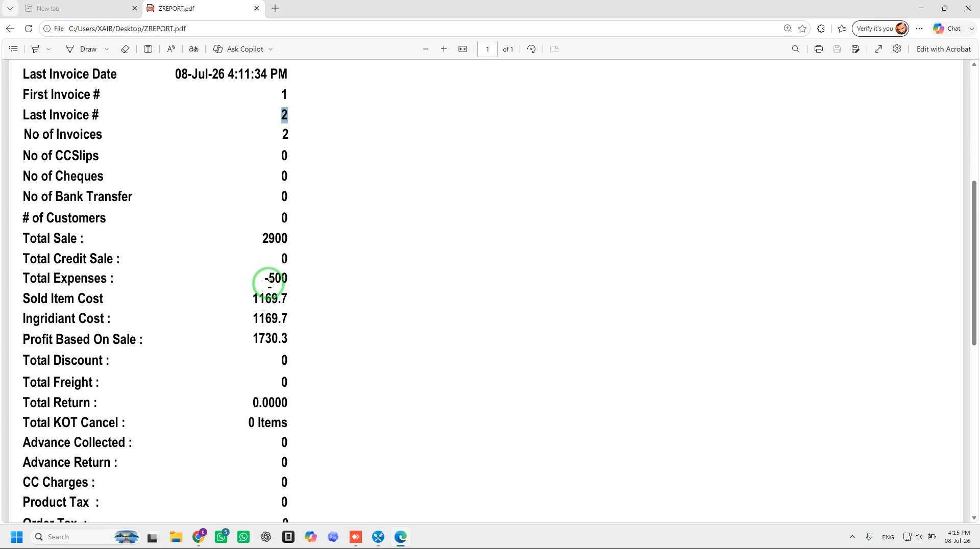
pyautogui.moveTo(265, 279); pyautogui.dragTo(294, 278)
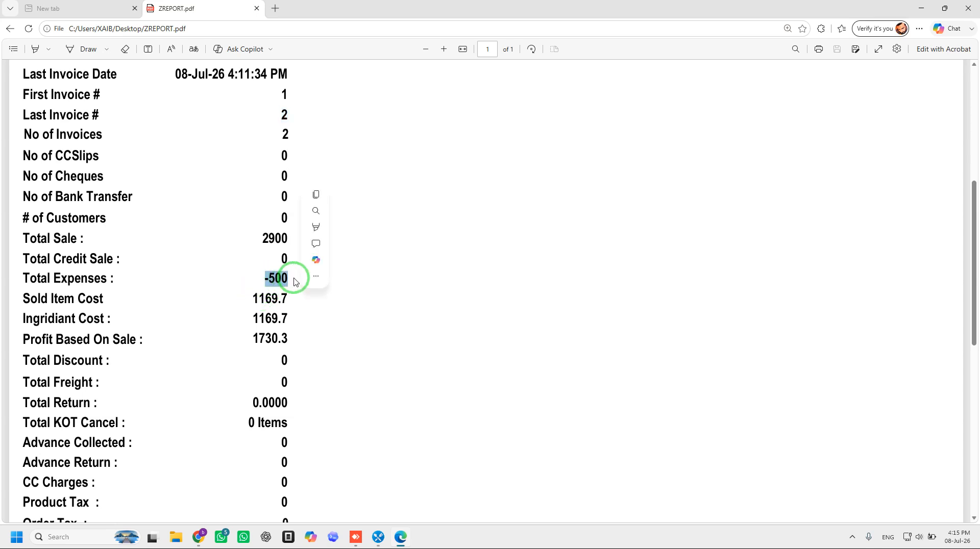
pyautogui.scroll(-1, 295, 283)
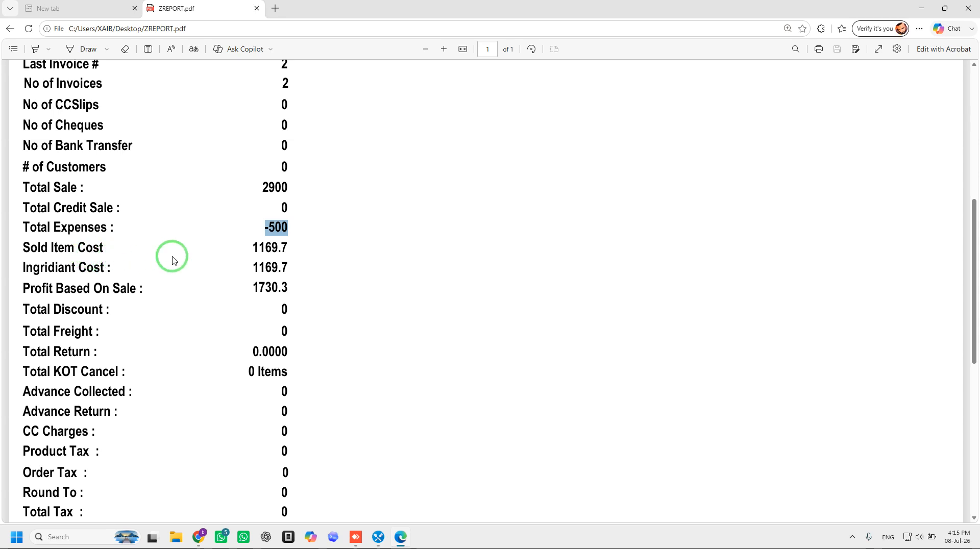
# Examine the sold item cost, ingredient cost, profit, cash submitted and cash payment figures in ZREPORT.pdf
pyautogui.moveTo(250, 246); pyautogui.dragTo(269, 247)
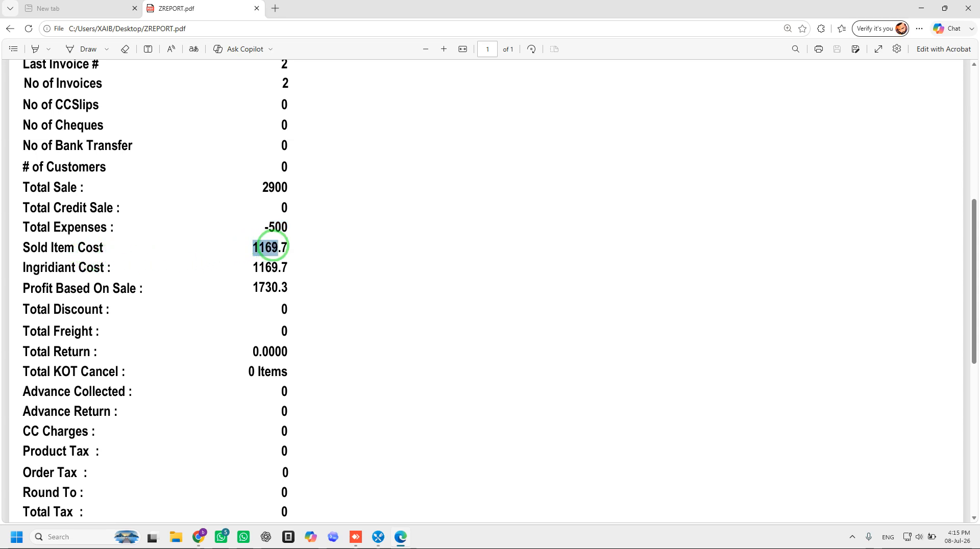
pyautogui.moveTo(253, 267); pyautogui.dragTo(287, 251)
pyautogui.click(260, 265)
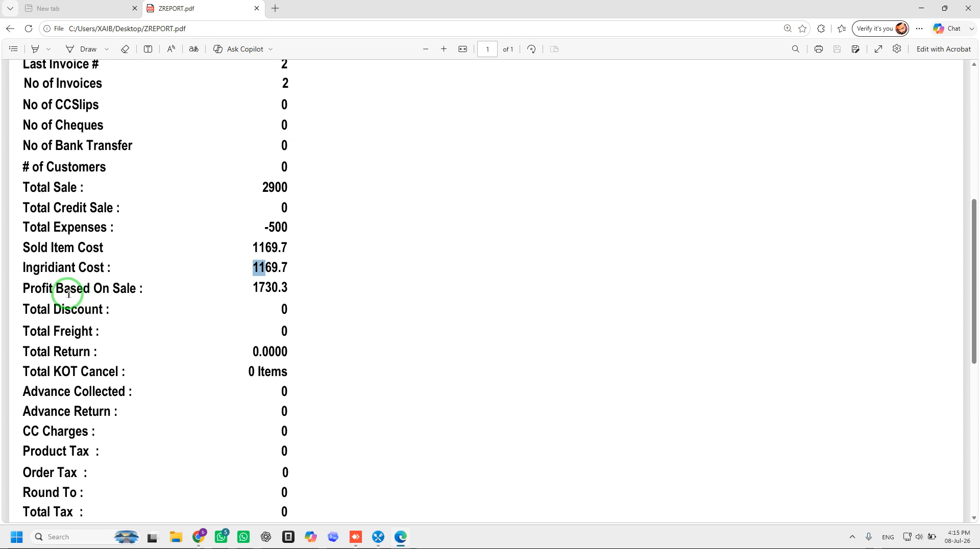
pyautogui.moveTo(254, 287); pyautogui.dragTo(289, 287)
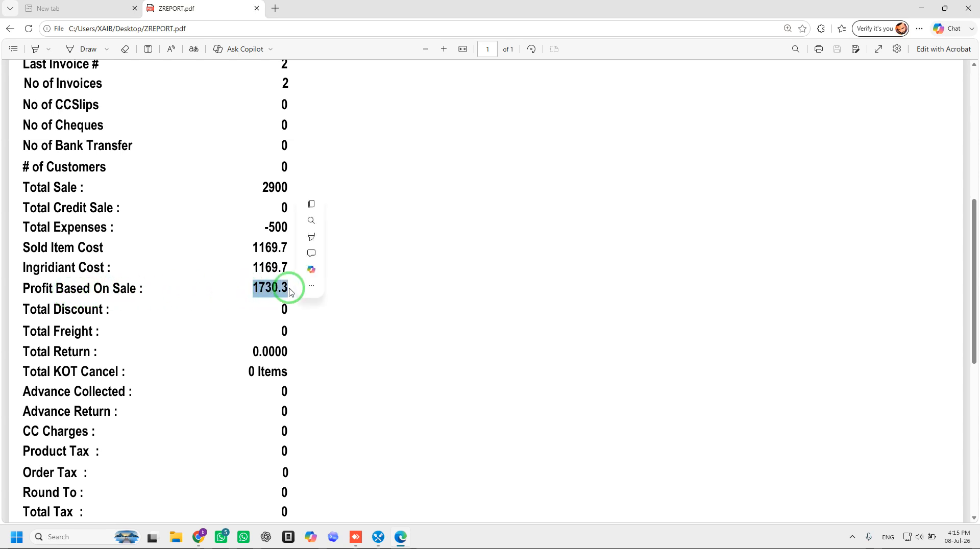
pyautogui.scroll(-5, 289, 291)
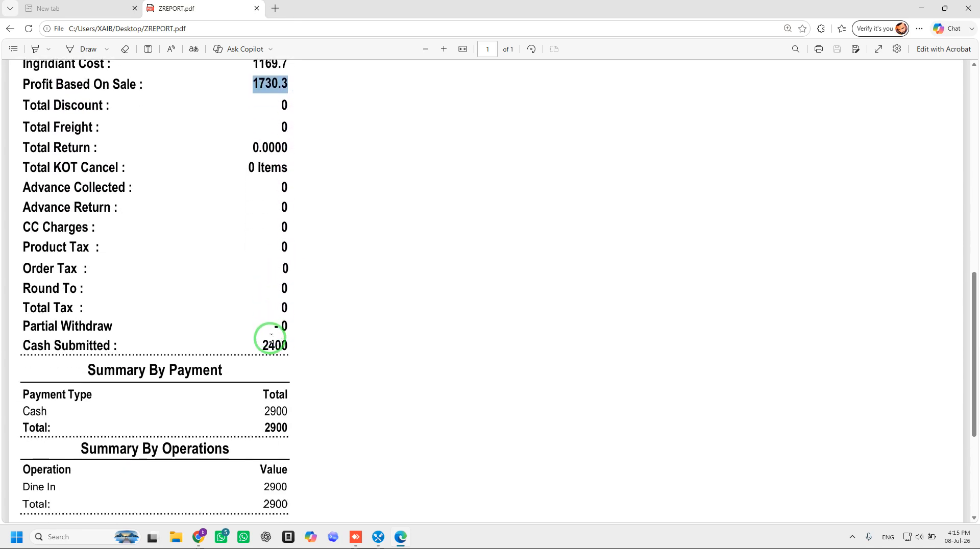
pyautogui.moveTo(262, 345); pyautogui.dragTo(284, 345)
pyautogui.scroll(-2, 309, 353)
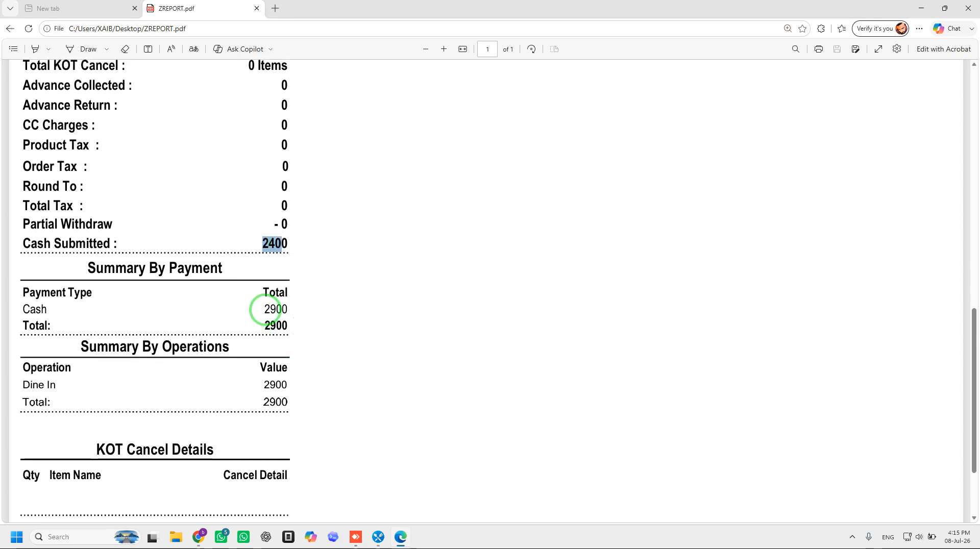
pyautogui.moveTo(265, 309); pyautogui.dragTo(281, 309)
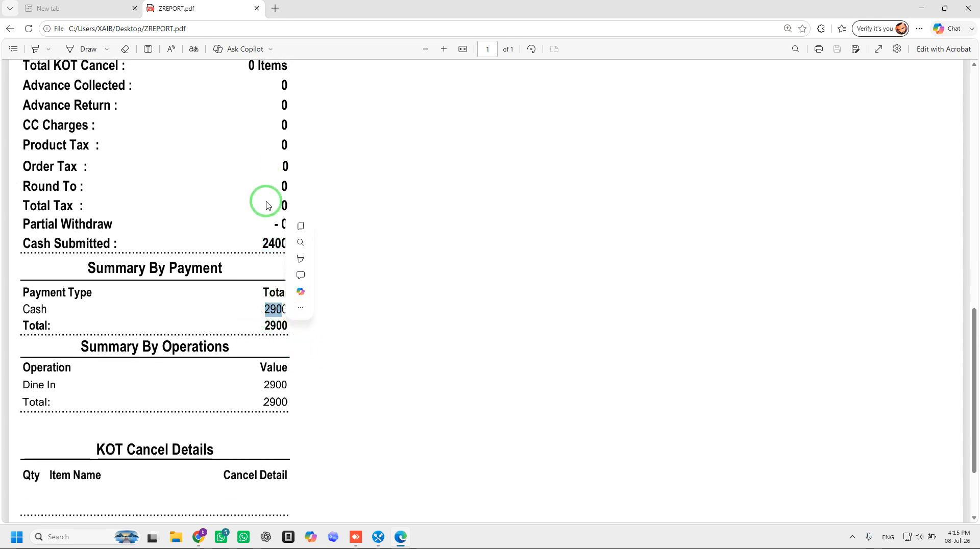
# Compare the cash payment total with the total expenses and cash submitted figures in the Z Report
pyautogui.scroll(1, 273, 332)
pyautogui.scroll(1, 273, 336)
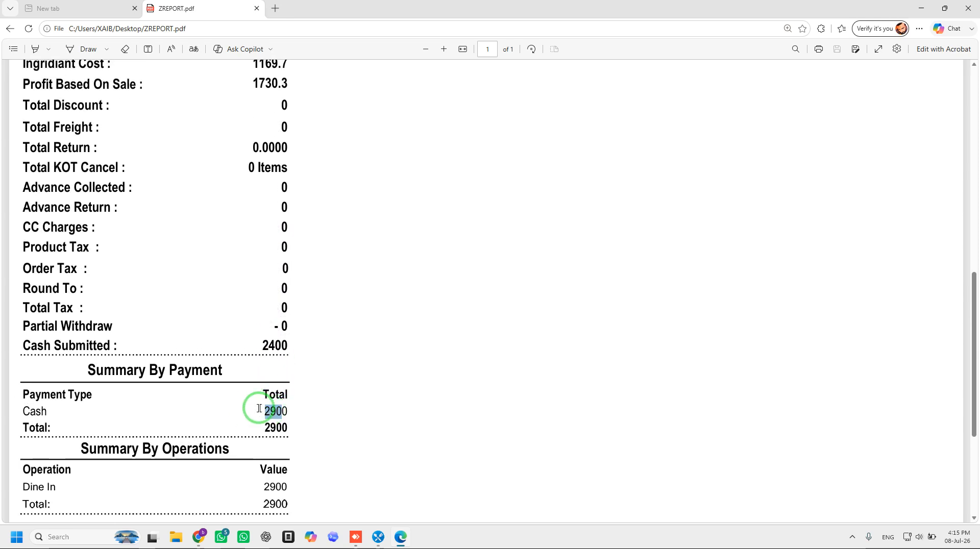
pyautogui.scroll(1, 272, 416)
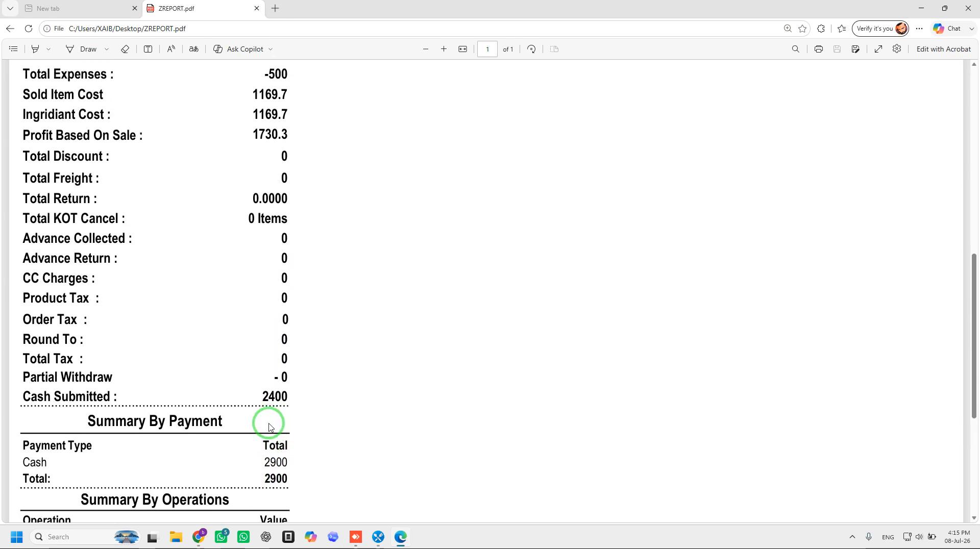
pyautogui.moveTo(264, 464); pyautogui.dragTo(294, 463)
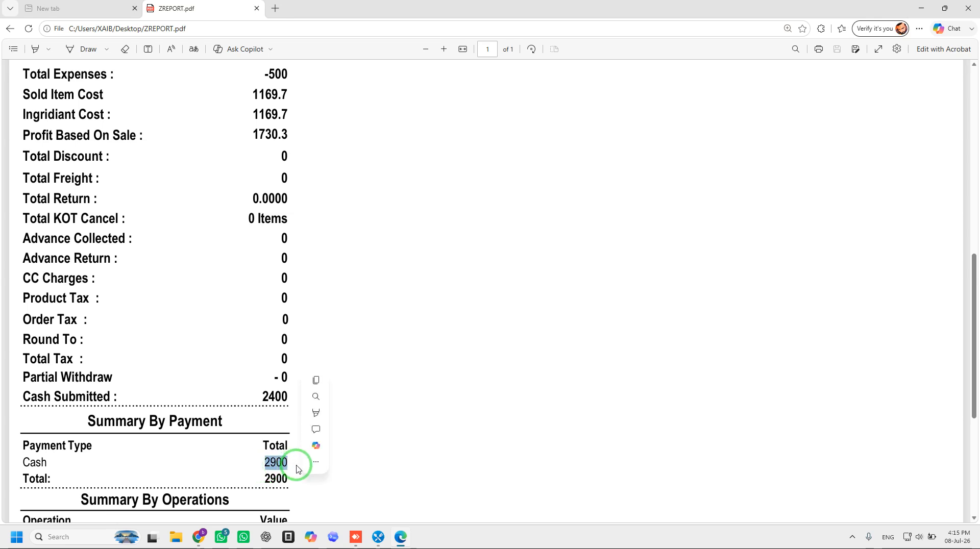
pyautogui.click(274, 463)
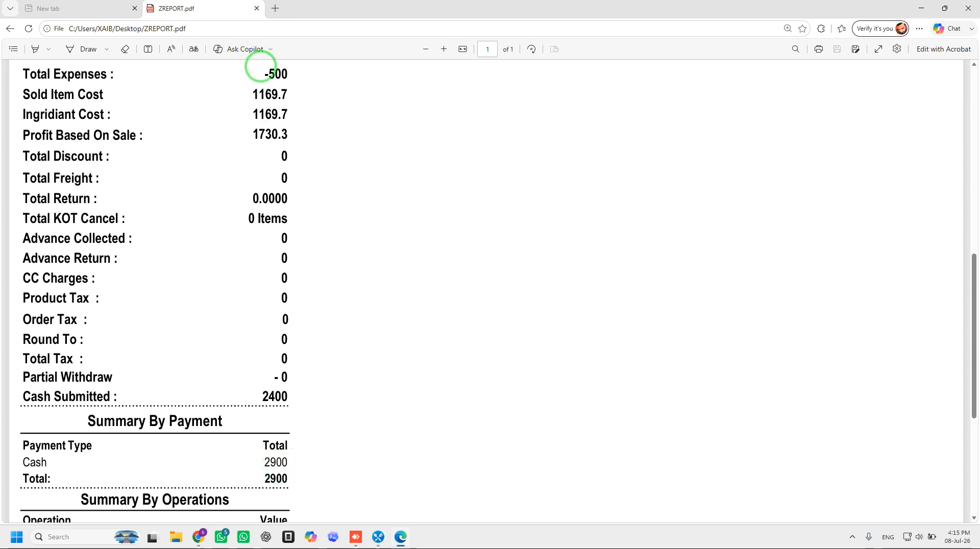
pyautogui.moveTo(265, 70); pyautogui.dragTo(295, 71)
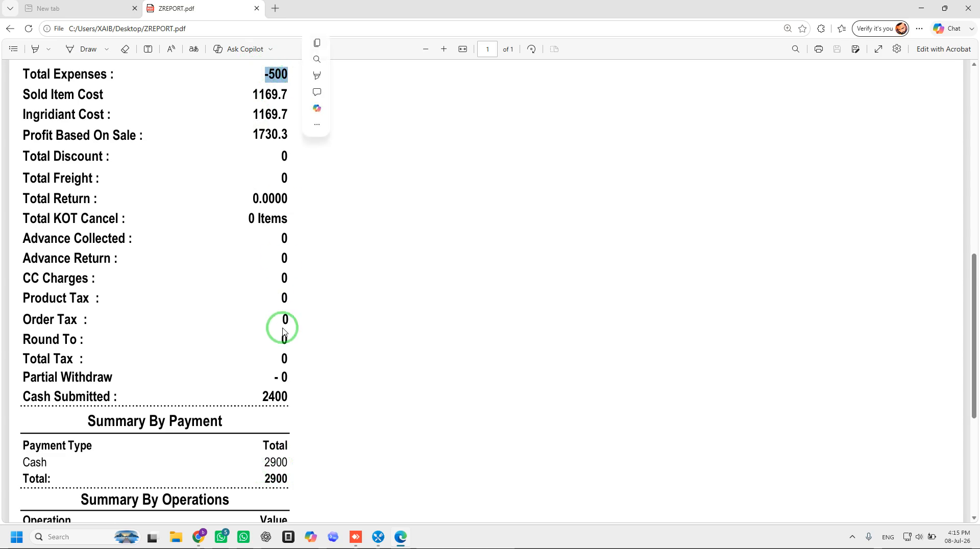
pyautogui.moveTo(263, 398); pyautogui.dragTo(288, 399)
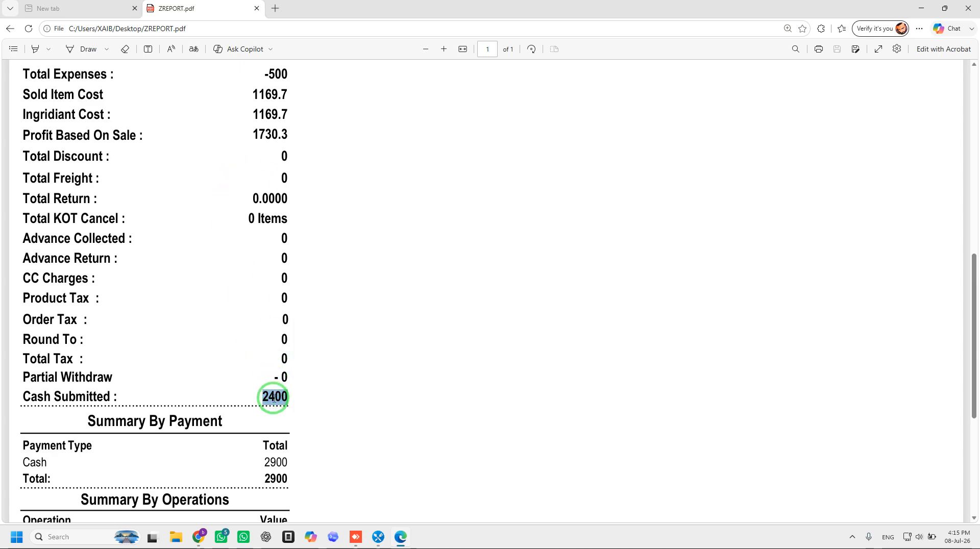
# Review the whole Z Report, from the register details down to the operations summary and KOT cancel details
pyautogui.scroll(-5, 278, 392)
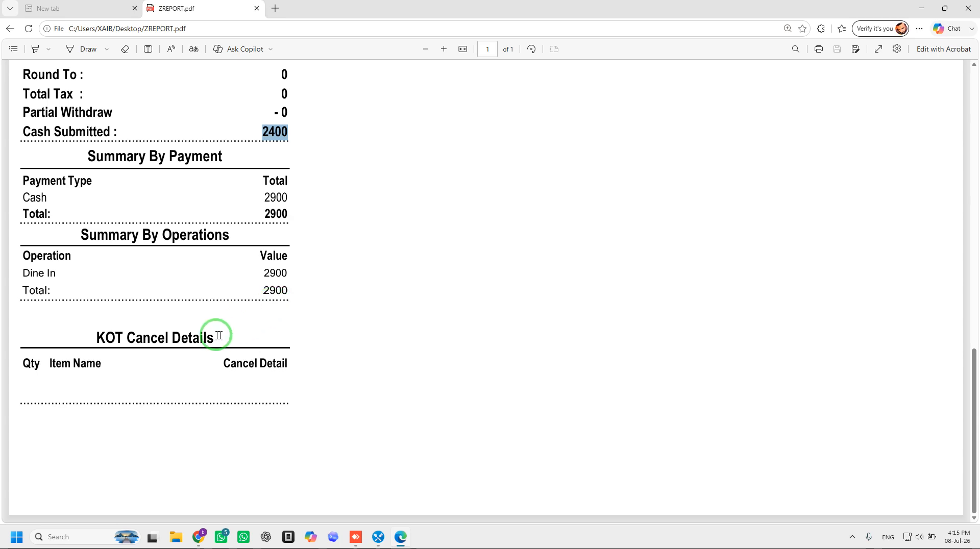
pyautogui.scroll(5, 186, 308)
pyautogui.scroll(7, 184, 304)
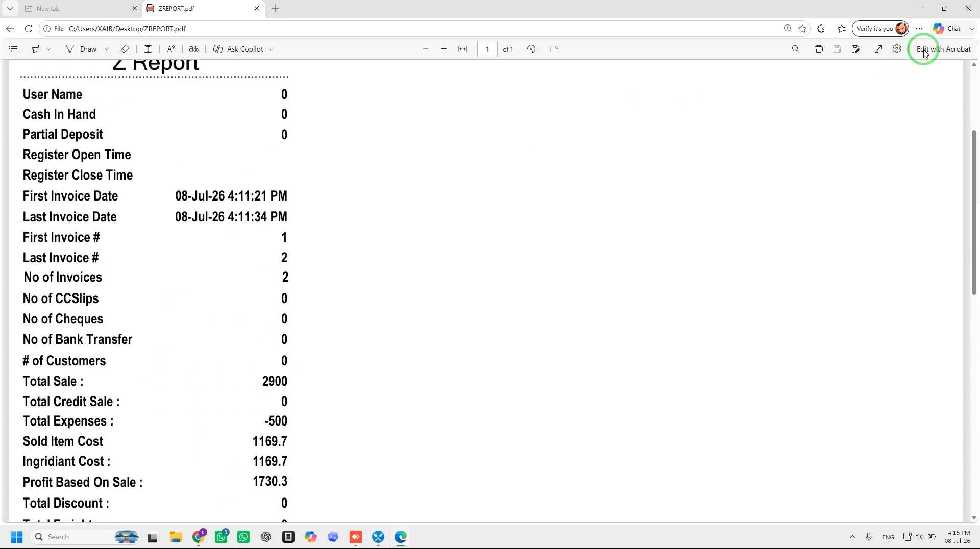
pyautogui.scroll(-7, 313, 405)
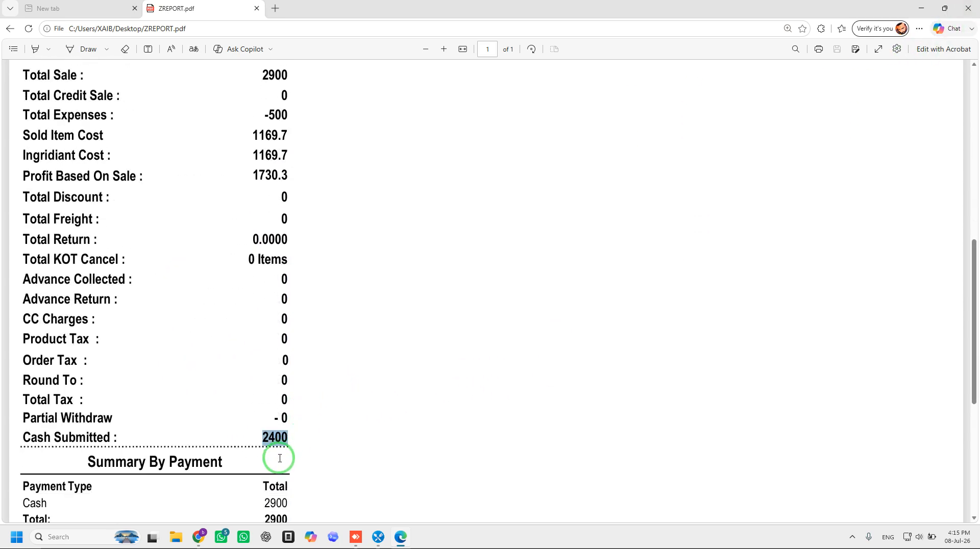
pyautogui.scroll(-3, 256, 445)
pyautogui.scroll(-2, 257, 456)
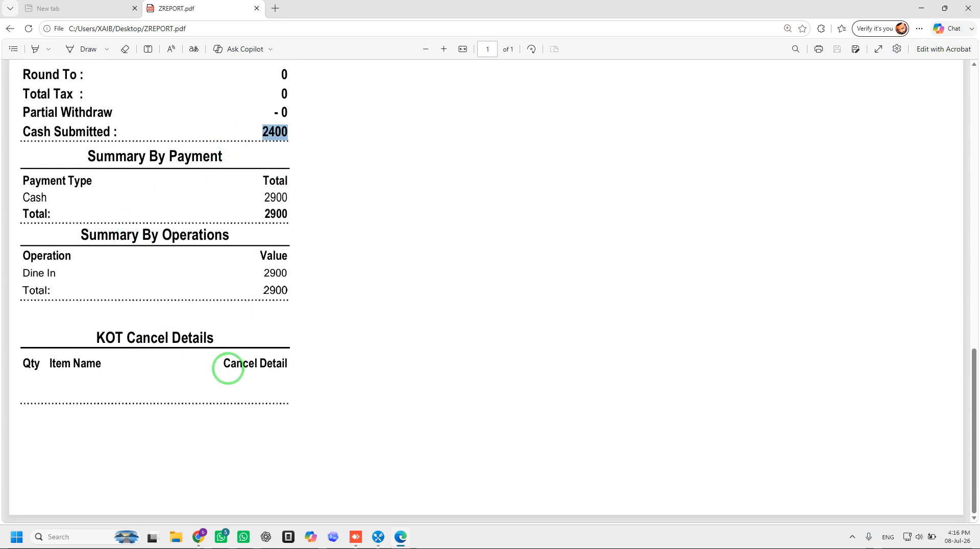
# Close the PDF report, switch to myPOS Restro and display the ZReport print and email settings
pyautogui.click(965, 15)
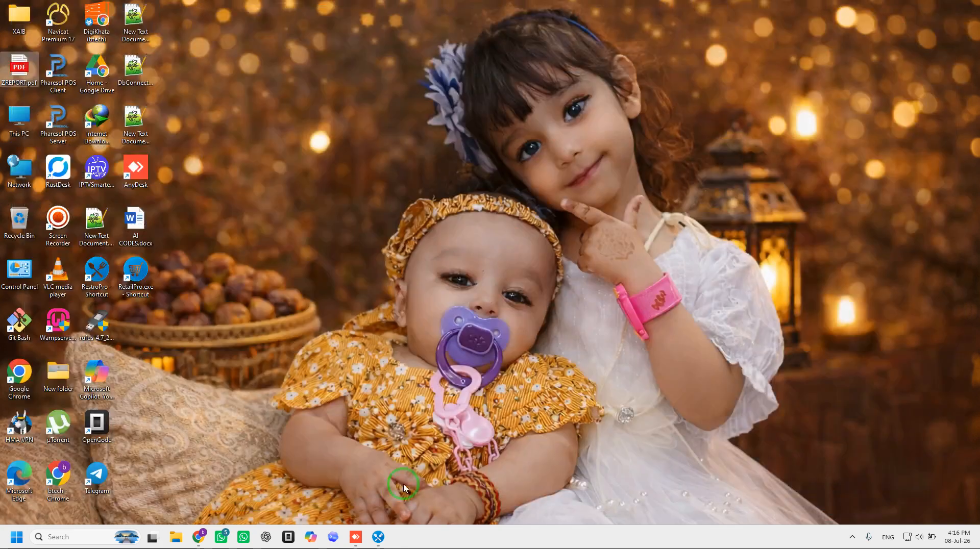
pyautogui.click(382, 540)
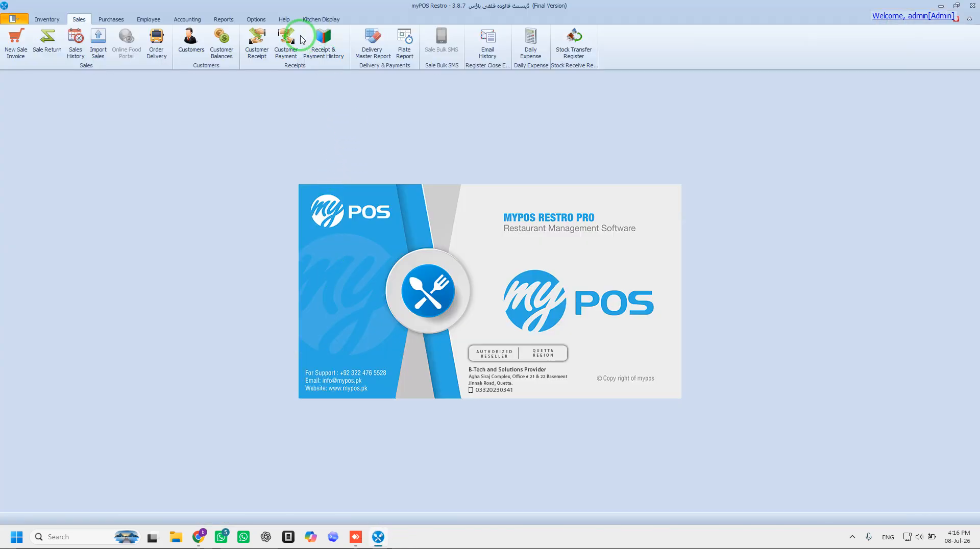
pyautogui.click(256, 19)
pyautogui.click(15, 42)
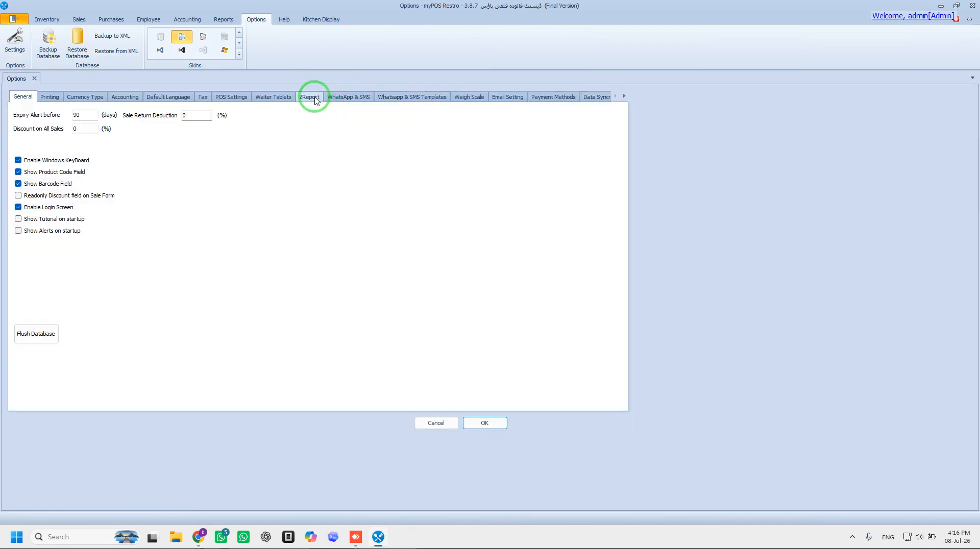
pyautogui.click(316, 100)
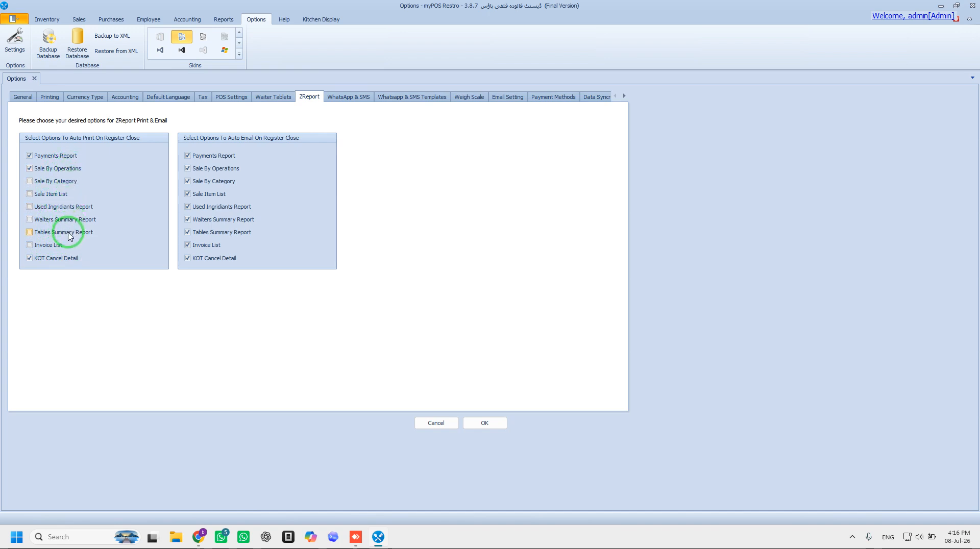
# Generate the Z Report for 01-Jul-2026 to 08-Jul-2026 with all print and summary sections included
pyautogui.click(224, 20)
pyautogui.click(250, 23)
pyautogui.click(224, 19)
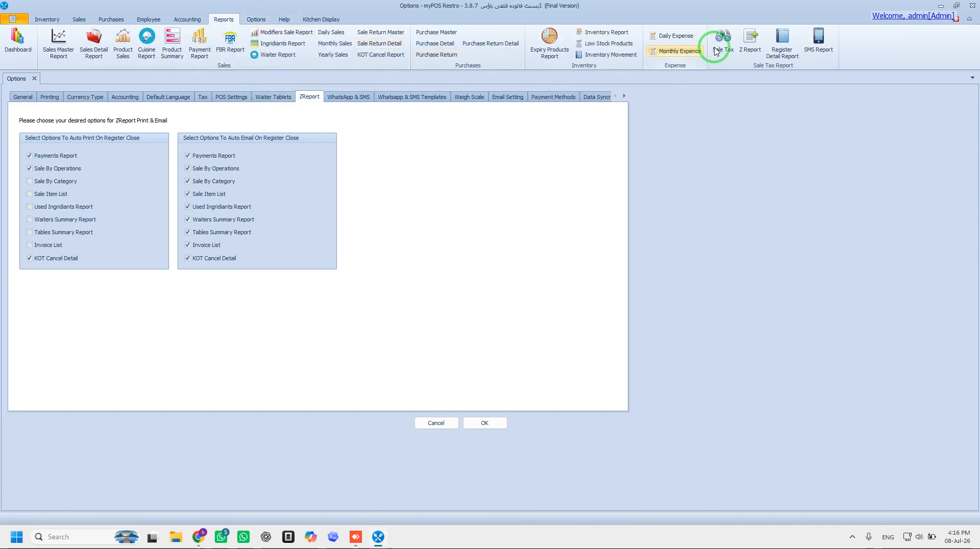
pyautogui.click(750, 45)
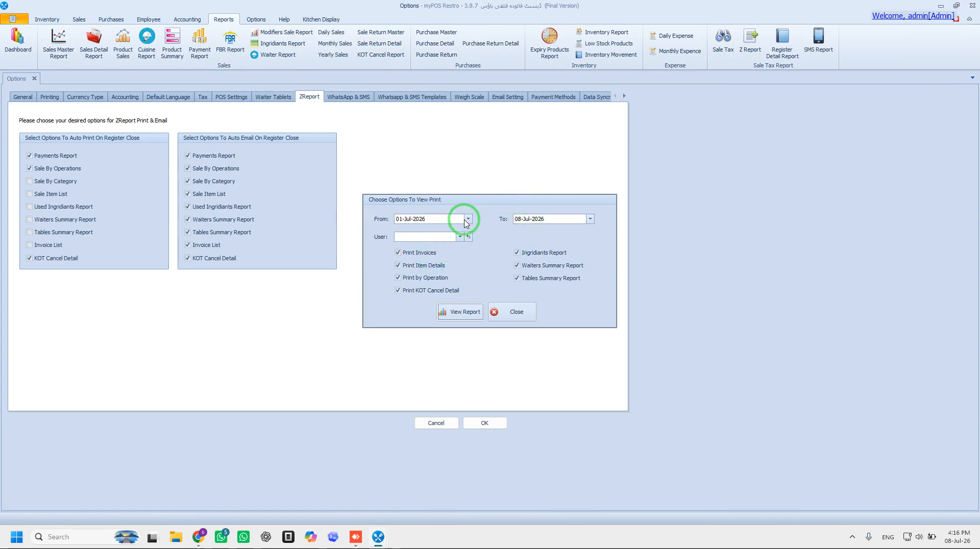
pyautogui.click(533, 219)
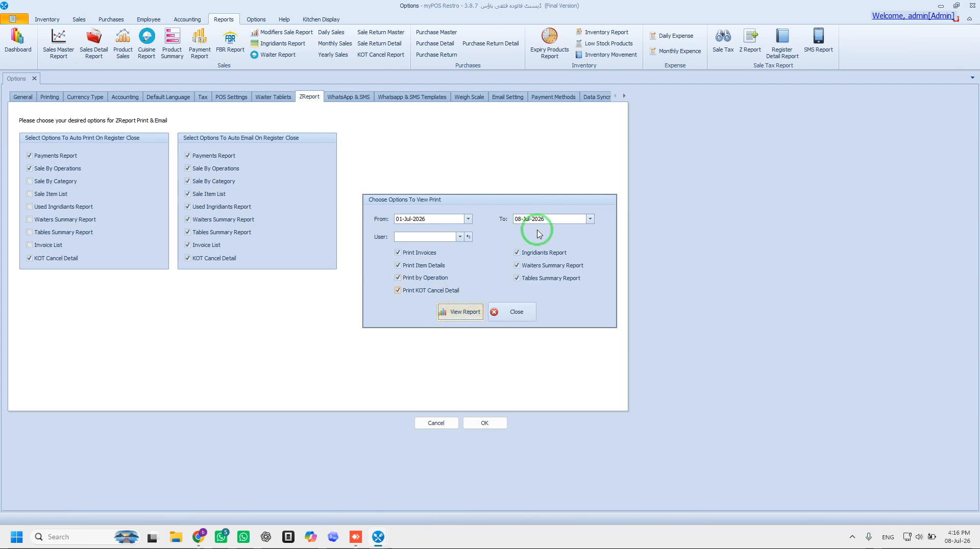
pyautogui.click(472, 312)
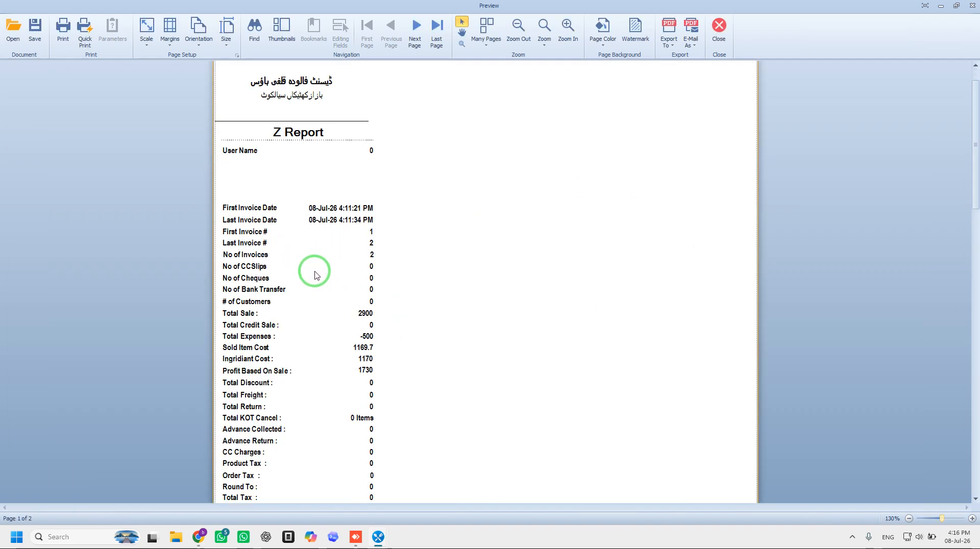
# Find the Ingridients Consumption section in the Z Report preview
pyautogui.scroll(3, 315, 275)
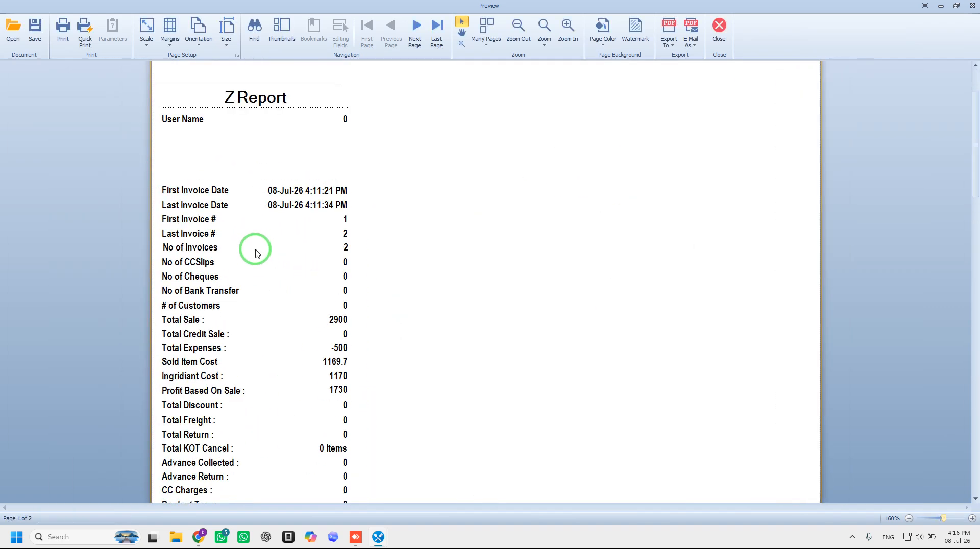
pyautogui.scroll(-1, 255, 253)
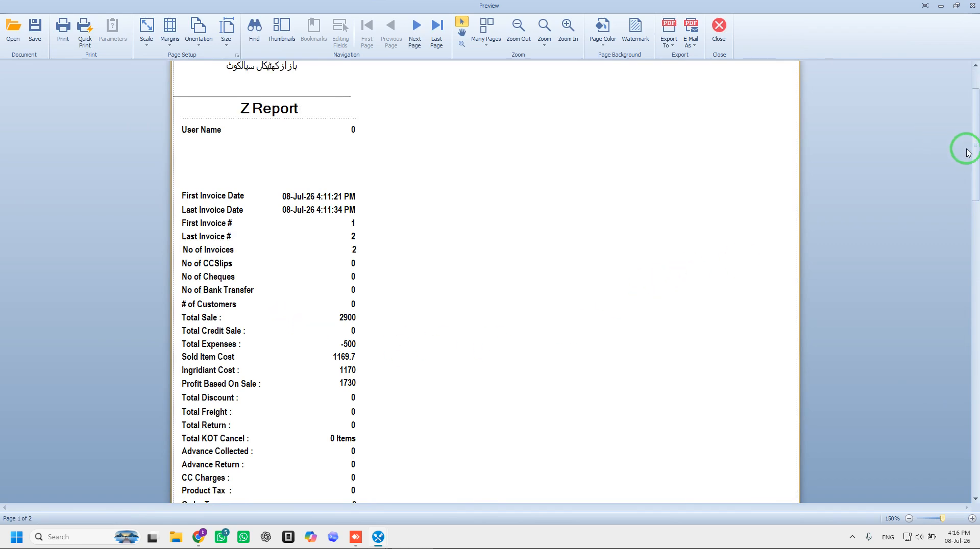
pyautogui.moveTo(976, 168); pyautogui.dragTo(961, 352)
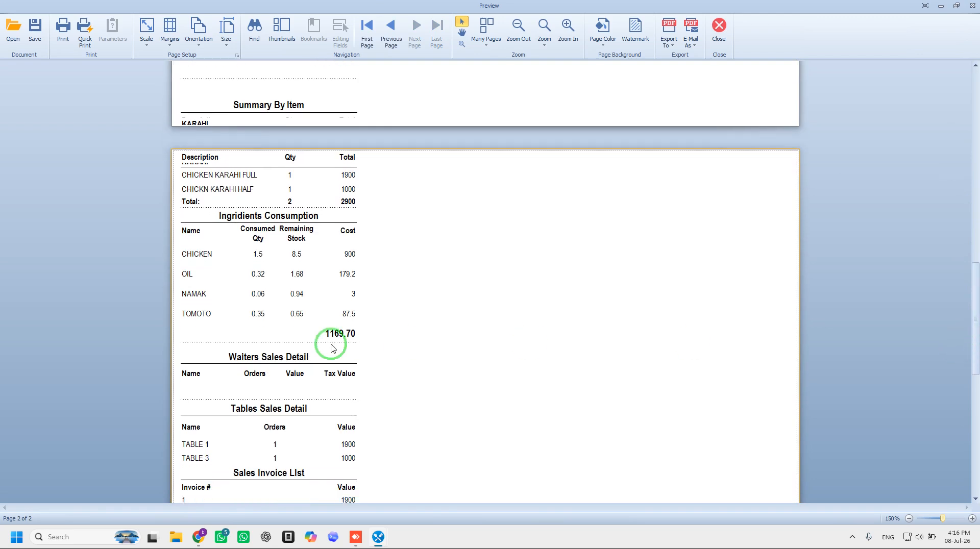
pyautogui.click(227, 221)
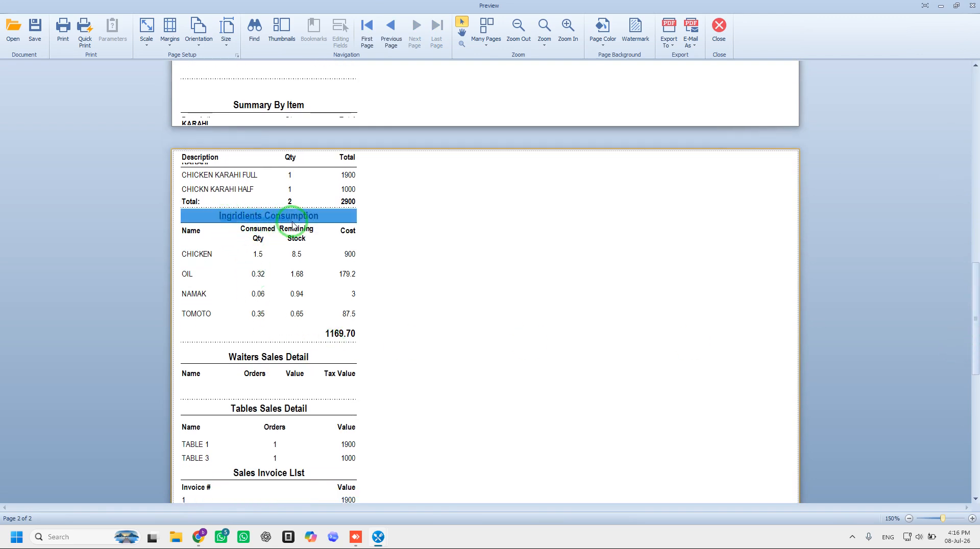
pyautogui.click(295, 224)
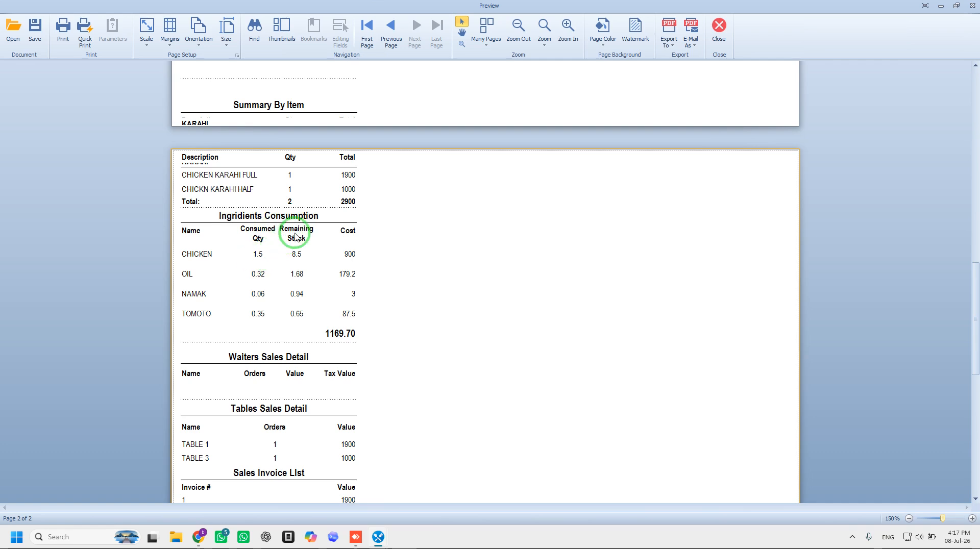
# Examine the consumed quantity, remaining stock and cost of chicken and oil, and the total ingredient cost
pyautogui.click(303, 257)
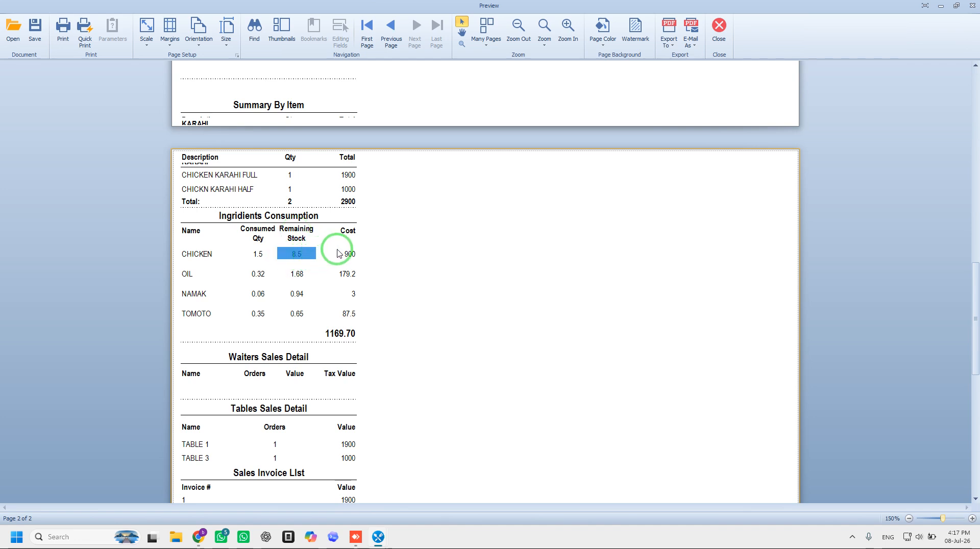
pyautogui.click(256, 257)
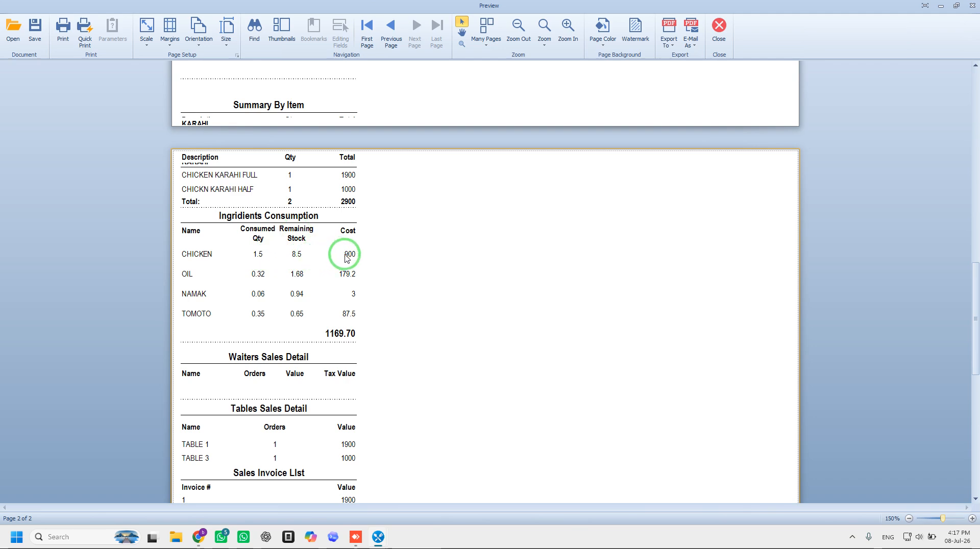
pyautogui.click(352, 257)
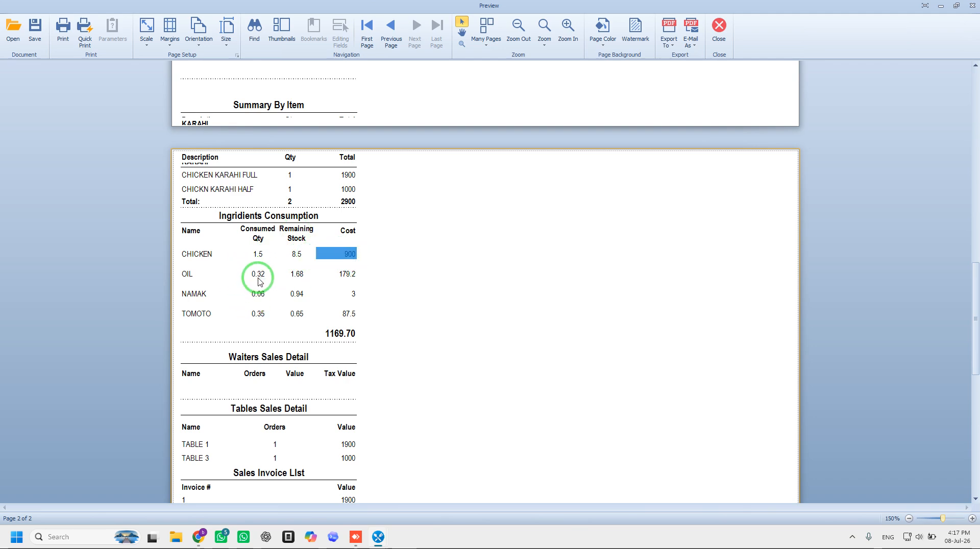
pyautogui.click(258, 276)
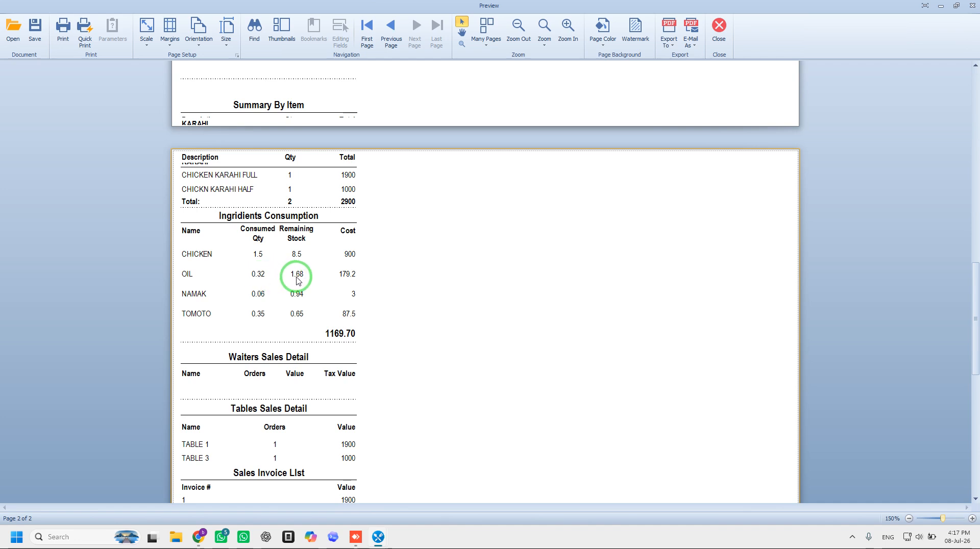
pyautogui.click(298, 277)
pyautogui.click(343, 276)
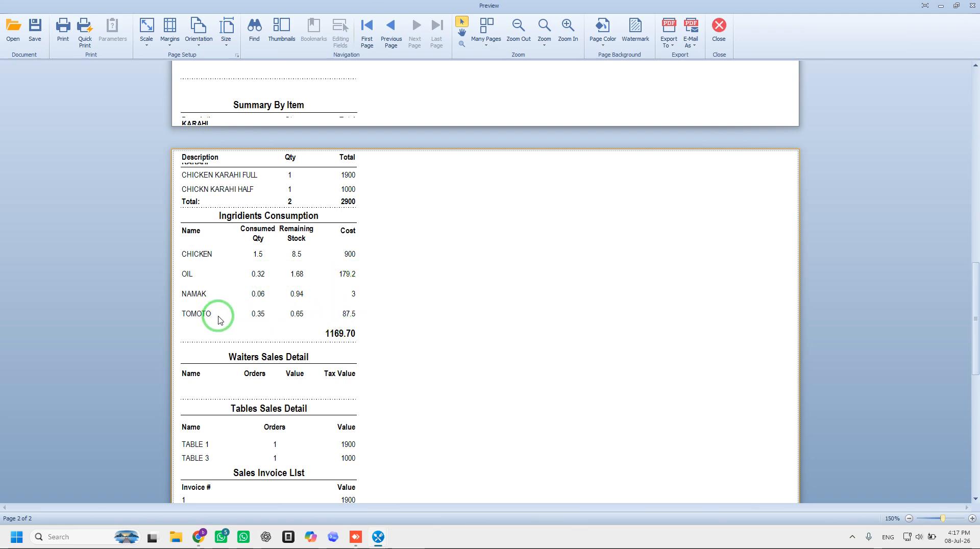
pyautogui.click(345, 337)
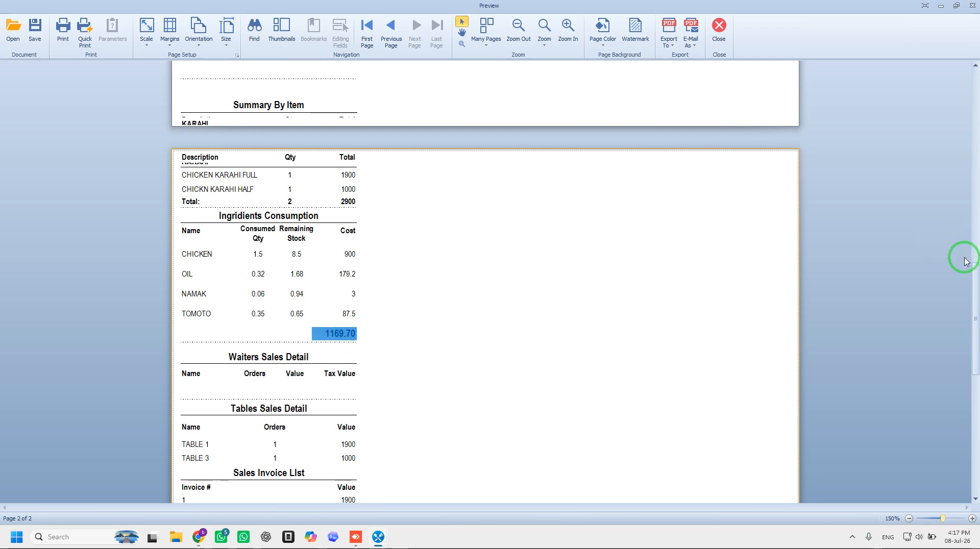
# Compare the sold item cost with the profit based on sale in the Z Report totals
pyautogui.moveTo(978, 307); pyautogui.dragTo(970, 139)
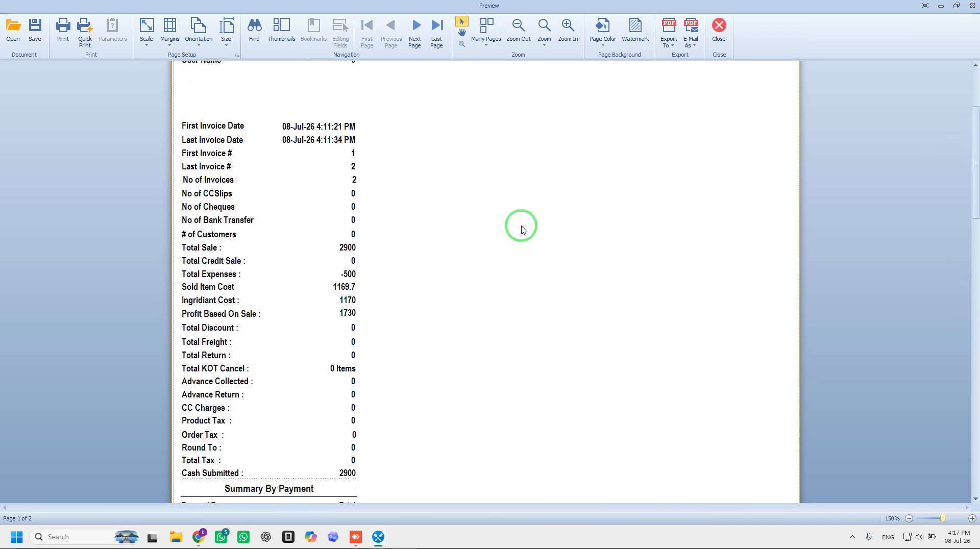
pyautogui.click(340, 288)
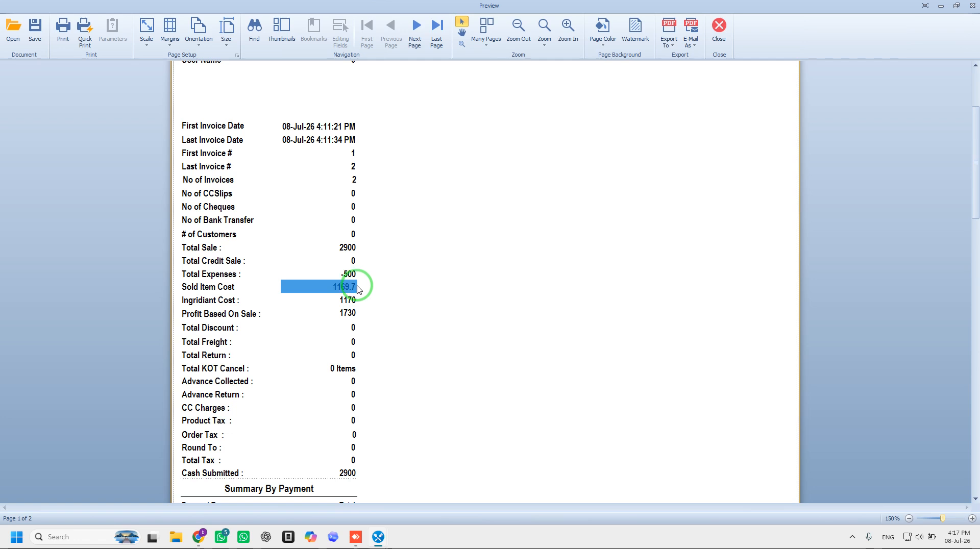
pyautogui.click(350, 312)
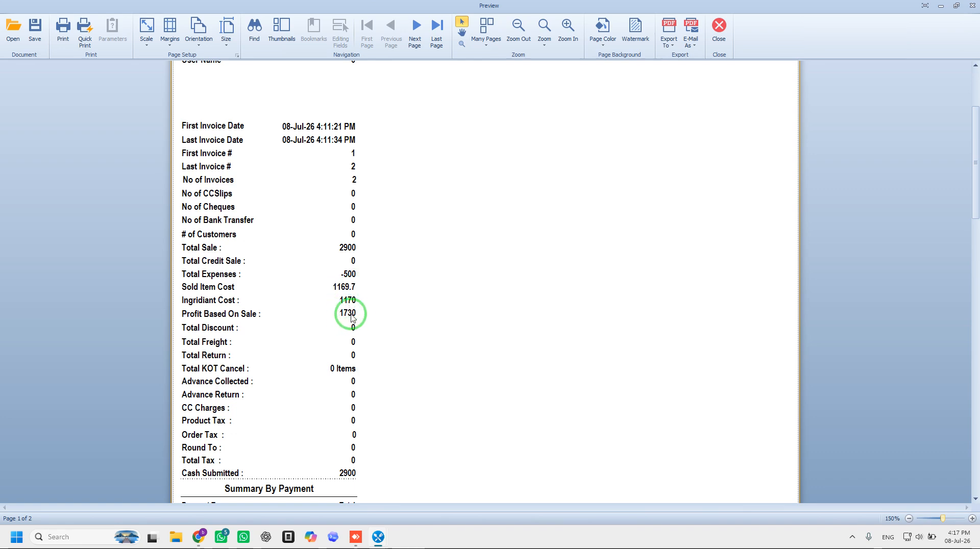
# Examine the order values per table and per invoice in the Tables Sales Detail and Sales Invoice List sections
pyautogui.moveTo(976, 201); pyautogui.dragTo(976, 339)
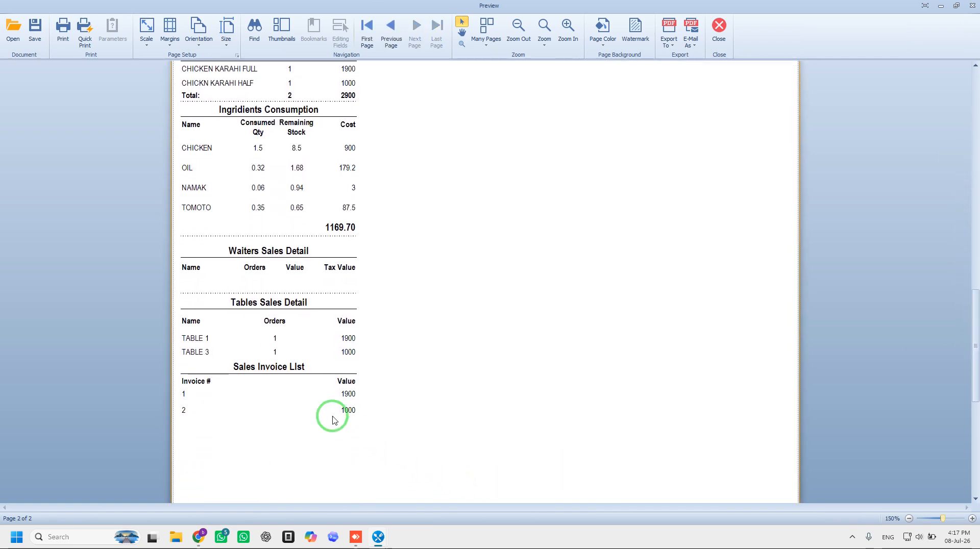
pyautogui.click(345, 339)
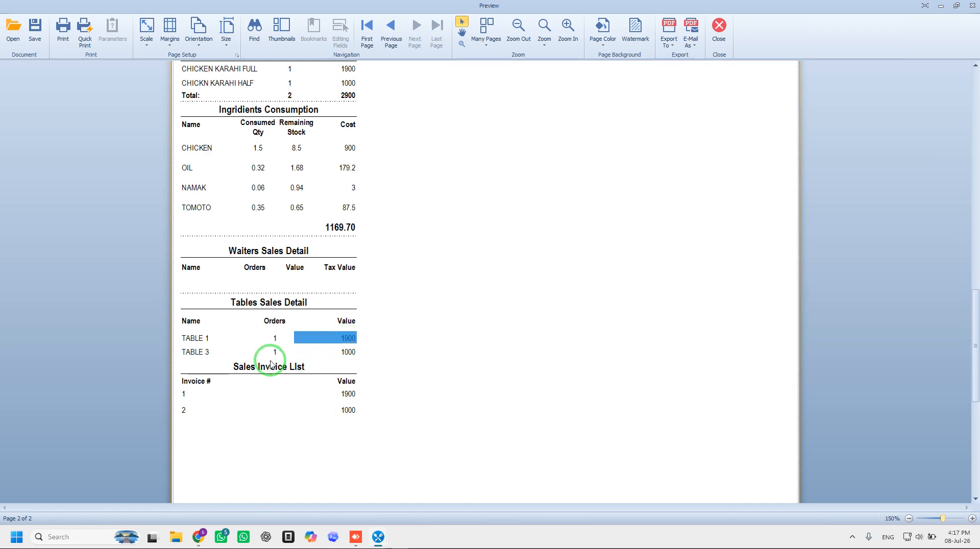
pyautogui.click(265, 350)
pyautogui.click(341, 351)
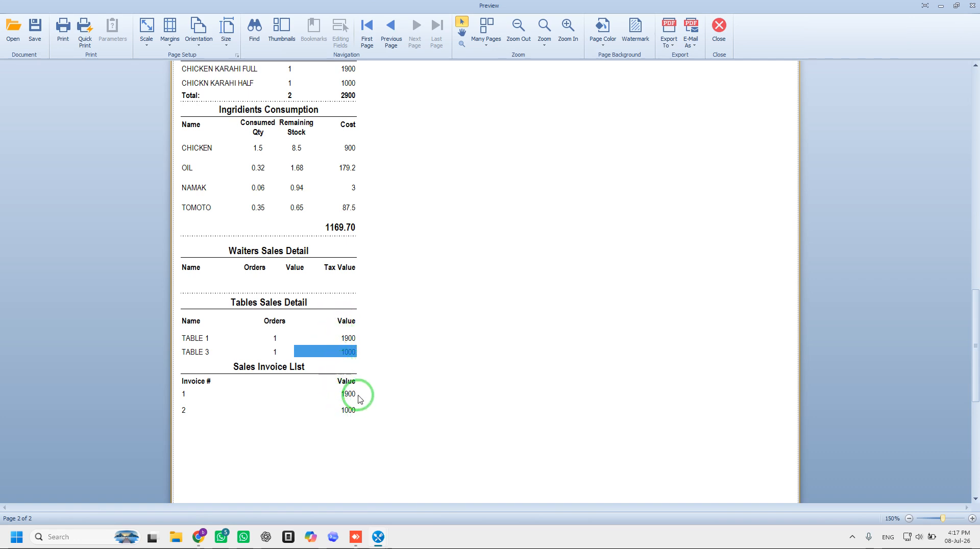
pyautogui.click(336, 396)
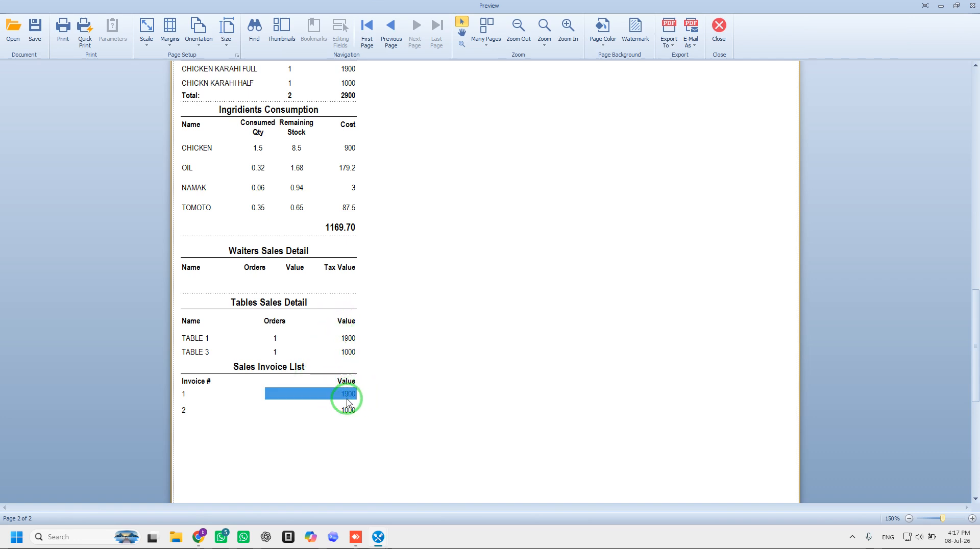
pyautogui.click(342, 401)
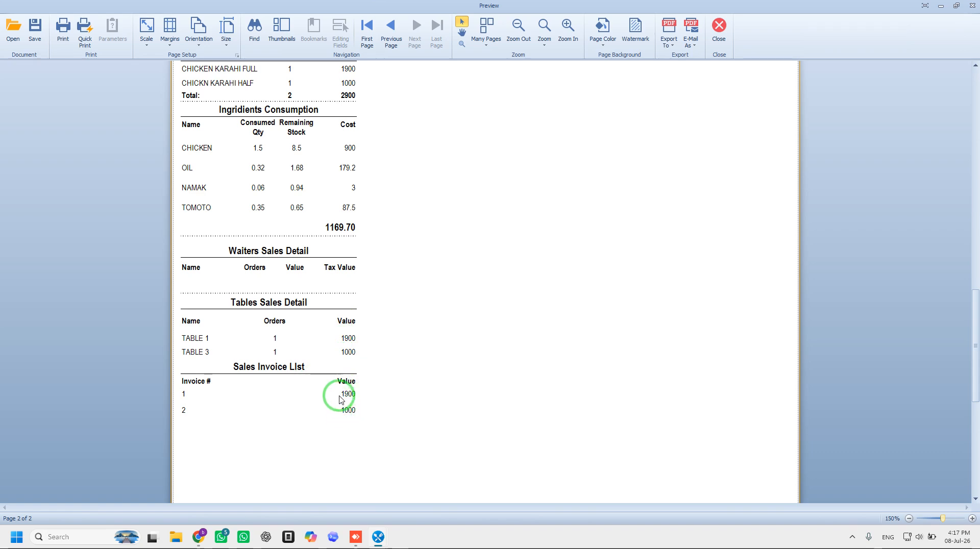
pyautogui.click(345, 410)
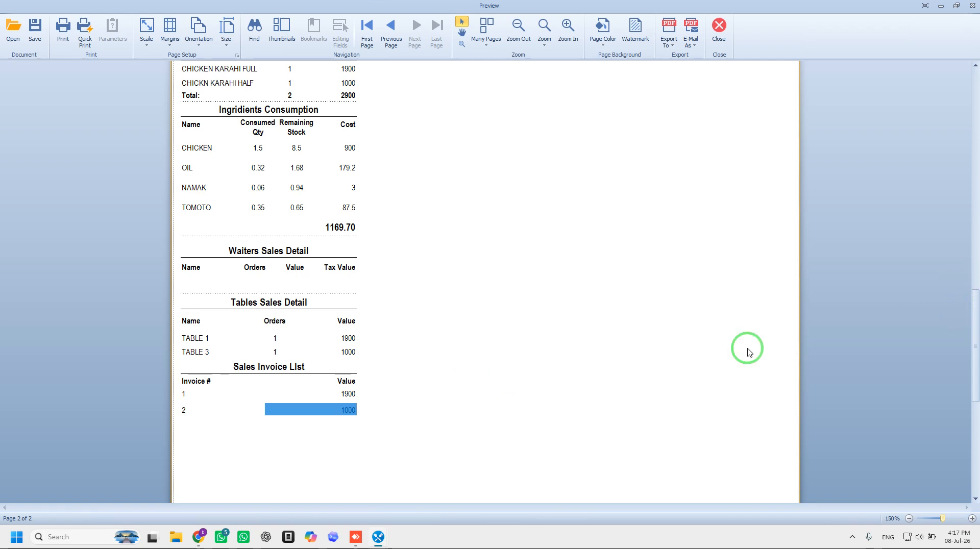
# Close the Z Report preview, its print options dialog and the Options page
pyautogui.moveTo(971, 330); pyautogui.dragTo(965, 263)
pyautogui.click(720, 38)
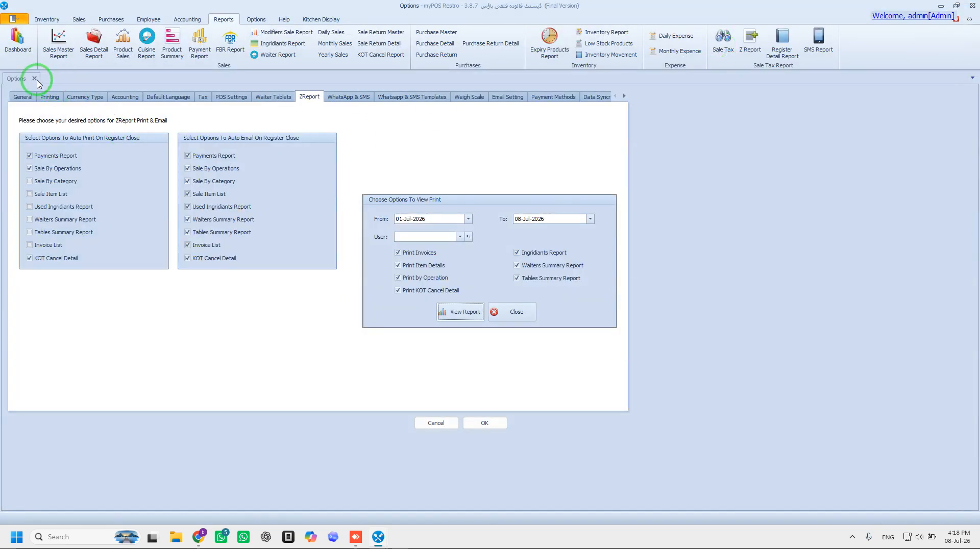
pyautogui.click(516, 313)
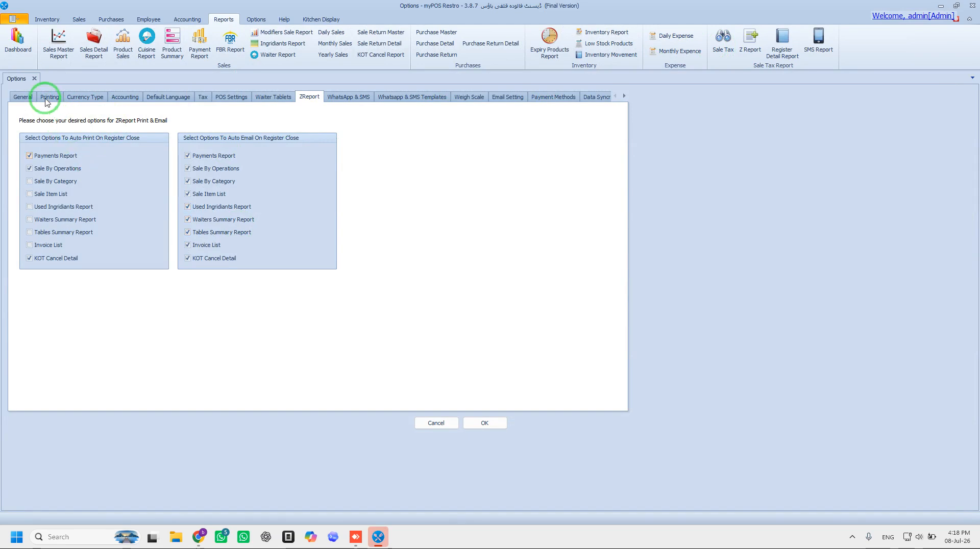
pyautogui.click(34, 78)
# Open the Products Manager and the Restaurant Table Manager
pyautogui.click(47, 20)
pyautogui.click(18, 45)
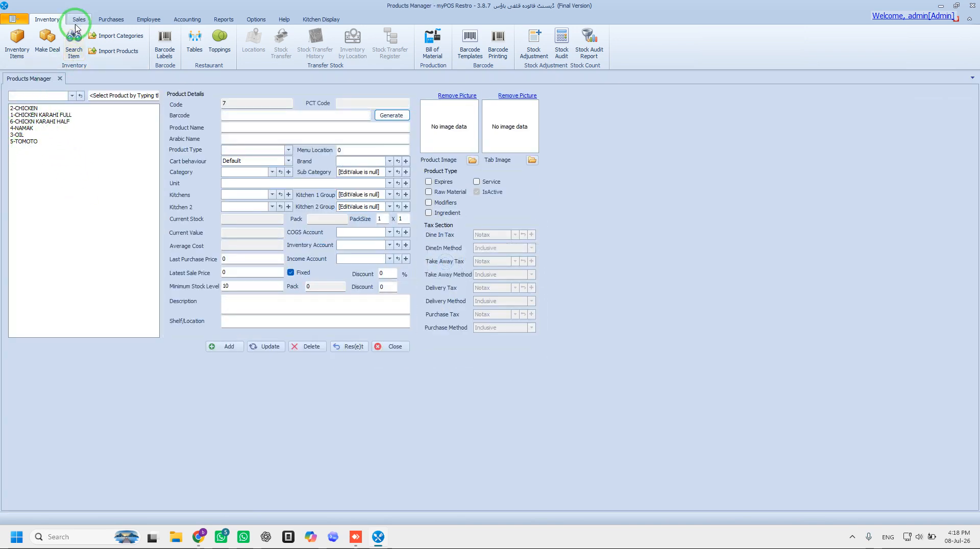
pyautogui.click(195, 51)
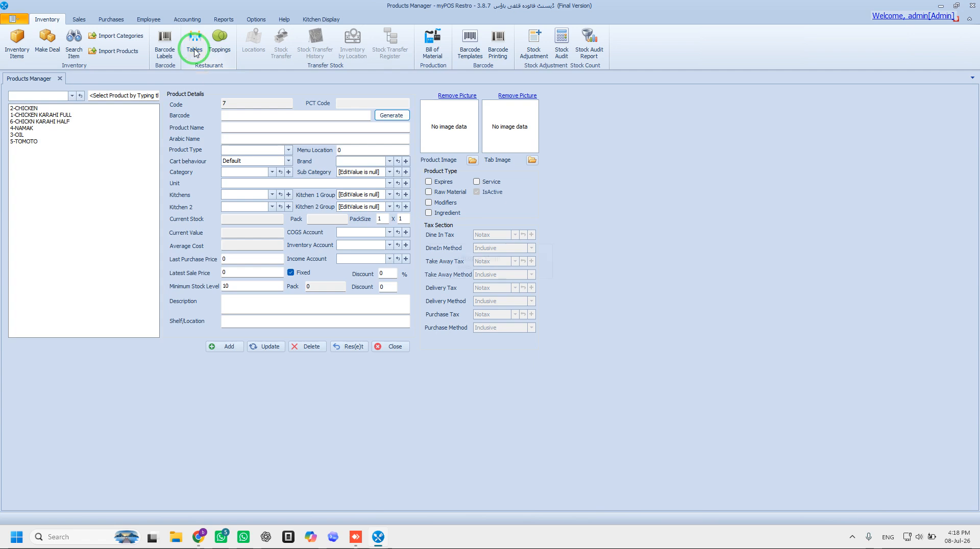
# Examine the area, seats and status of the existing restaurant tables, including TABLE 7, TABLE 8 and TABLE 1
pyautogui.click(22, 108)
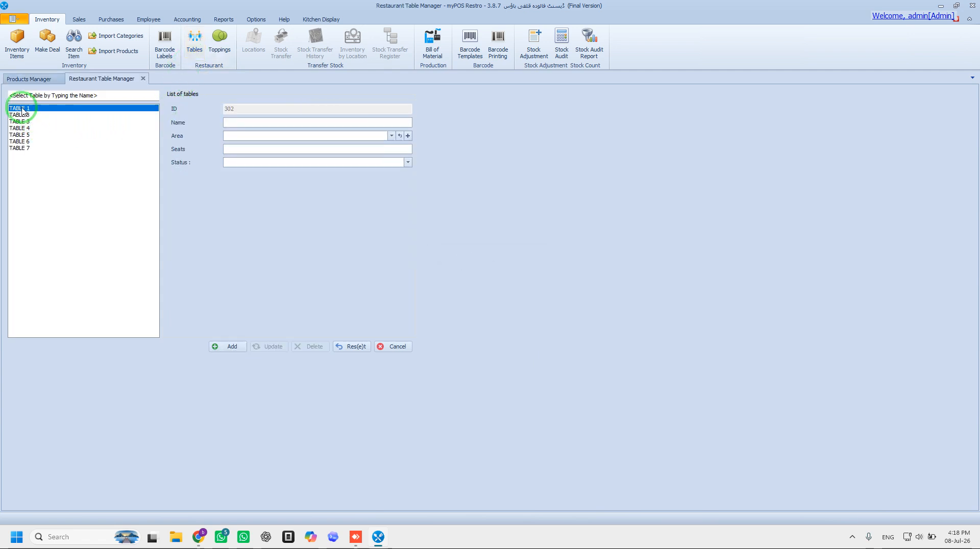
pyautogui.click(25, 128)
pyautogui.click(26, 148)
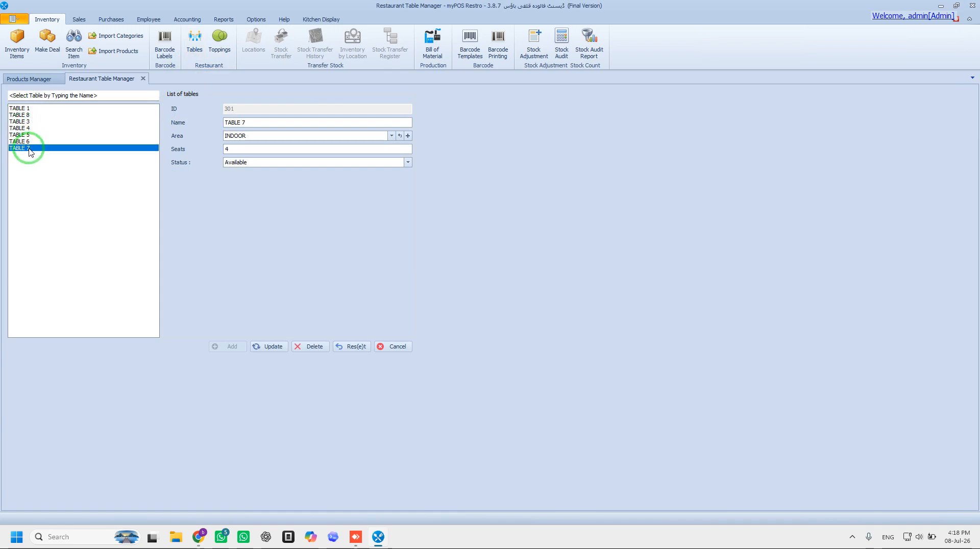
pyautogui.click(22, 141)
pyautogui.click(24, 115)
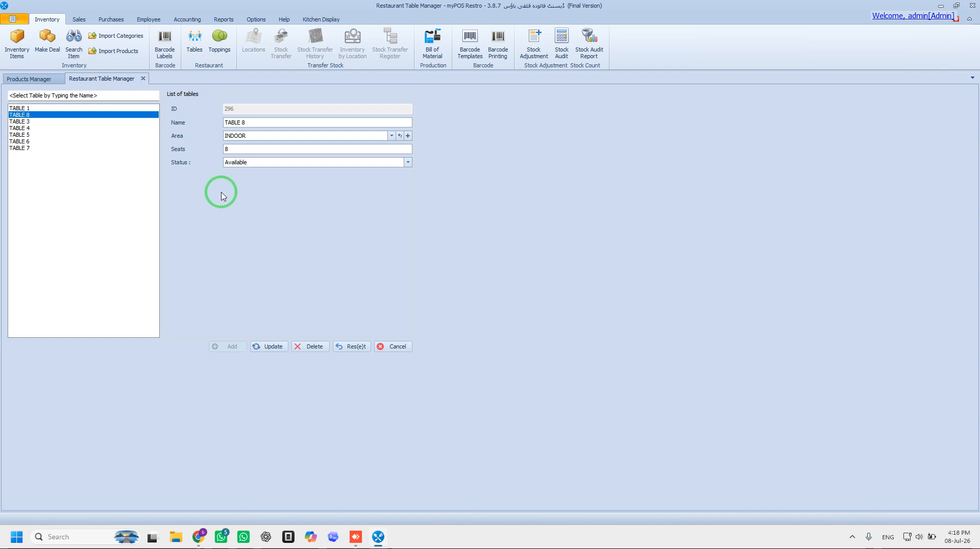
pyautogui.click(24, 109)
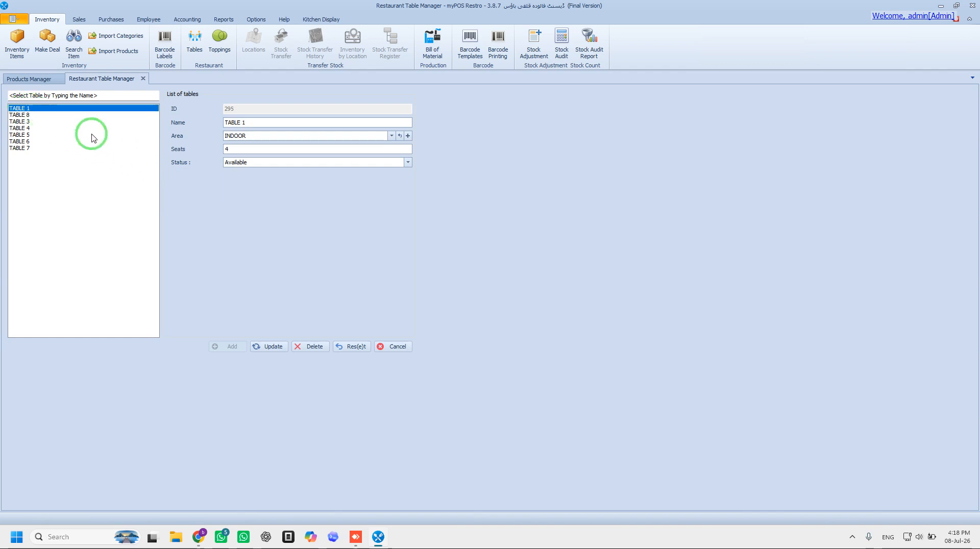
# Start a blank restaurant table record, name it TABLE 9 and check the available areas
pyautogui.click(351, 347)
pyautogui.click(238, 124)
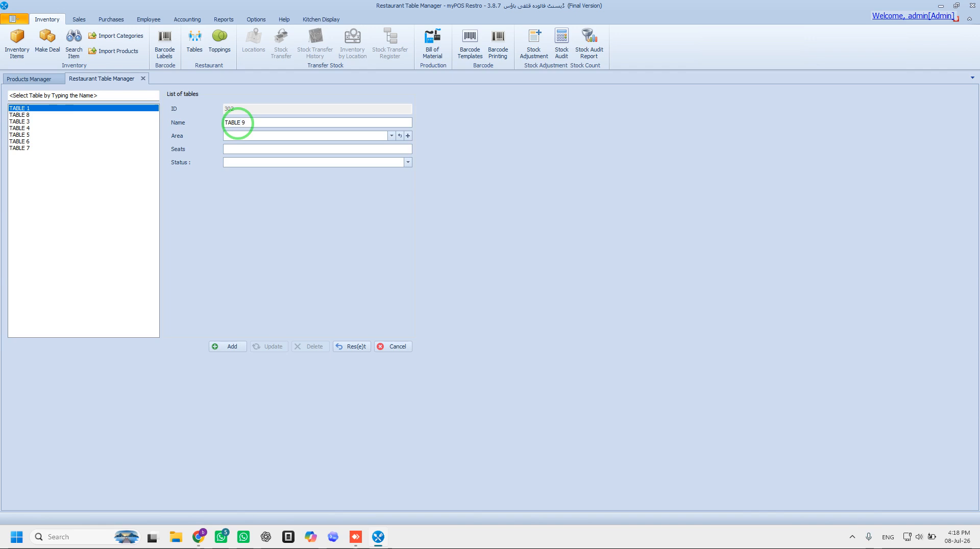
pyautogui.click(247, 135)
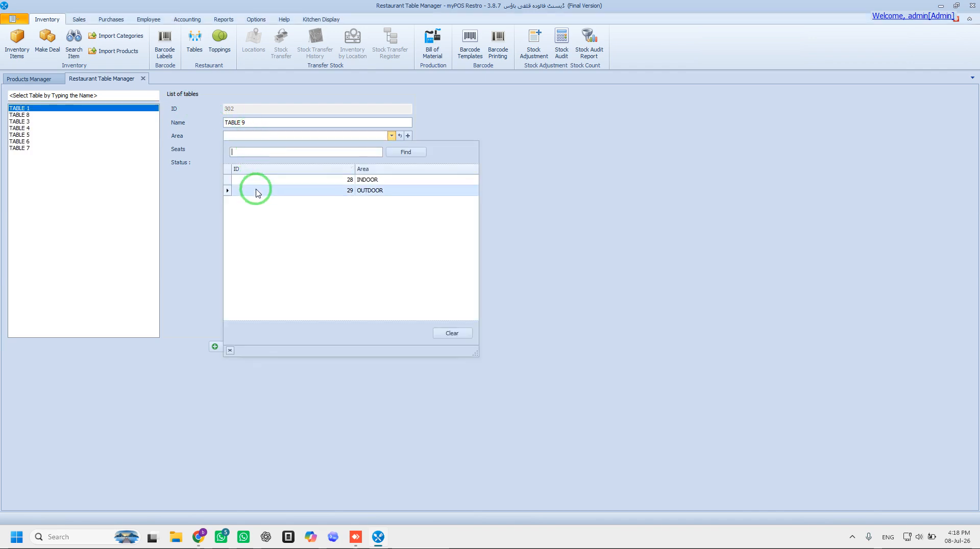
pyautogui.click(608, 183)
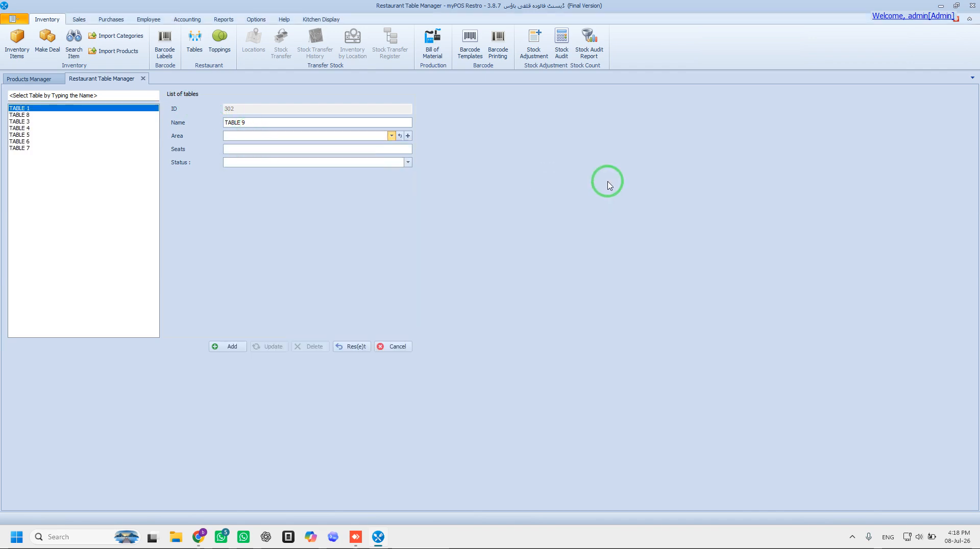
# Create a new table area named FAMILY HALL
pyautogui.click(408, 137)
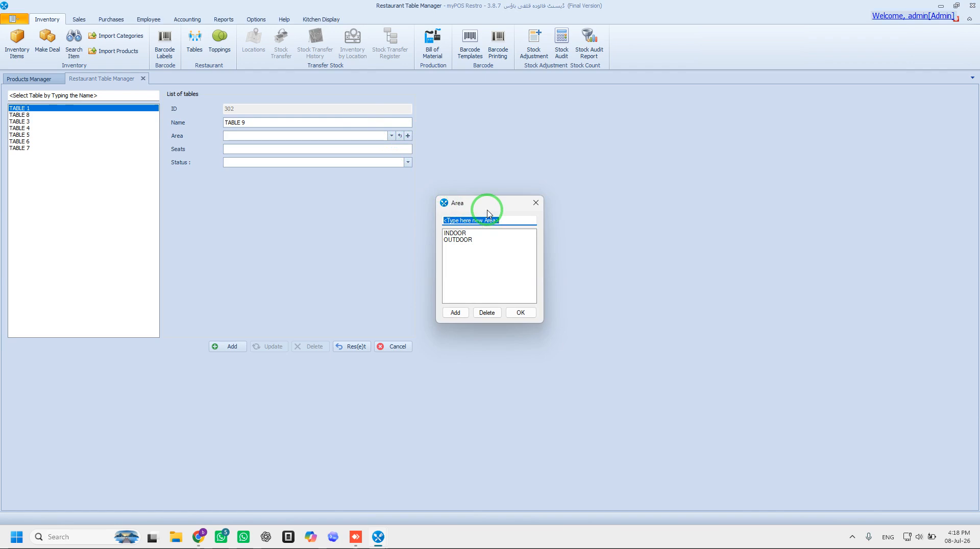
pyautogui.write('FAMILY HALL')
pyautogui.click(456, 312)
pyautogui.click(521, 312)
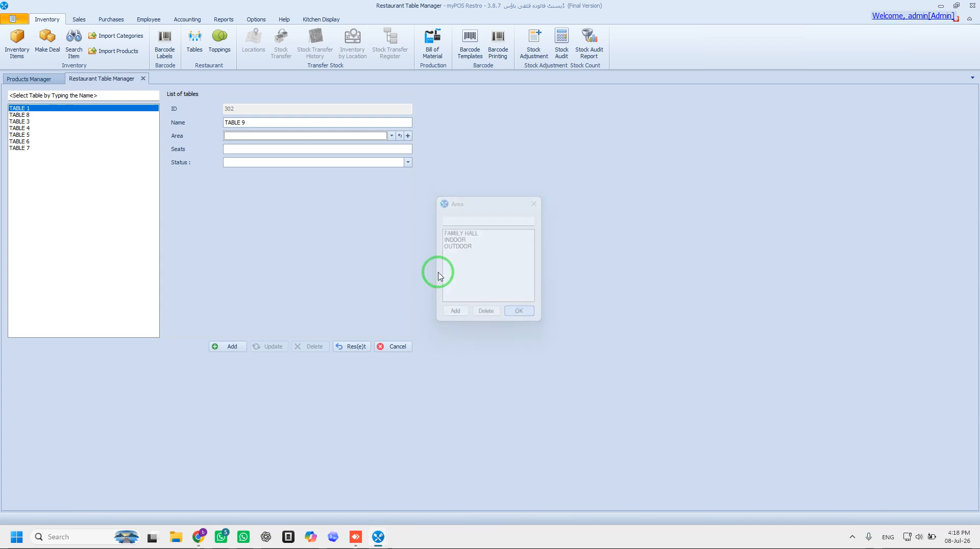
# Add TABLE 9 with area FAMILY HALL, 4 seats and status Available, and close the table manager
pyautogui.click(309, 136)
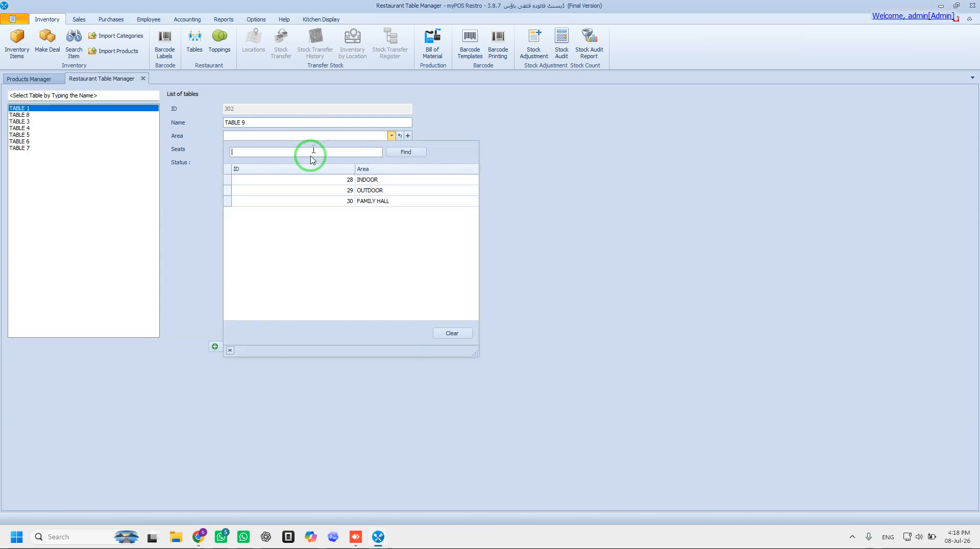
pyautogui.click(321, 202)
pyautogui.click(201, 123)
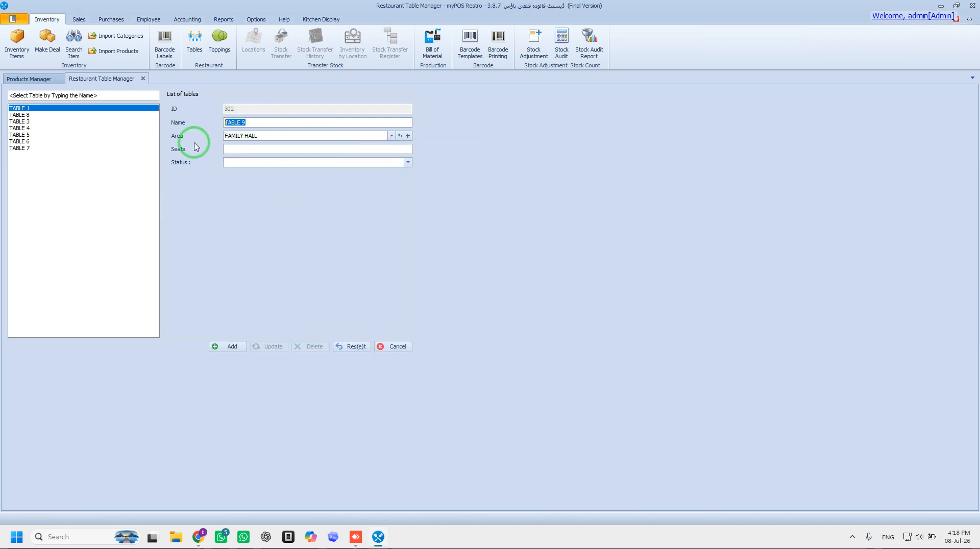
pyautogui.click(250, 149)
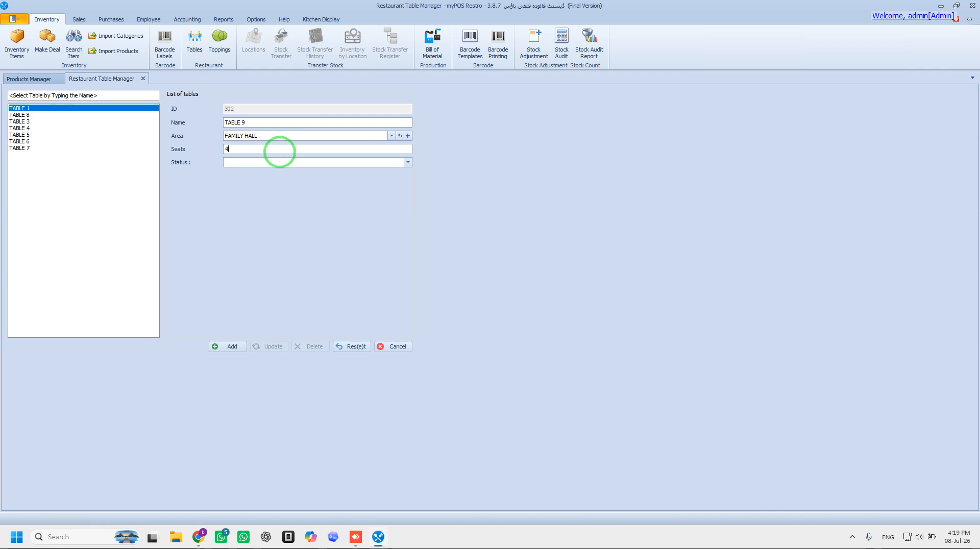
pyautogui.click(408, 163)
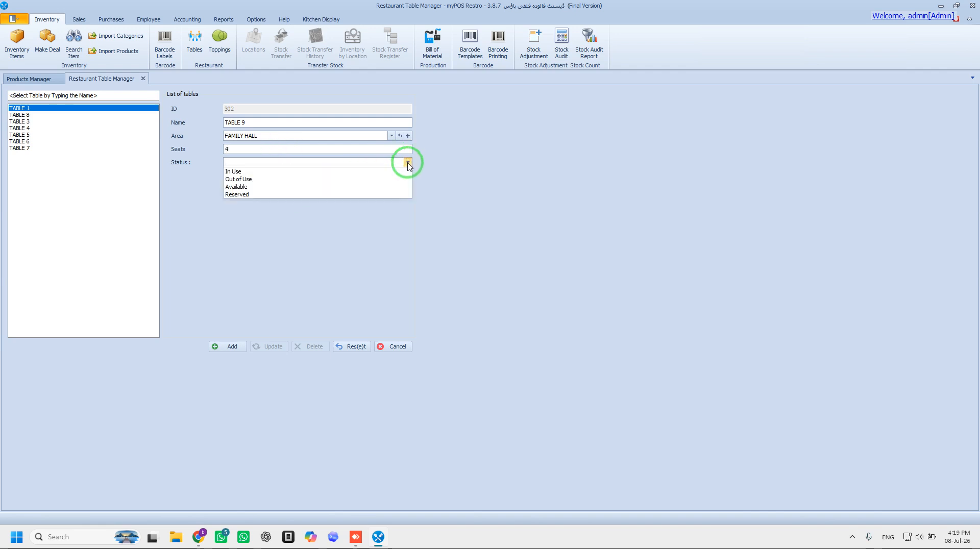
pyautogui.click(250, 187)
pyautogui.click(223, 349)
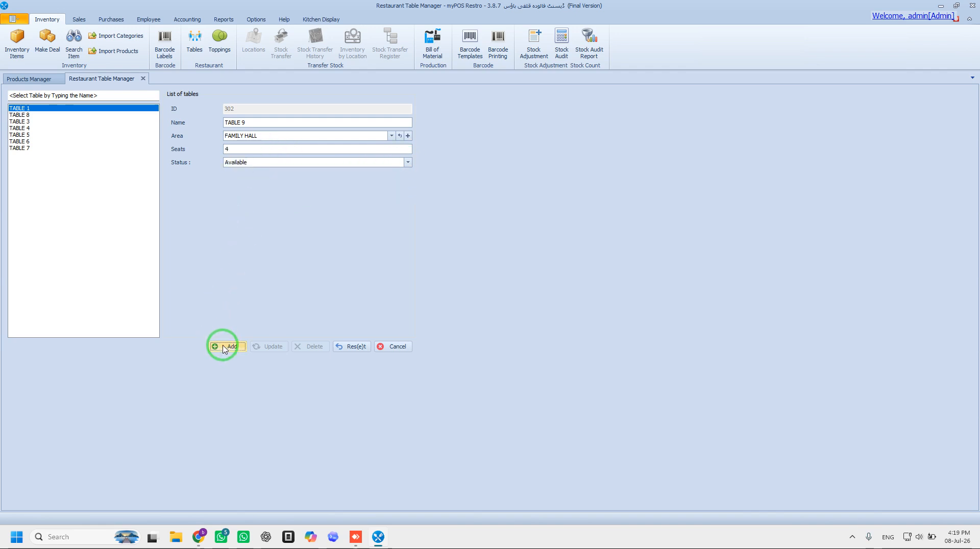
pyautogui.click(143, 78)
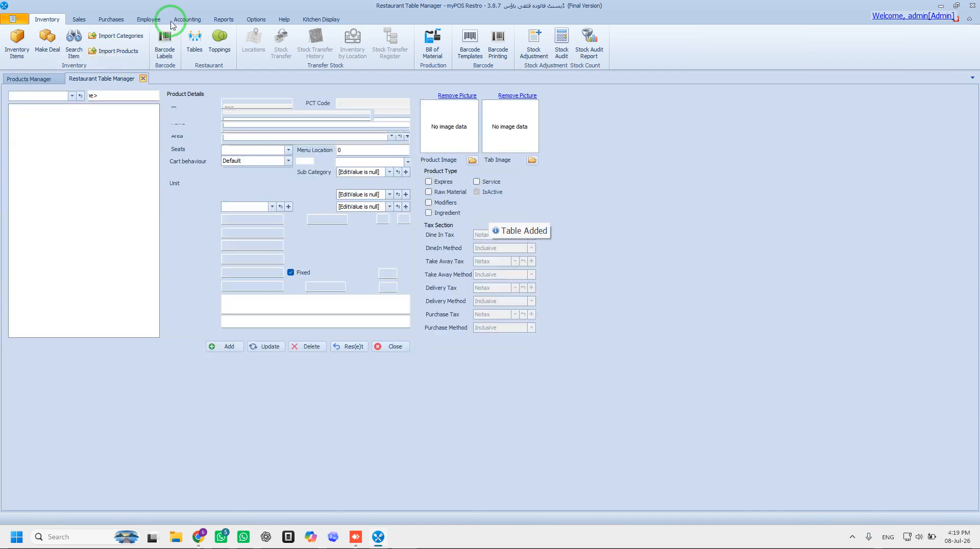
# Add FAMILY HALL to the Admin employee's allowed areas, update the record and close the Logins Manager
pyautogui.click(156, 21)
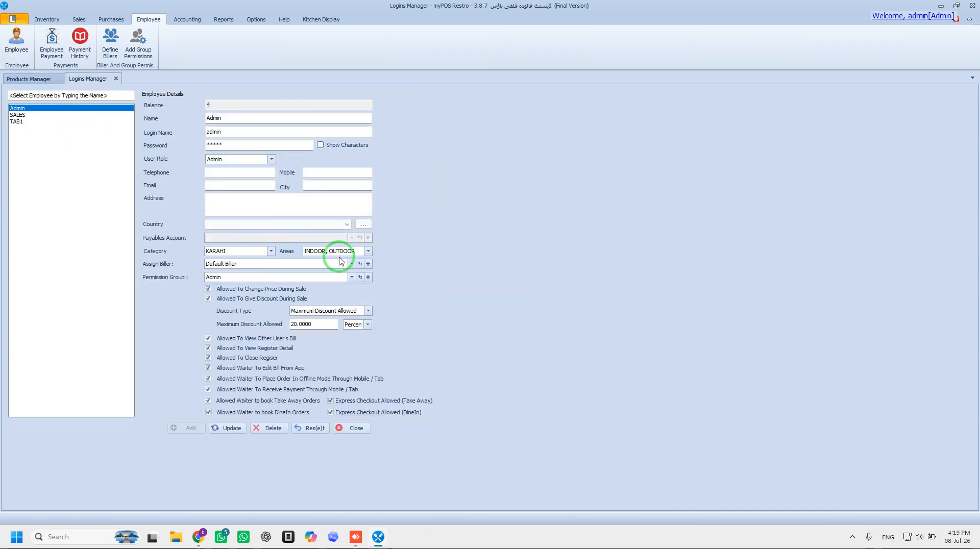
pyautogui.click(340, 255)
pyautogui.click(309, 287)
pyautogui.click(347, 300)
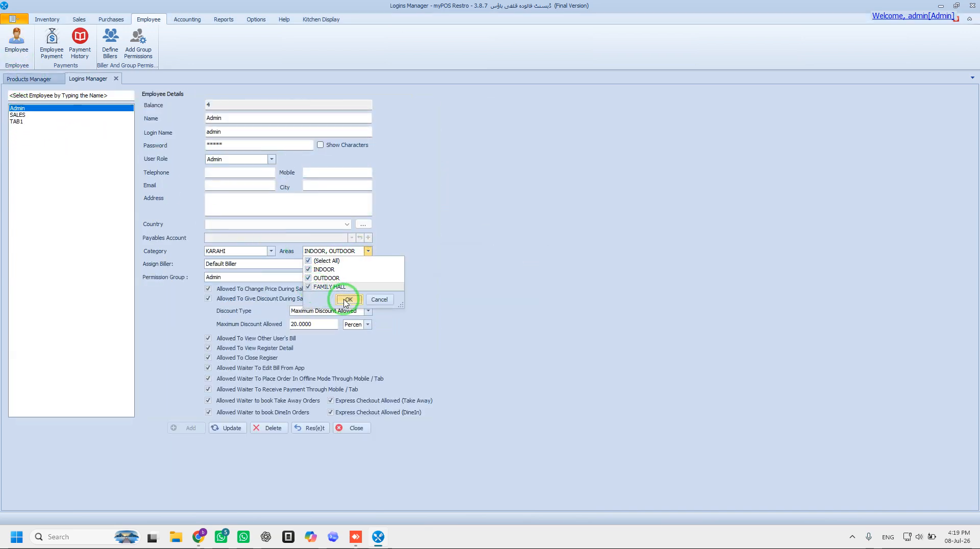
pyautogui.click(227, 428)
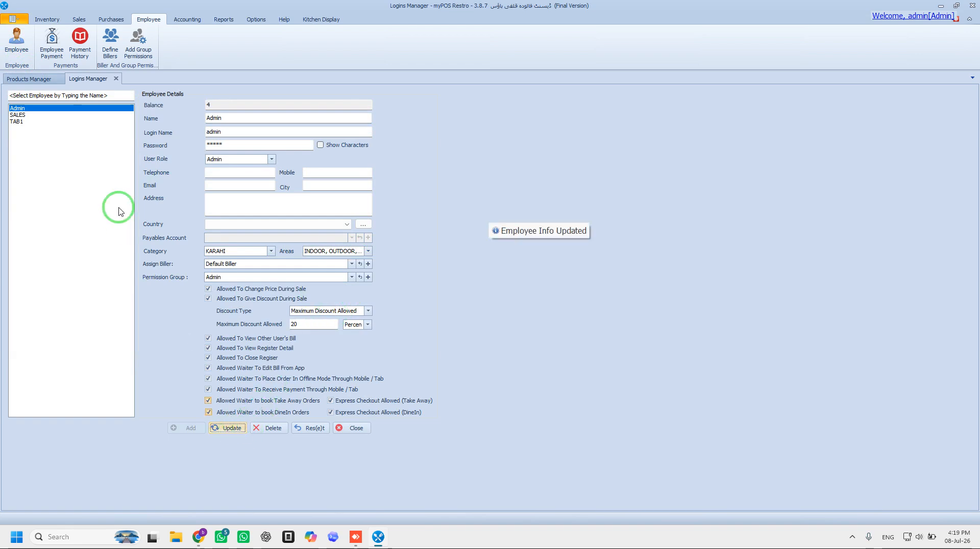
pyautogui.click(116, 78)
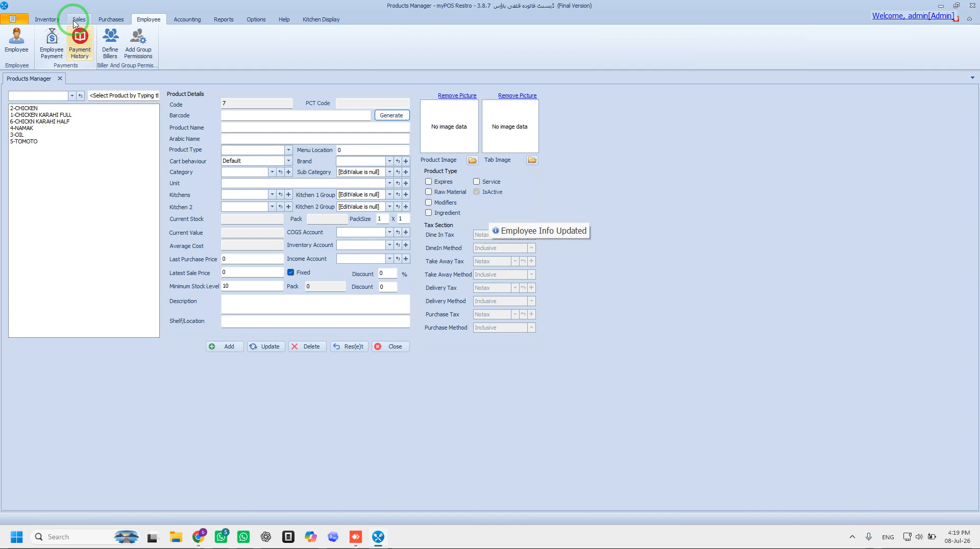
# Open the register for a new sale invoice and display the table booking for a Dine In order
pyautogui.click(75, 23)
pyautogui.click(16, 43)
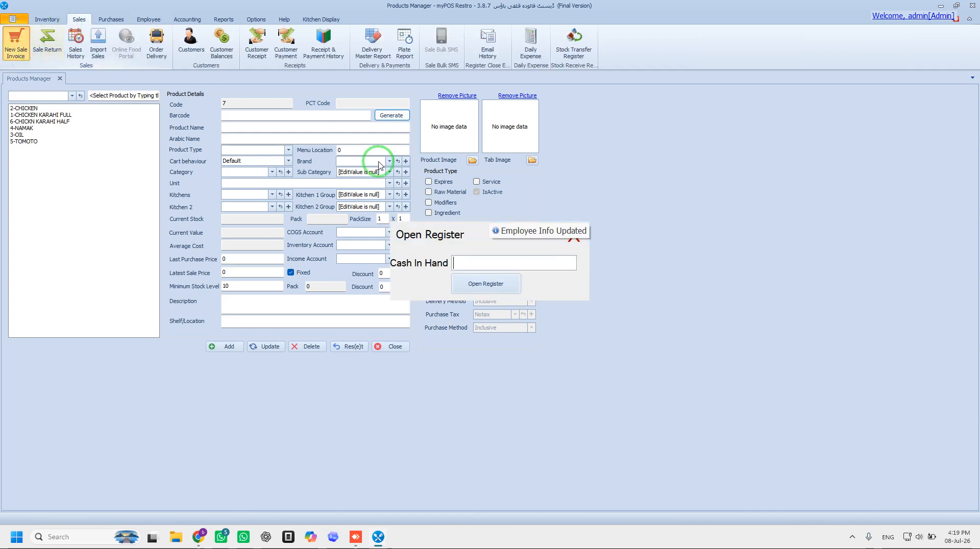
pyautogui.click(486, 284)
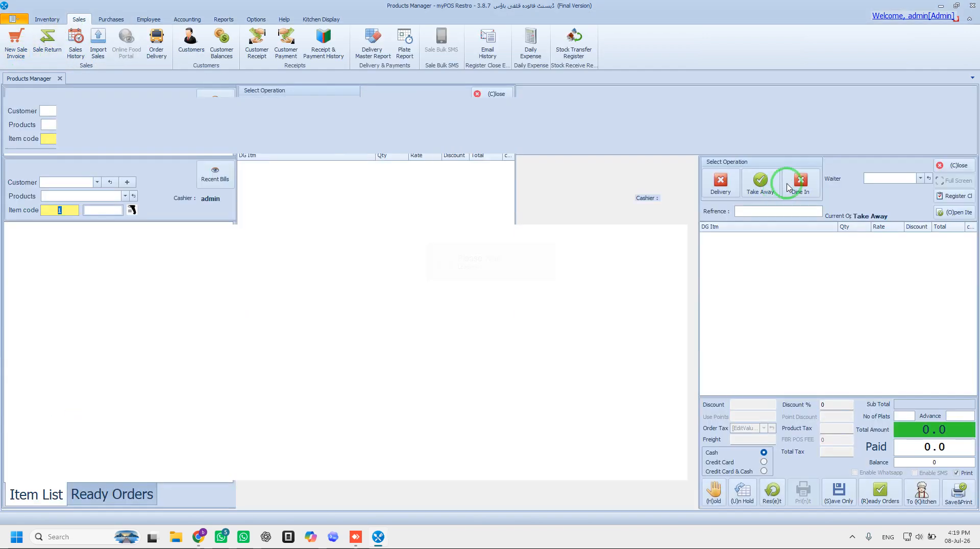
pyautogui.click(799, 184)
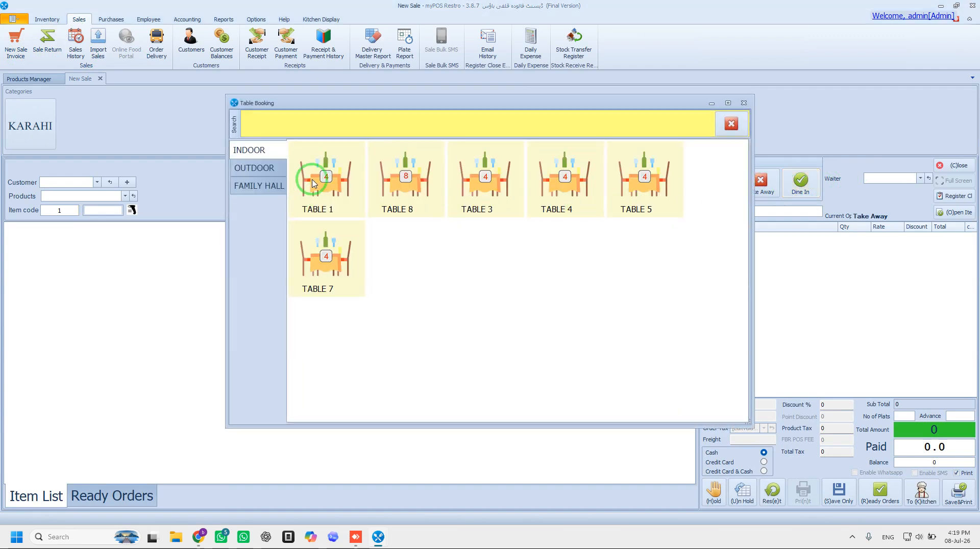
# Check the FAMILY HALL tables in the booking window and the KARAHI category's items, and close the sale
pyautogui.click(257, 190)
pyautogui.click(333, 199)
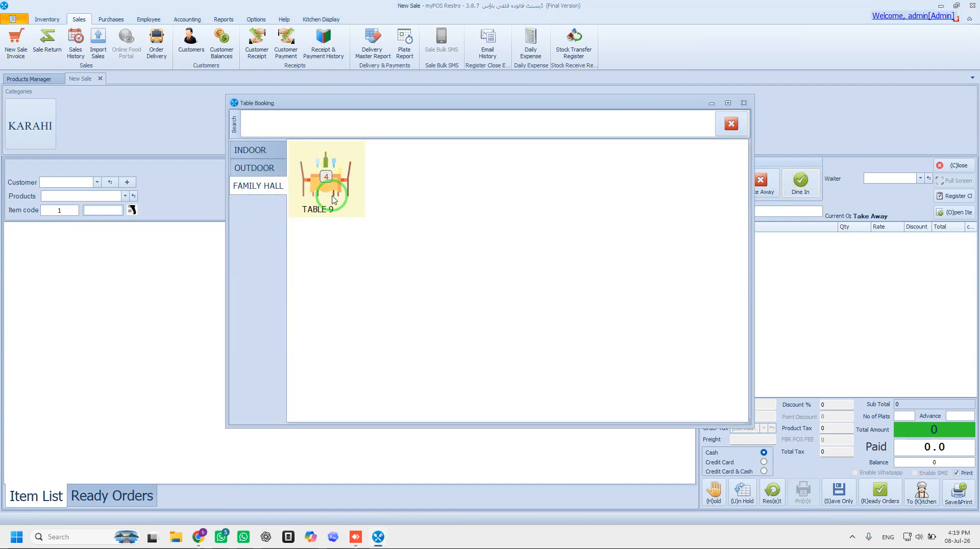
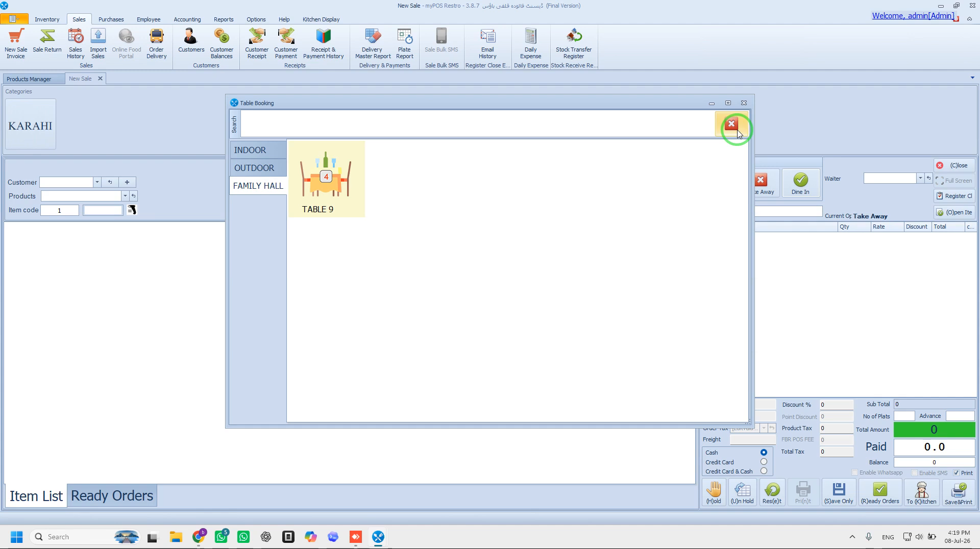
pyautogui.click(737, 134)
pyautogui.click(30, 122)
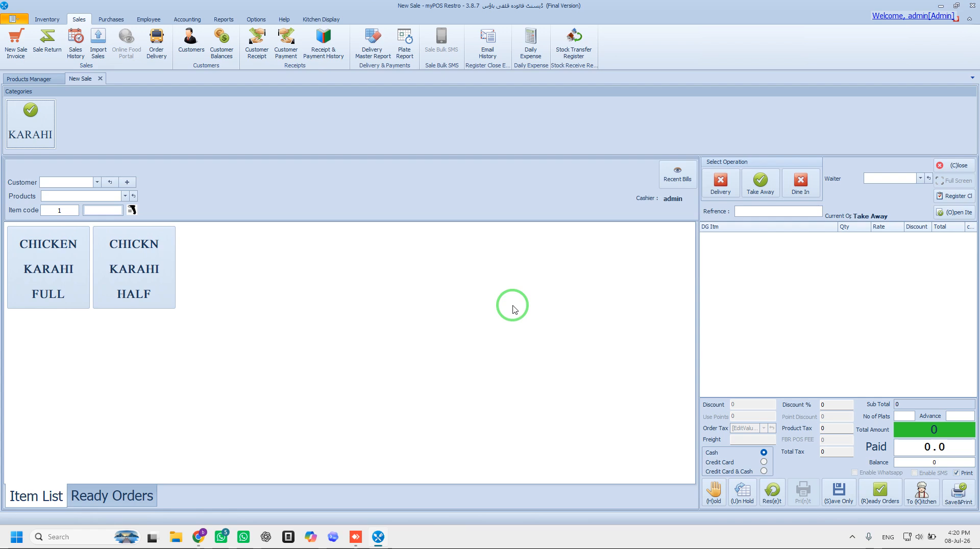
pyautogui.click(100, 79)
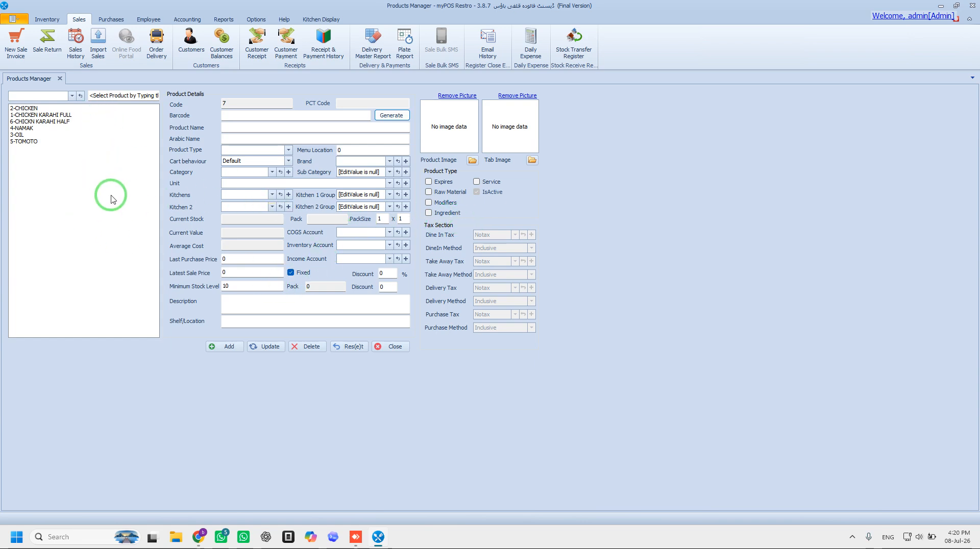
# Name the new product MINRAL WATER LARGE and create a product category named BREBVAGES
pyautogui.click(337, 129)
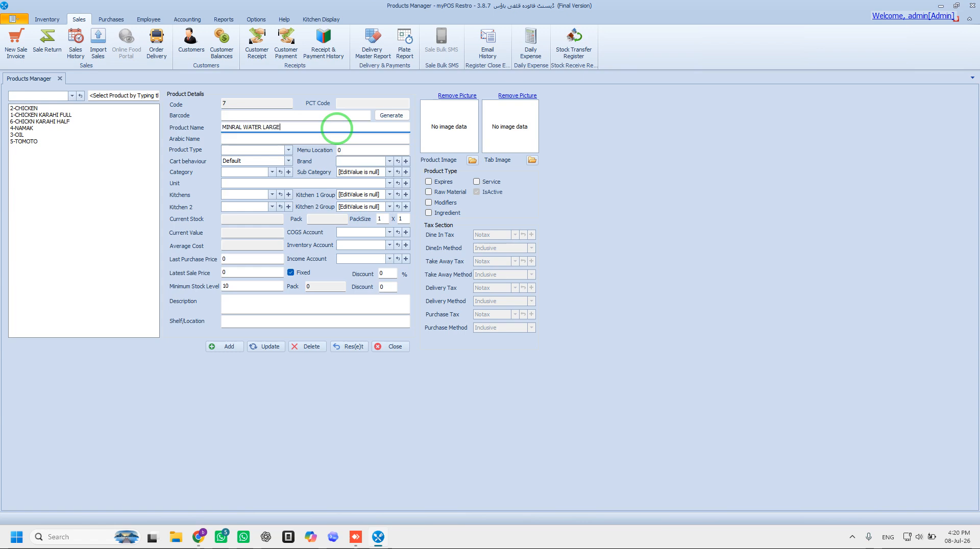
pyautogui.click(247, 173)
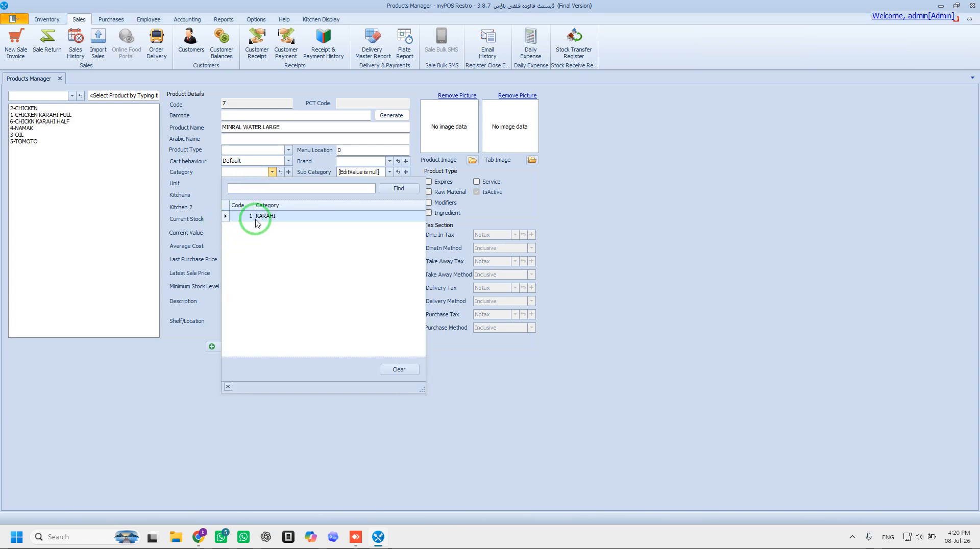
pyautogui.click(256, 219)
pyautogui.click(289, 172)
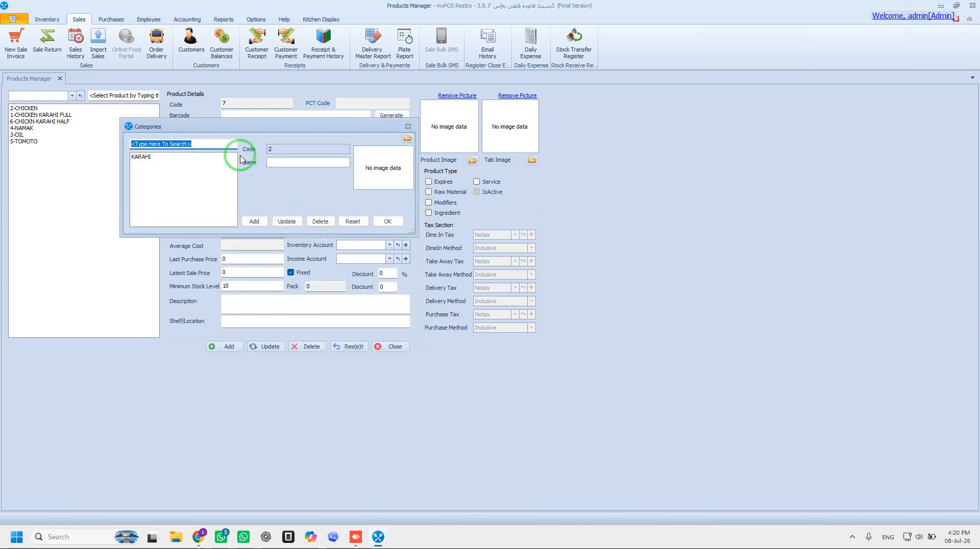
pyautogui.click(287, 162)
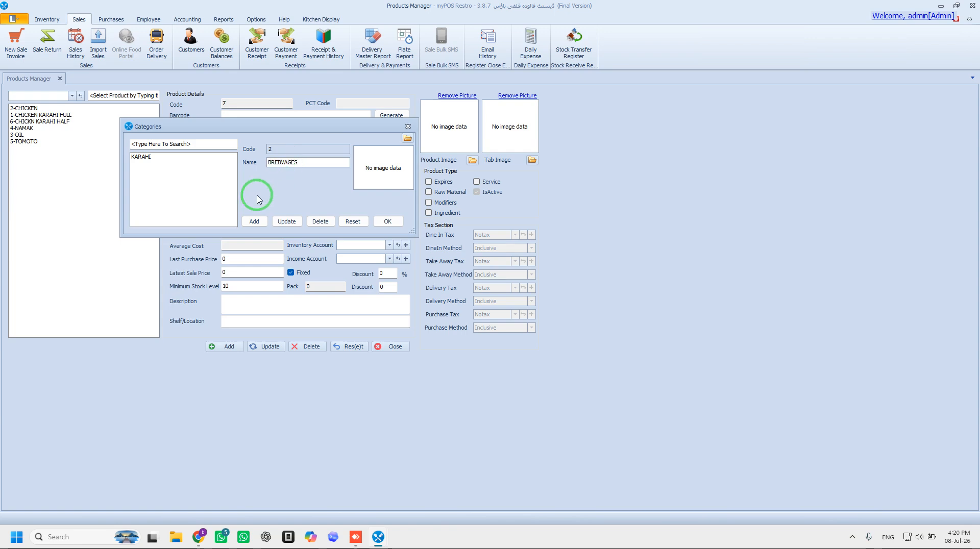
pyautogui.click(254, 221)
pyautogui.click(376, 221)
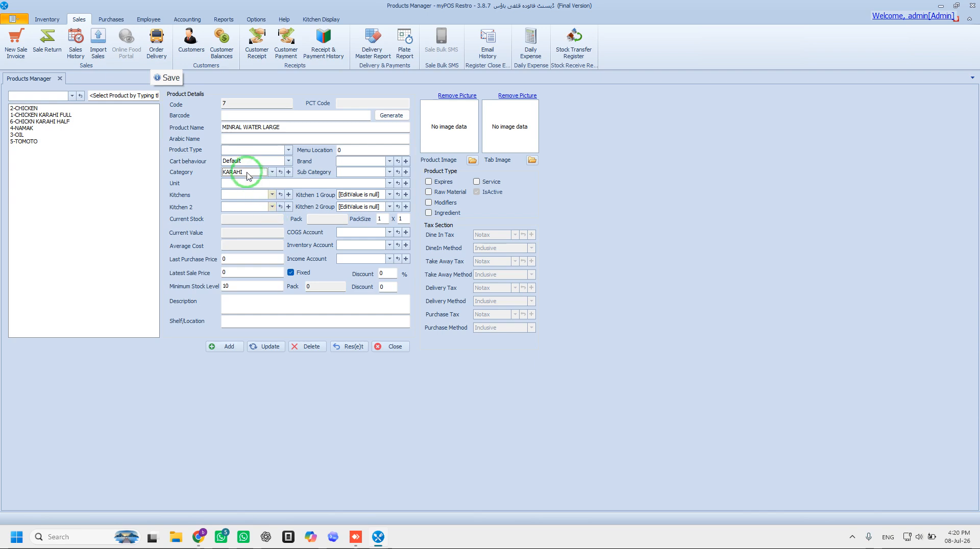
# Assign MINRAL WATER LARGE to the BREBVAGES category, set its sale price to 120 and add the product
pyautogui.click(240, 195)
pyautogui.click(243, 178)
pyautogui.click(263, 229)
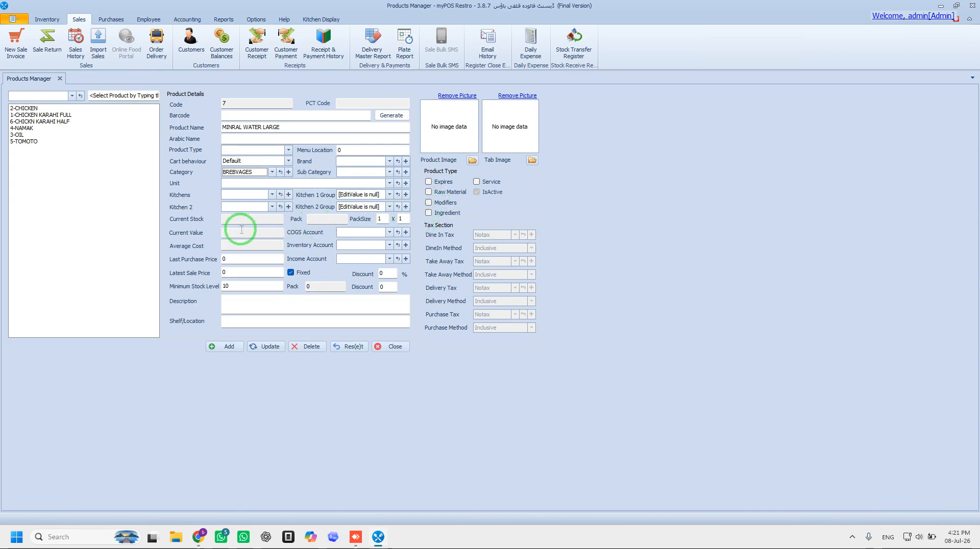
pyautogui.click(256, 273)
pyautogui.write('120')
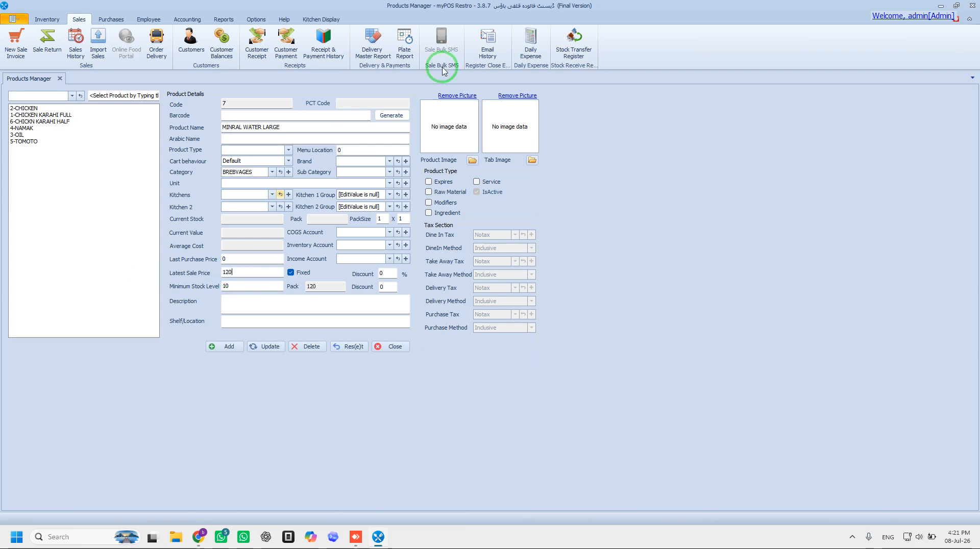
pyautogui.click(234, 349)
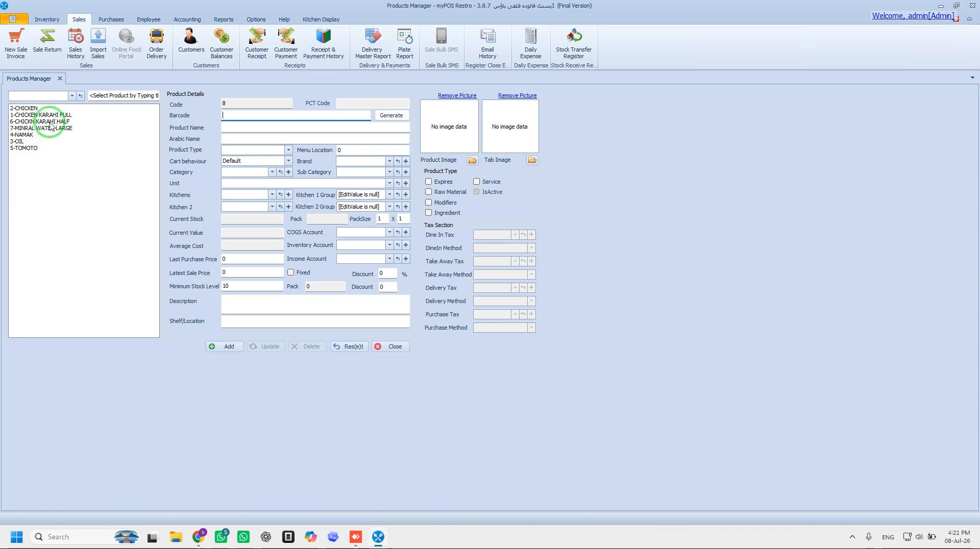
# Start a new purchase bill and add MINRAL WATER LARGE with quantity 24 and purchase price 80
pyautogui.click(111, 19)
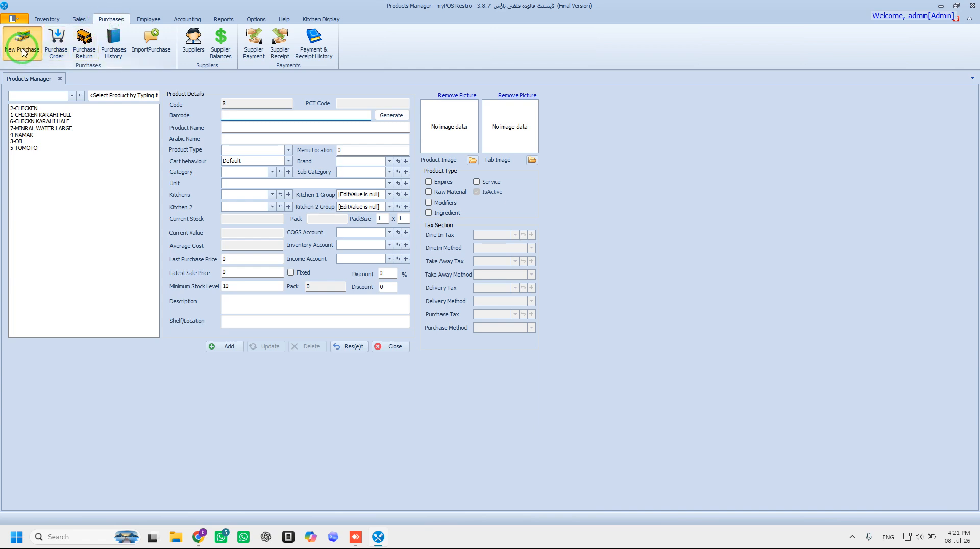
pyautogui.click(23, 50)
pyautogui.click(93, 172)
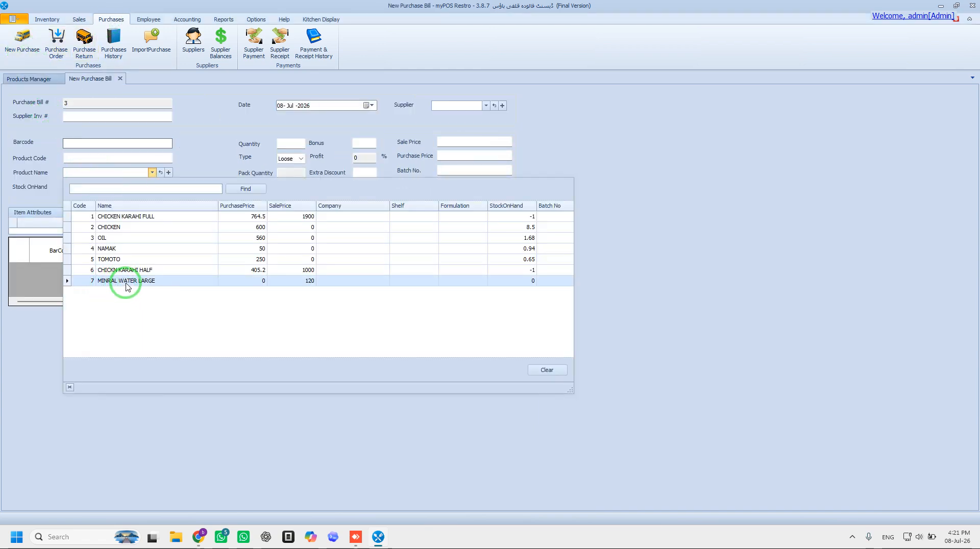
pyautogui.click(127, 282)
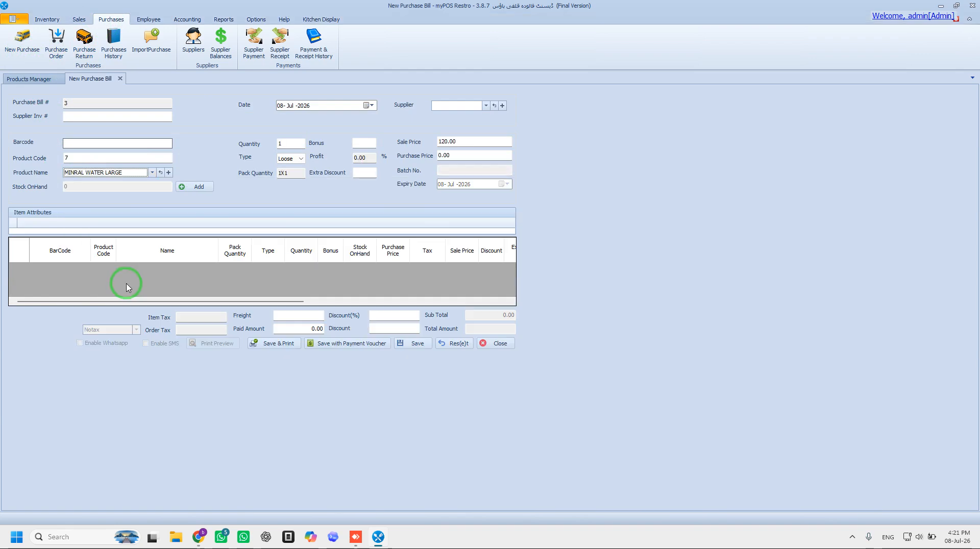
pyautogui.click(286, 144)
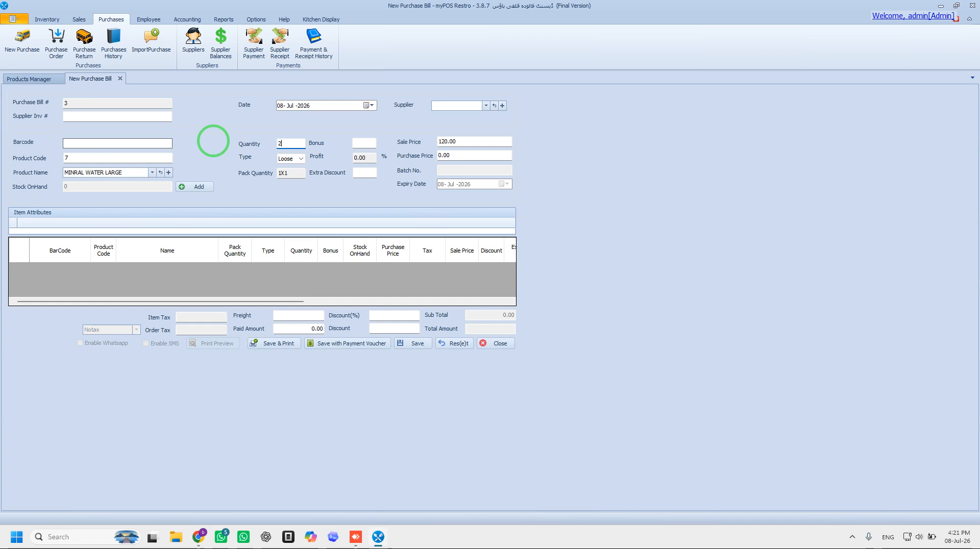
pyautogui.click(456, 156)
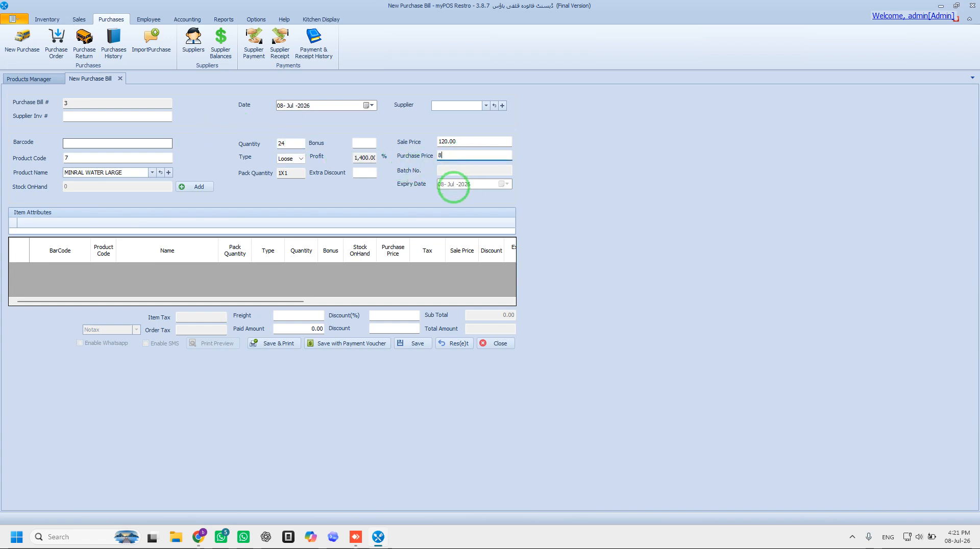
pyautogui.click(198, 189)
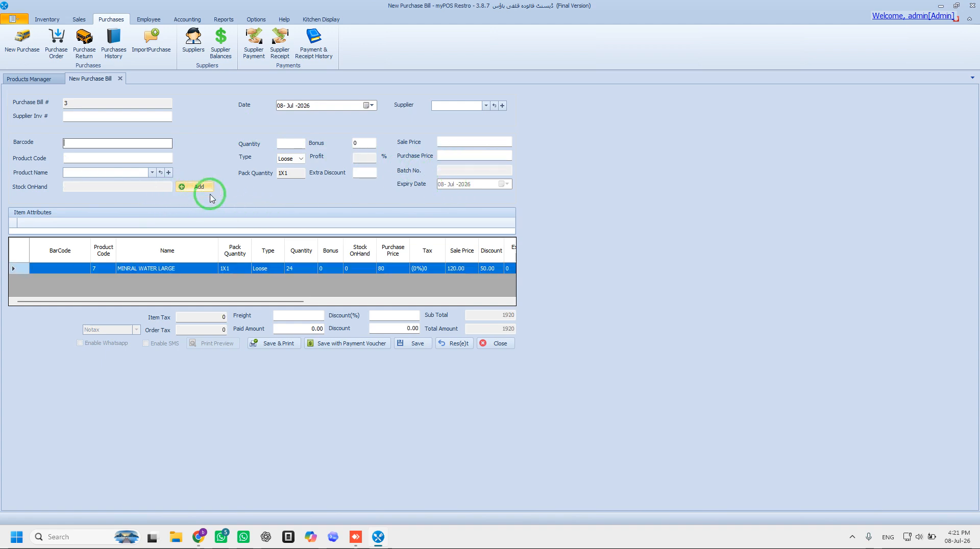
# Select DEMO as the purchase bill's supplier and save the bill
pyautogui.click(417, 346)
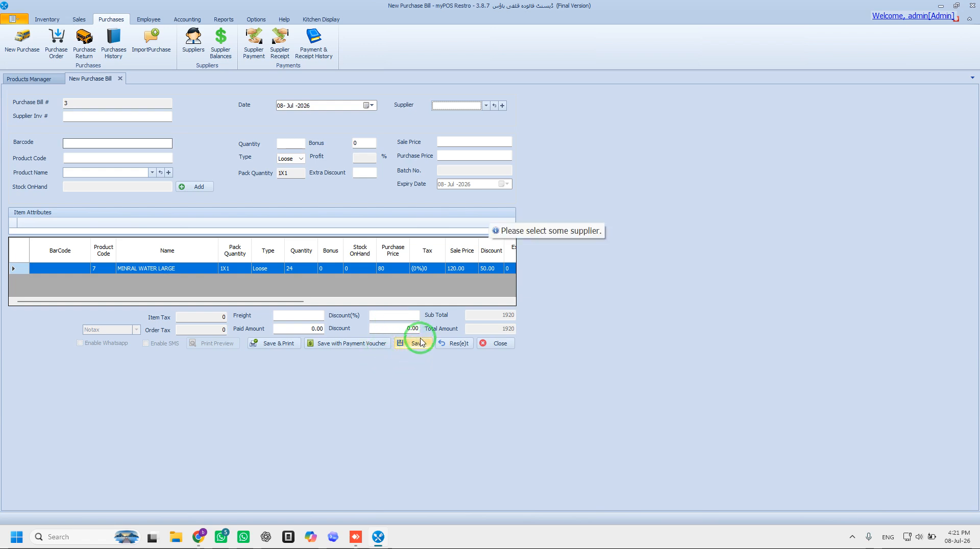
pyautogui.click(449, 105)
pyautogui.doubleClick(472, 151)
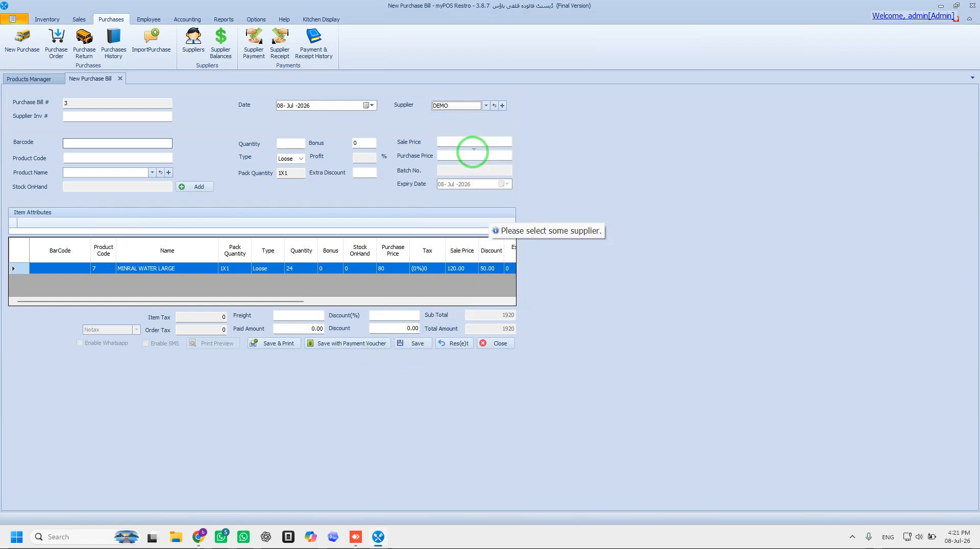
pyautogui.click(416, 345)
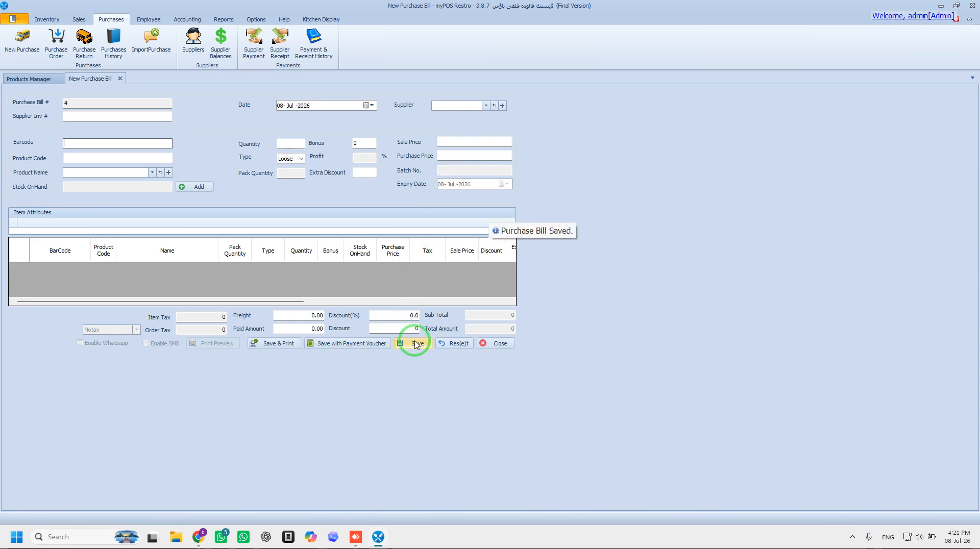
# Check the current stock and latest sale price of MINRAL WATER LARGE in the Products Manager
pyautogui.click(20, 80)
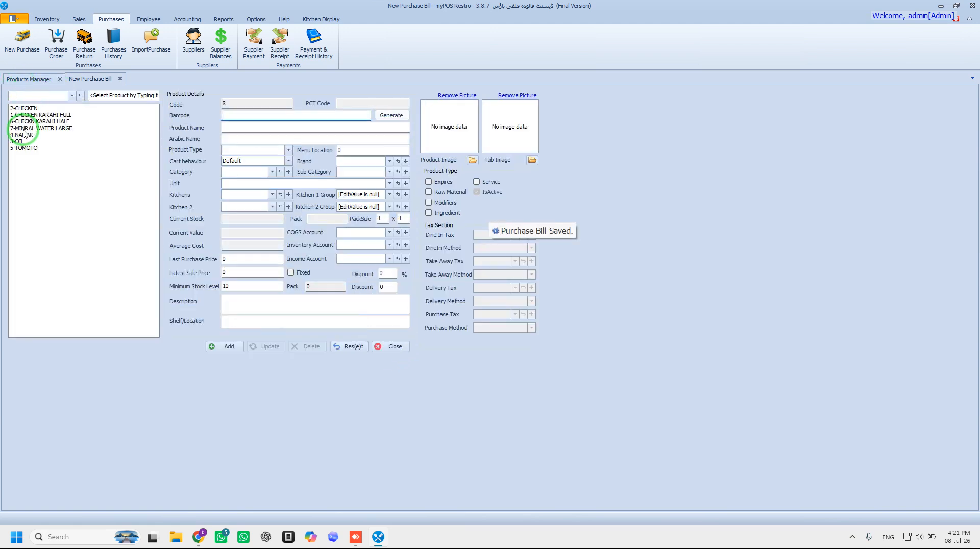
pyautogui.click(22, 129)
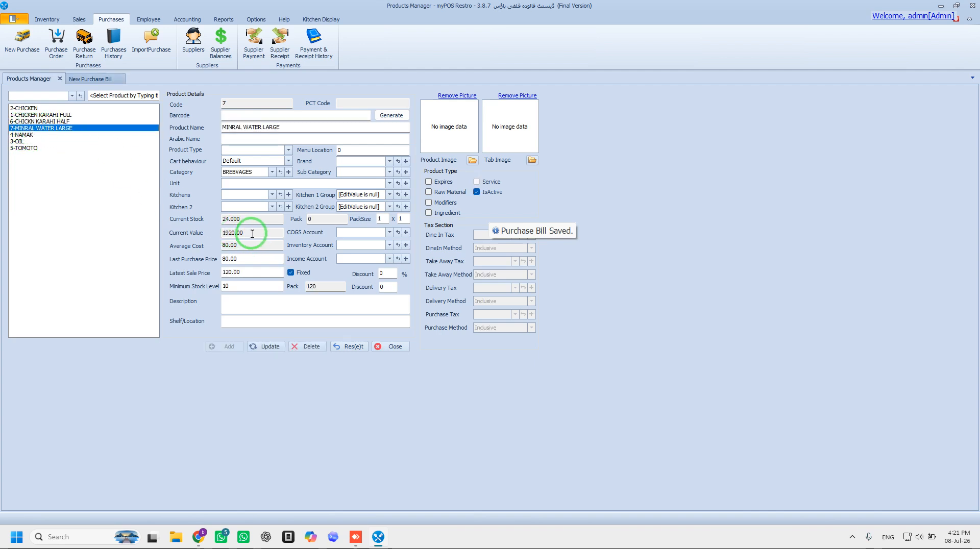
pyautogui.moveTo(249, 220); pyautogui.dragTo(215, 223)
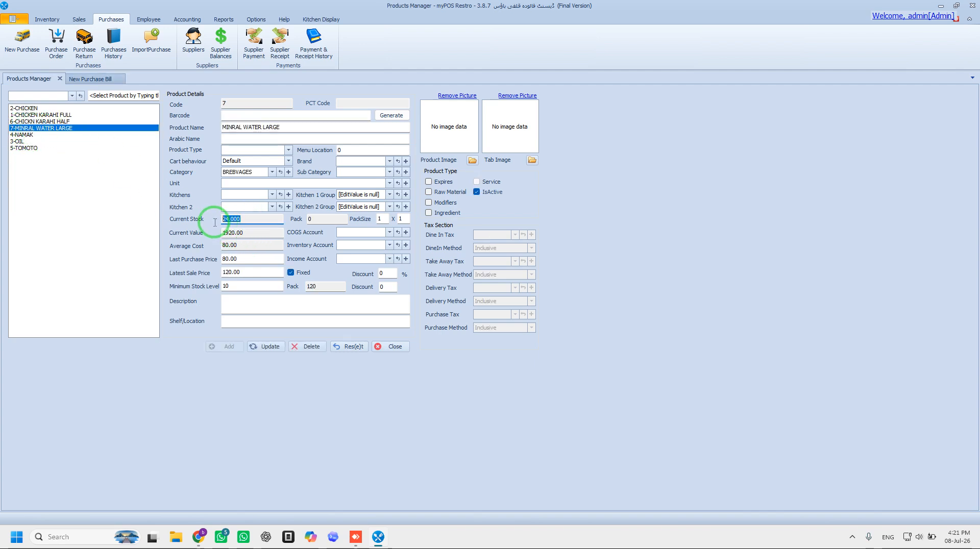
pyautogui.moveTo(245, 274); pyautogui.dragTo(209, 275)
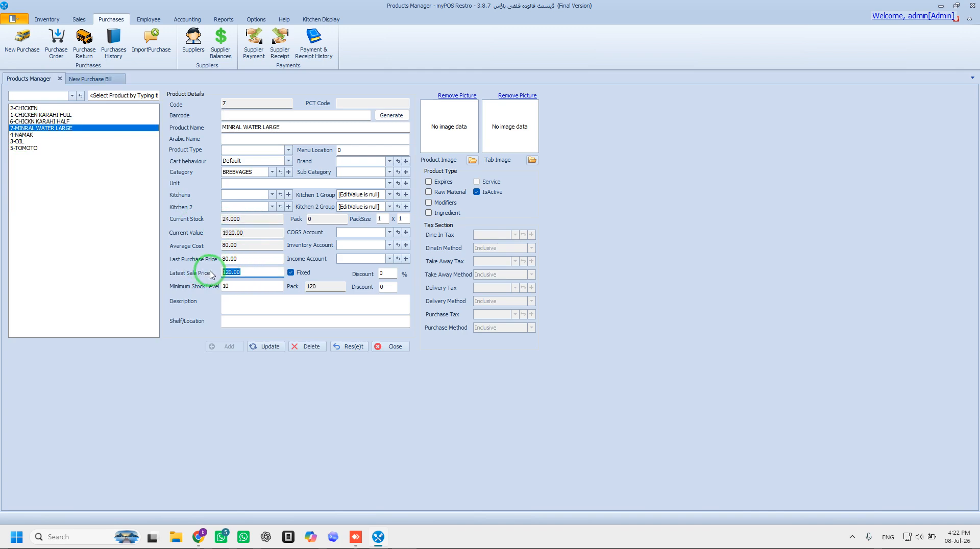
# Add BREBVAGES to the Admin employee's allowed categories and update the record
pyautogui.click(90, 79)
pyautogui.click(80, 21)
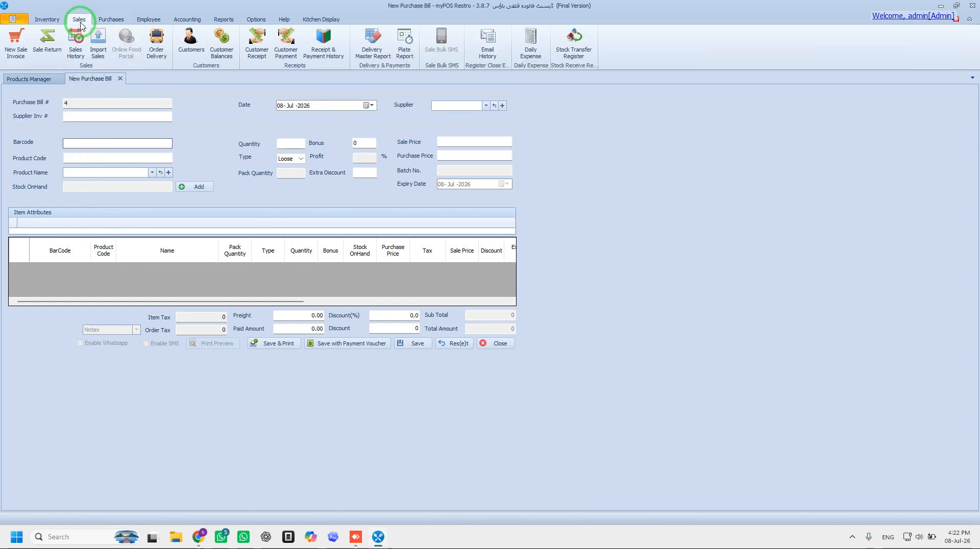
pyautogui.click(148, 20)
pyautogui.click(16, 48)
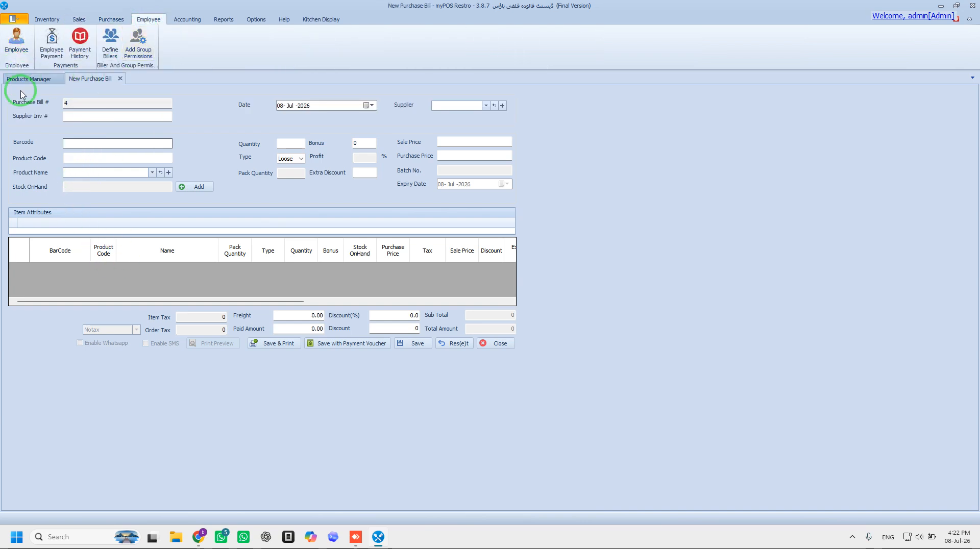
pyautogui.click(20, 110)
pyautogui.click(238, 264)
pyautogui.click(238, 252)
pyautogui.click(219, 279)
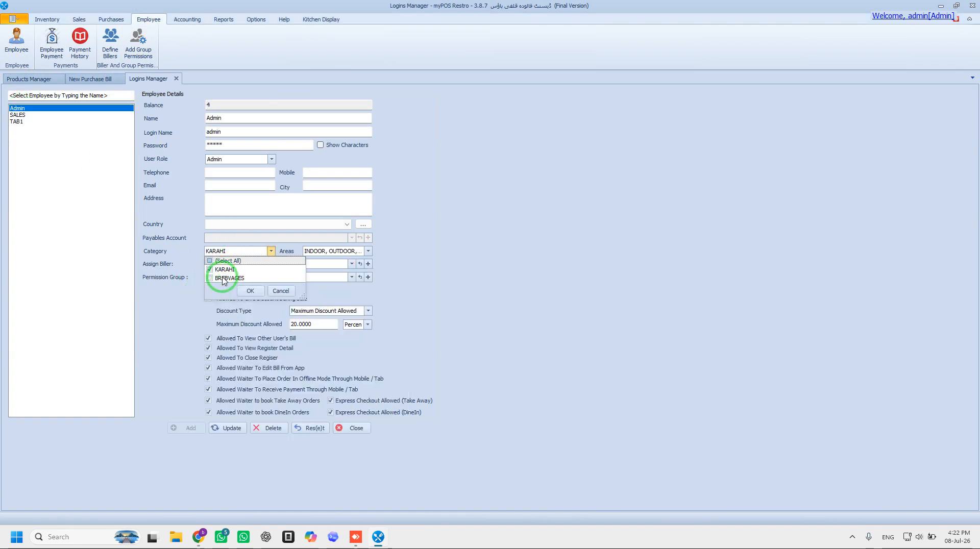
pyautogui.click(250, 291)
pyautogui.click(230, 429)
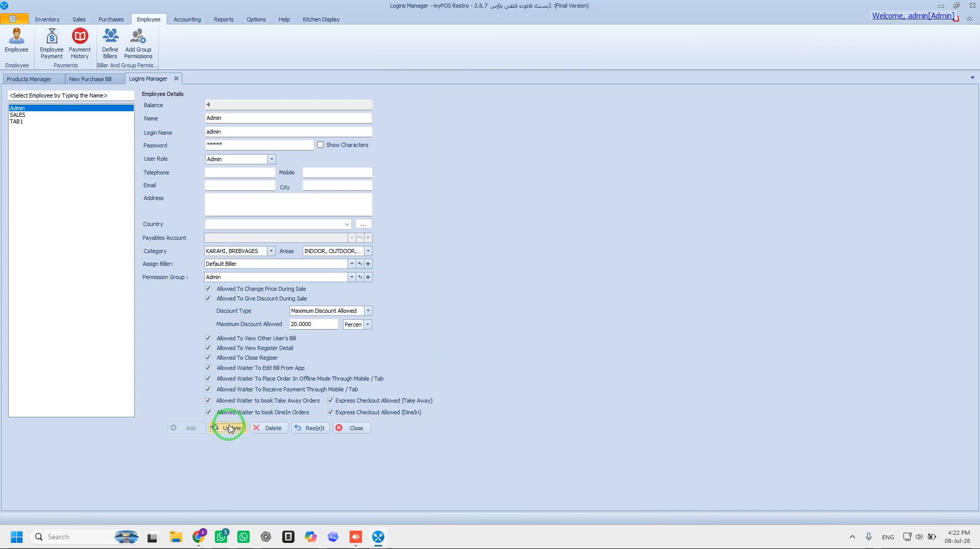
# Close the purchase bill and open a new sale invoice
pyautogui.click(109, 80)
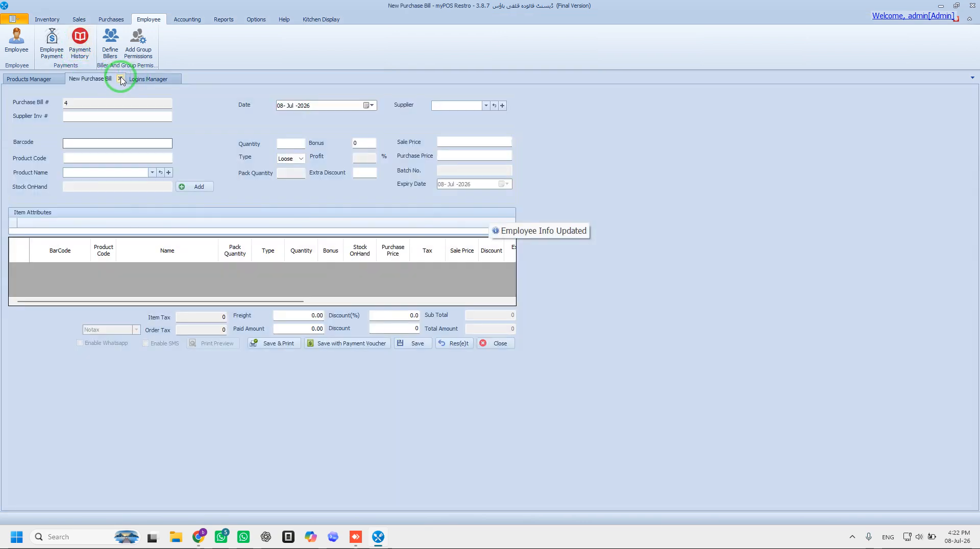
pyautogui.click(120, 79)
pyautogui.click(79, 19)
pyautogui.click(18, 40)
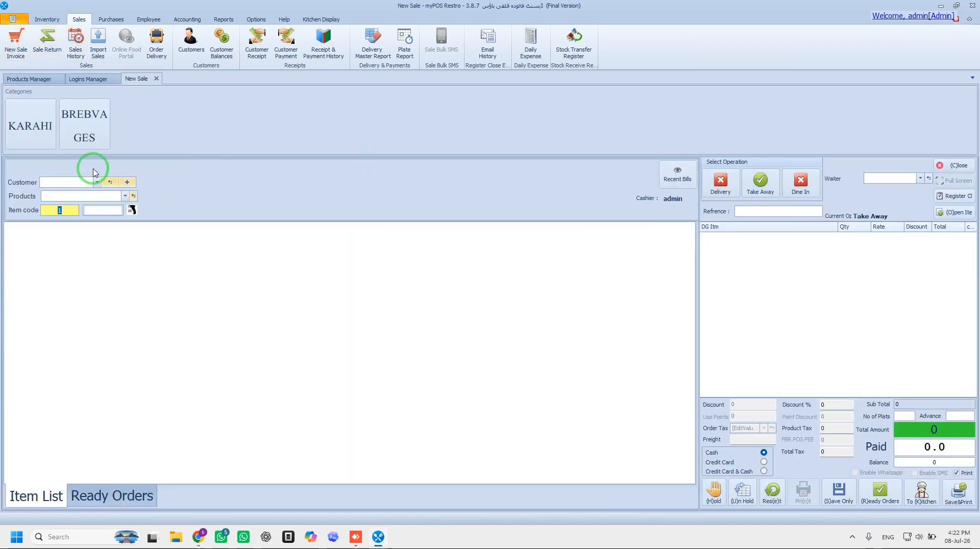
# Add MINRAL WATER LARGE and CHICKN KARAHI HALF to the Take Away order, send it to the kitchen and display the ready orders
pyautogui.click(93, 131)
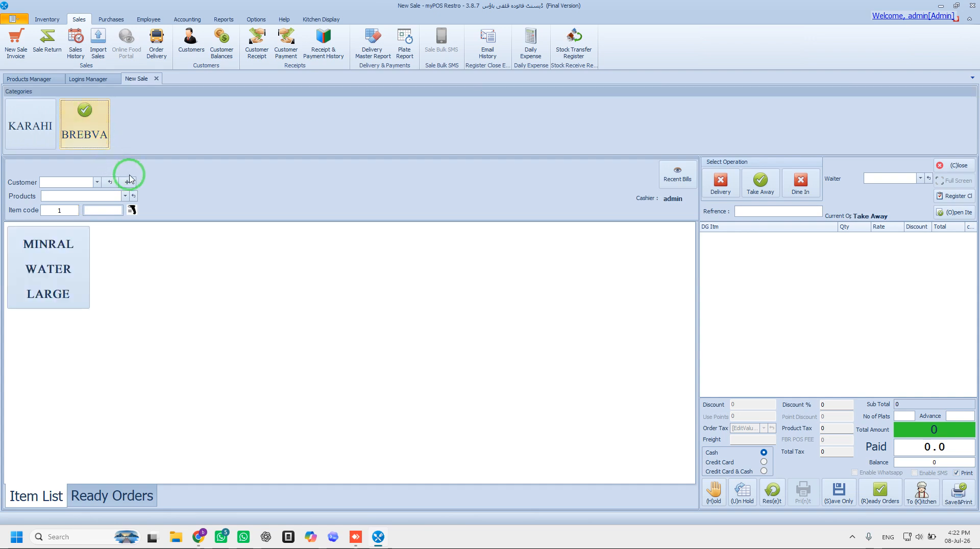
pyautogui.click(47, 259)
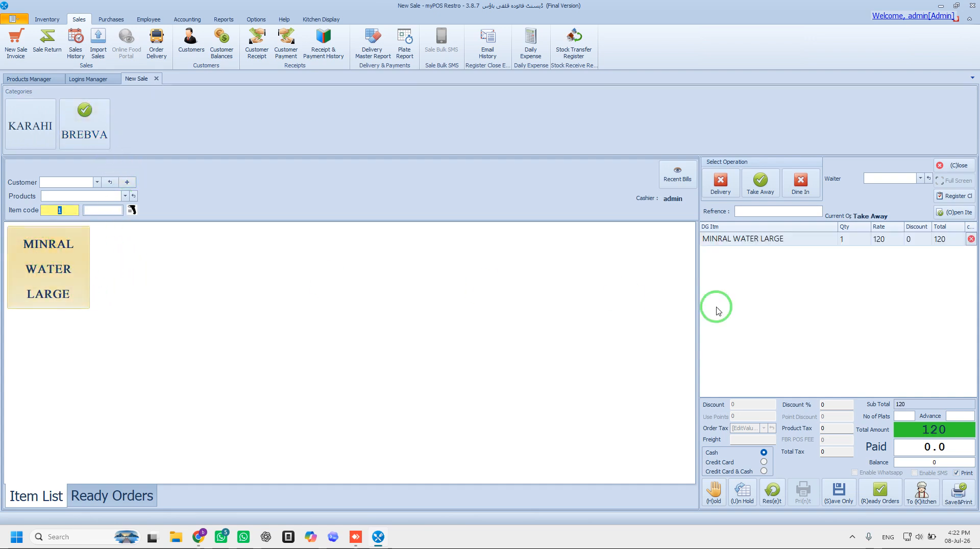
pyautogui.click(24, 142)
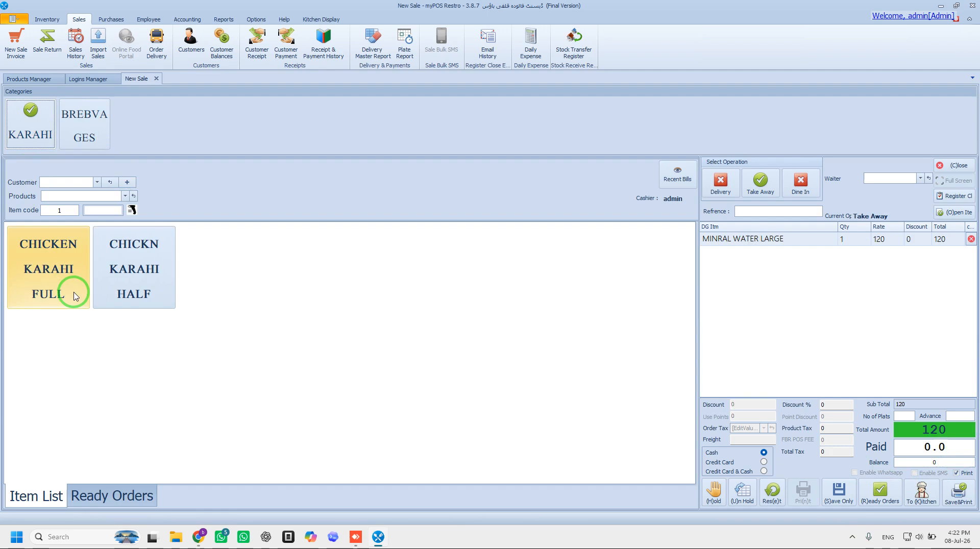
pyautogui.click(101, 291)
pyautogui.click(925, 492)
pyautogui.click(882, 502)
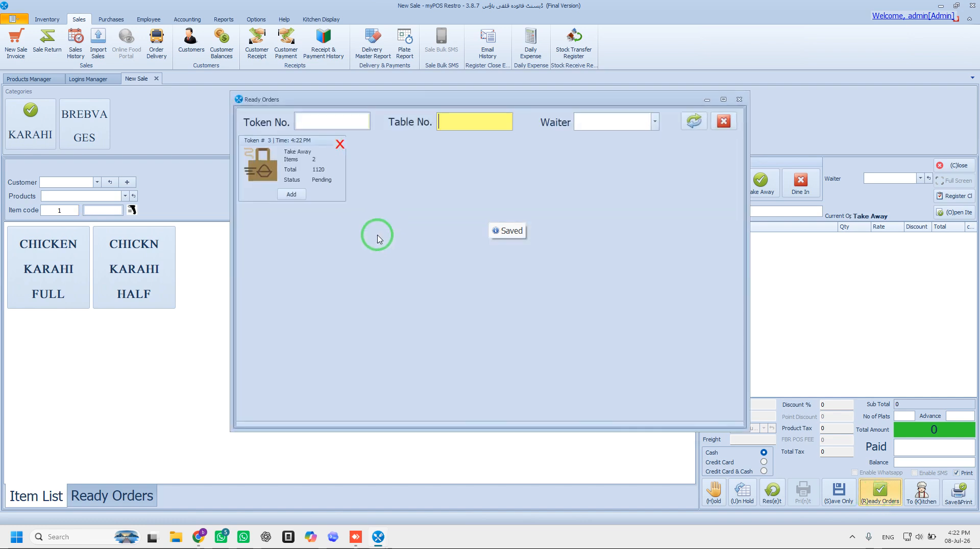
# Load the pending Take Away order from the ready orders and save it as a sale, cancelling the PDF print output
pyautogui.click(298, 193)
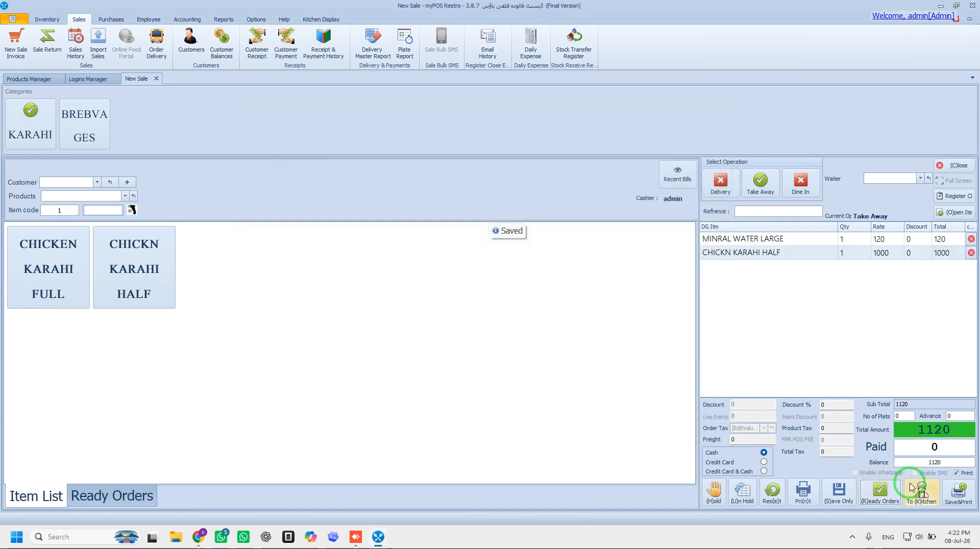
pyautogui.click(957, 503)
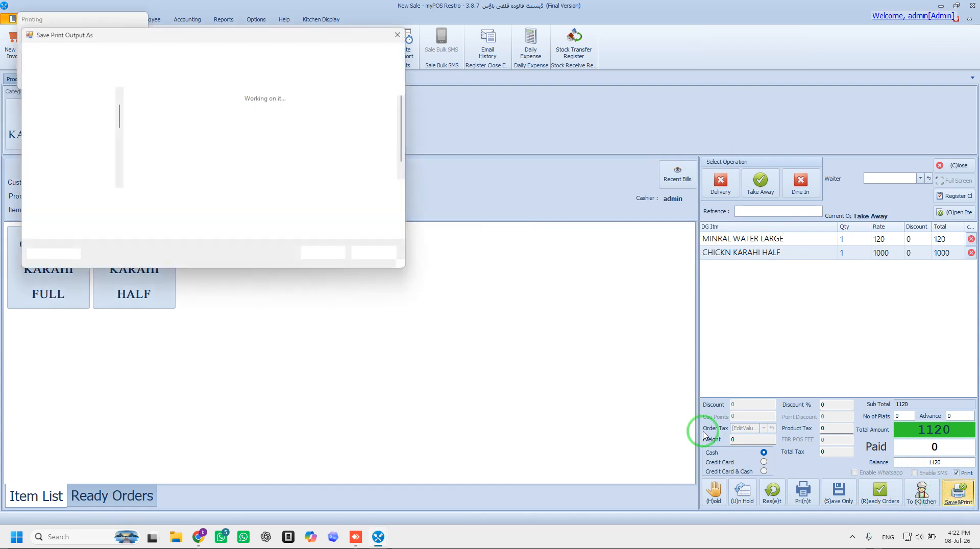
pyautogui.click(374, 253)
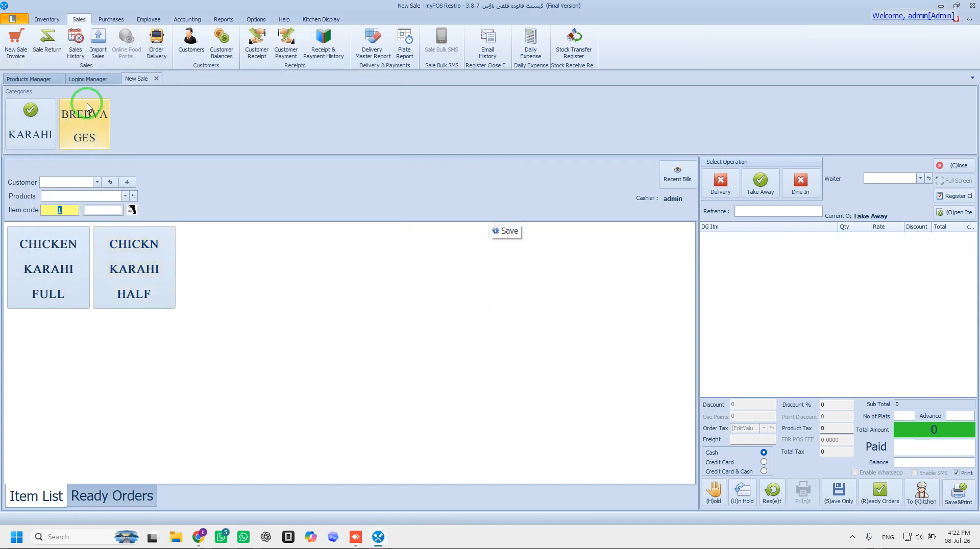
# Check the current stock of MINRAL WATER LARGE in the Products Manager after the sale
pyautogui.click(36, 80)
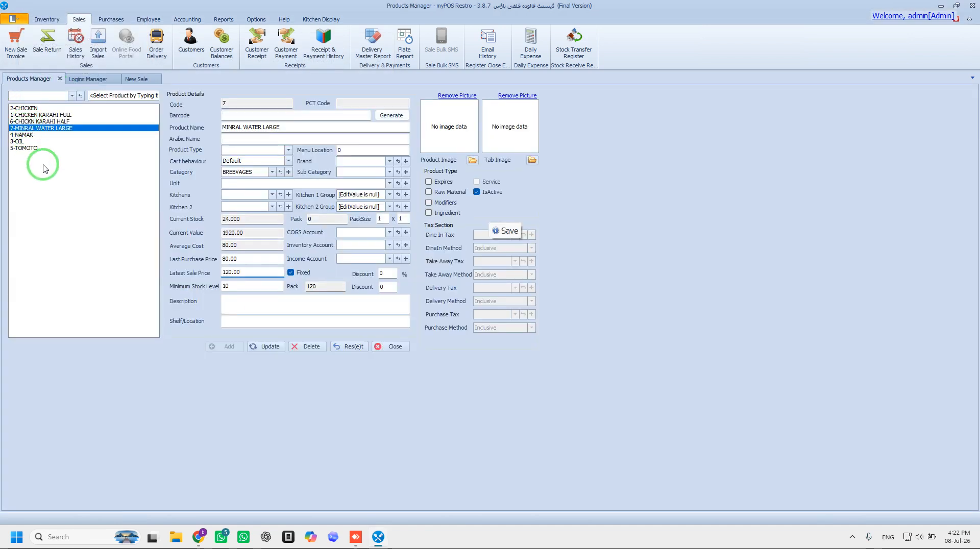
pyautogui.click(42, 129)
pyautogui.click(227, 234)
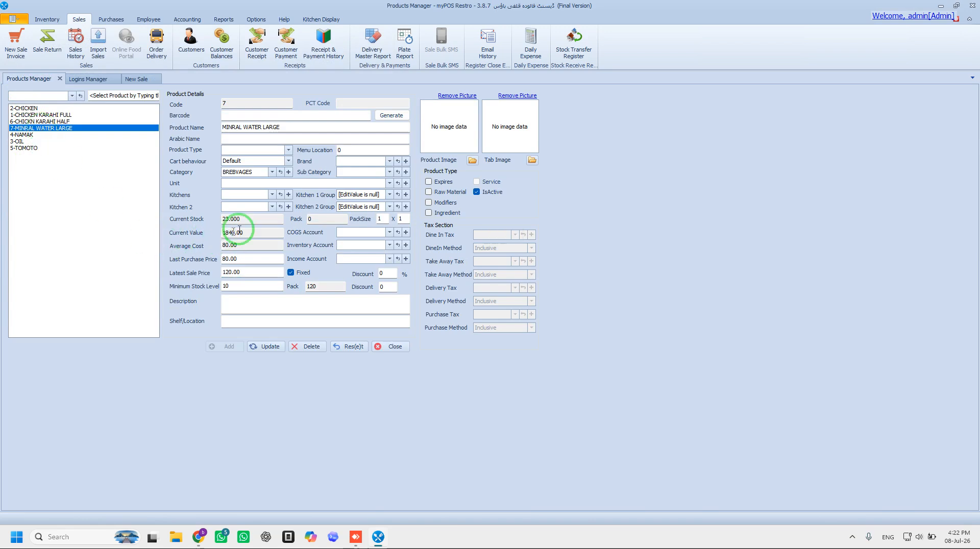
pyautogui.moveTo(255, 221); pyautogui.dragTo(220, 226)
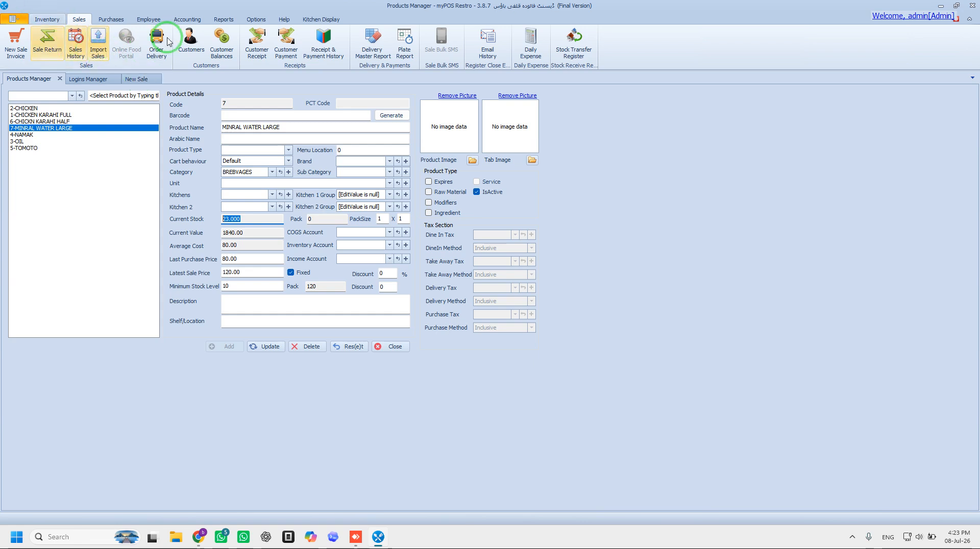
# Generate the Z Report for 01-Jul-2026 to 08-Jul-2026 with all print sections included
pyautogui.click(225, 21)
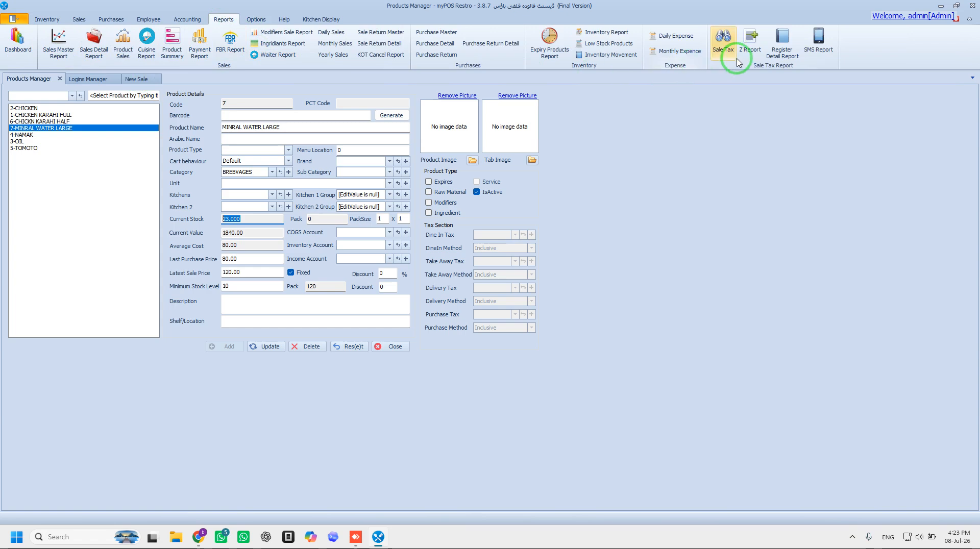
pyautogui.click(750, 38)
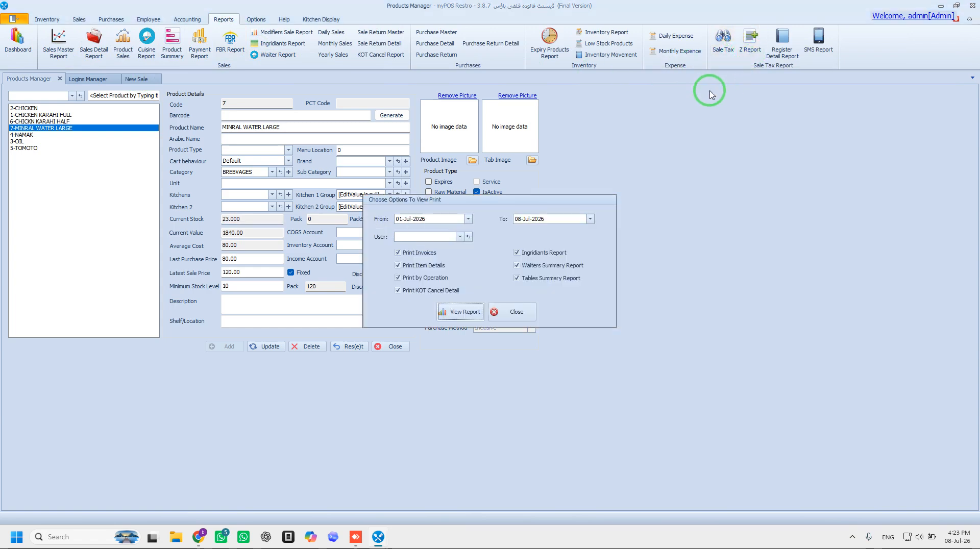
pyautogui.click(463, 312)
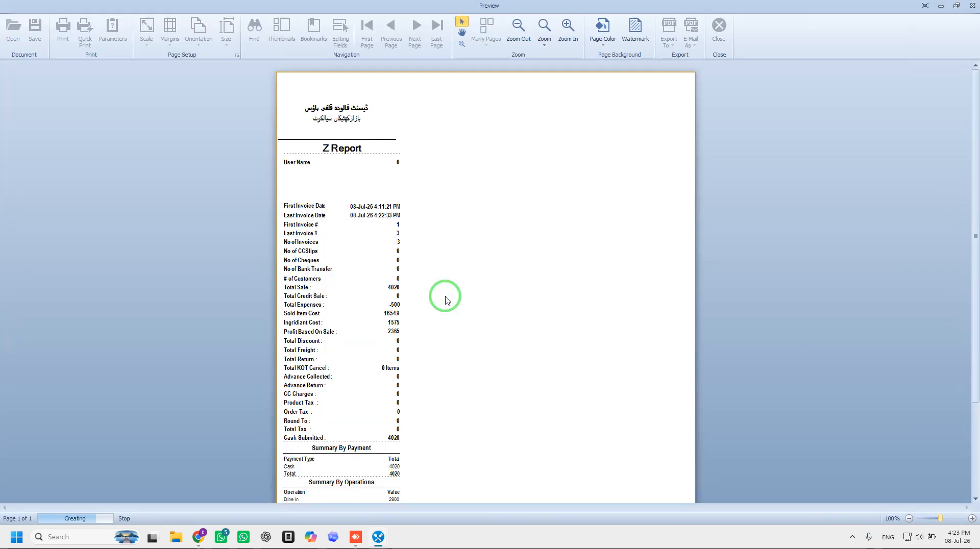
pyautogui.scroll(-1, 288, 284)
pyautogui.scroll(1, 288, 284)
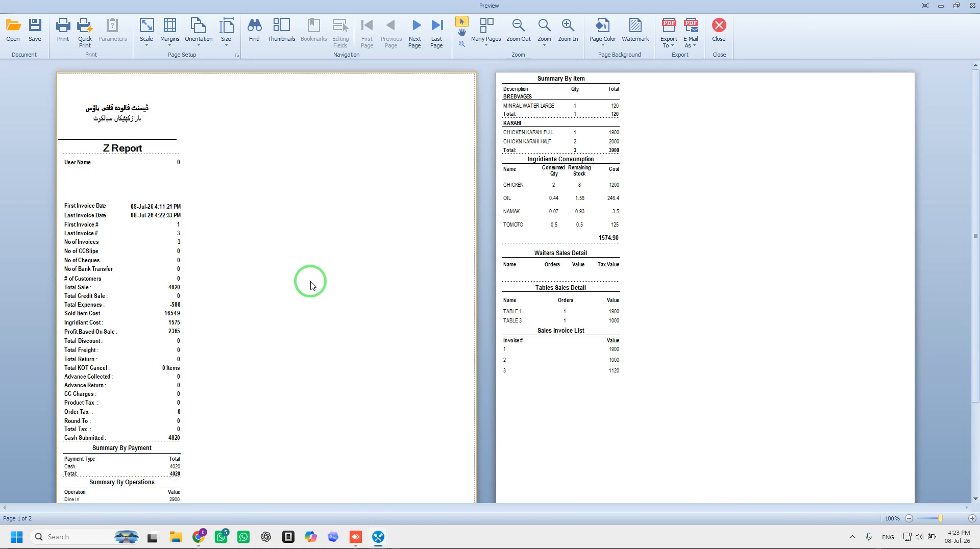
pyautogui.scroll(1, 311, 284)
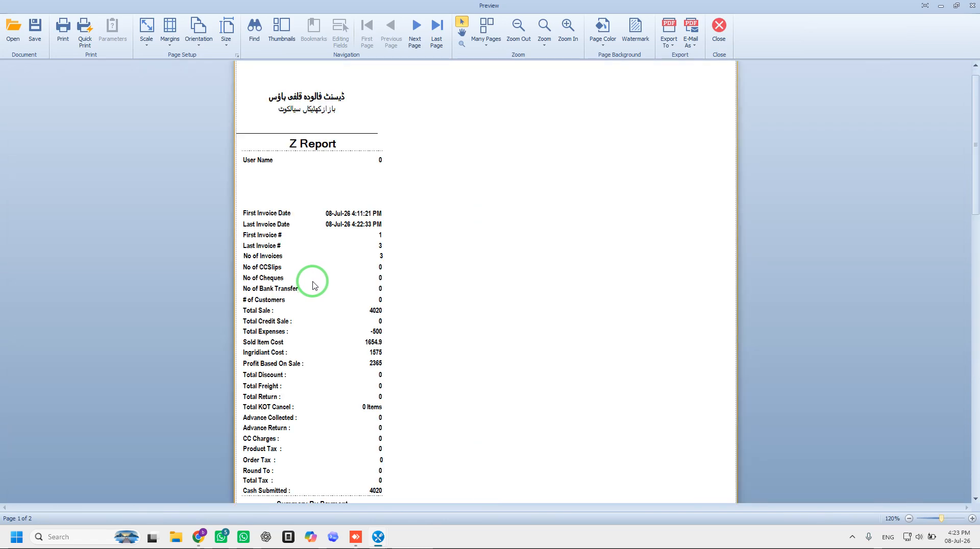
# Examine the Z Report's payment, operation, category, item, ingredient, waiter, table and invoice sections, and close the report
pyautogui.moveTo(976, 183); pyautogui.dragTo(972, 247)
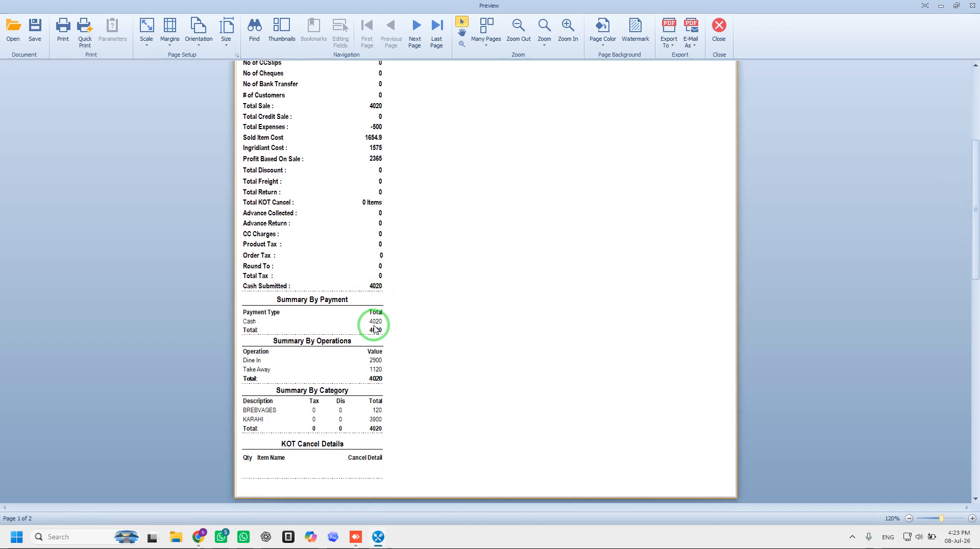
pyautogui.scroll(-5, 378, 392)
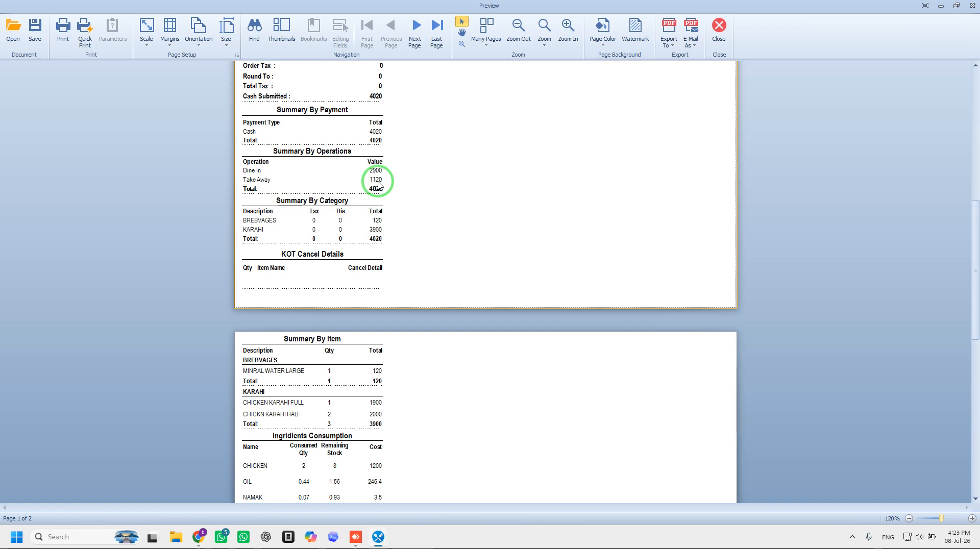
pyautogui.scroll(-3, 328, 303)
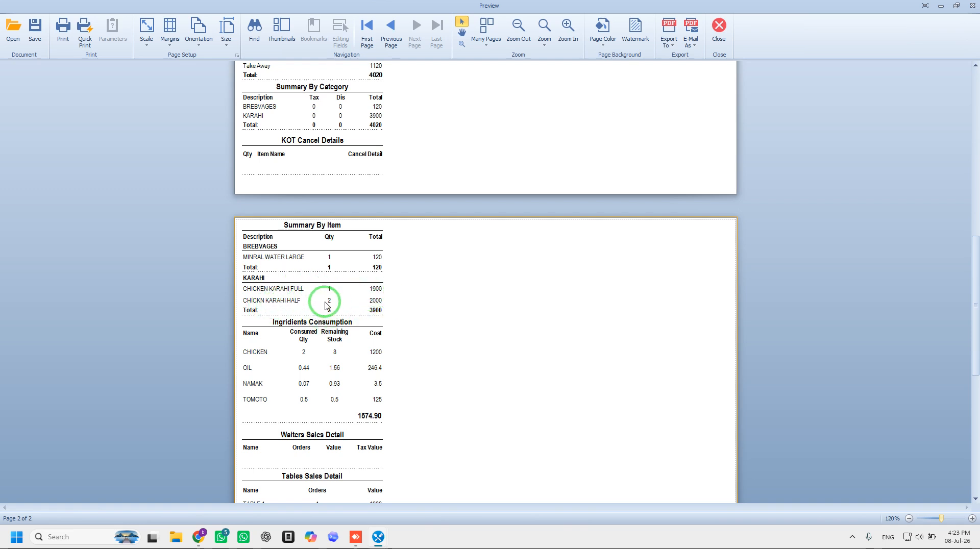
pyautogui.scroll(-2, 383, 316)
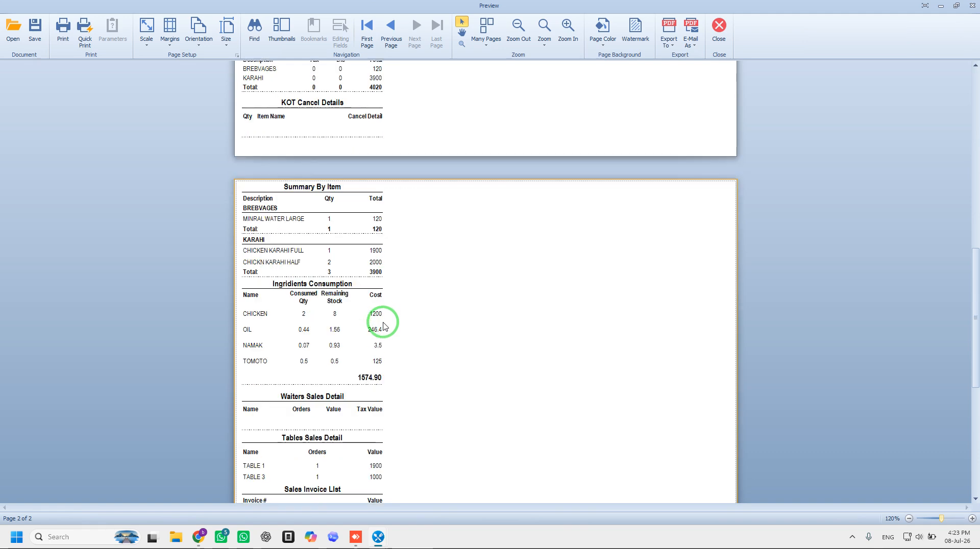
pyautogui.scroll(-1, 332, 313)
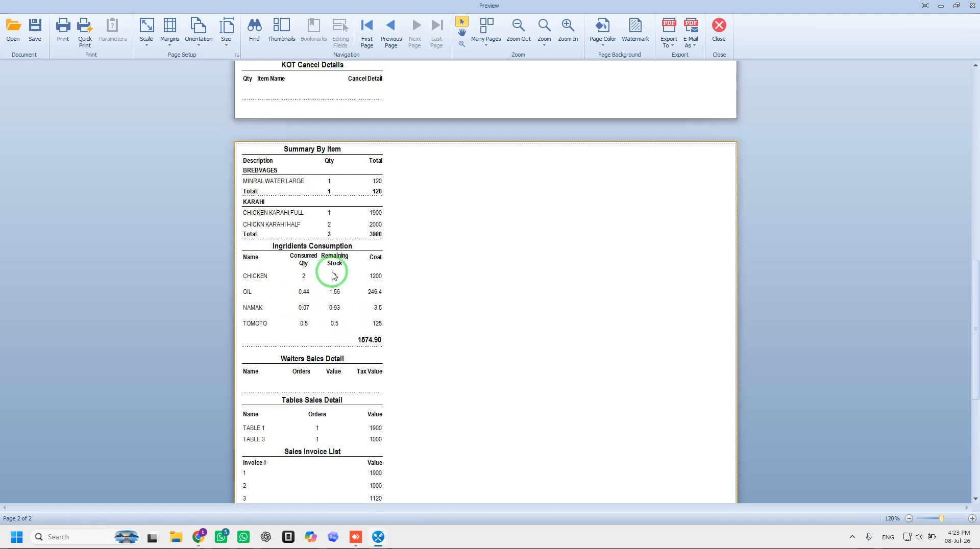
pyautogui.scroll(-1, 352, 327)
pyautogui.scroll(-2, 353, 334)
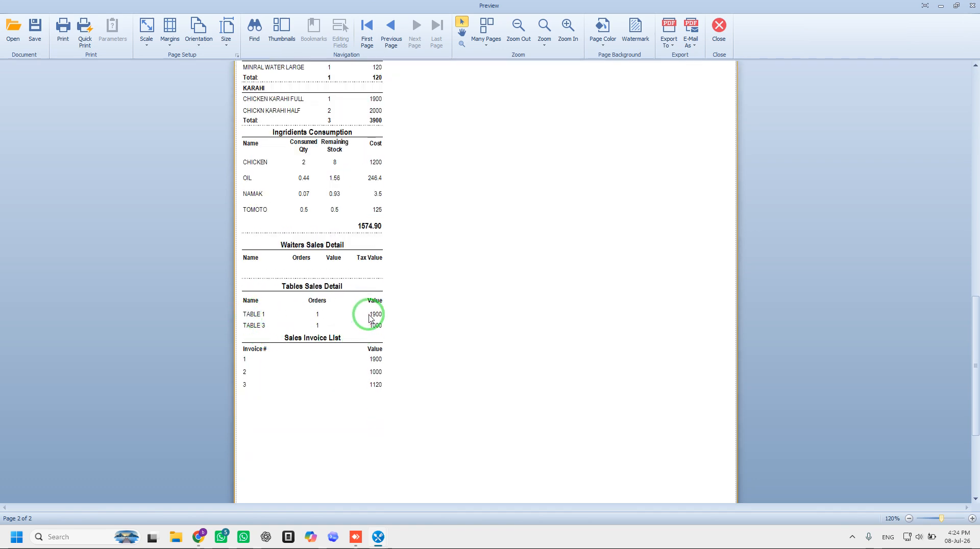
pyautogui.scroll(-1, 368, 319)
pyautogui.scroll(12, 464, 333)
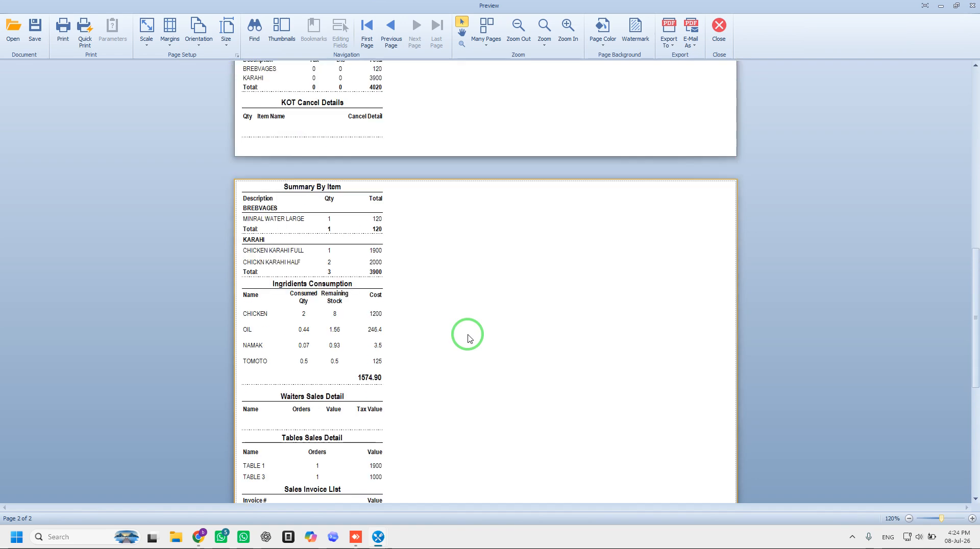
pyautogui.scroll(5, 473, 332)
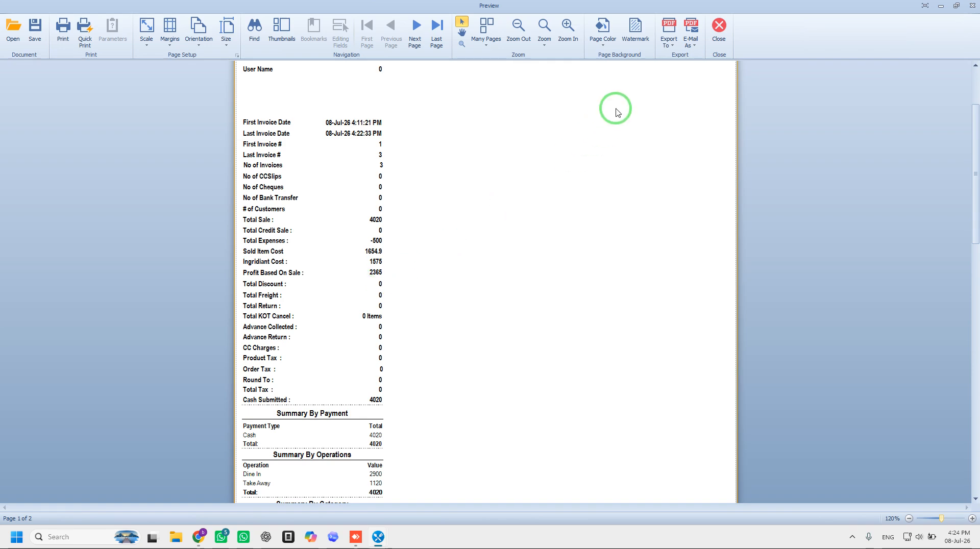
pyautogui.click(718, 31)
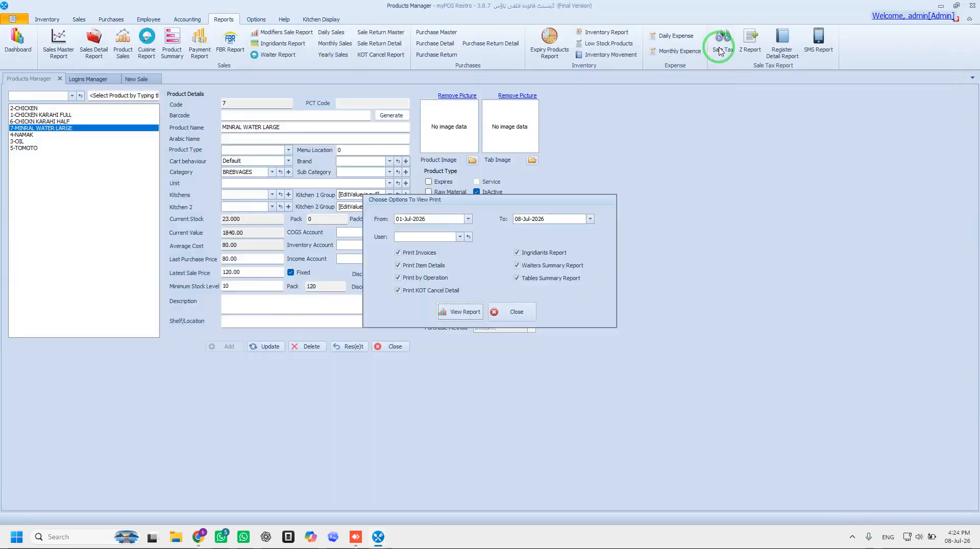
pyautogui.click(516, 312)
# Add CHICKEN KARAHI FULL and MINRAL WATER LARGE to a new Take Away order with waiter TAB1 and send it to the kitchen
pyautogui.click(137, 79)
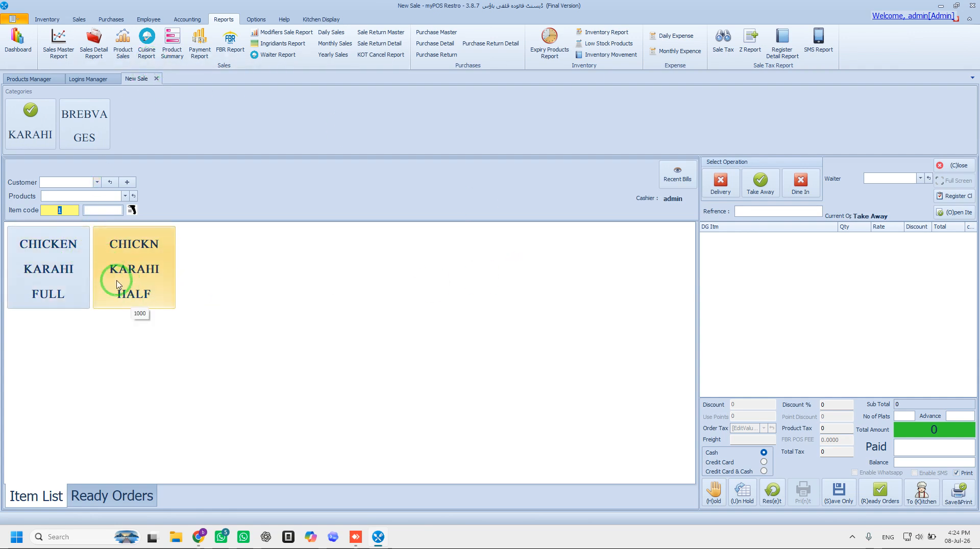
pyautogui.click(58, 281)
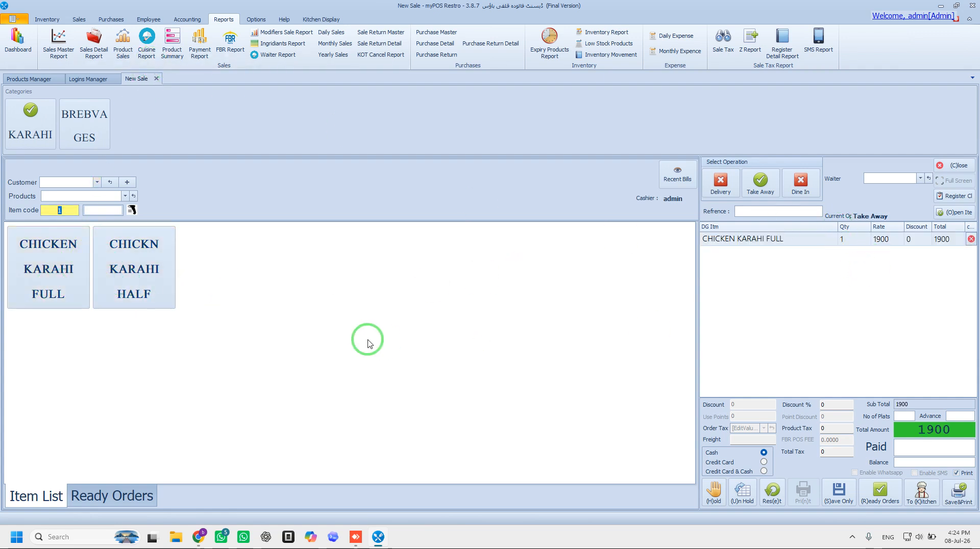
pyautogui.click(92, 127)
pyautogui.click(70, 298)
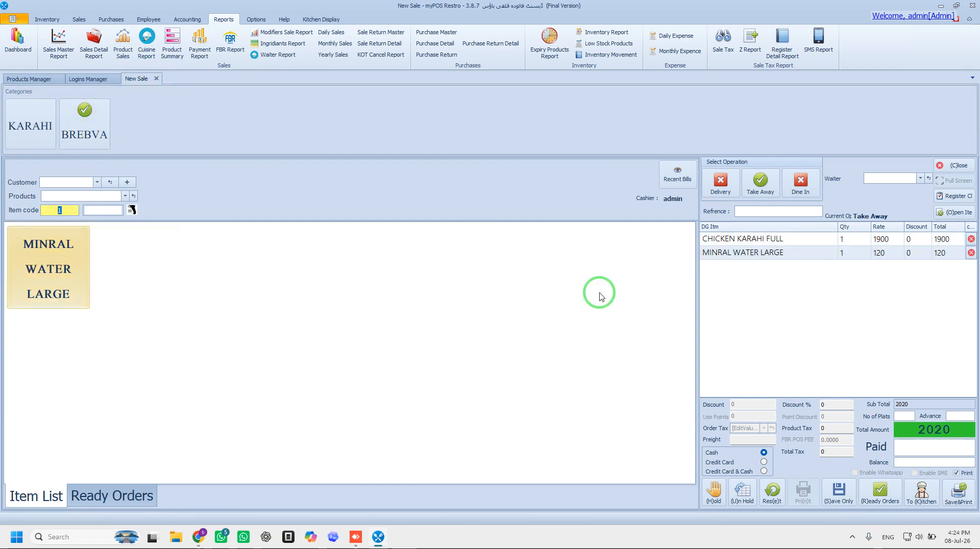
pyautogui.click(893, 178)
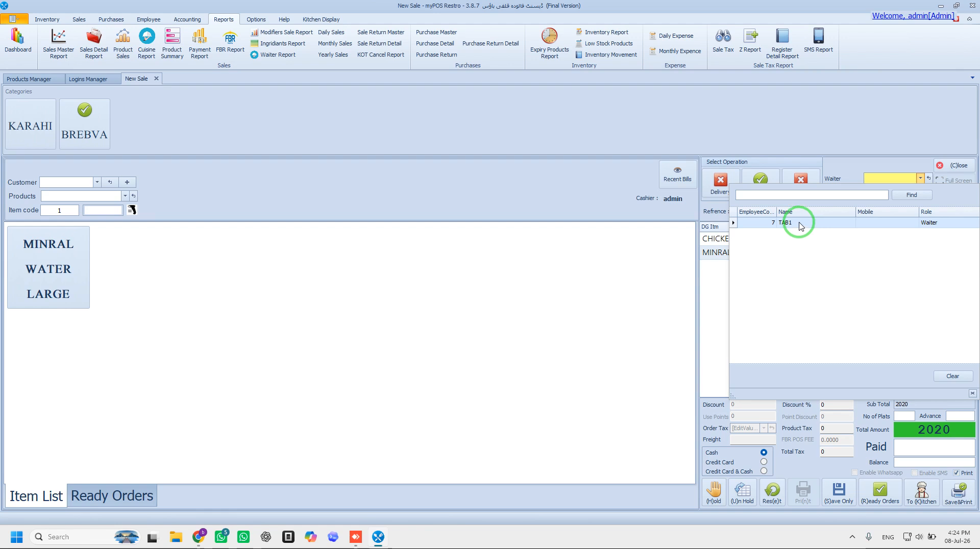
pyautogui.click(800, 227)
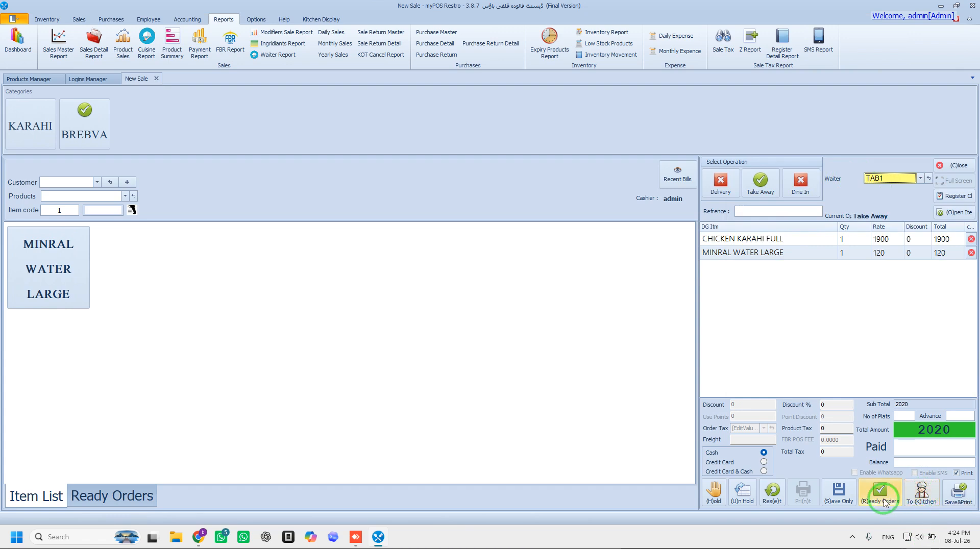
pyautogui.click(920, 494)
# Load the TAB1 Take Away order from the ready orders and save it as a sale, cancelling the PDF print output
pyautogui.click(882, 493)
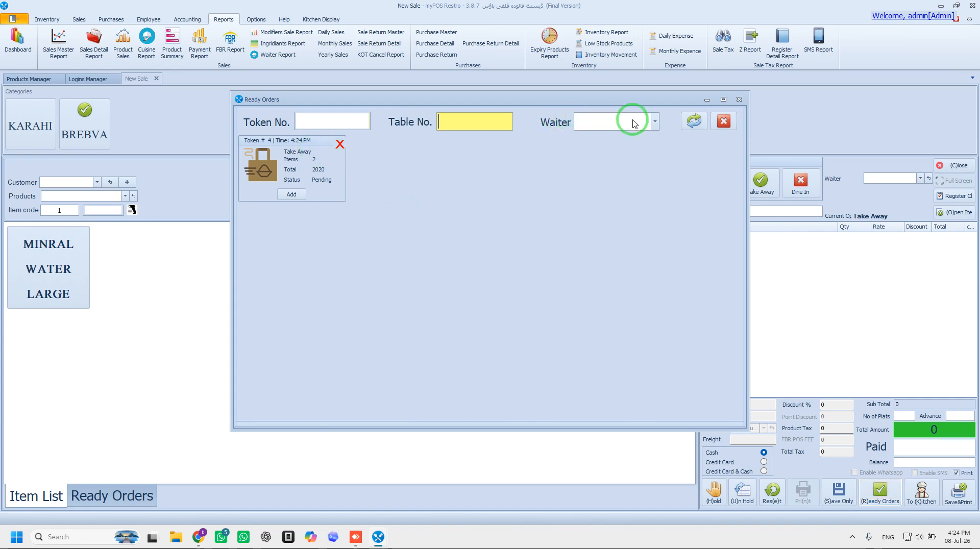
pyautogui.click(290, 196)
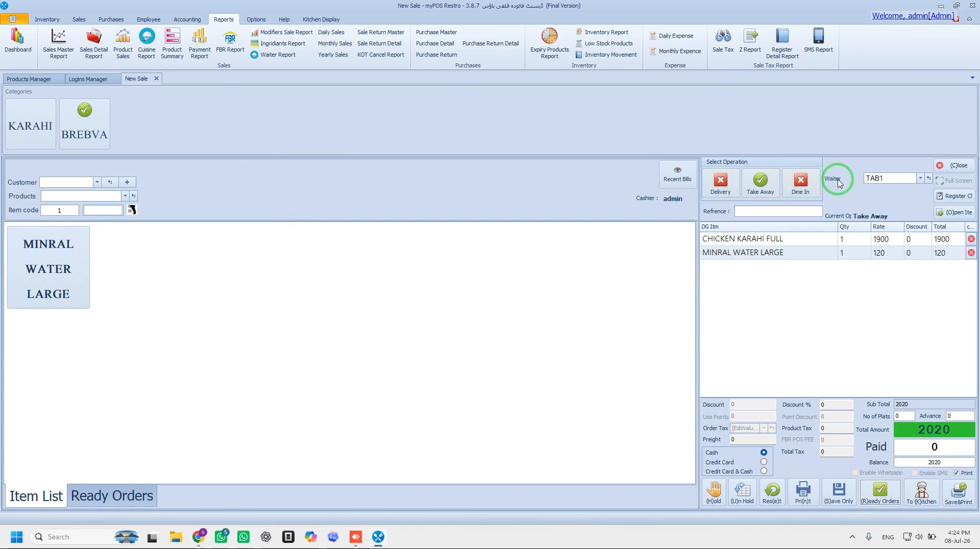
pyautogui.click(958, 493)
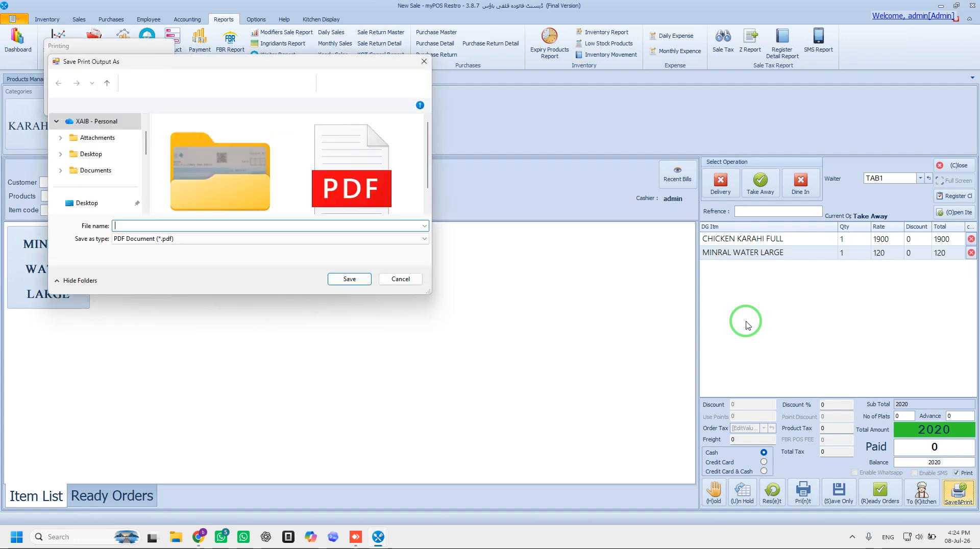
pyautogui.click(400, 279)
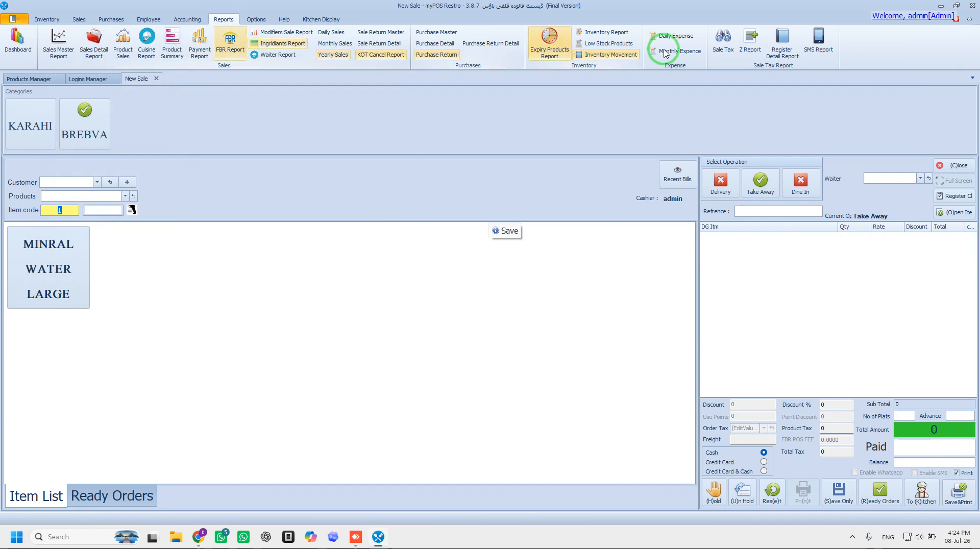
# Generate the Z Report again for 01-Jul-2026 to 08-Jul-2026 and examine waiter TAB1's entry in the Waiters Sales Detail
pyautogui.click(749, 45)
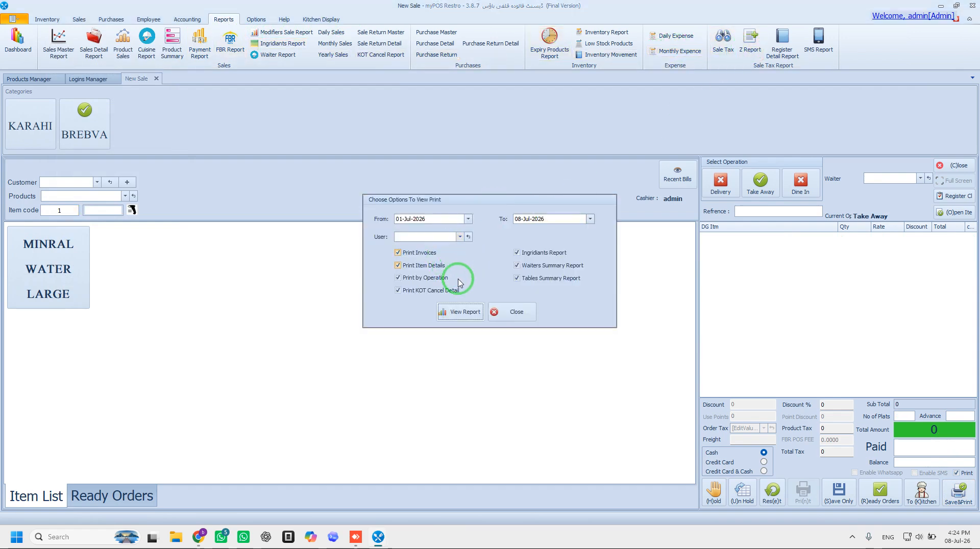
pyautogui.click(456, 314)
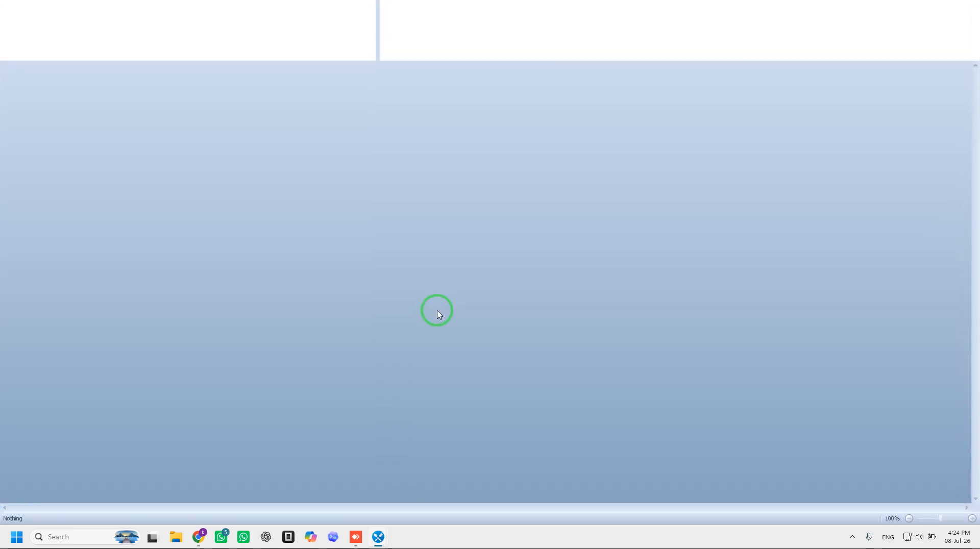
pyautogui.scroll(-1, 386, 299)
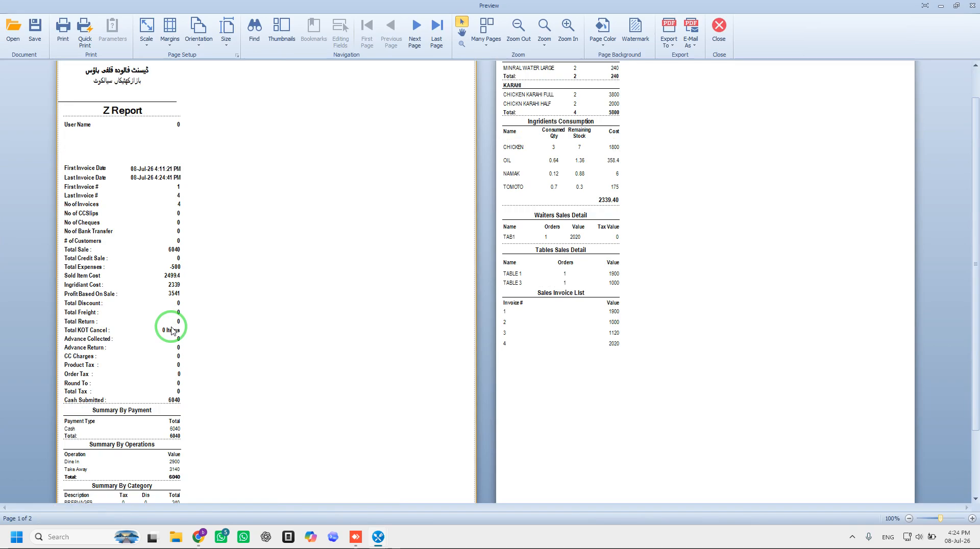
pyautogui.scroll(-2, 176, 332)
pyautogui.scroll(2, 176, 335)
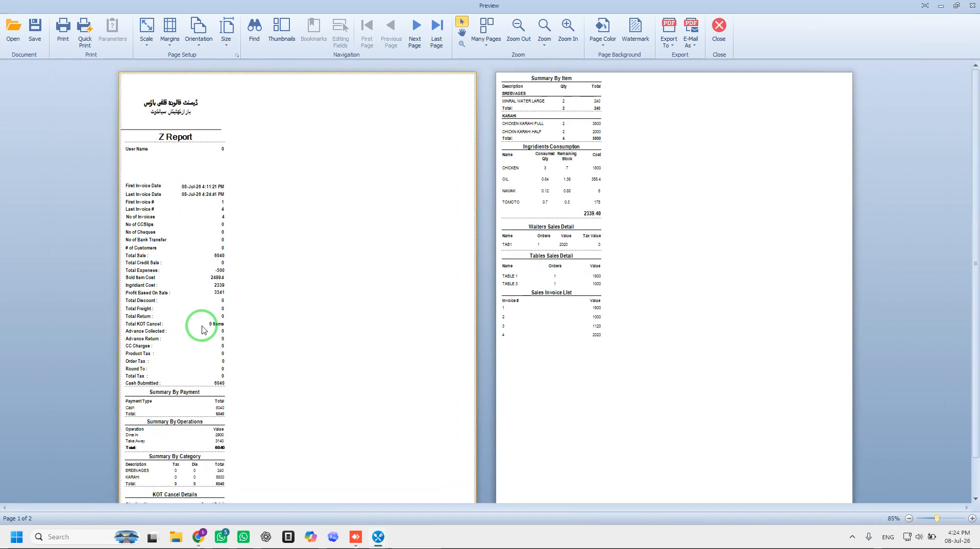
pyautogui.scroll(5, 279, 313)
pyautogui.scroll(-5, 299, 327)
pyautogui.scroll(-8, 300, 334)
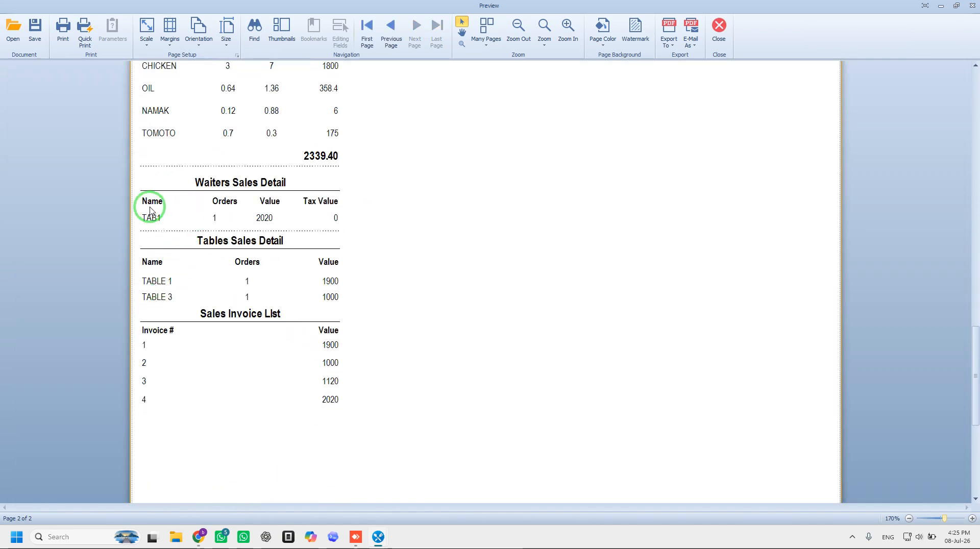
pyautogui.click(160, 223)
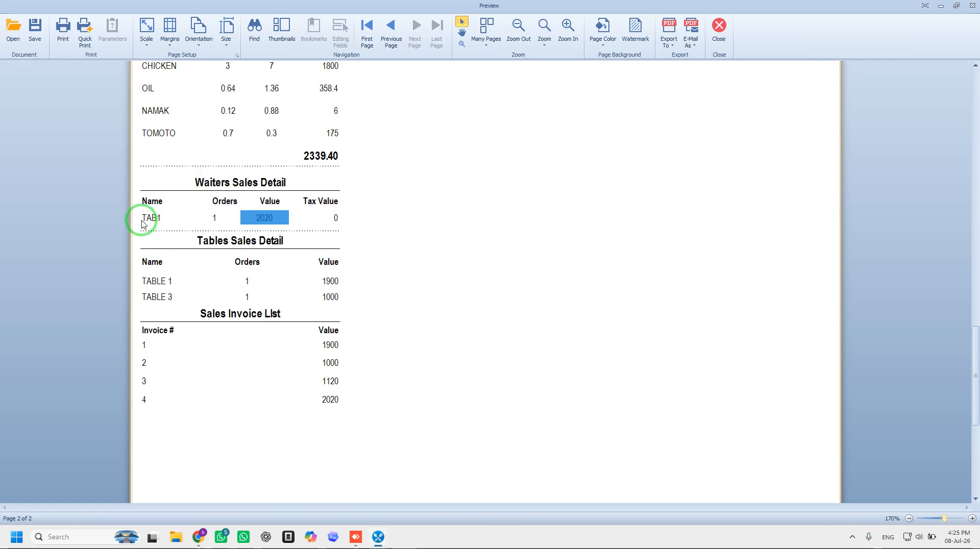
# Examine the order count and sales value in TAB1's Waiters Sales Detail entry, and close the report and its options
pyautogui.click(213, 221)
pyautogui.click(263, 219)
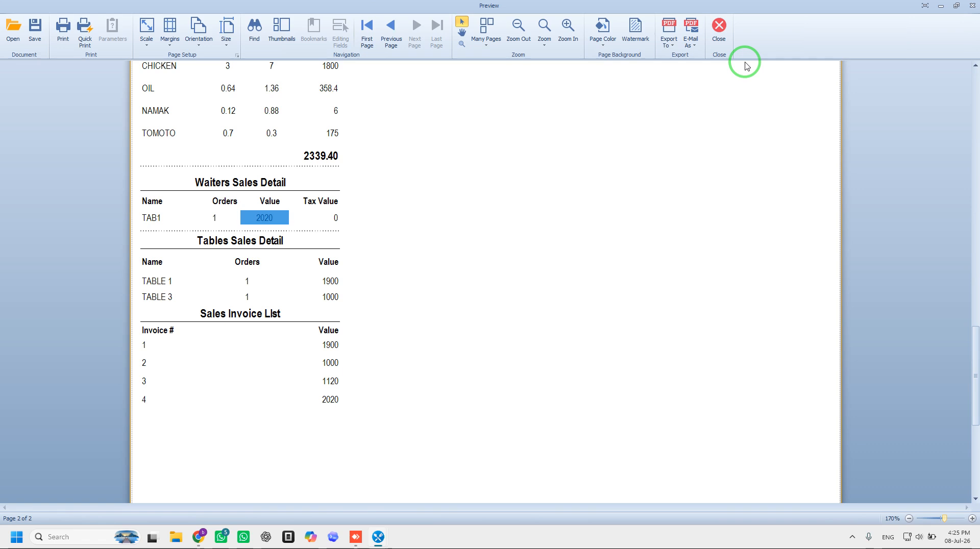
pyautogui.click(725, 42)
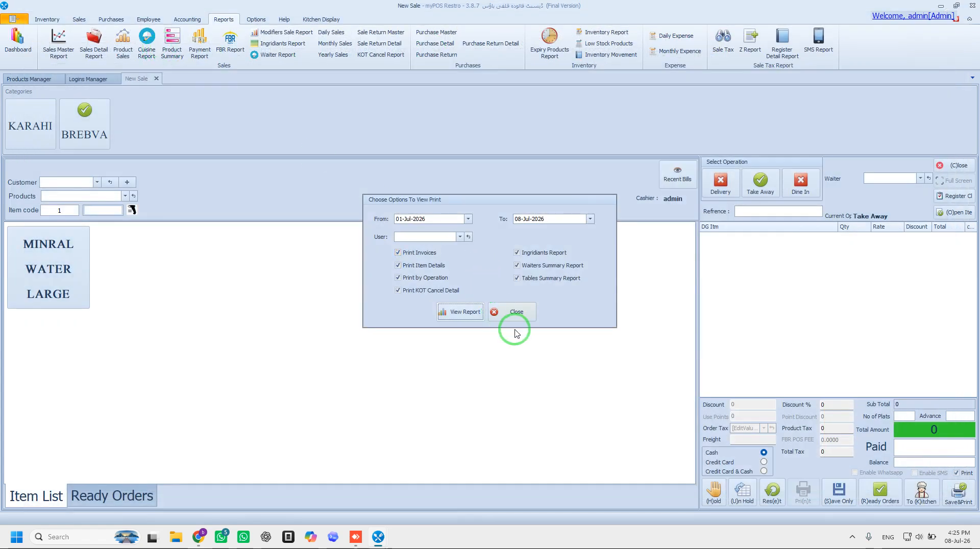
pyautogui.click(519, 321)
# Open the tax settings in the program options and enable tax with Order Level Tax
pyautogui.click(255, 19)
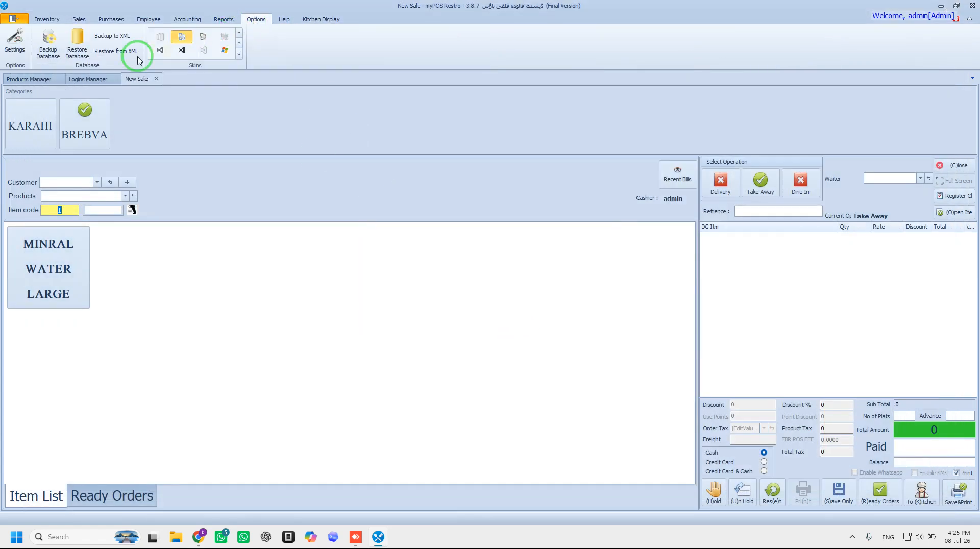
pyautogui.click(14, 40)
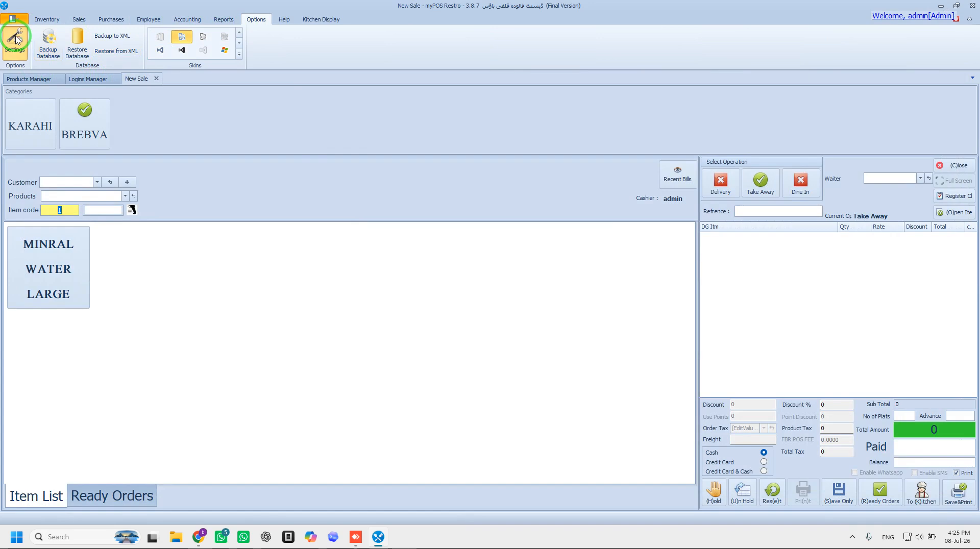
pyautogui.click(14, 40)
pyautogui.click(22, 148)
pyautogui.click(202, 97)
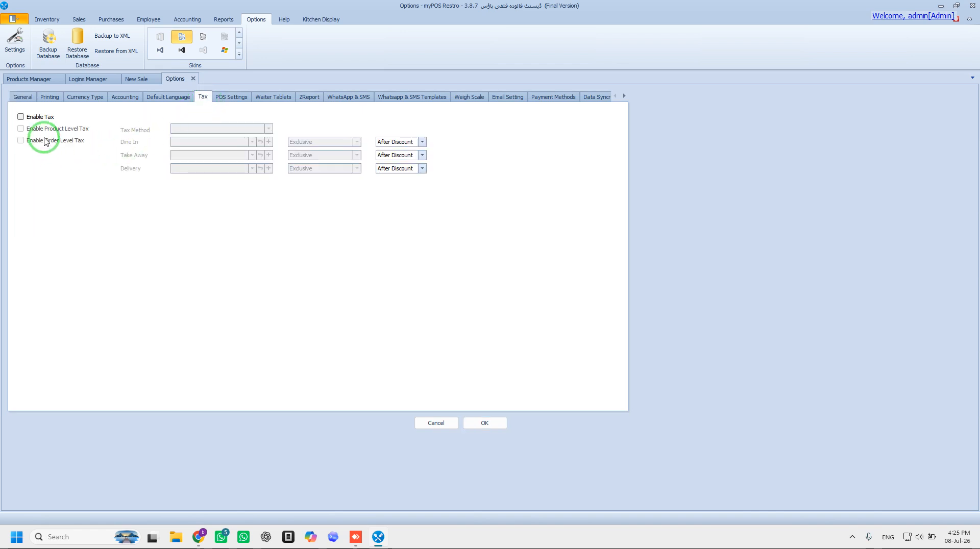
pyautogui.click(21, 117)
pyautogui.click(21, 140)
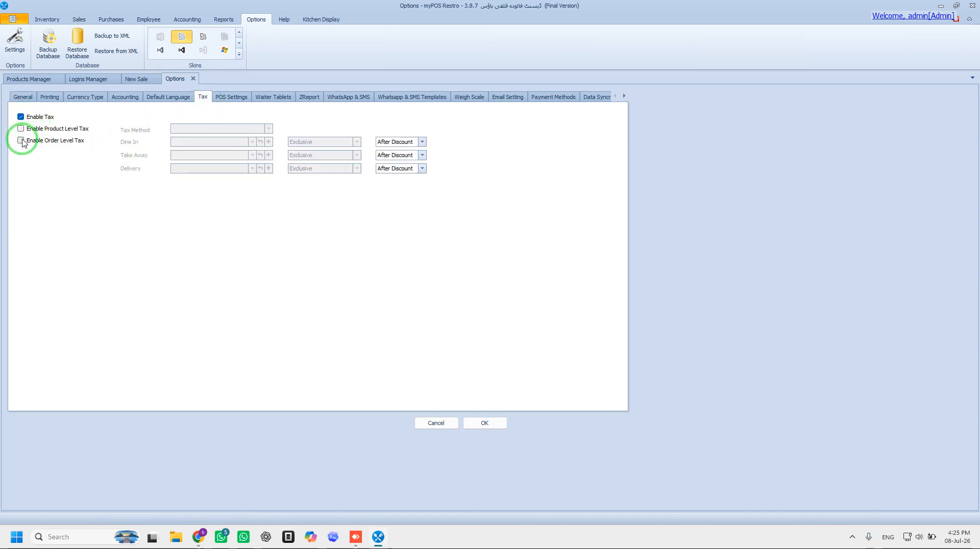
pyautogui.click(208, 142)
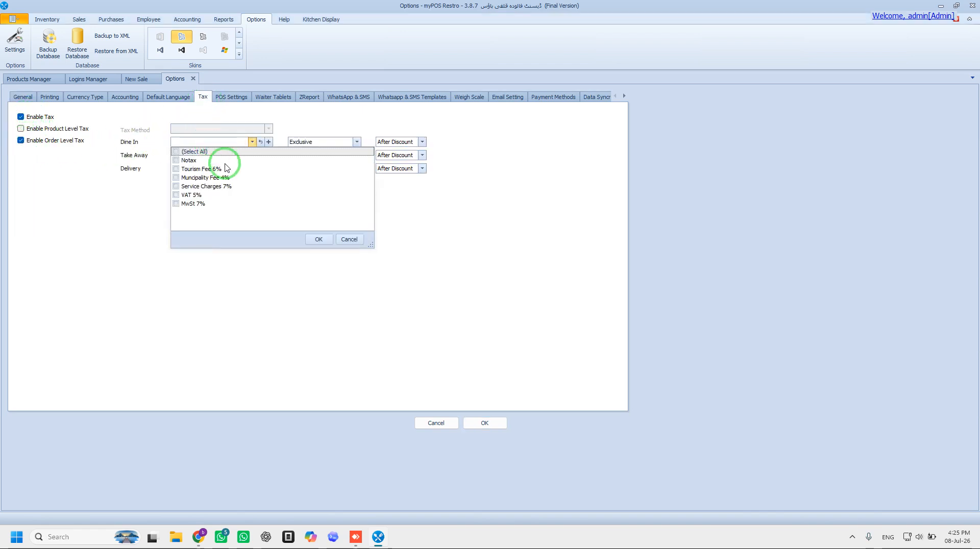
pyautogui.click(185, 187)
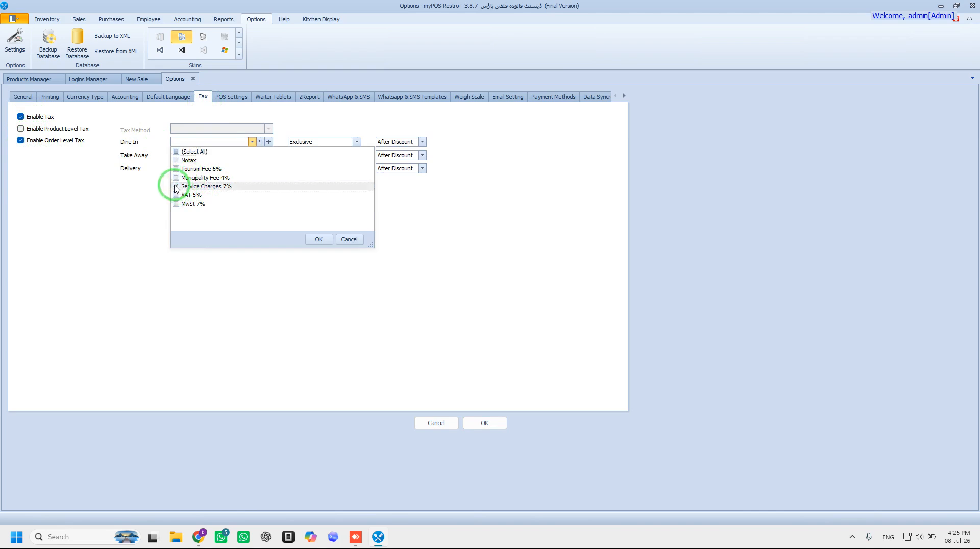
pyautogui.click(347, 240)
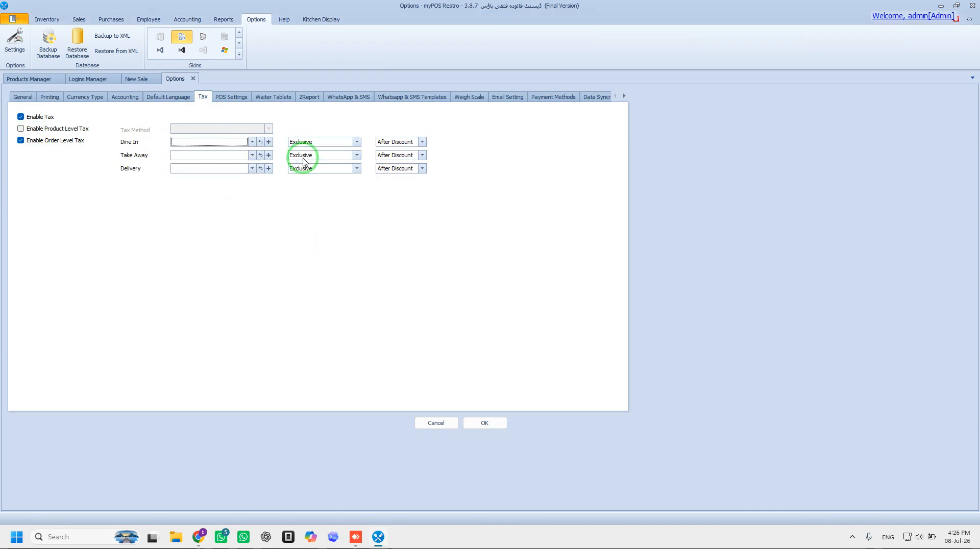
# Open the tax definitions for Dine In and examine the rate of Service Charges 7%
pyautogui.click(268, 143)
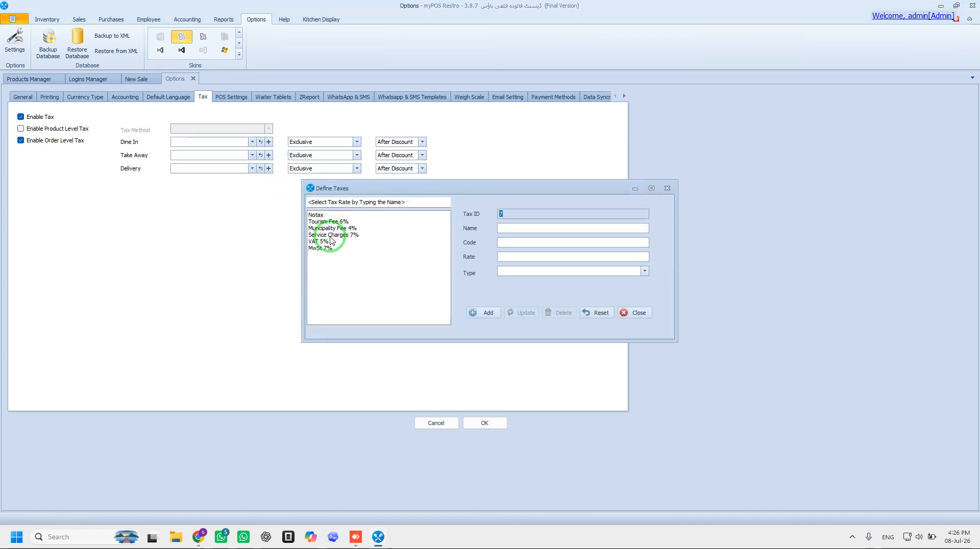
pyautogui.click(334, 235)
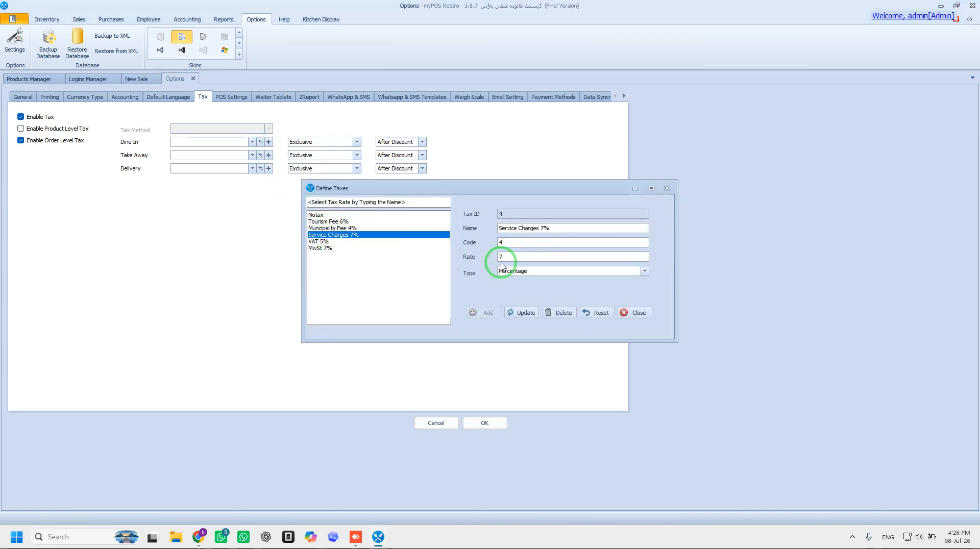
pyautogui.moveTo(516, 256); pyautogui.dragTo(473, 258)
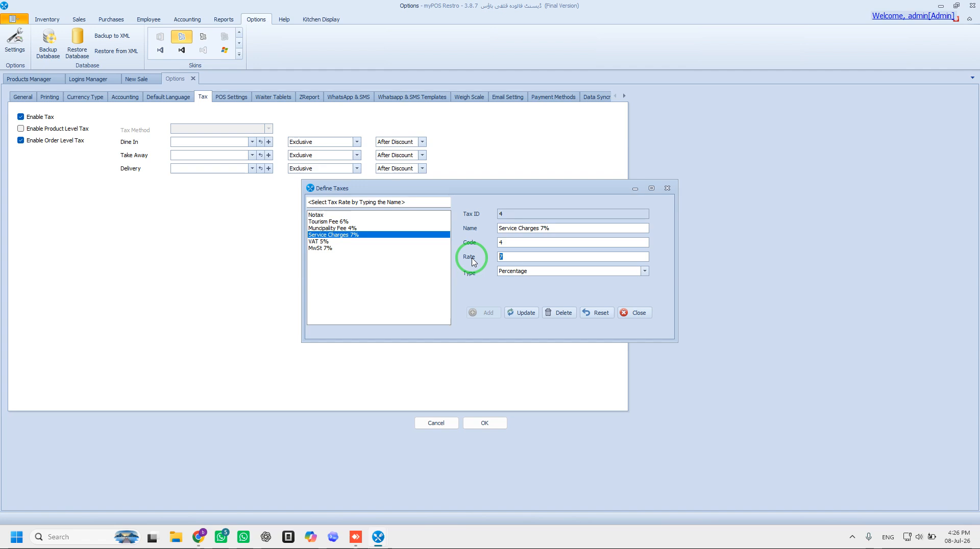
pyautogui.click(356, 537)
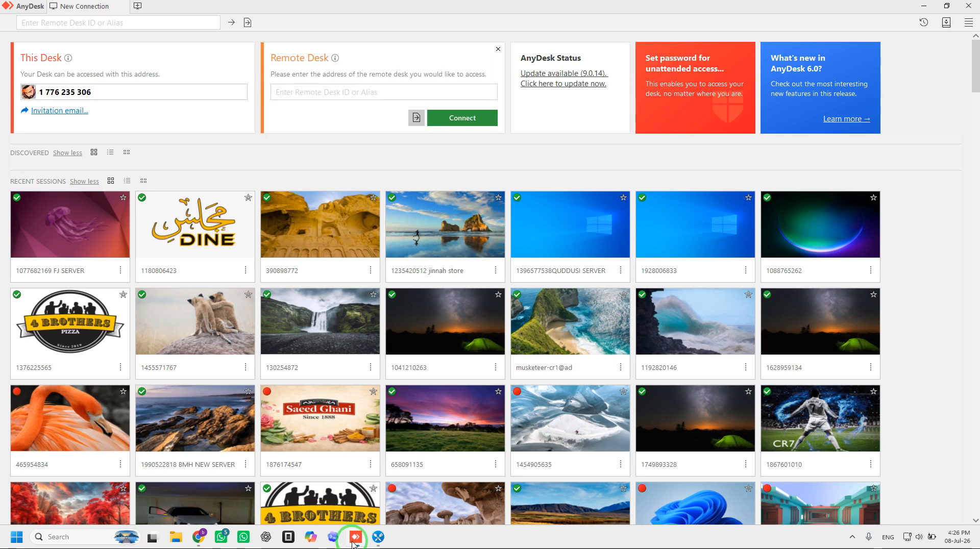
pyautogui.click(353, 540)
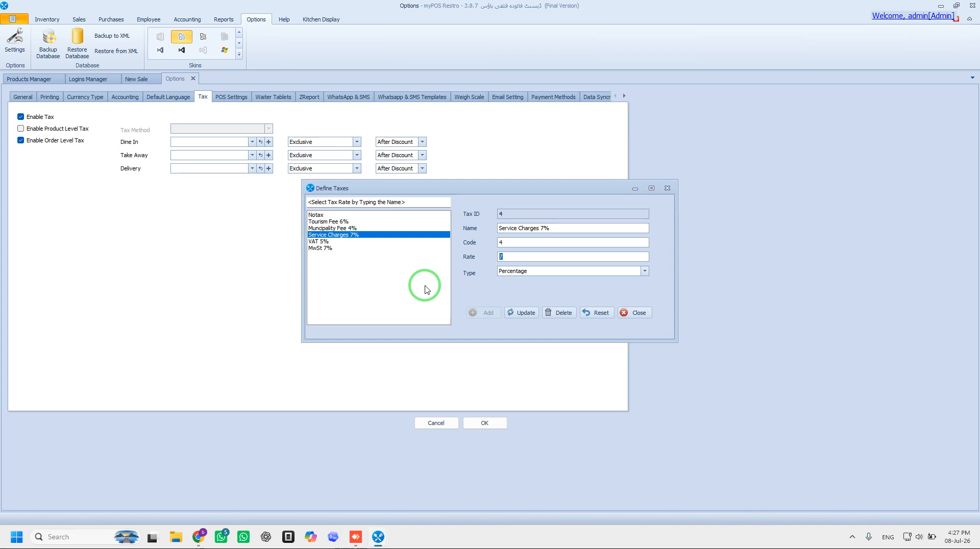
pyautogui.click(361, 541)
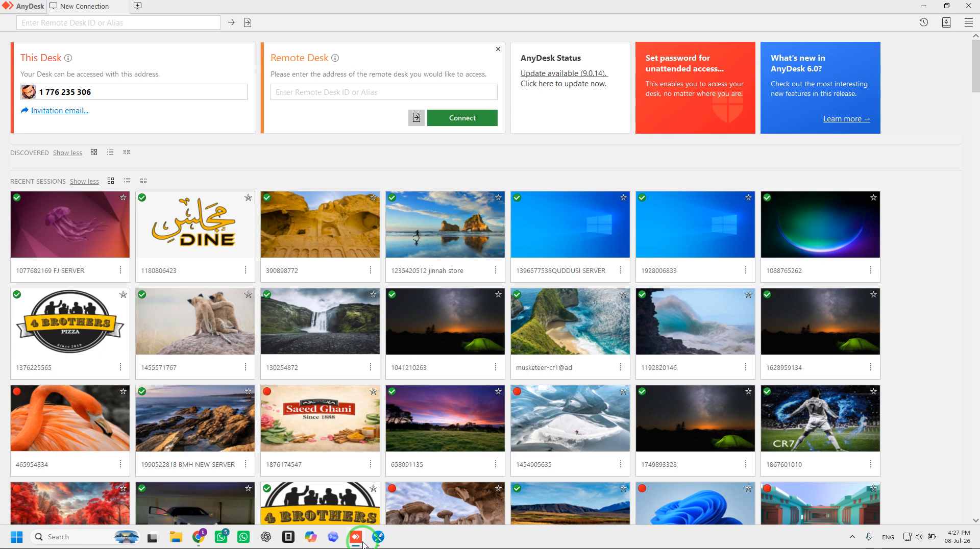
pyautogui.click(357, 366)
pyautogui.click(924, 8)
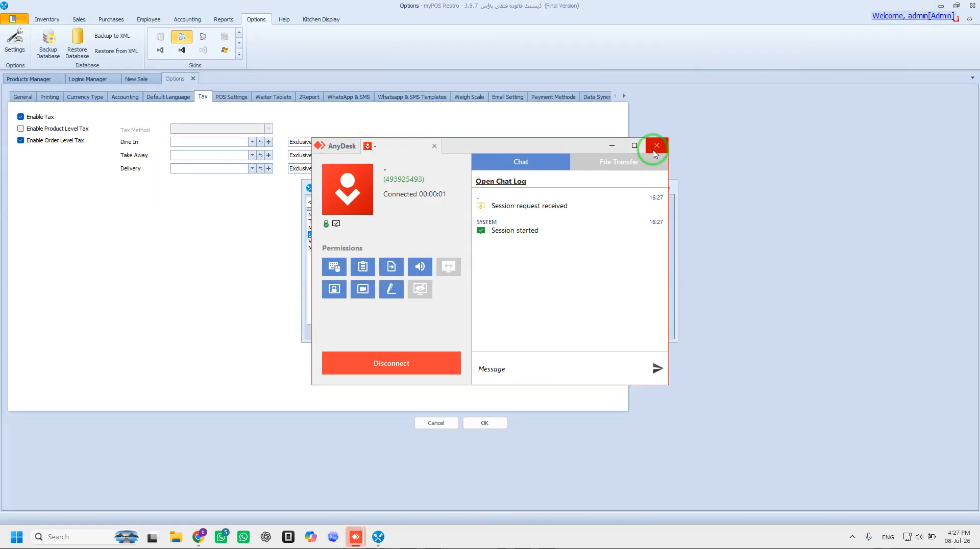
pyautogui.click(612, 146)
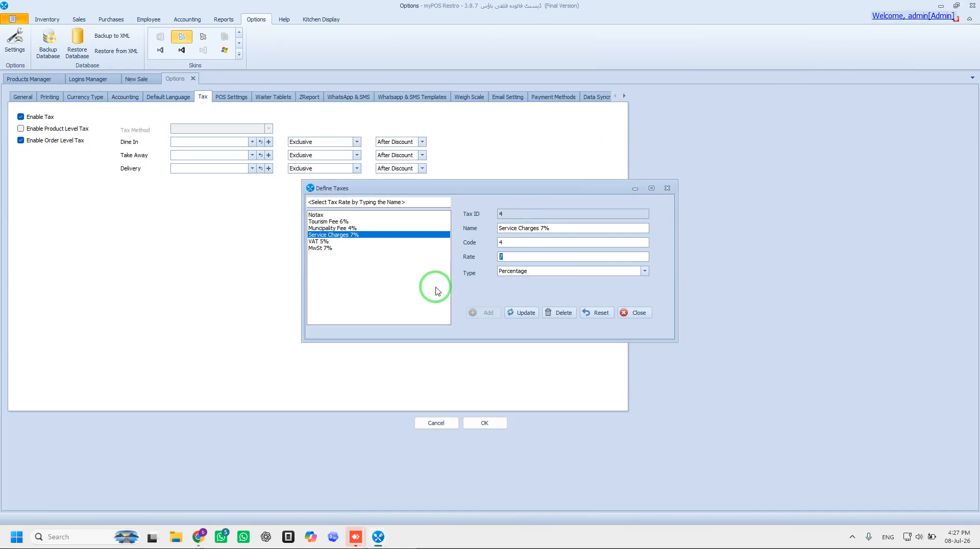
pyautogui.click(667, 188)
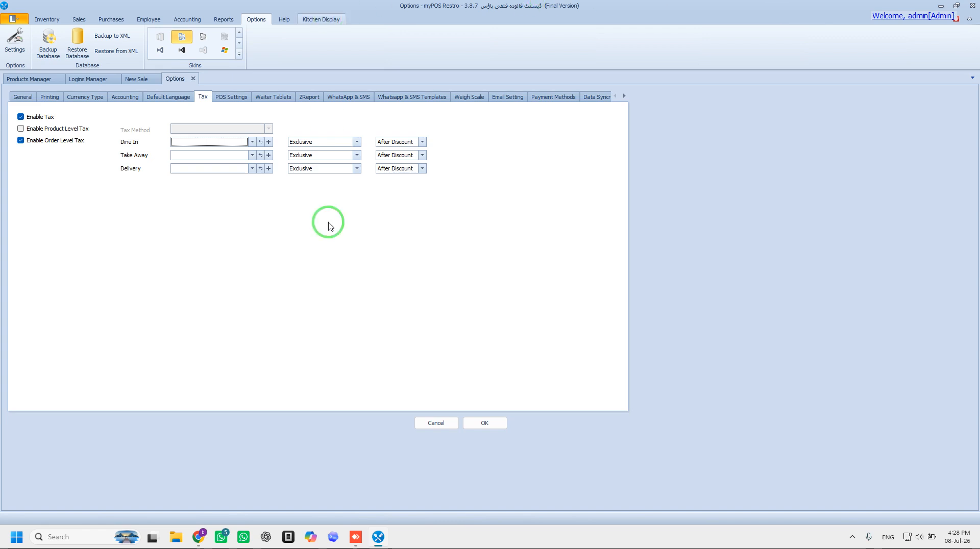
# Rename the Service Charges 7% tax as Service Charges 5%, set its rate to 5, update it and close the tax definitions
pyautogui.click(269, 142)
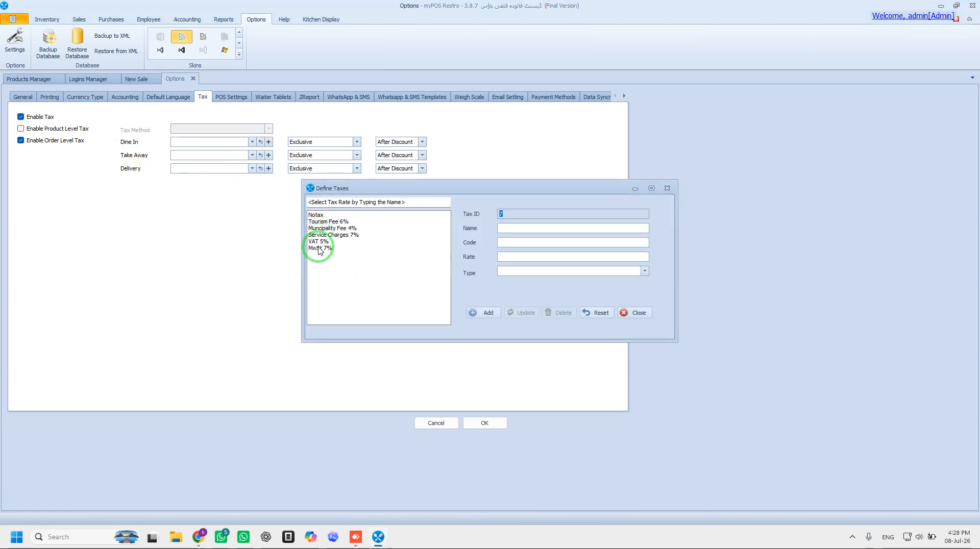
pyautogui.click(330, 235)
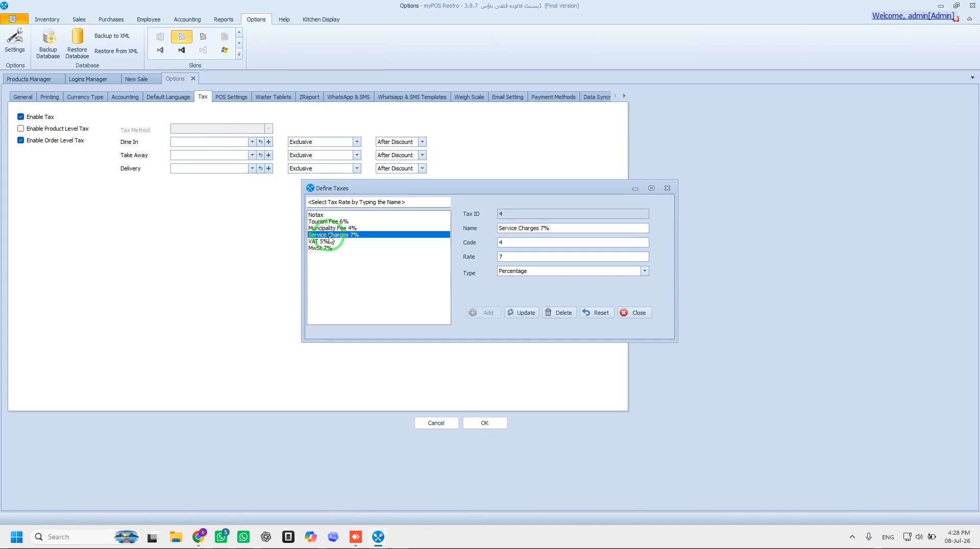
pyautogui.click(543, 228)
pyautogui.press('BackSpace')
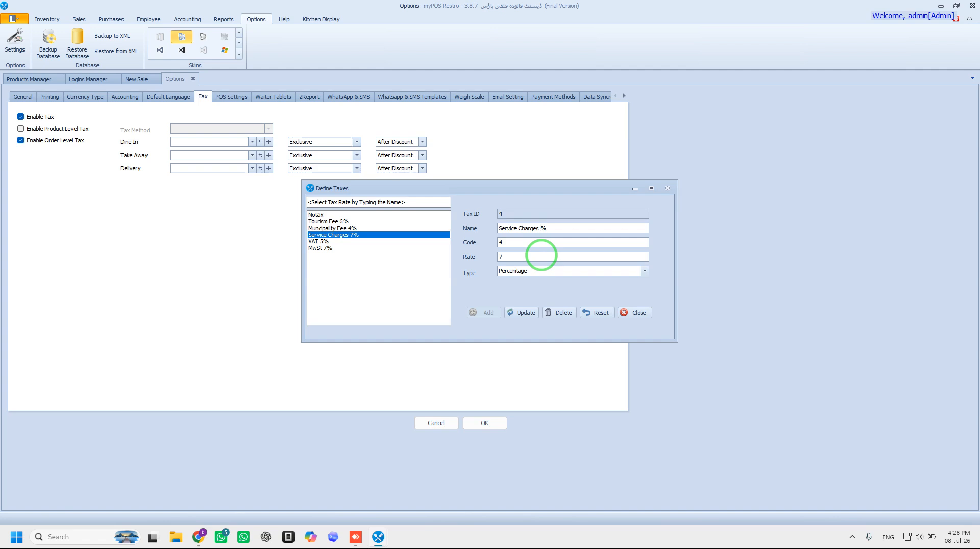
pyautogui.write('5')
pyautogui.press('Tab')
pyautogui.press('Tab')
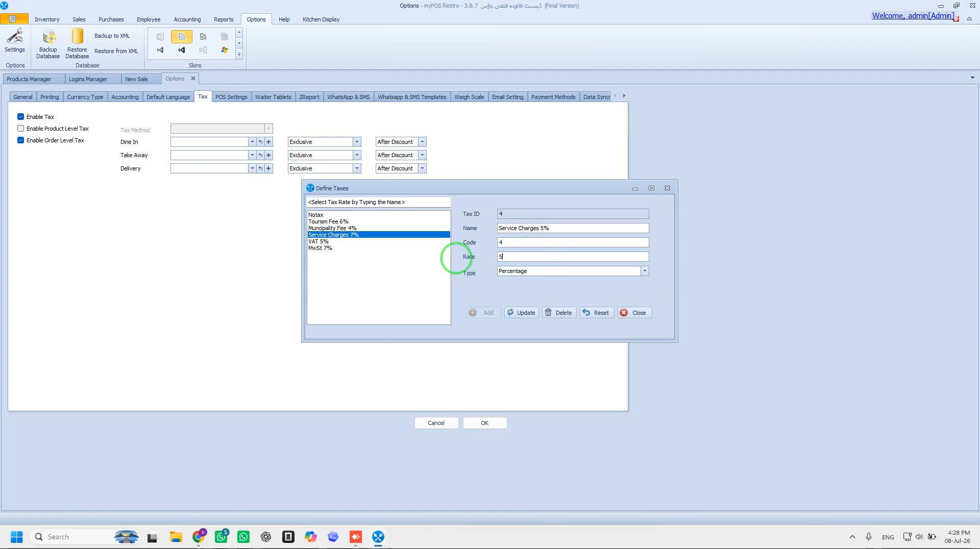
pyautogui.click(541, 273)
pyautogui.click(541, 272)
pyautogui.click(540, 270)
pyautogui.click(540, 279)
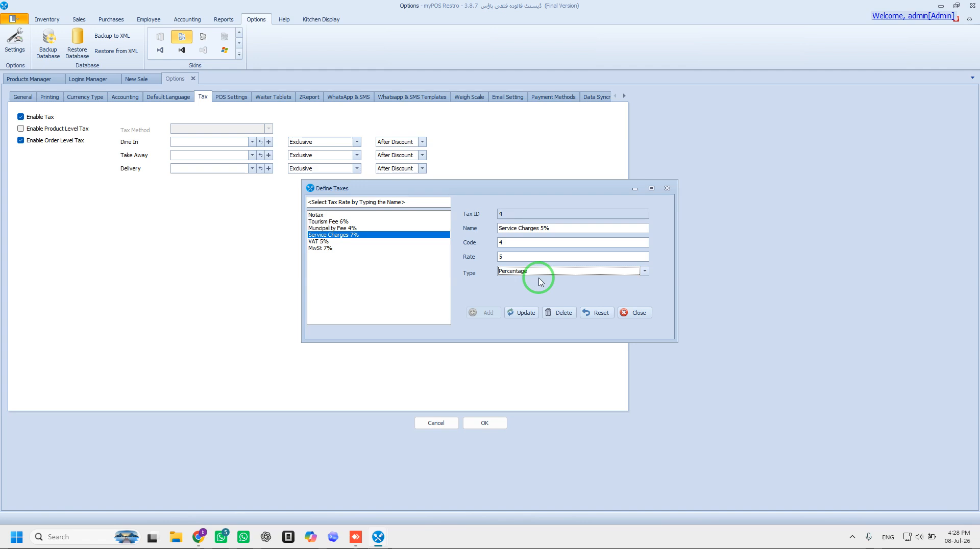
pyautogui.click(527, 314)
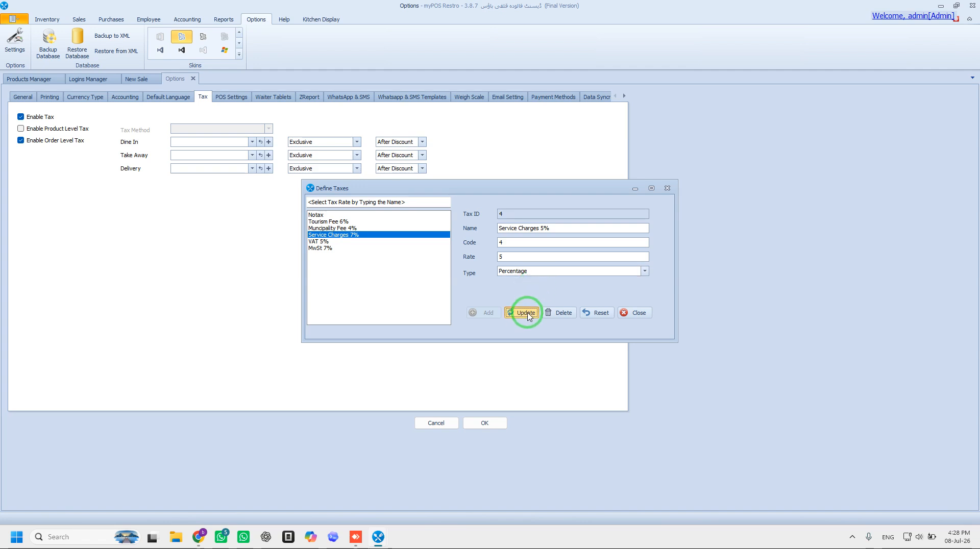
pyautogui.click(633, 311)
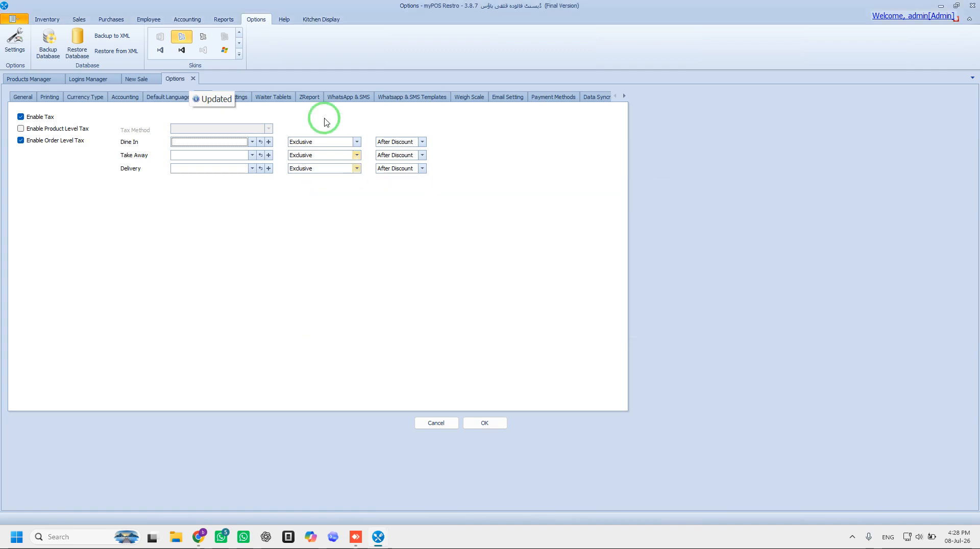
# Assign Service Charges 5% to Dine In orders and Notax to Take Away and Delivery orders
pyautogui.click(220, 142)
pyautogui.click(176, 186)
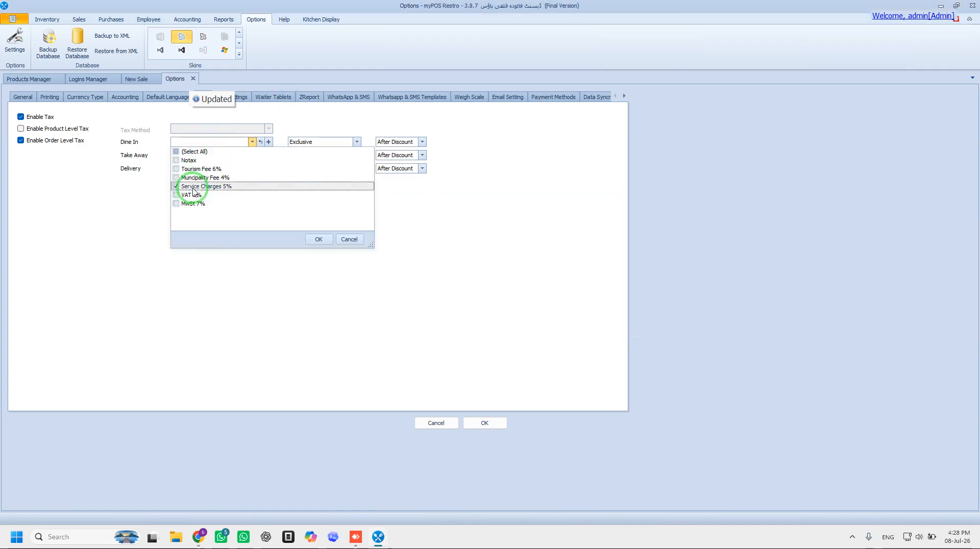
pyautogui.click(318, 240)
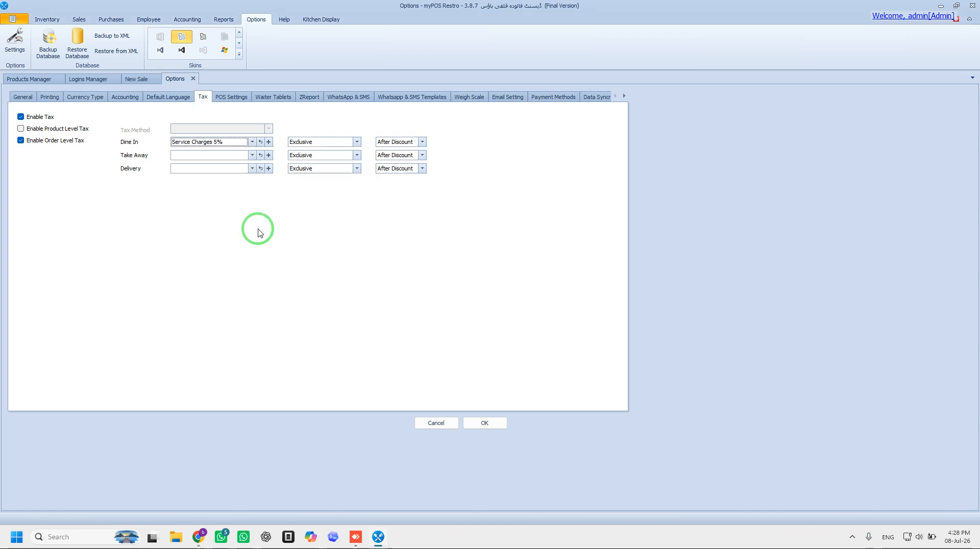
pyautogui.click(214, 155)
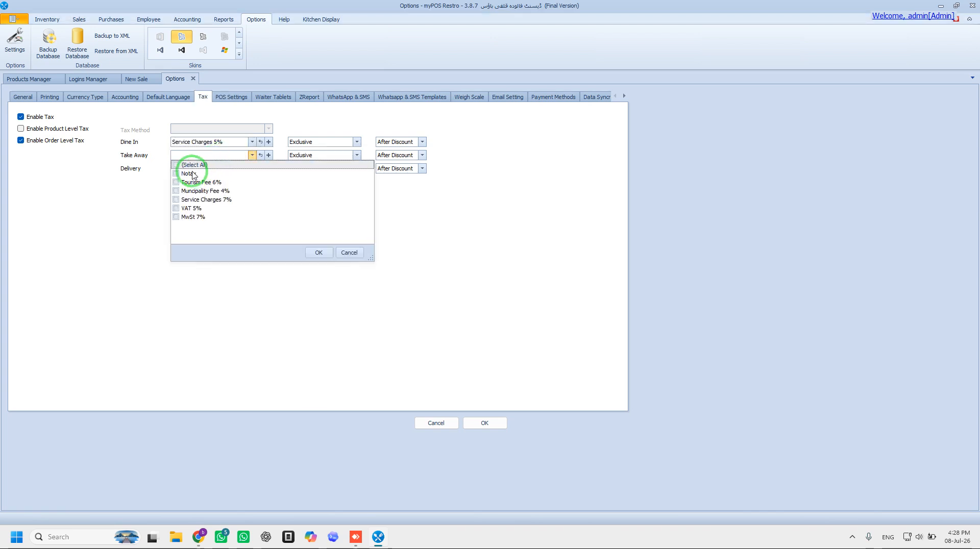
pyautogui.click(176, 174)
pyautogui.click(317, 253)
pyautogui.click(204, 168)
pyautogui.click(176, 186)
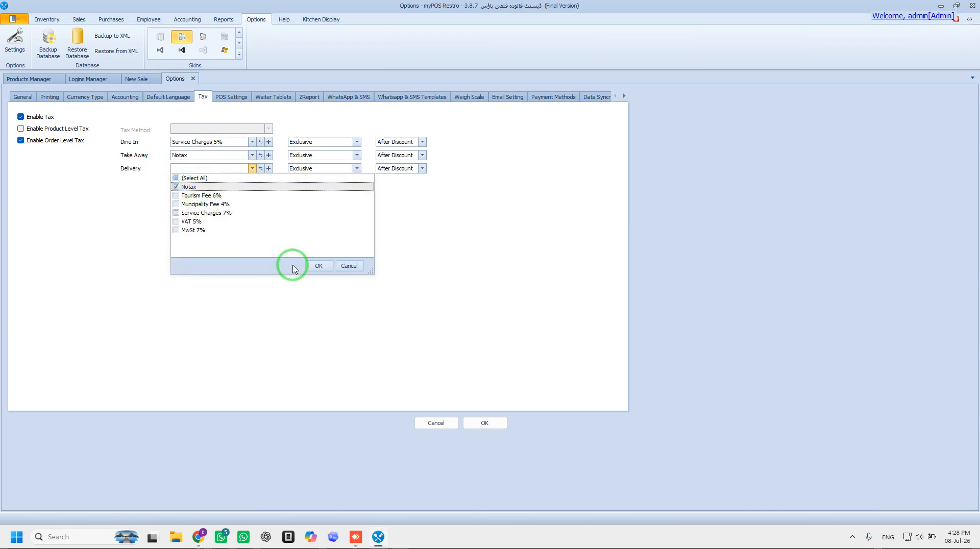
pyautogui.click(319, 266)
# Keep the Dine In service charge as Exclusive and save the tax options
pyautogui.click(344, 143)
pyautogui.click(344, 143)
pyautogui.click(487, 424)
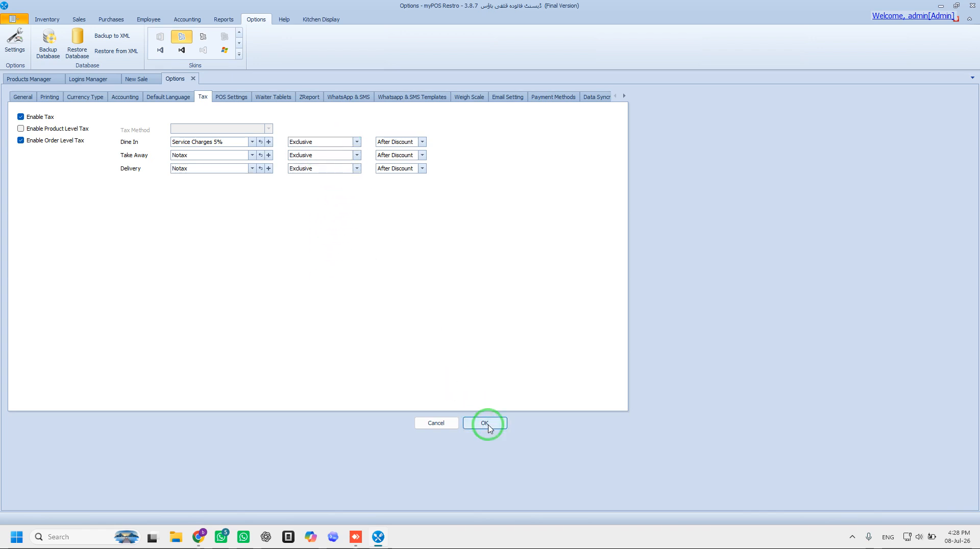
pyautogui.click(306, 216)
pyautogui.click(341, 141)
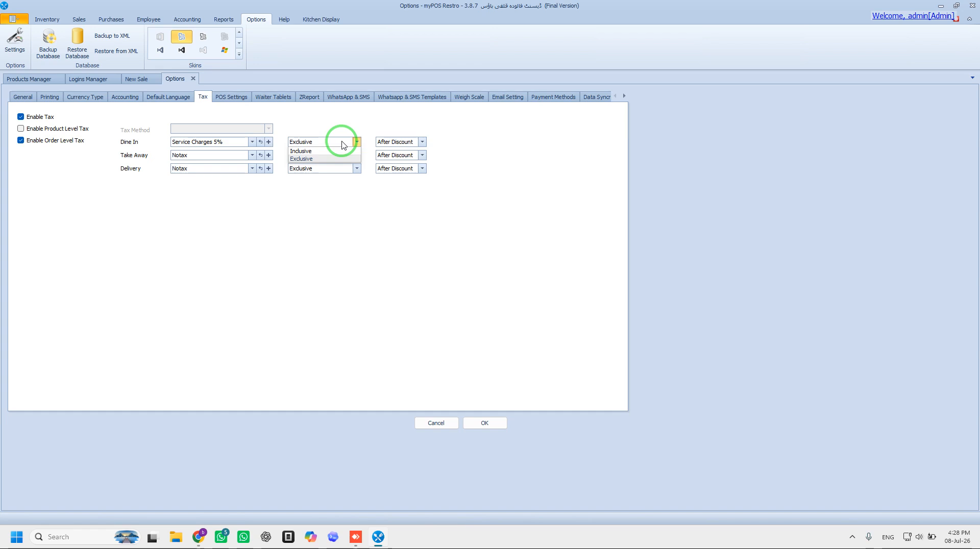
pyautogui.click(485, 421)
pyautogui.click(485, 422)
# Close the open sale and start a new sales invoice
pyautogui.click(69, 78)
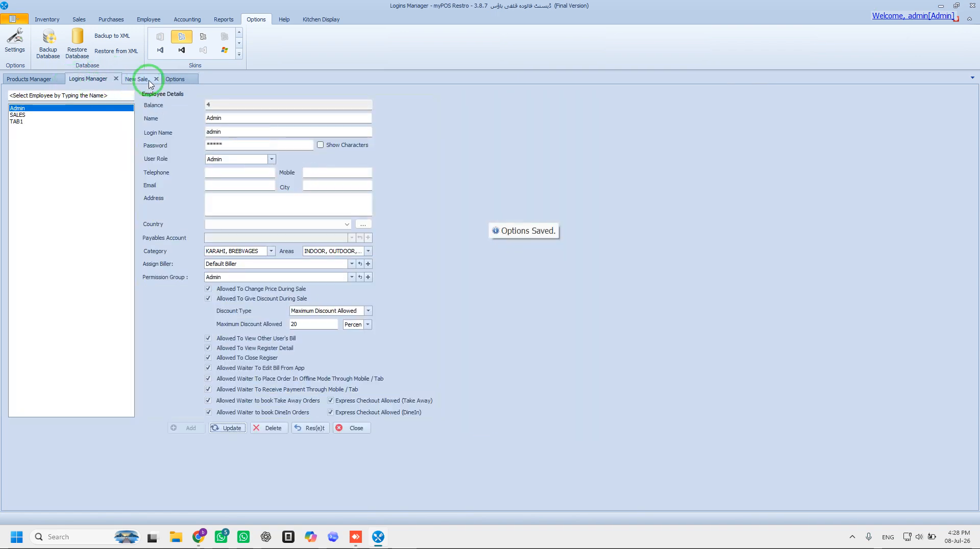
pyautogui.click(155, 78)
pyautogui.click(79, 19)
pyautogui.click(16, 44)
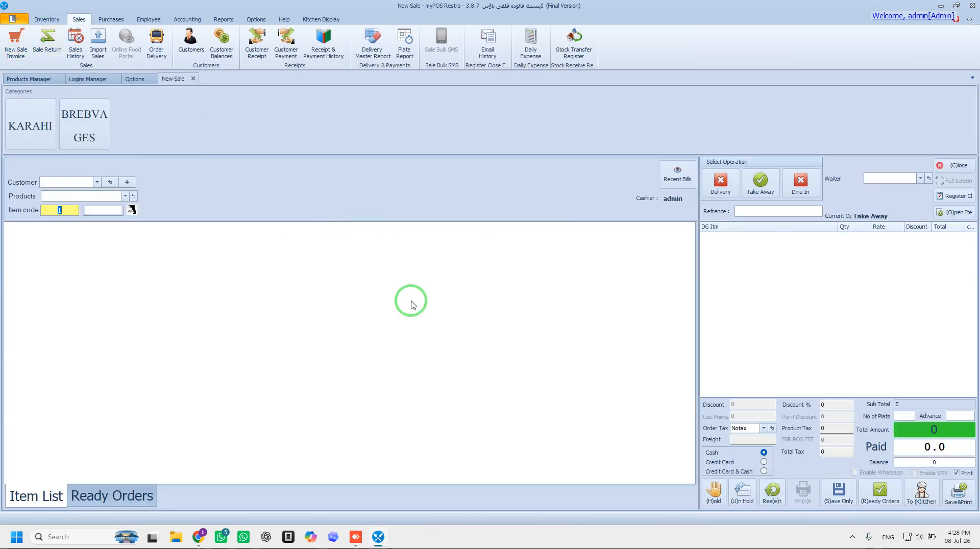
# Add one CHICKEN KARAHI FULL to the sale, set it as Dine In at TABLE 3 and check the total tax
pyautogui.click(32, 116)
pyautogui.click(60, 274)
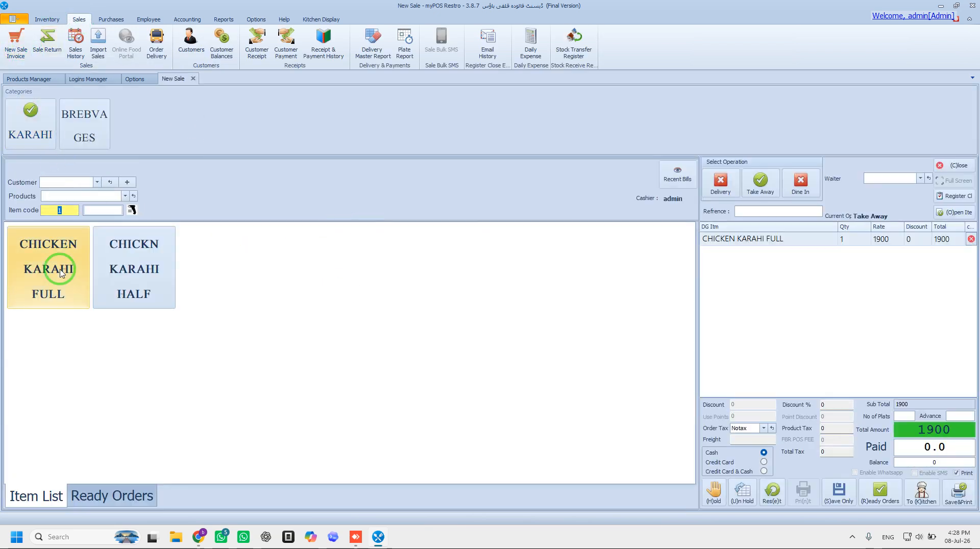
pyautogui.click(800, 185)
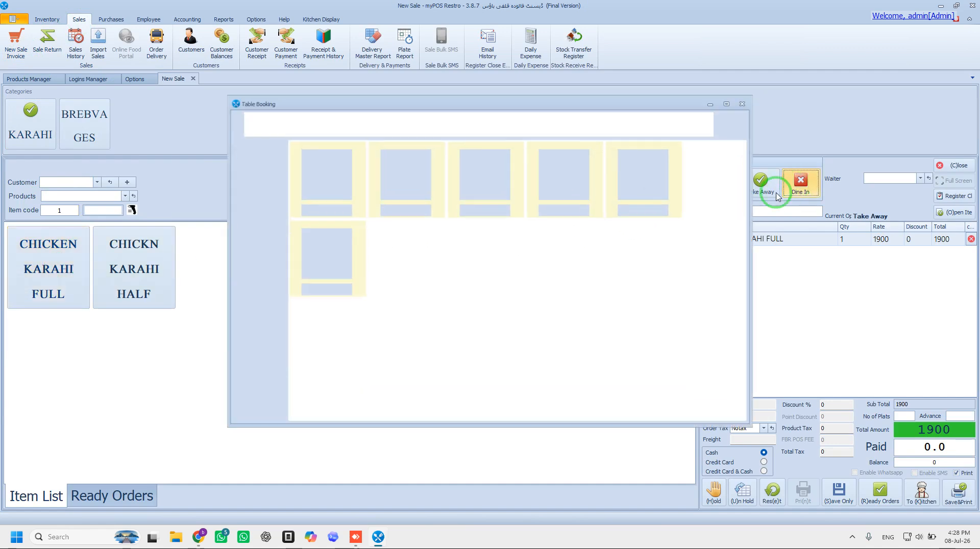
pyautogui.click(503, 197)
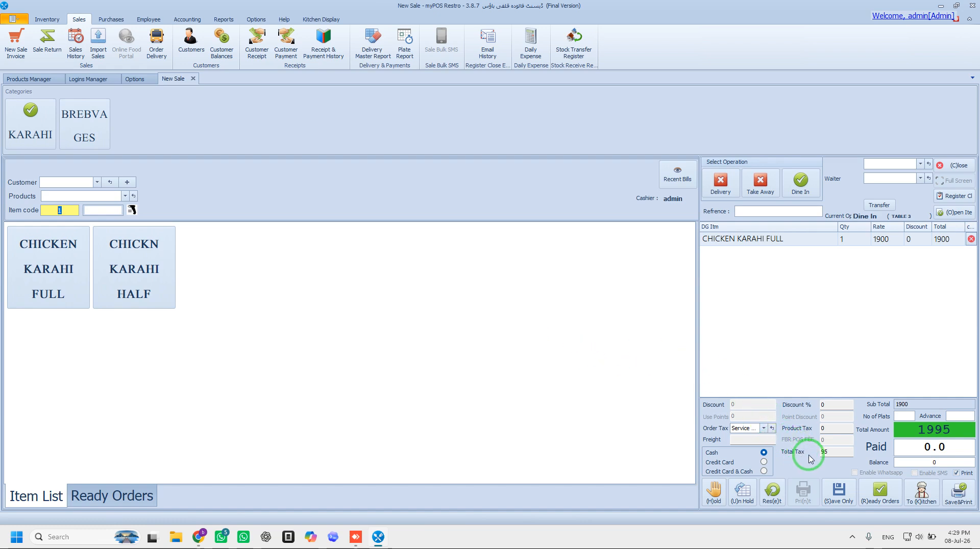
pyautogui.moveTo(831, 455); pyautogui.dragTo(820, 457)
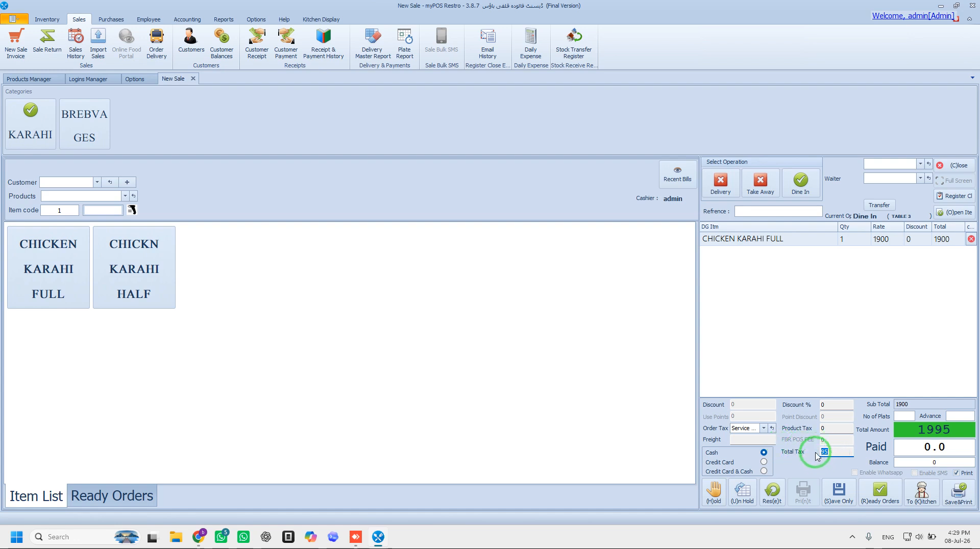
# Switch the order to Take Away and back to Dine In at TABLE 5, and save and print the sale
pyautogui.click(760, 183)
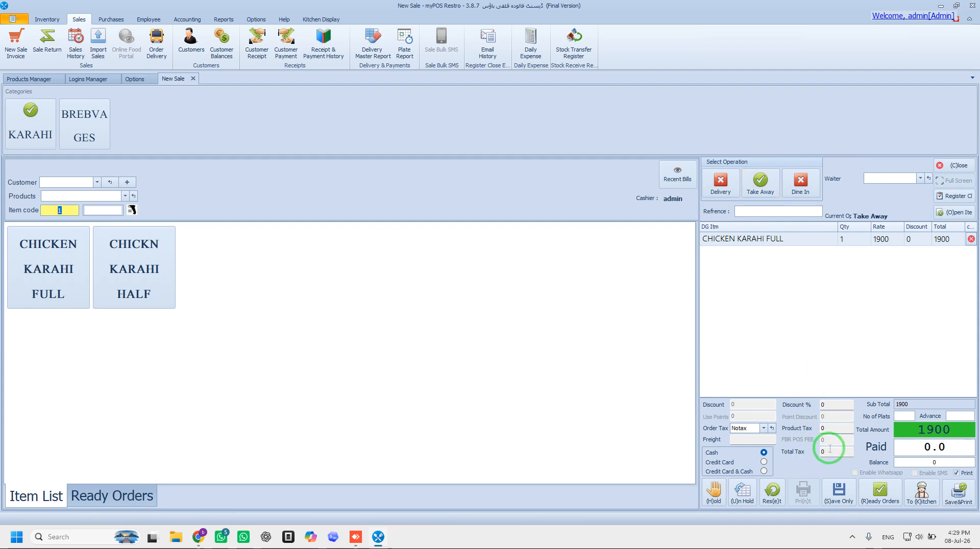
pyautogui.click(801, 183)
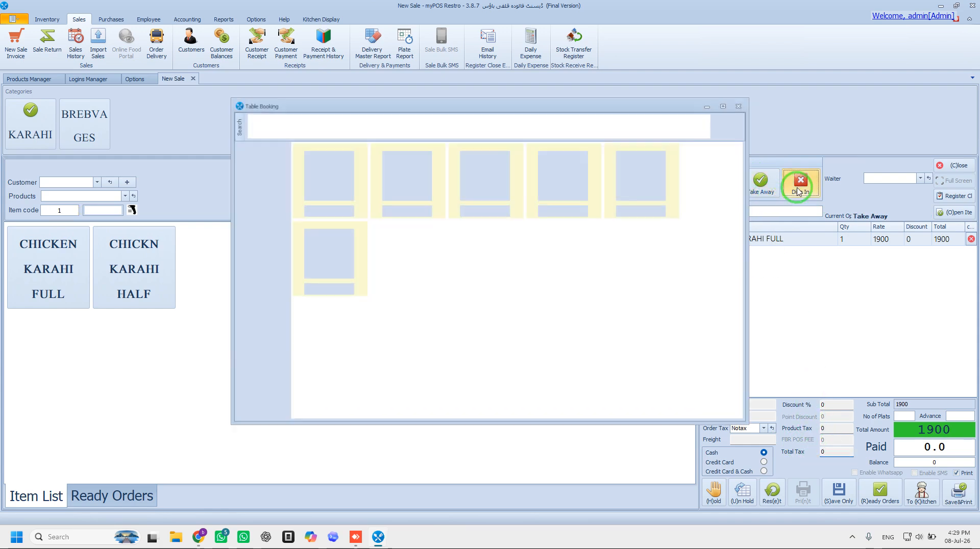
pyautogui.click(633, 186)
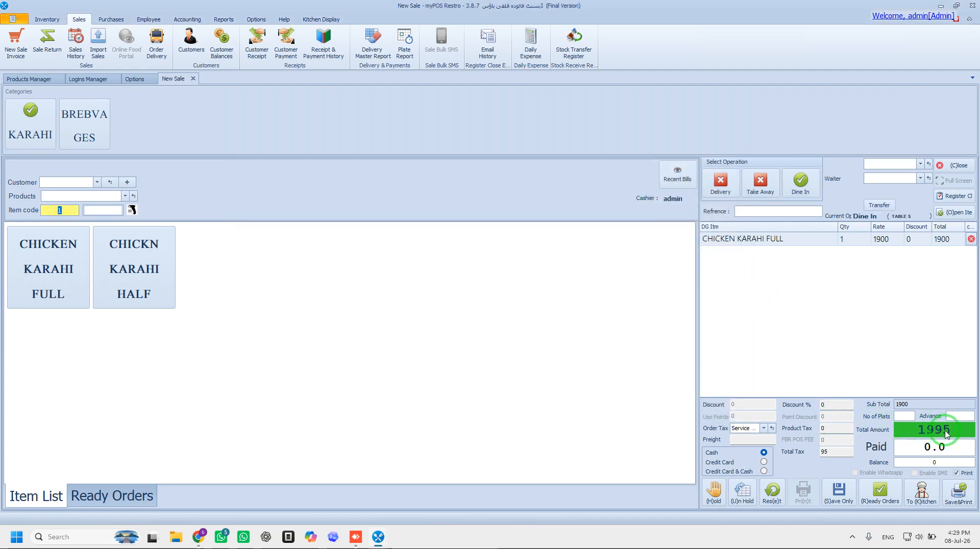
pyautogui.click(958, 503)
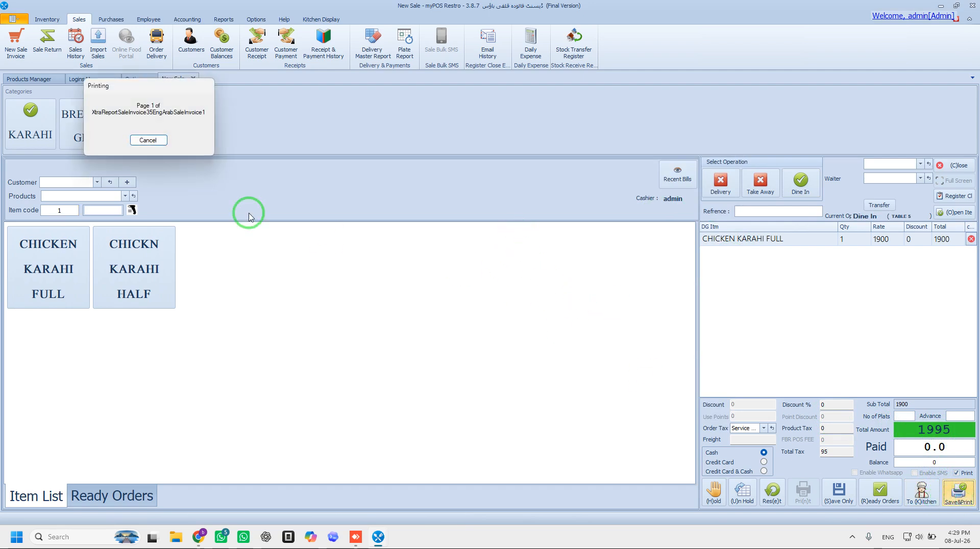
pyautogui.click(444, 318)
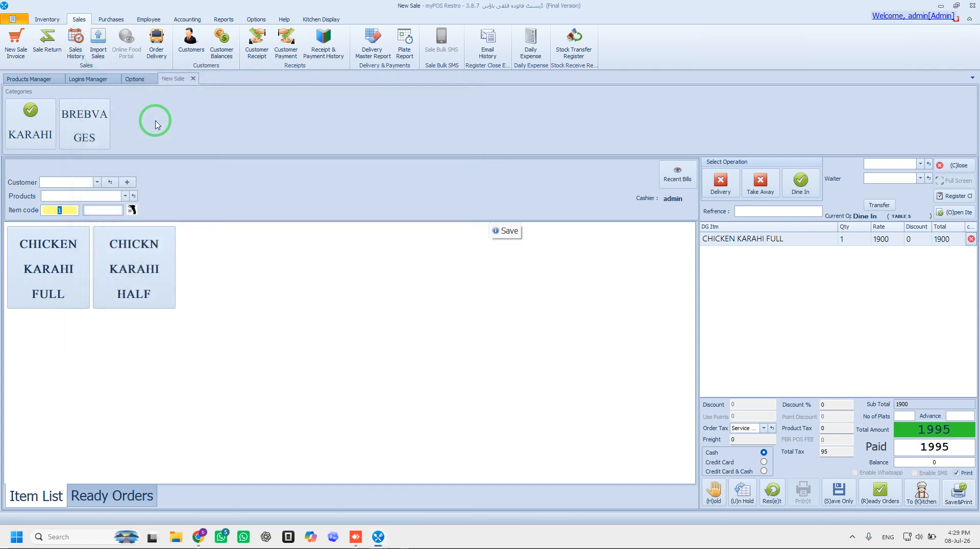
# Generate the Z Report for 01-Jul-2026 to 08-Jul-2026 with all print options included
pyautogui.click(92, 79)
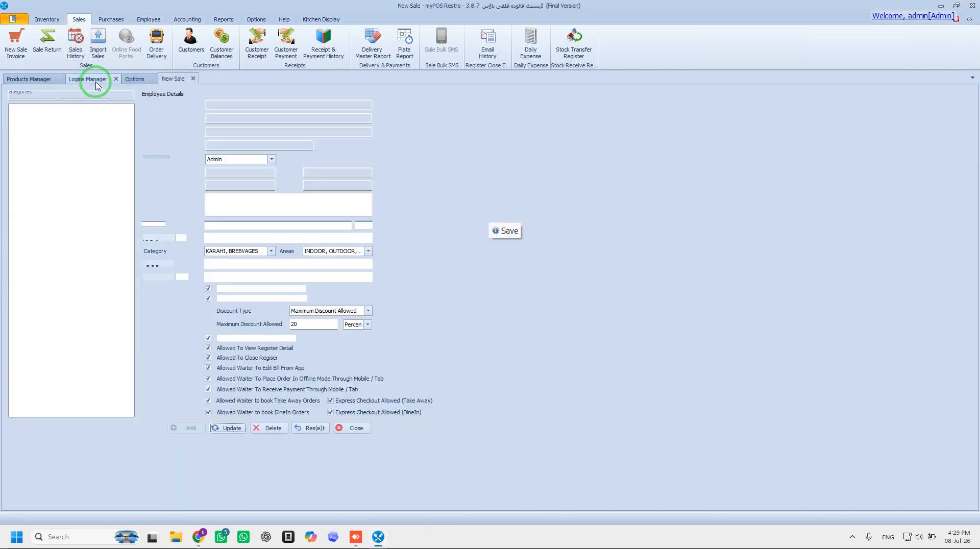
pyautogui.click(284, 19)
pyautogui.click(187, 19)
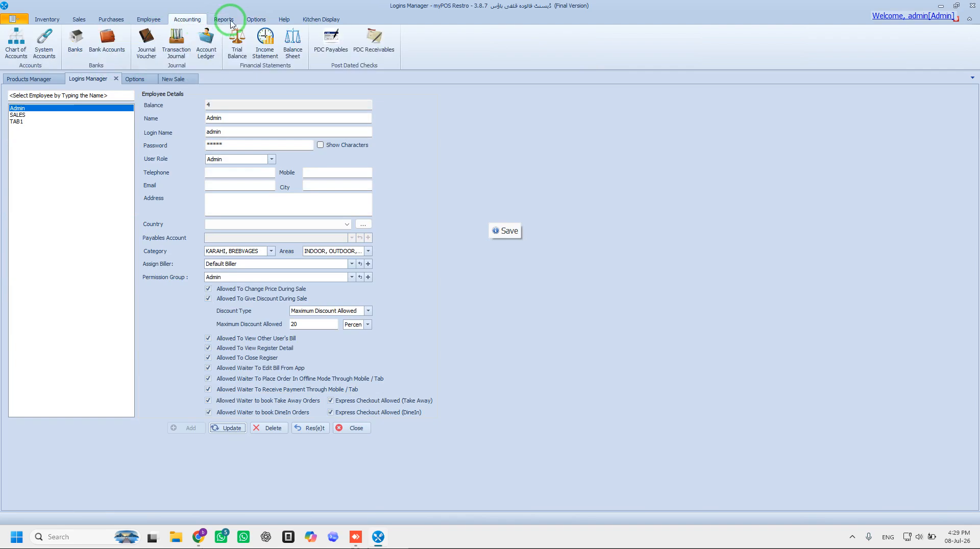
pyautogui.click(223, 19)
pyautogui.click(750, 41)
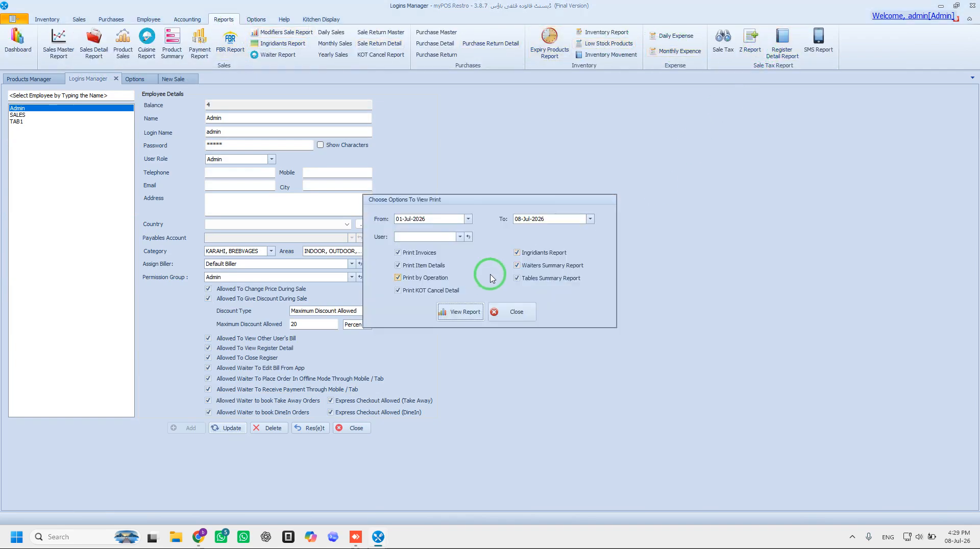
pyautogui.click(461, 311)
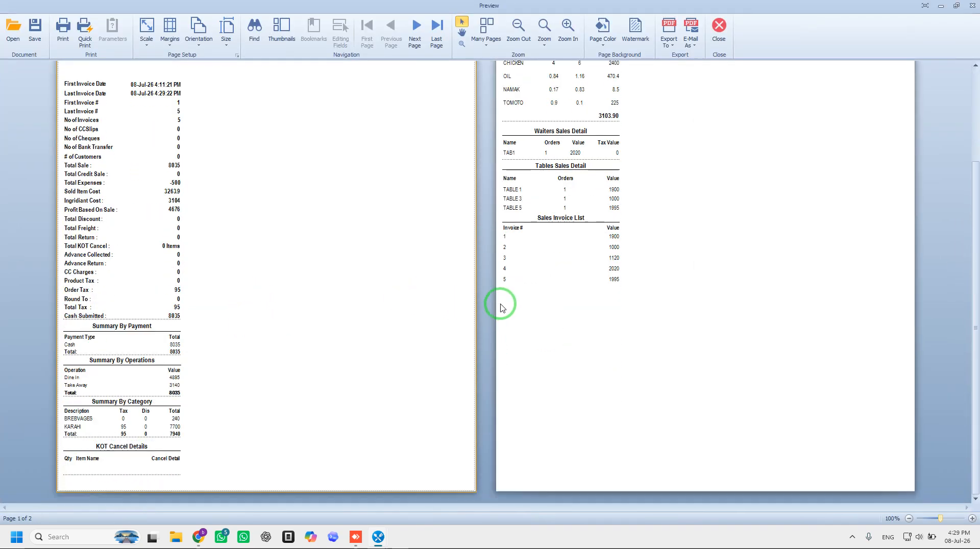
# Examine the Z Report's tax totals, category summary and the TAB1 entry under Waiters Sales Detail
pyautogui.scroll(8, 500, 307)
pyautogui.scroll(-6, 499, 309)
pyautogui.scroll(-20, 447, 315)
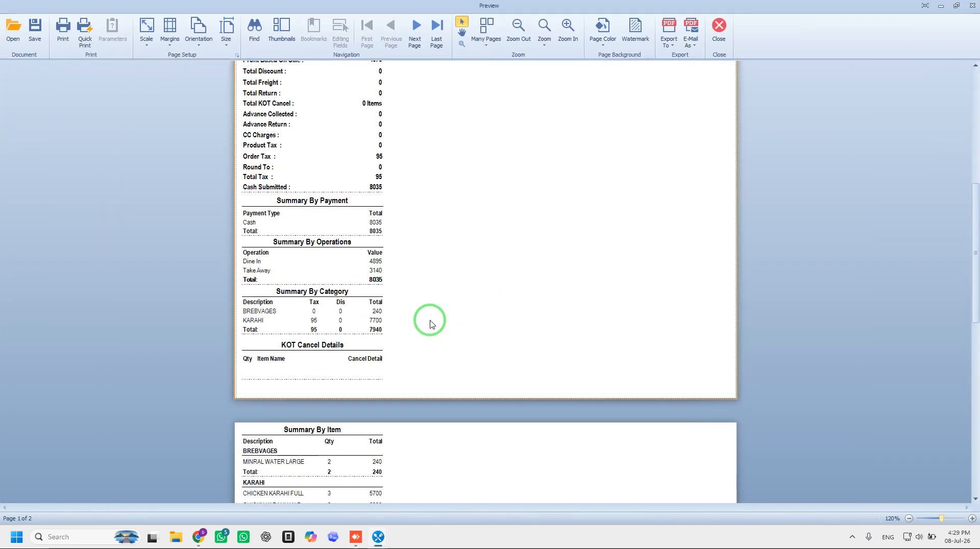
pyautogui.scroll(2, 411, 331)
pyautogui.scroll(2, 409, 329)
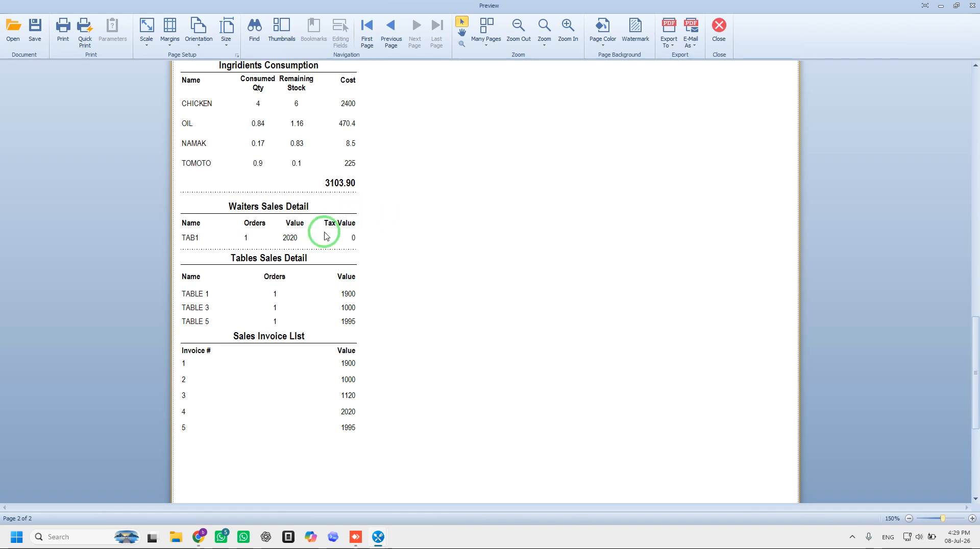
pyautogui.click(197, 240)
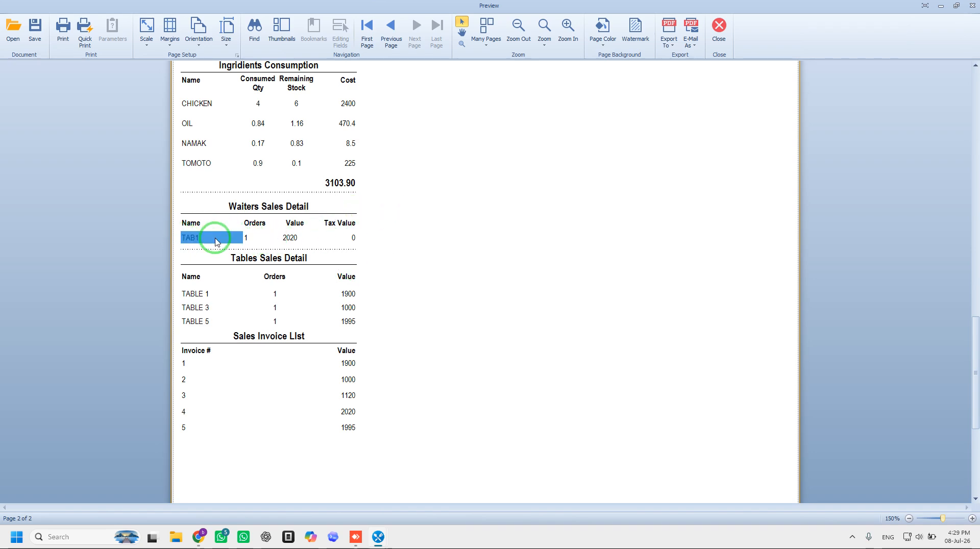
# Close the Z Report preview and its options, and exit the POS program
pyautogui.click(724, 45)
pyautogui.click(519, 308)
pyautogui.click(966, 7)
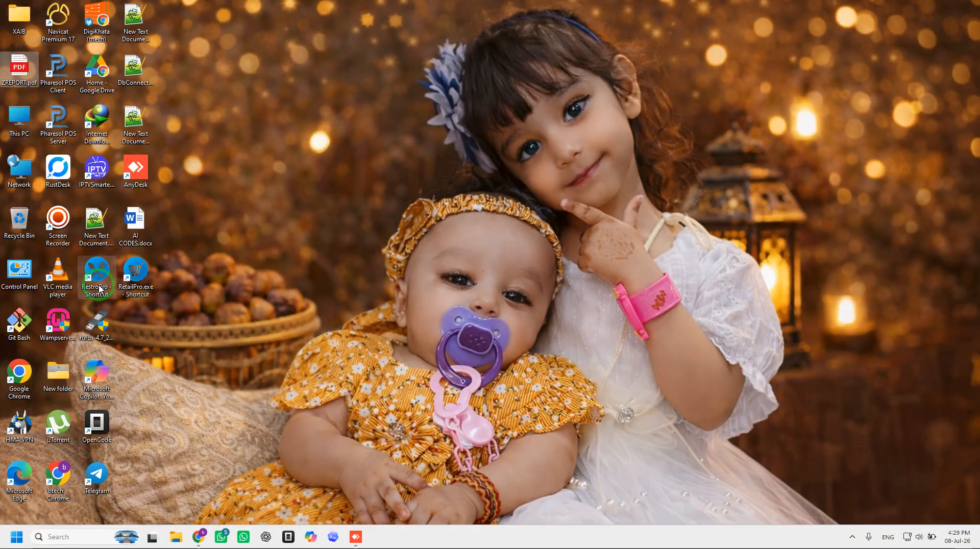
# Relaunch RestroPro from the desktop and log in with the admin username and account password
pyautogui.click(99, 288)
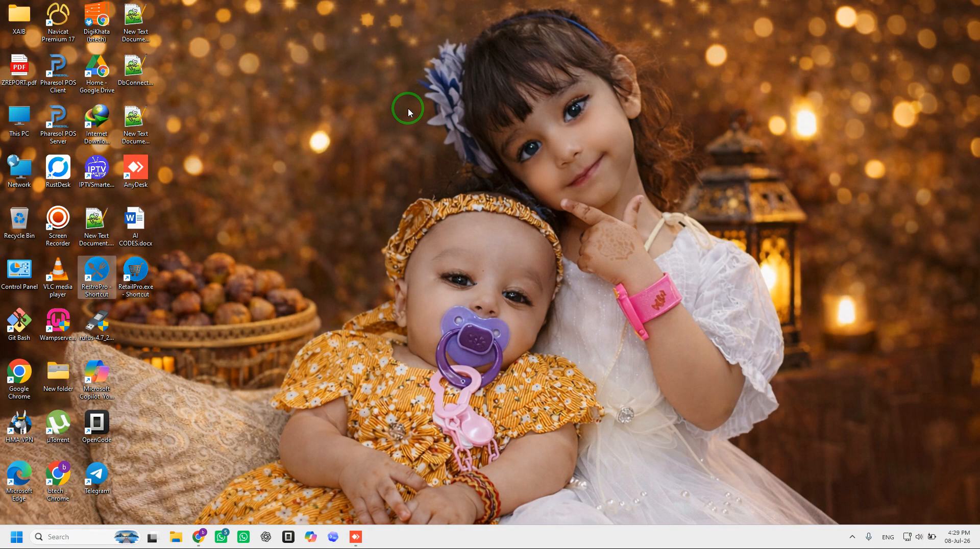
pyautogui.press('Return')
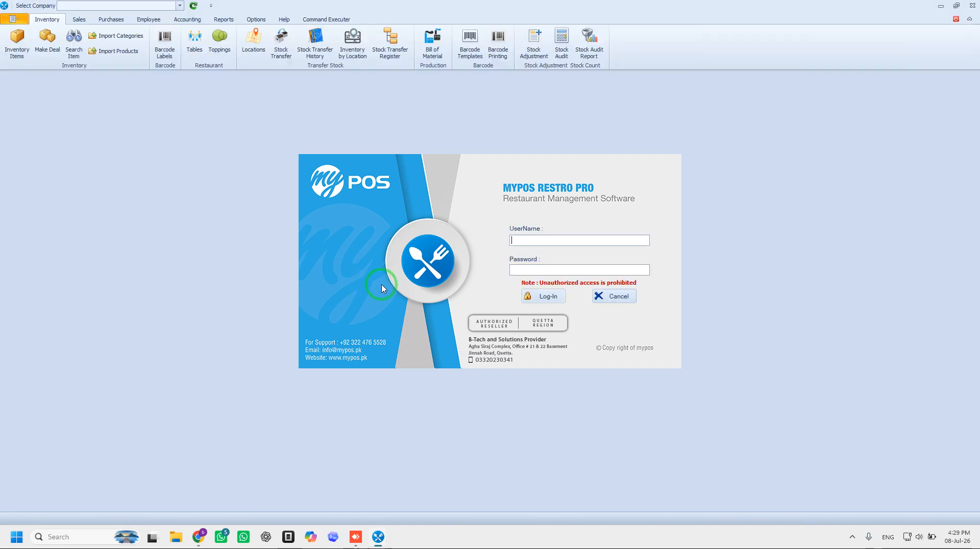
pyautogui.press('Return')
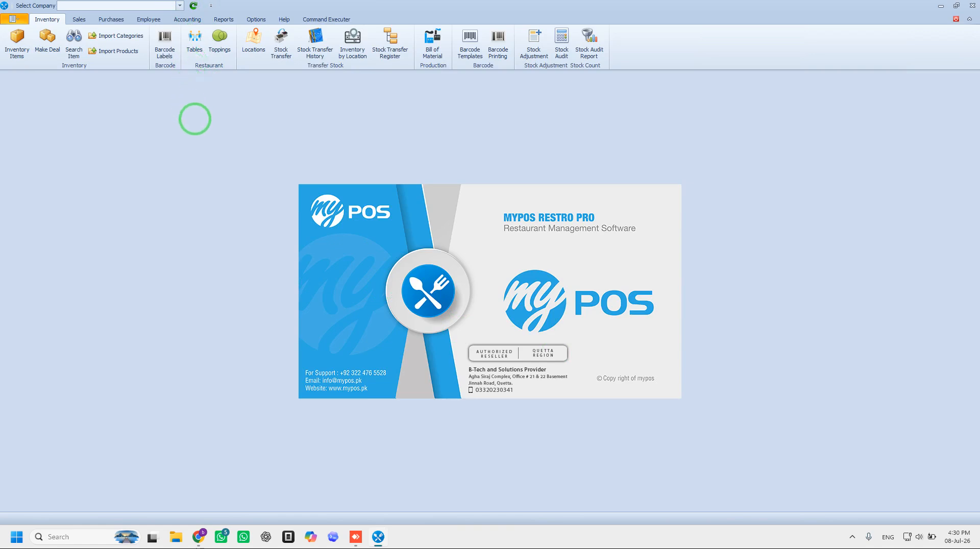
# Start a new sales invoice and add one CHICKEN KARAHI FULL and one MINRAL WATER LARGE
pyautogui.click(79, 19)
pyautogui.click(25, 45)
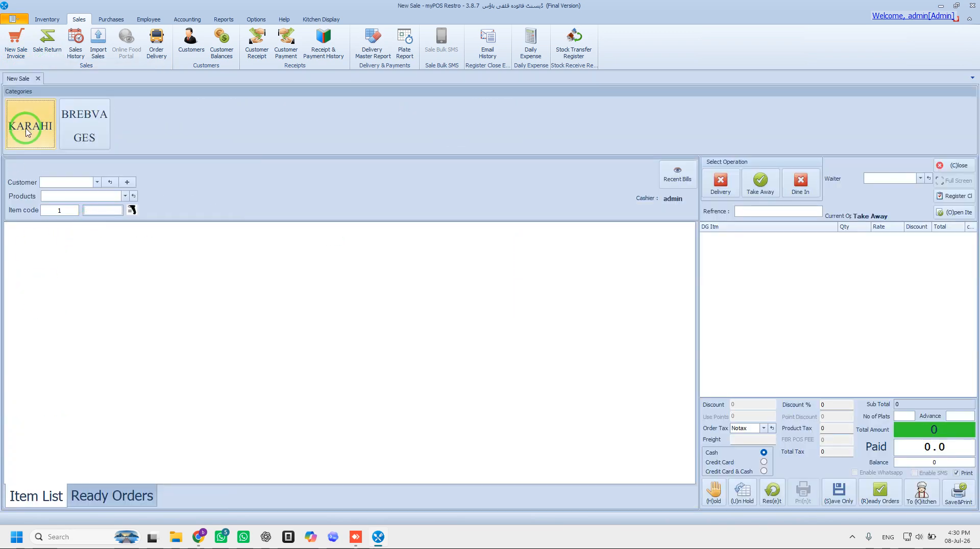
pyautogui.click(27, 130)
pyautogui.click(31, 262)
pyautogui.click(87, 120)
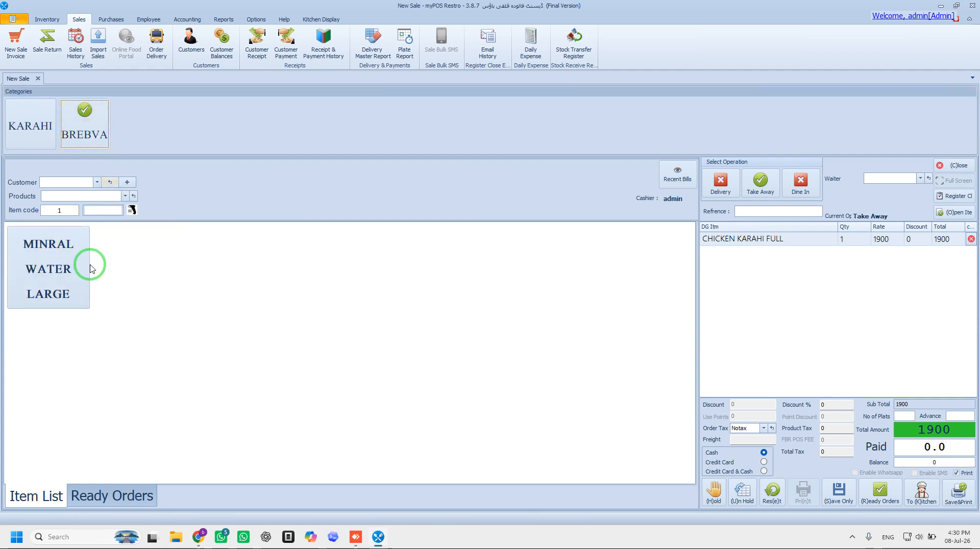
pyautogui.click(48, 268)
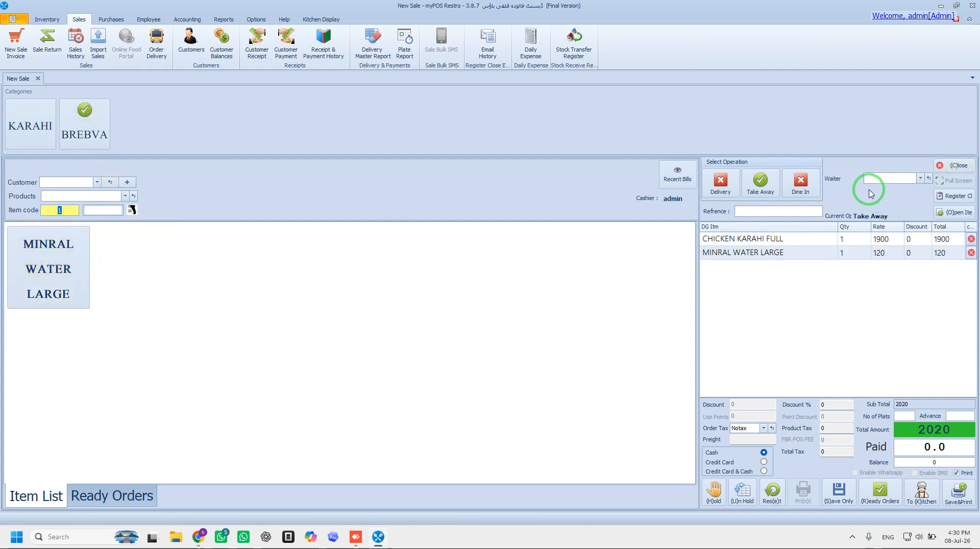
# Assign waiter TAB1 to the order and set it as Dine In at TABLE 4
pyautogui.click(894, 178)
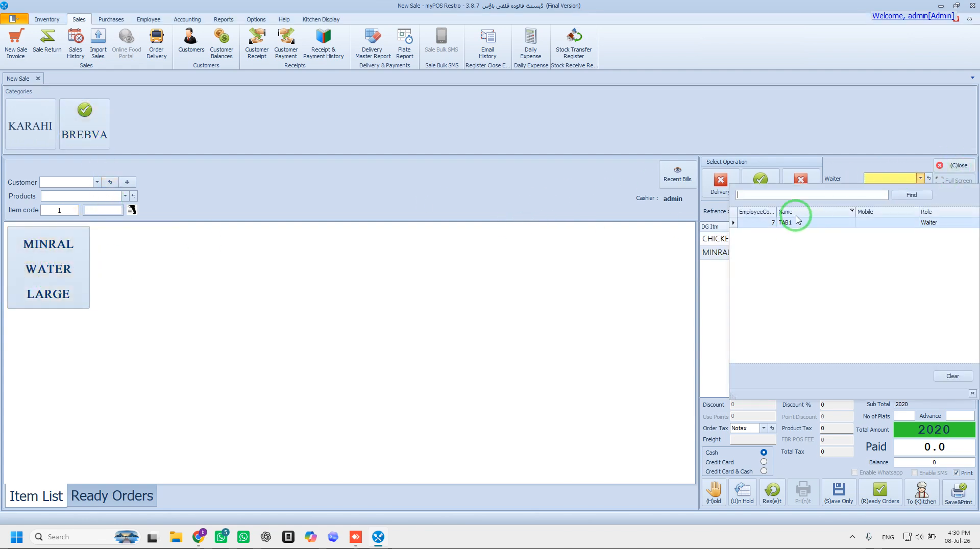
pyautogui.click(796, 222)
pyautogui.click(801, 183)
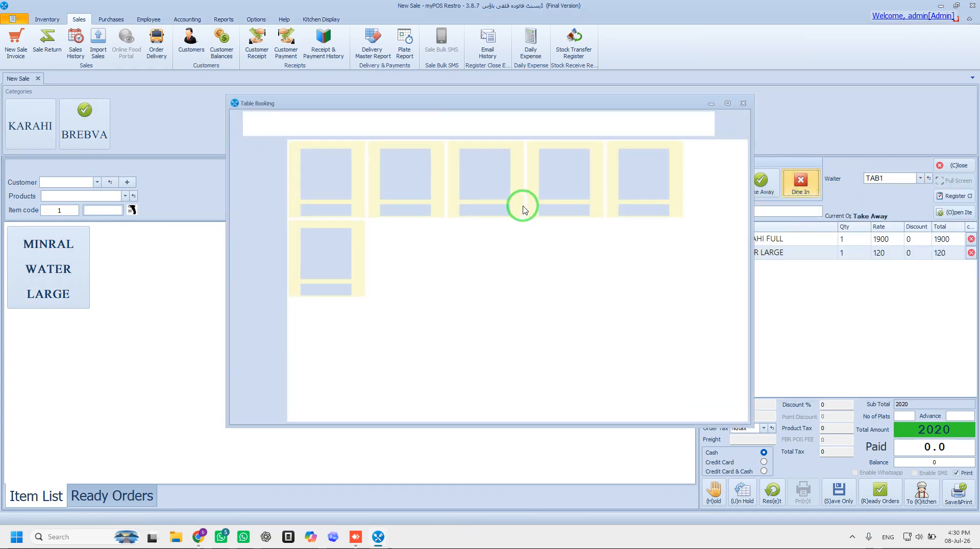
pyautogui.click(551, 192)
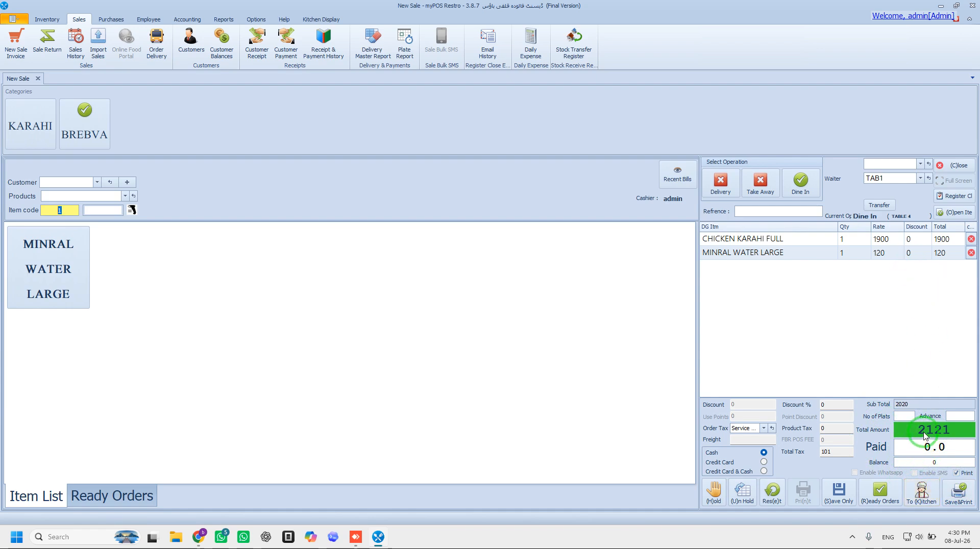
# Check the order's total tax, and save and print the sale without keeping the PDF output
pyautogui.click(829, 452)
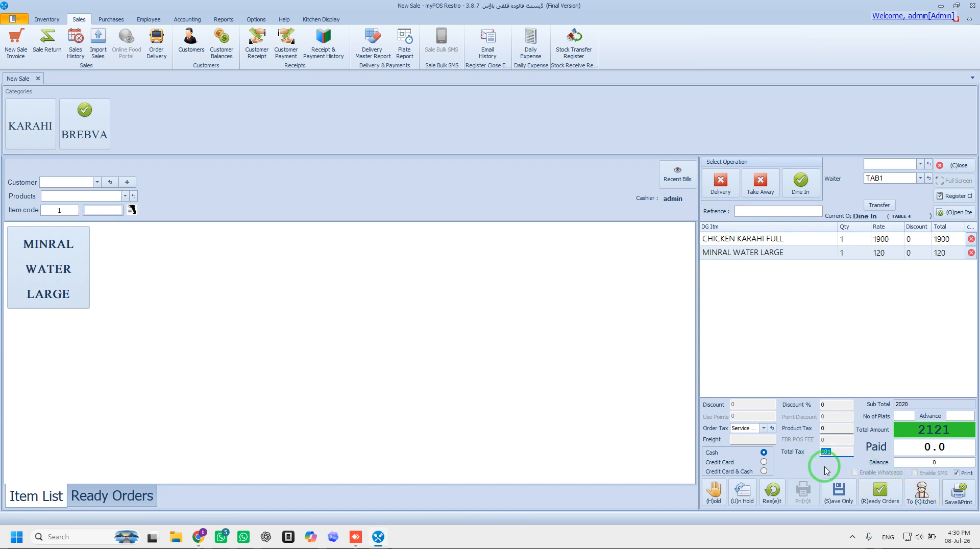
pyautogui.click(964, 503)
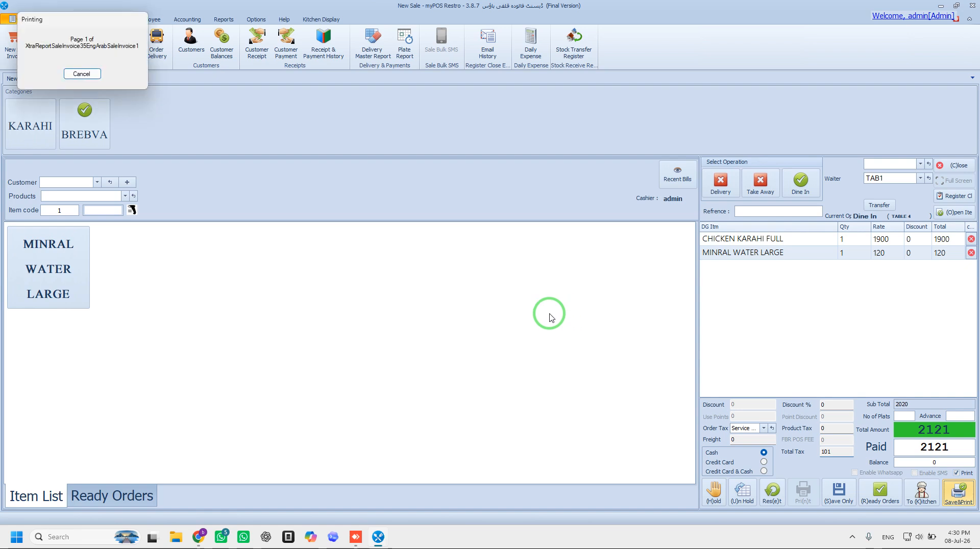
pyautogui.click(378, 253)
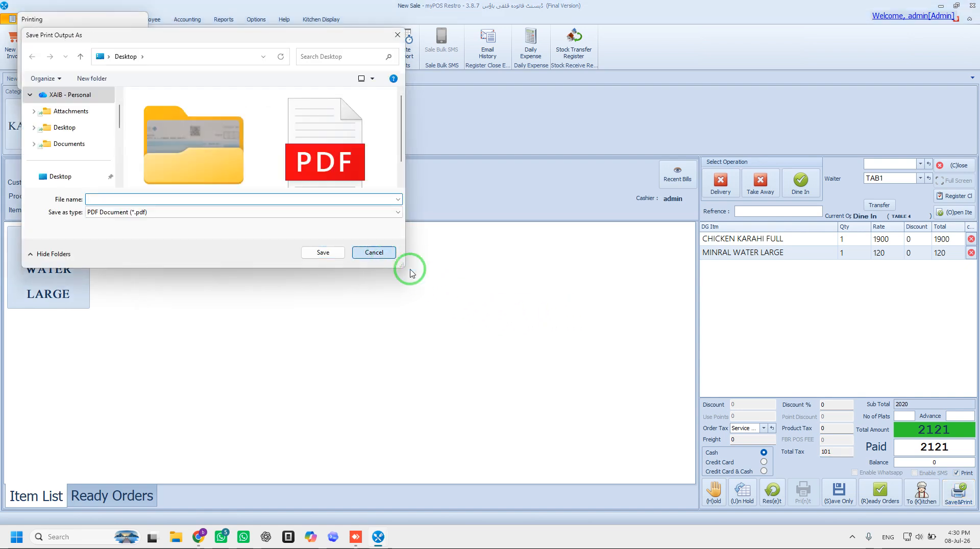
# Generate the Z Report again and examine its order tax, waiter and table sales details and invoice list
pyautogui.click(224, 19)
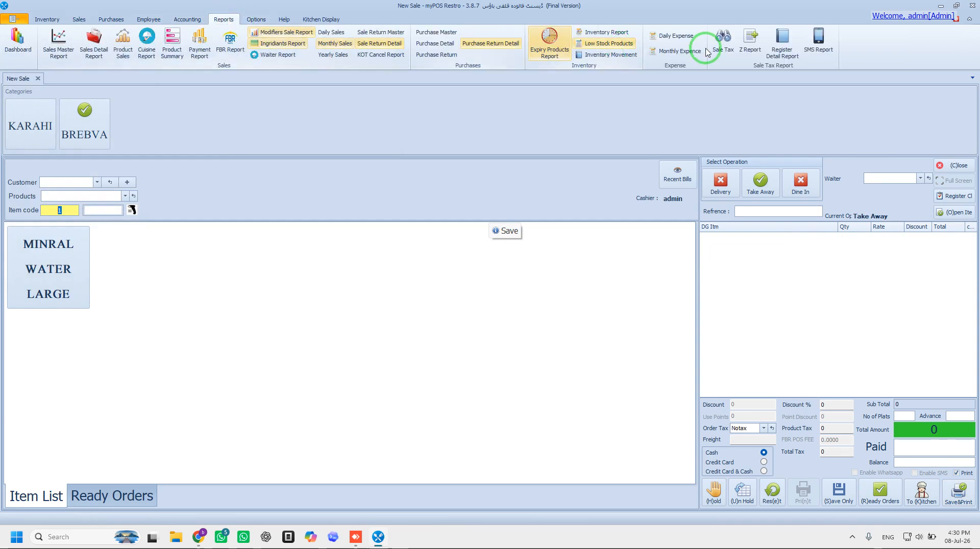
pyautogui.click(750, 42)
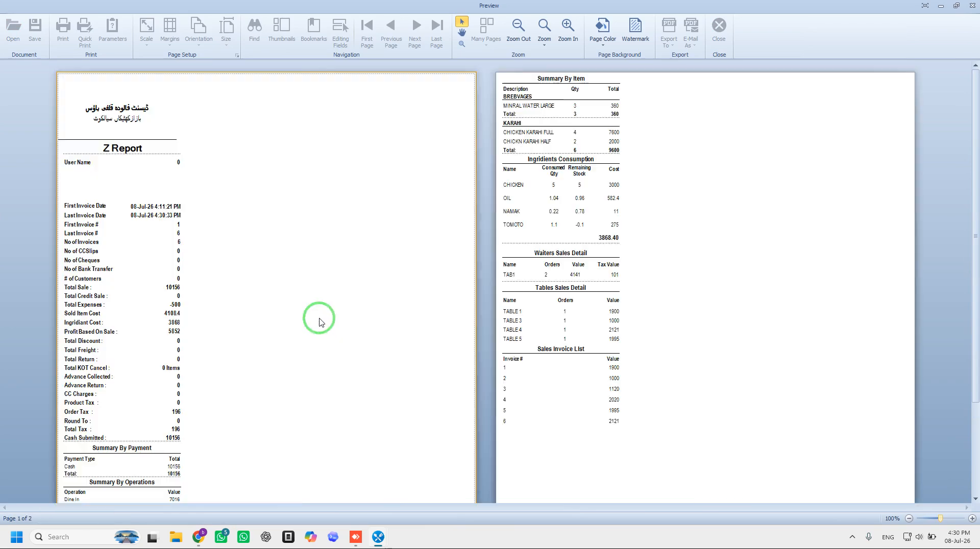
pyautogui.scroll(4, 306, 326)
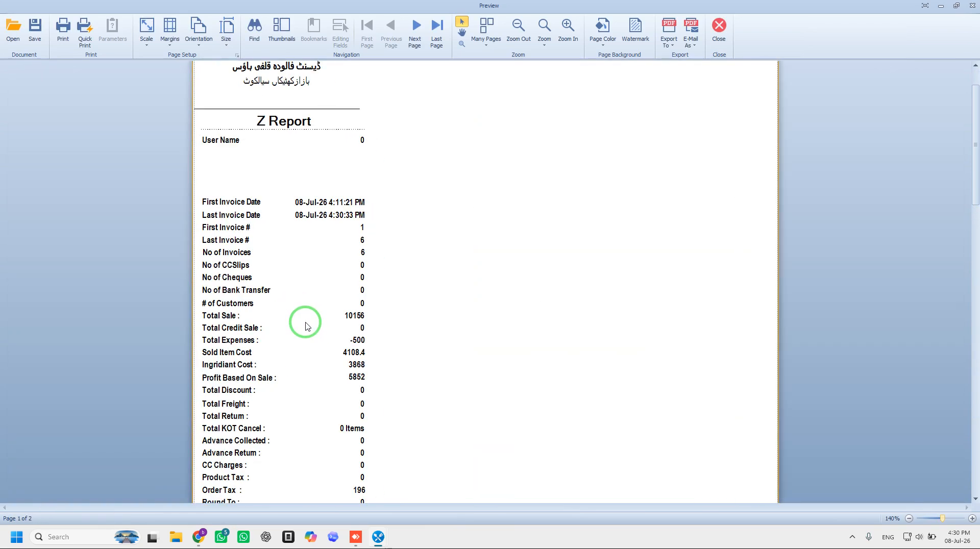
pyautogui.scroll(-15, 307, 325)
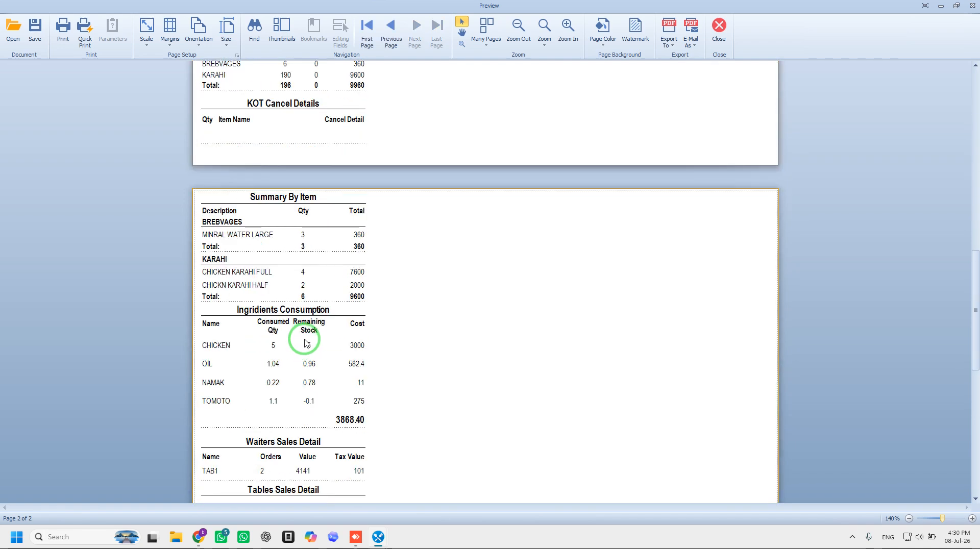
pyautogui.scroll(-1, 302, 348)
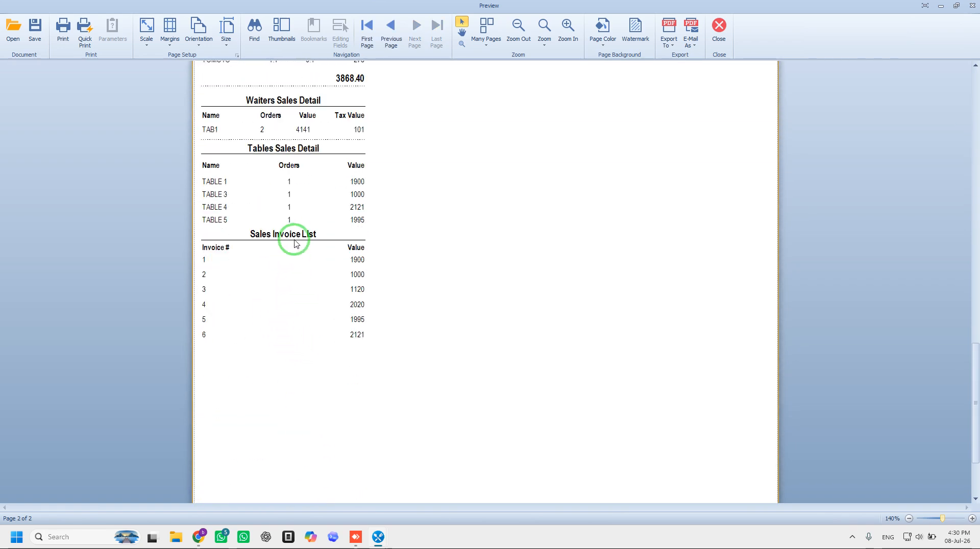
pyautogui.scroll(1, 319, 225)
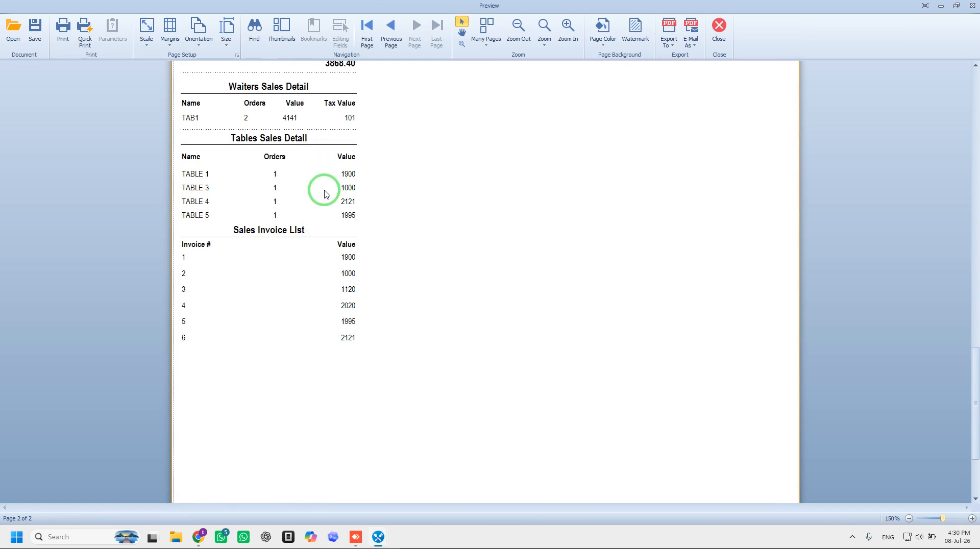
# Examine waiter TAB1's orders, value and tax value in the Z Report, and close the report and its options
pyautogui.scroll(2, 306, 215)
pyautogui.scroll(2, 285, 271)
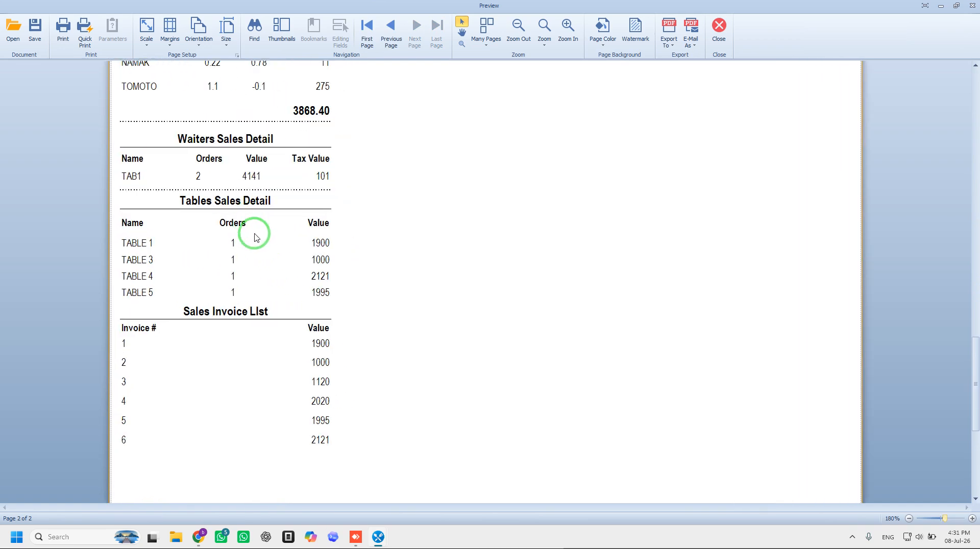
pyautogui.moveTo(247, 219); pyautogui.dragTo(286, 271)
pyautogui.scroll(1, 390, 201)
pyautogui.click(401, 214)
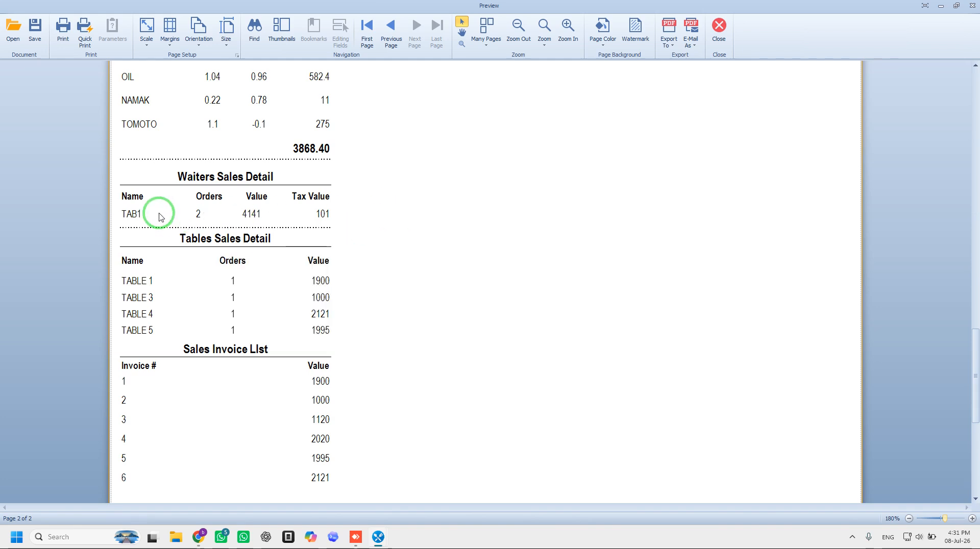
pyautogui.click(204, 214)
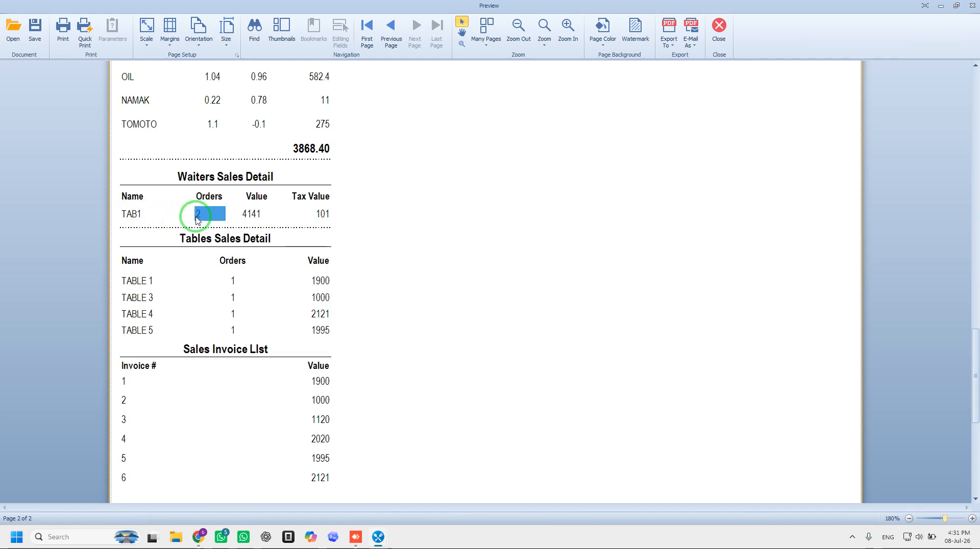
pyautogui.click(325, 218)
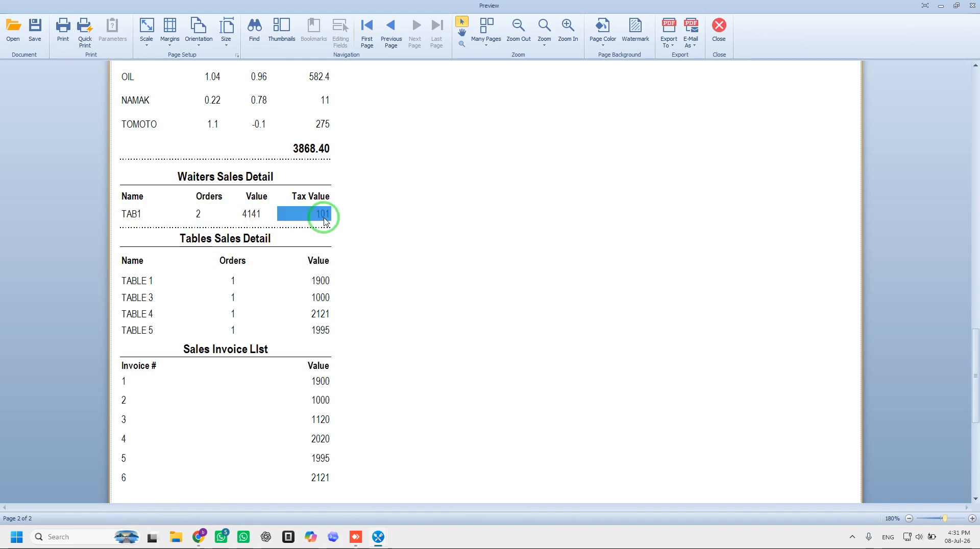
pyautogui.click(324, 218)
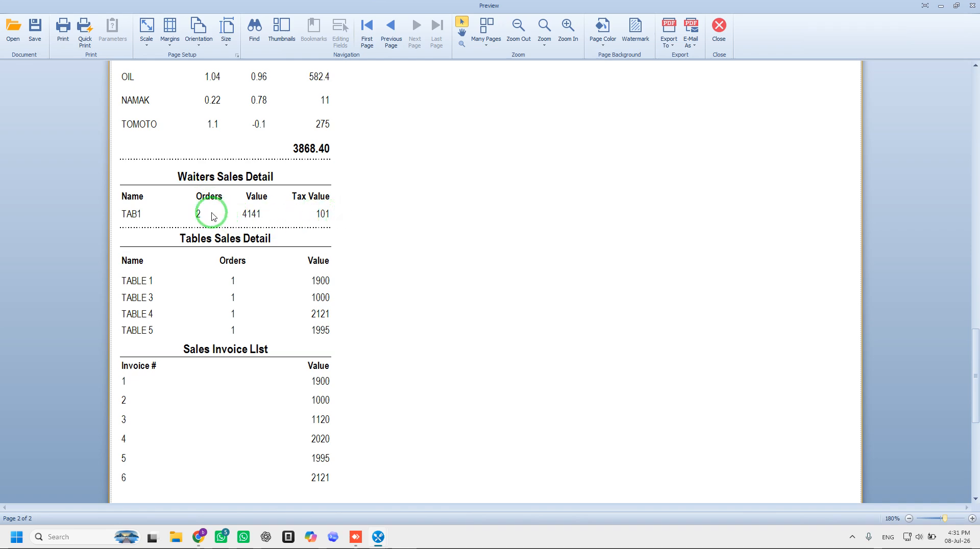
pyautogui.moveTo(207, 214); pyautogui.dragTo(147, 214)
pyautogui.click(242, 214)
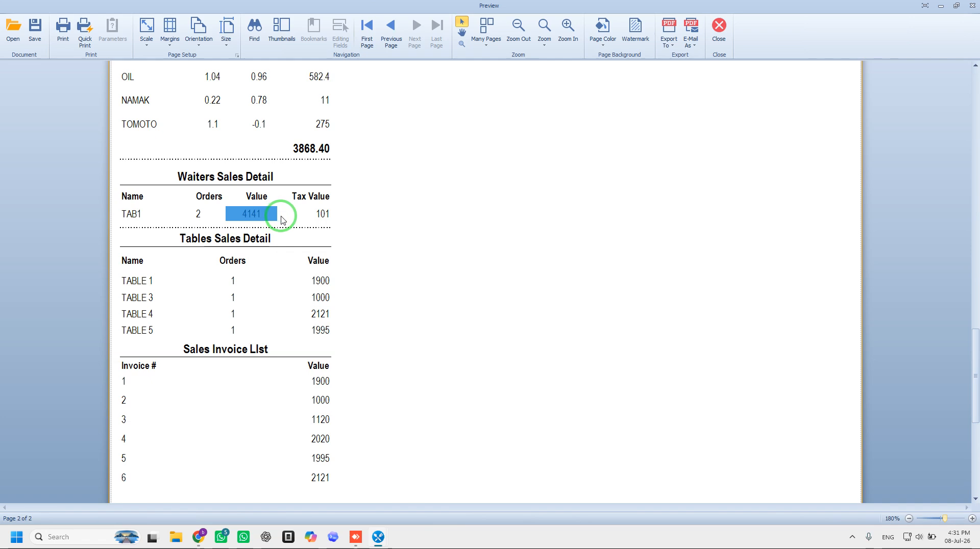
pyautogui.click(326, 215)
pyautogui.click(328, 215)
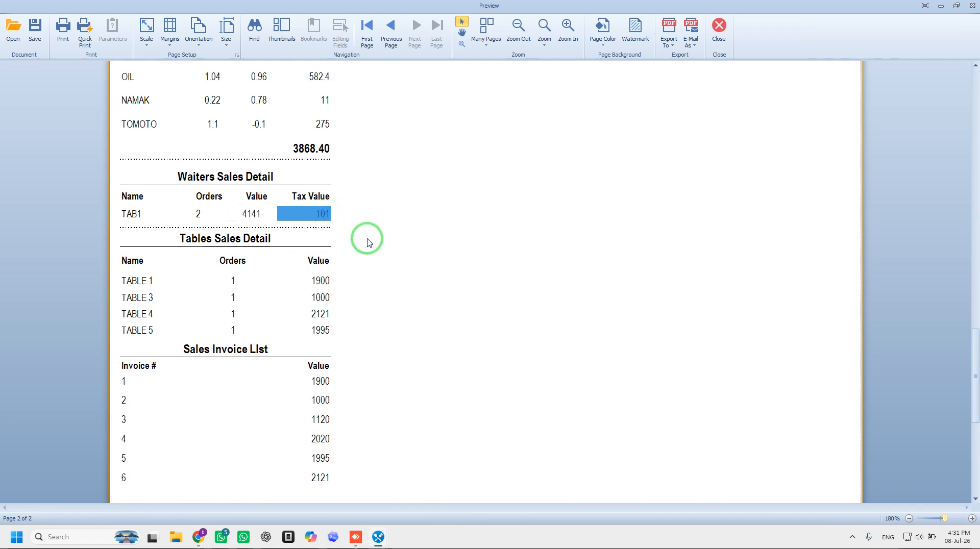
pyautogui.click(720, 41)
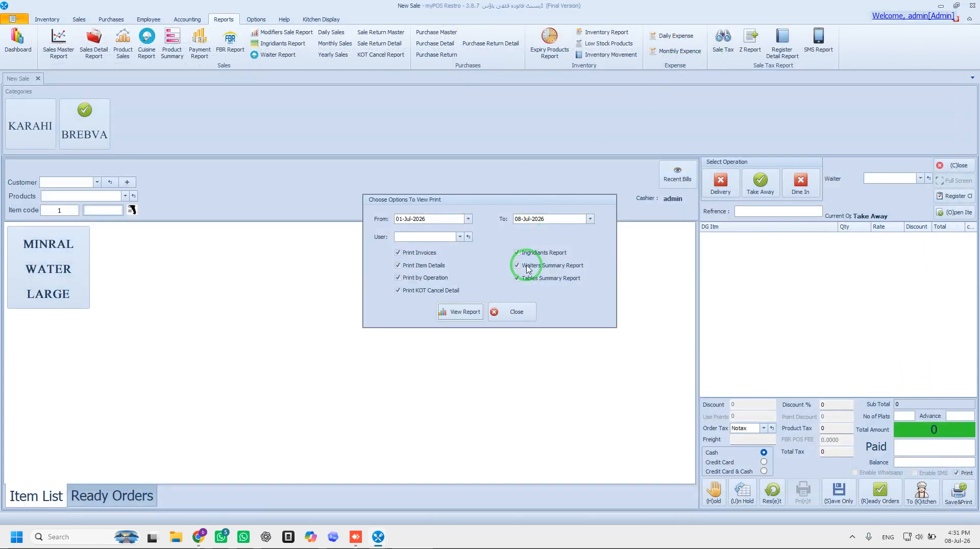
pyautogui.click(517, 310)
# Open the bill of sale 6 from the sales history and check its included tax and paid amount
pyautogui.click(80, 19)
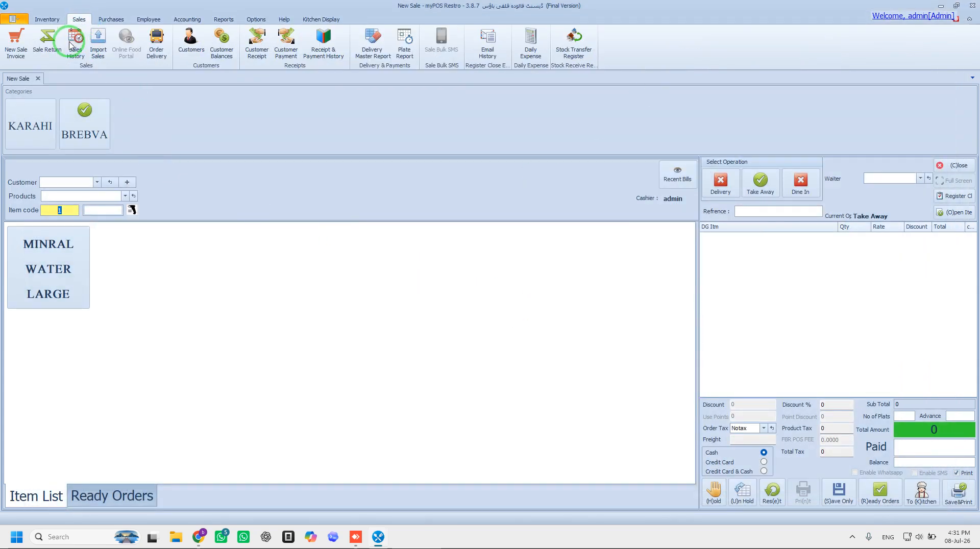
pyautogui.click(75, 44)
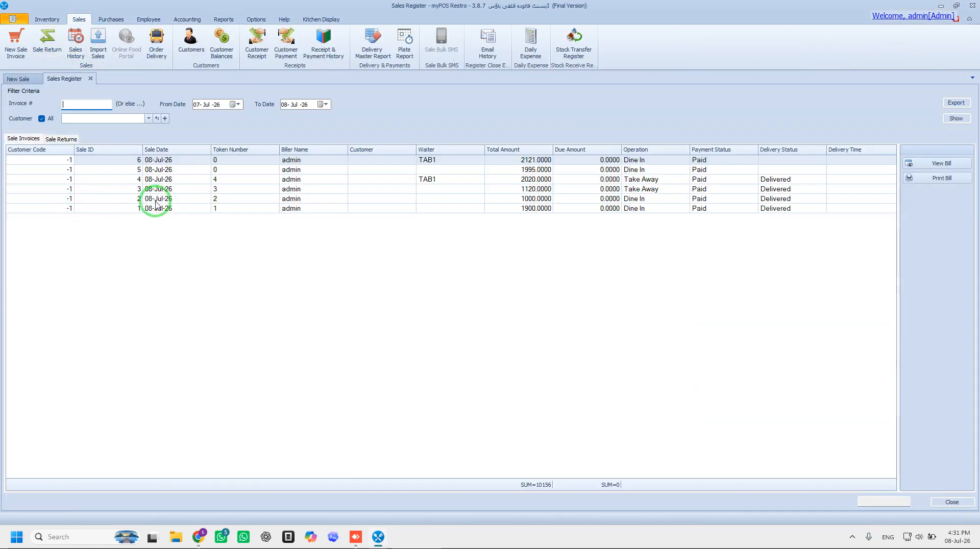
pyautogui.click(942, 164)
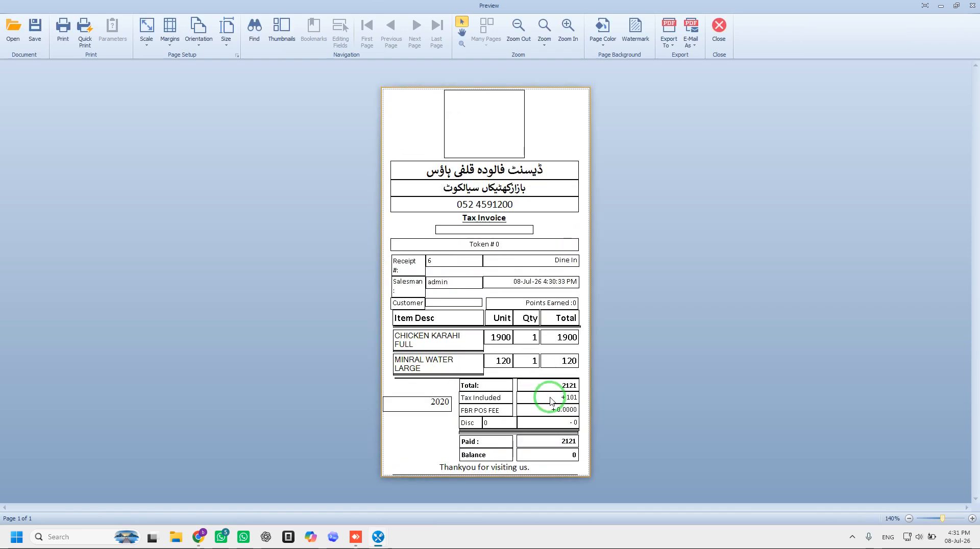
pyautogui.moveTo(498, 402); pyautogui.dragTo(478, 402)
pyautogui.moveTo(563, 399); pyautogui.dragTo(574, 400)
pyautogui.click(569, 396)
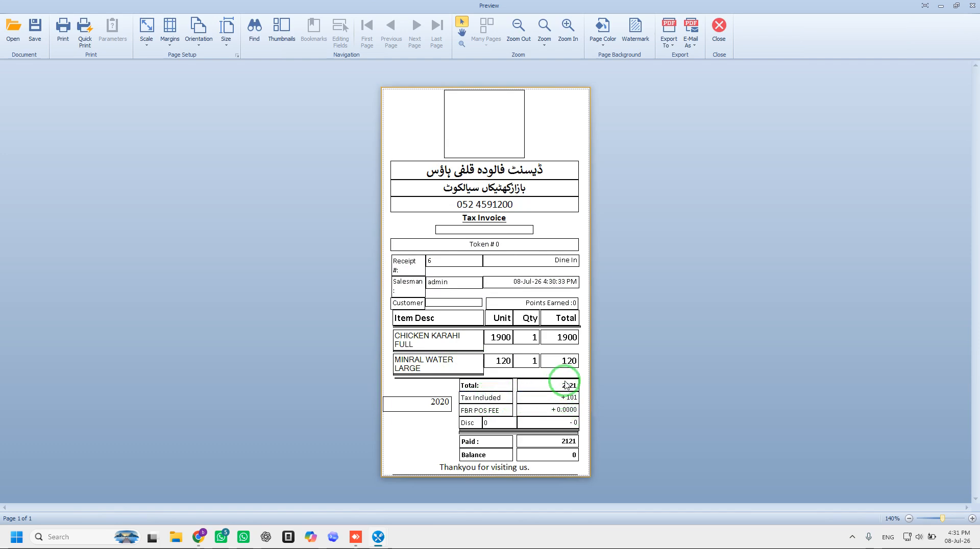
pyautogui.click(564, 442)
pyautogui.click(643, 446)
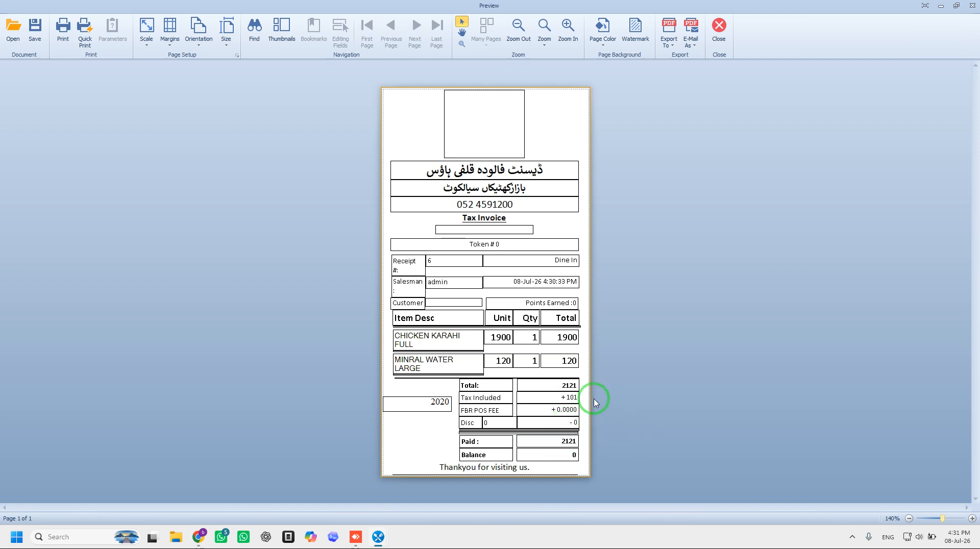
# Compare the bill's item totals with its tax and FBR POS fee, and close the bill and the sales register
pyautogui.keyDown('ctrl'); pyautogui.scroll(2, 587, 396); pyautogui.keyUp('ctrl')
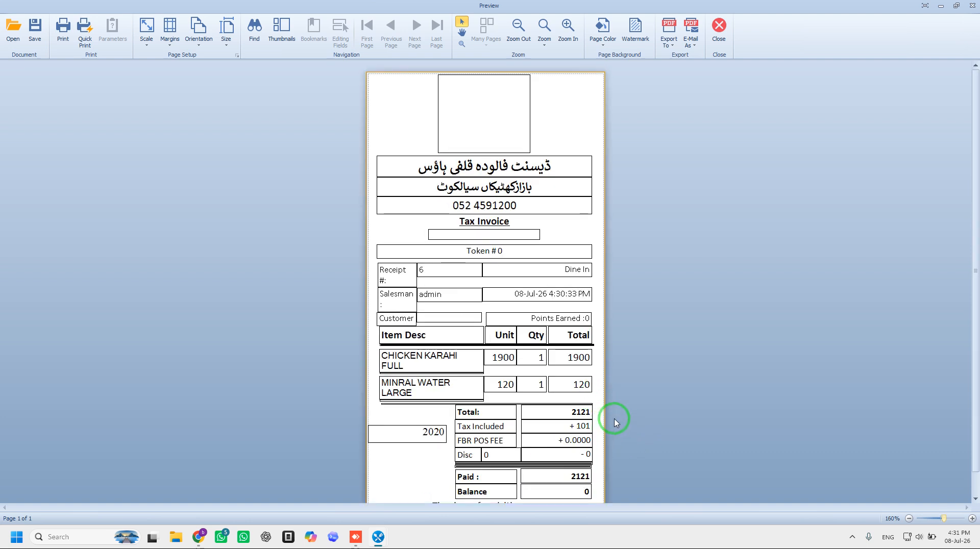
pyautogui.scroll(-1, 602, 417)
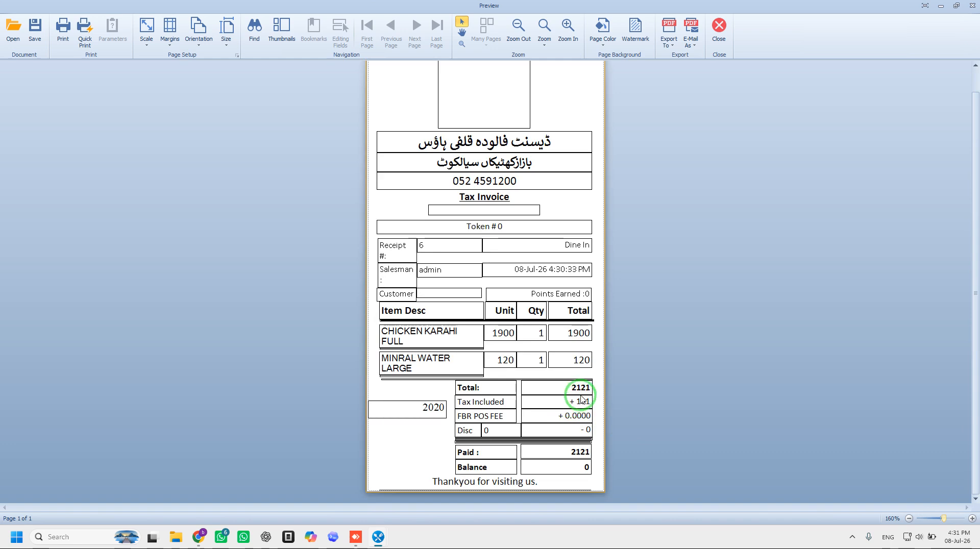
pyautogui.click(570, 333)
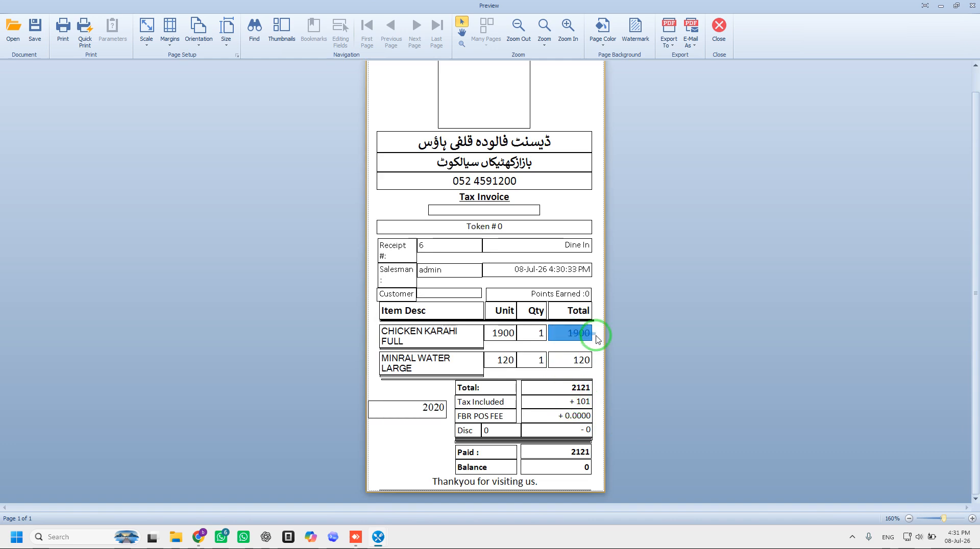
pyautogui.click(567, 362)
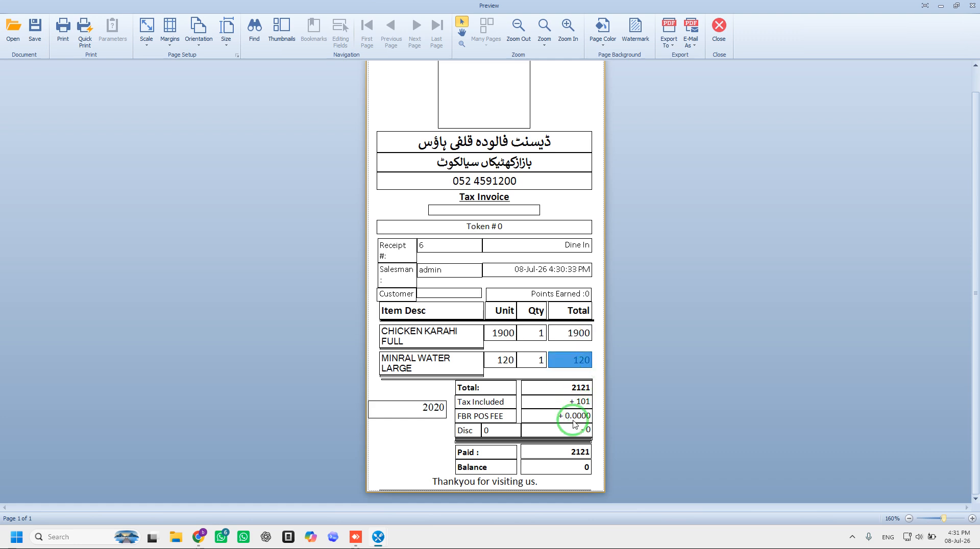
pyautogui.click(582, 416)
pyautogui.click(570, 401)
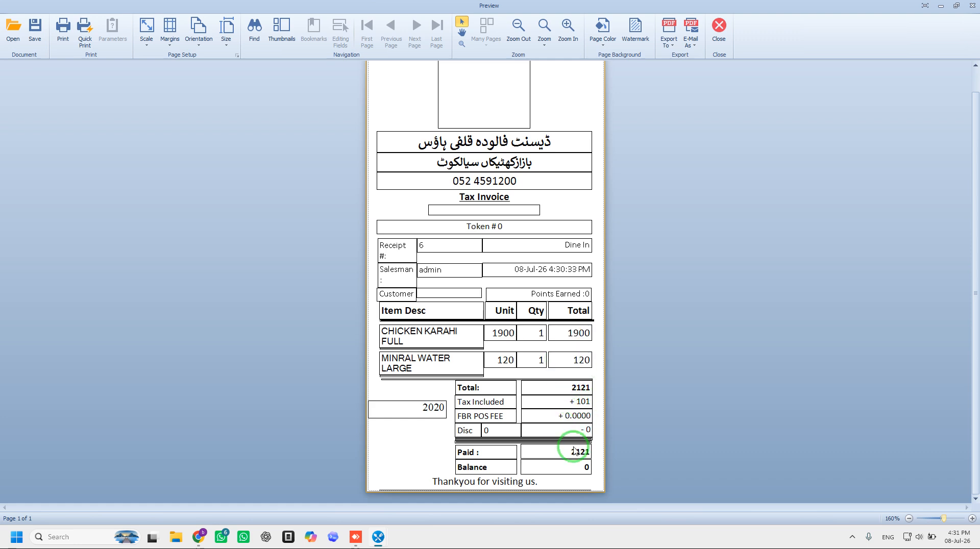
pyautogui.click(724, 28)
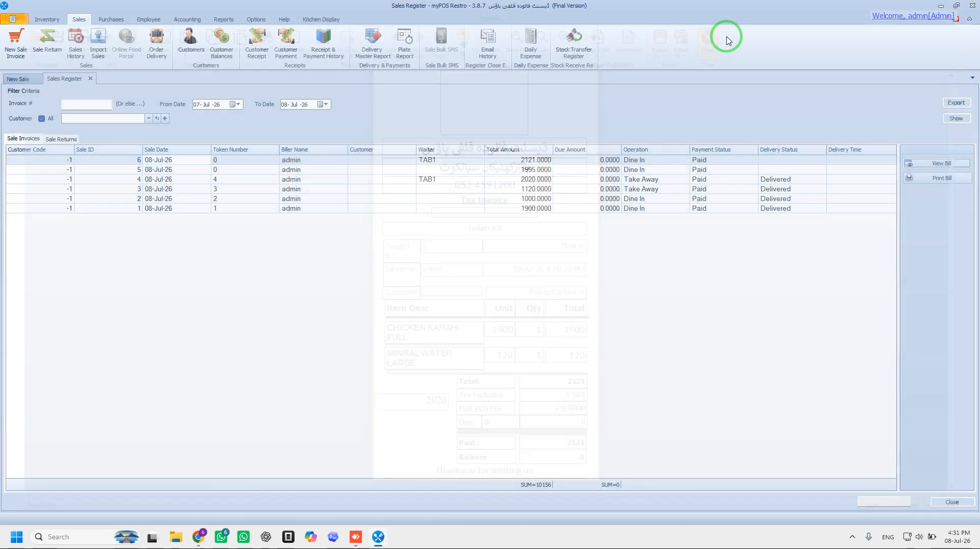
pyautogui.click(90, 79)
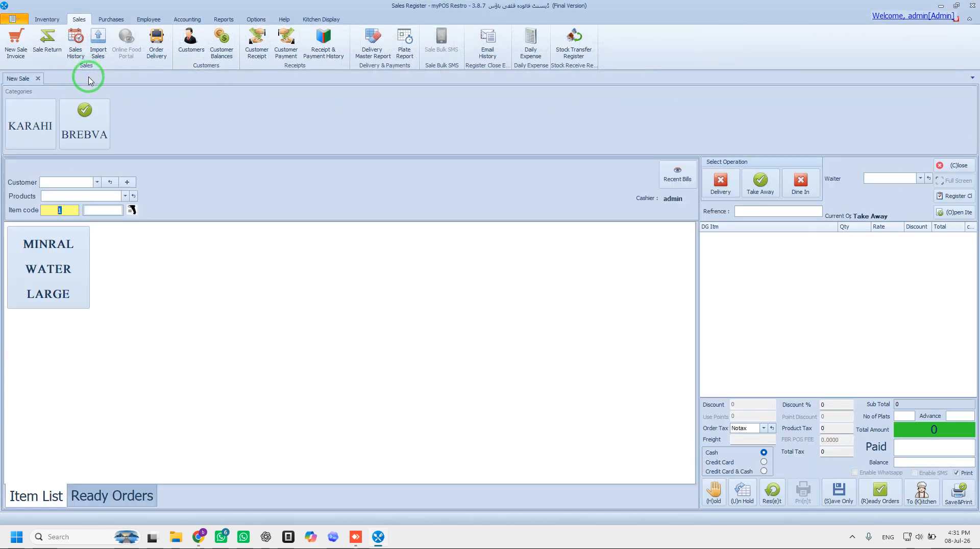